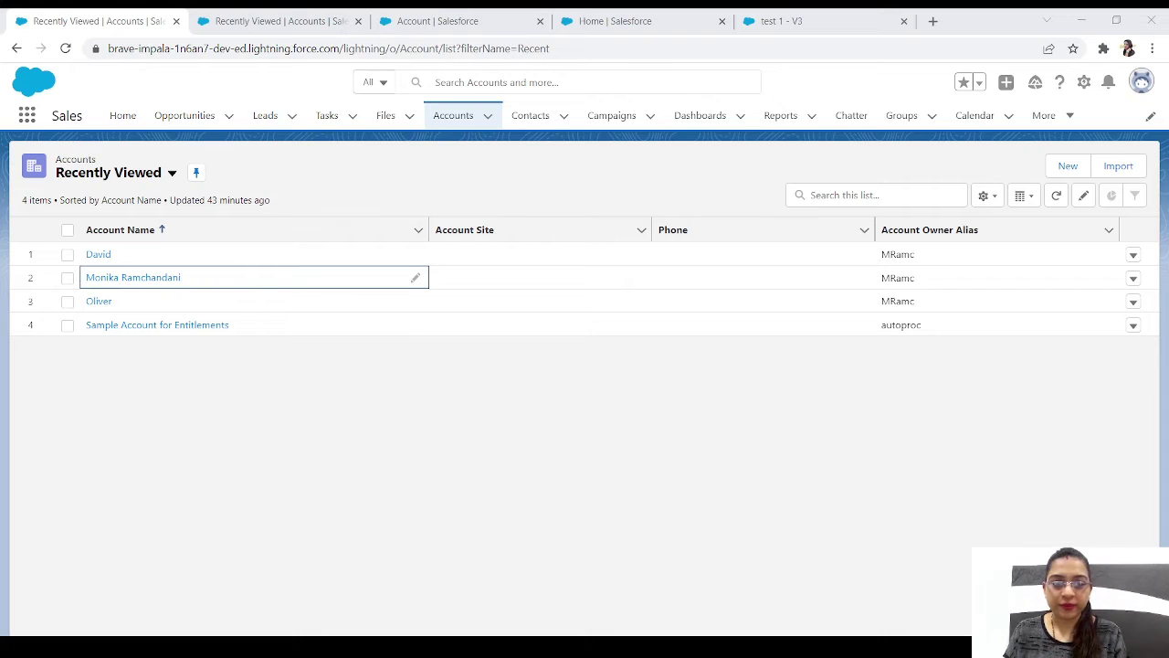
Open the record page of the second account in Recently Viewed Accounts
click(928, 504)
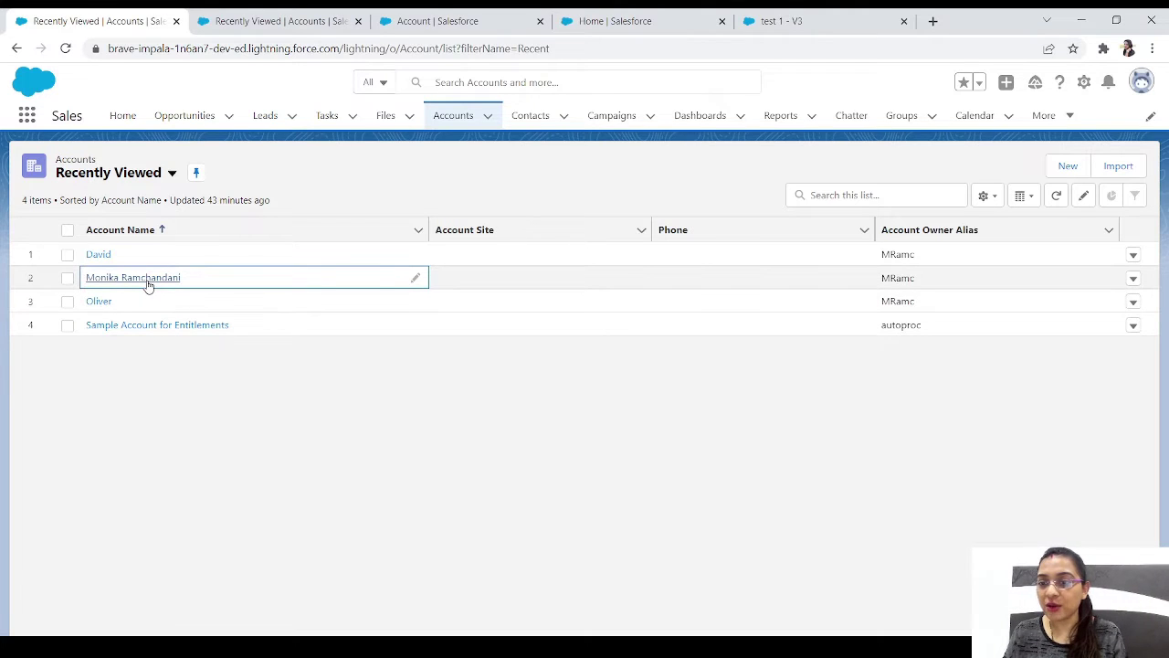
click(149, 281)
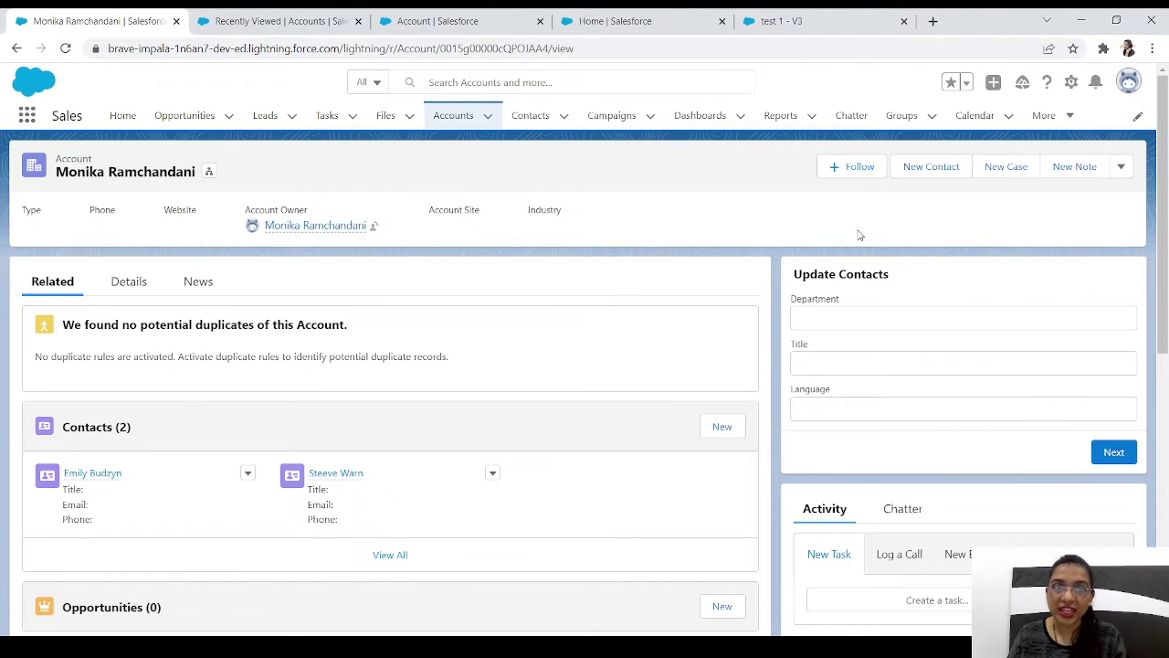
Find Flows in Setup via Quick Find 'flow' and start a New Flow
click(658, 19)
click(101, 164)
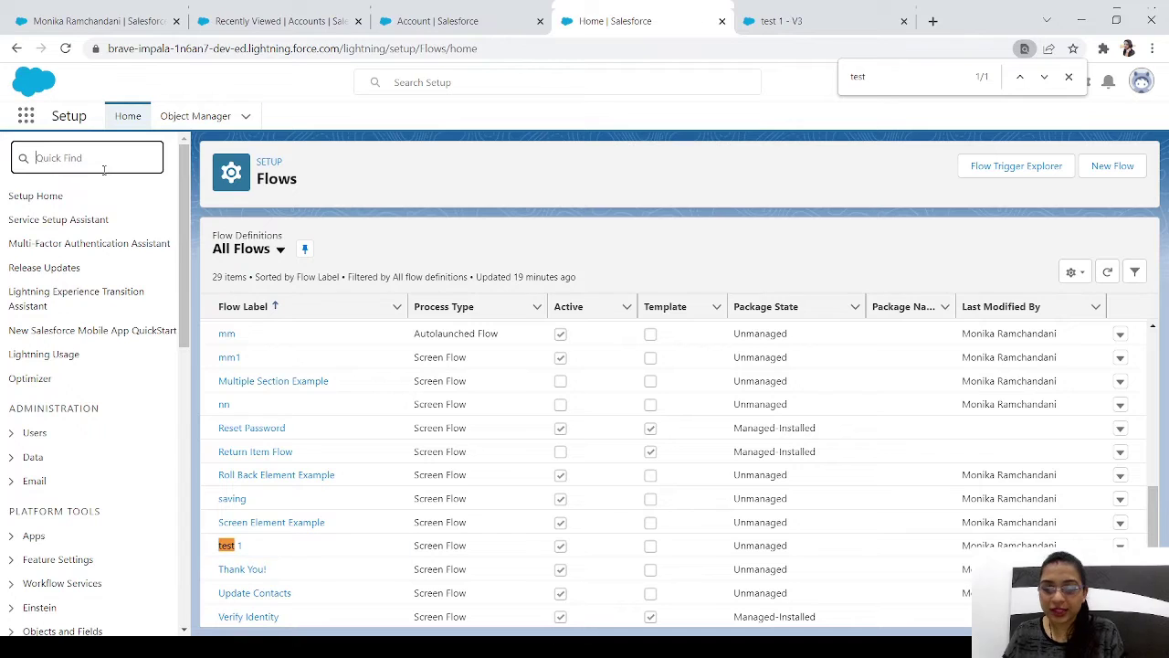
text(flow)
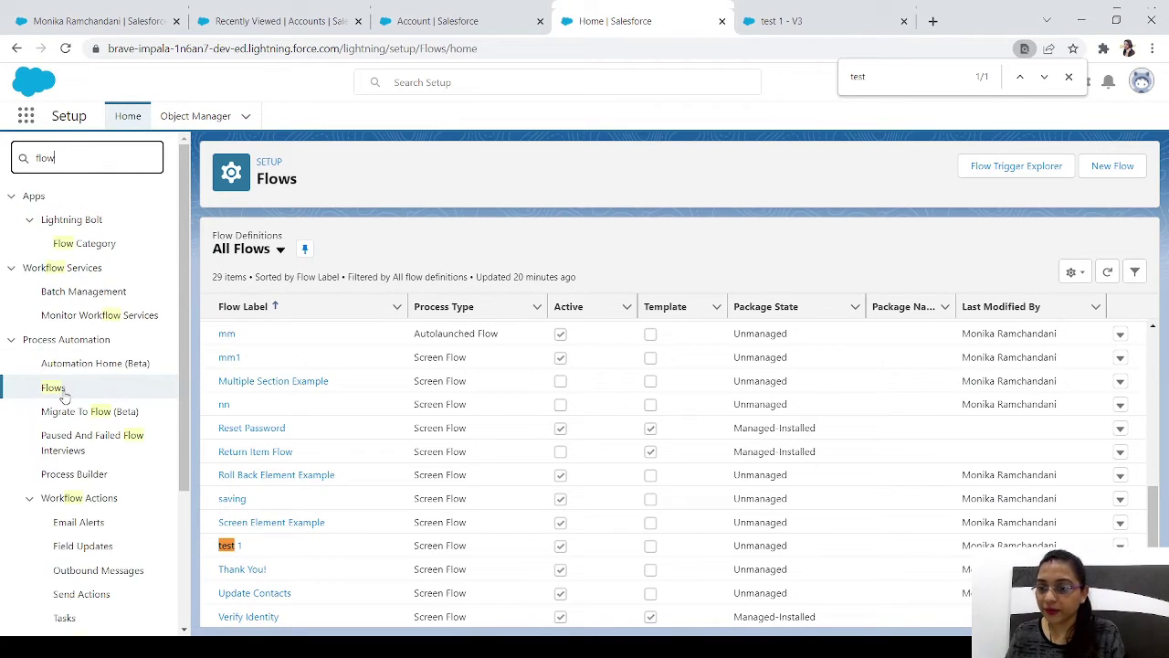
click(64, 393)
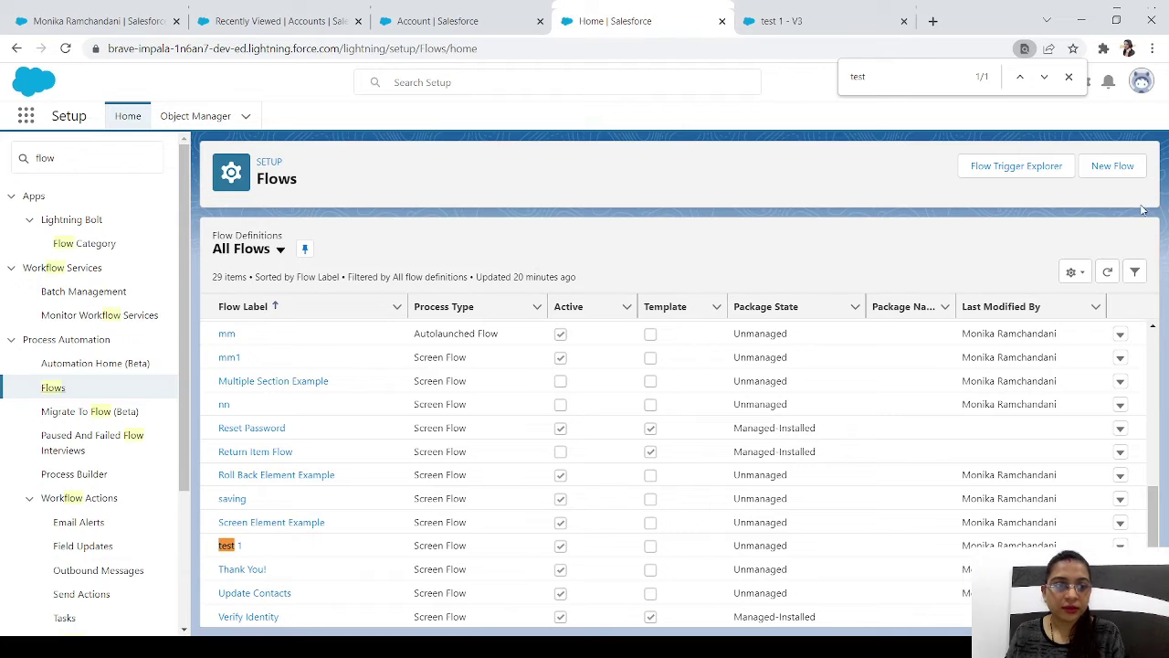
click(1122, 165)
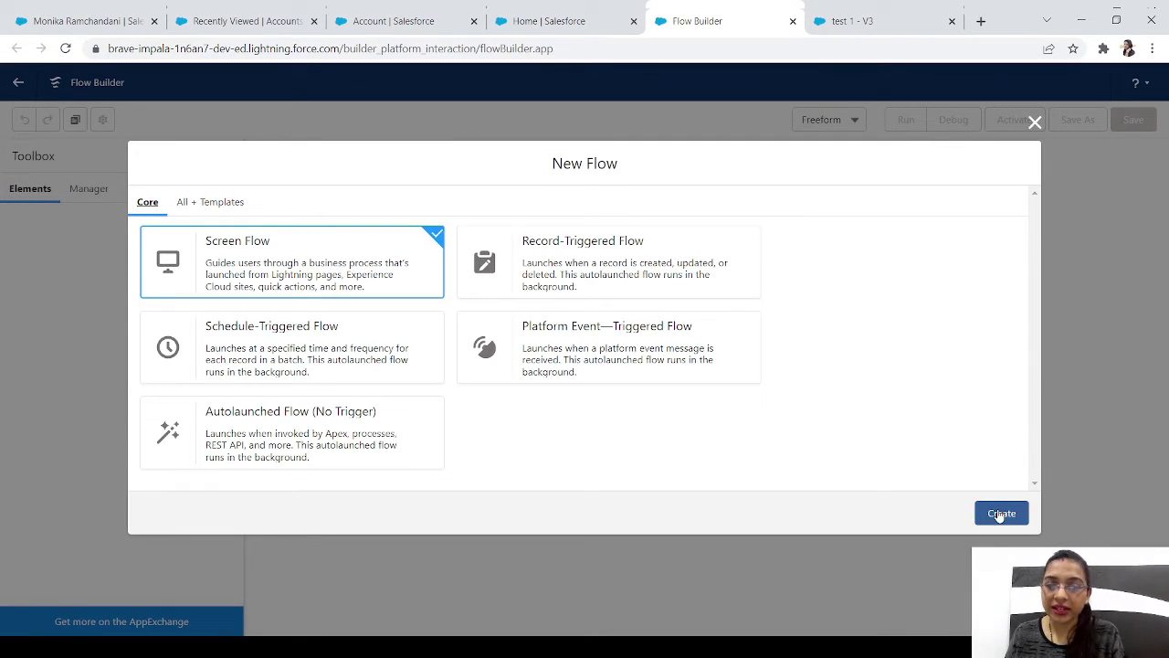
Create the blank Screen Flow, switch the canvas to Freeform, and move Start left
click(1001, 514)
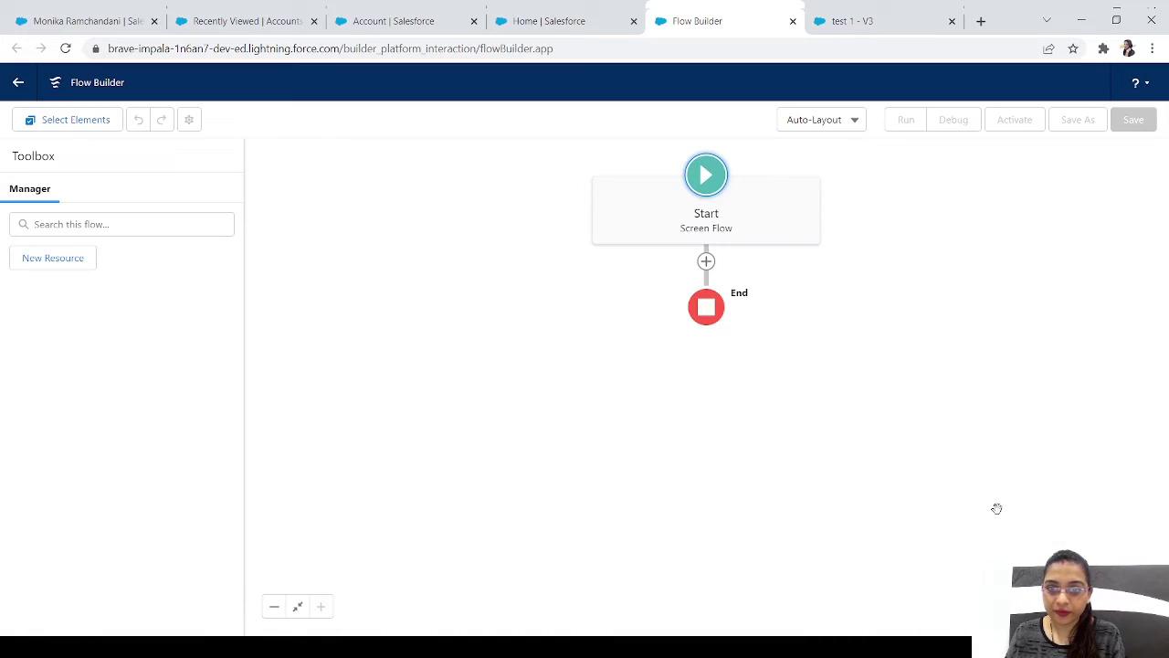
click(828, 126)
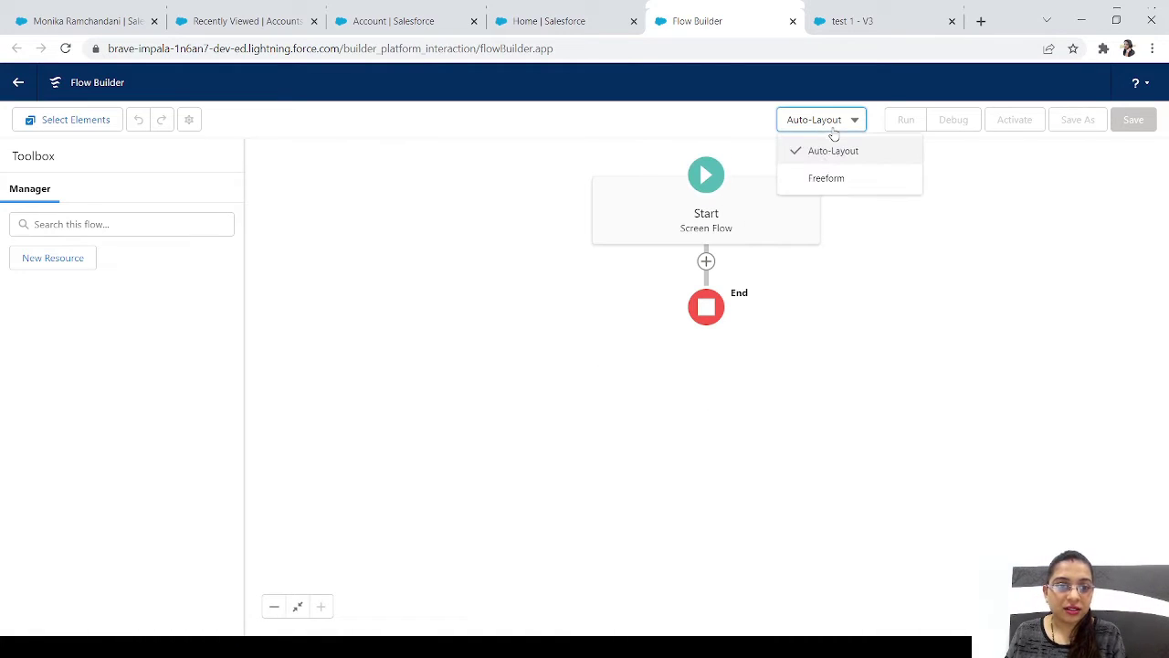
click(825, 179)
drag(661, 200, 337, 201)
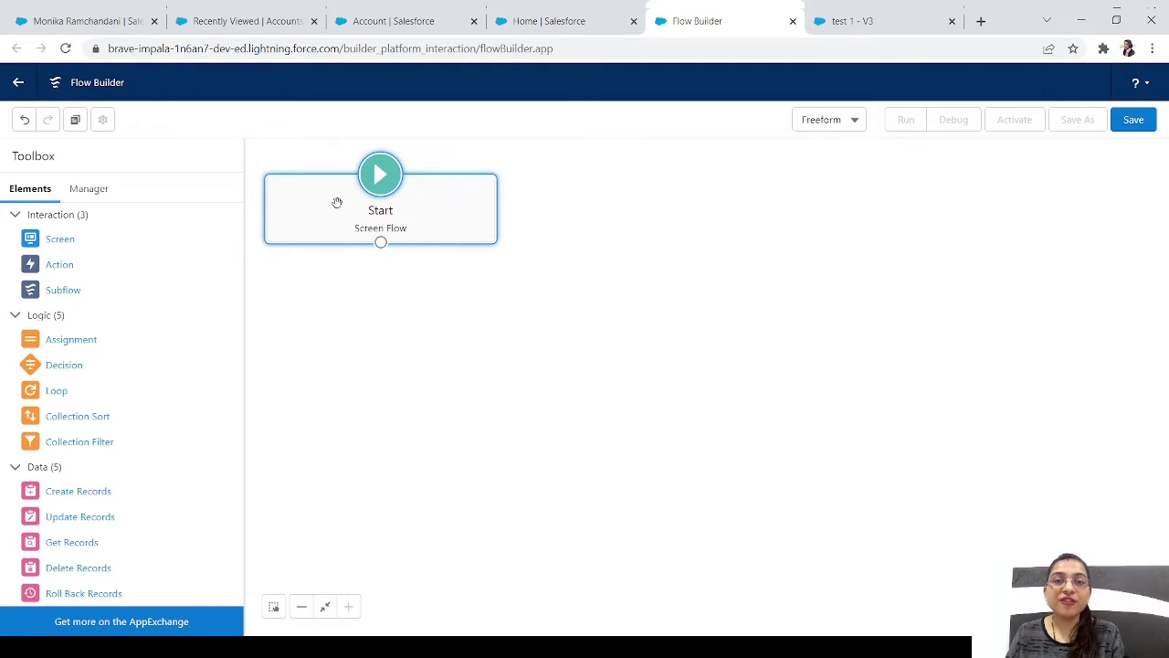
click(398, 21)
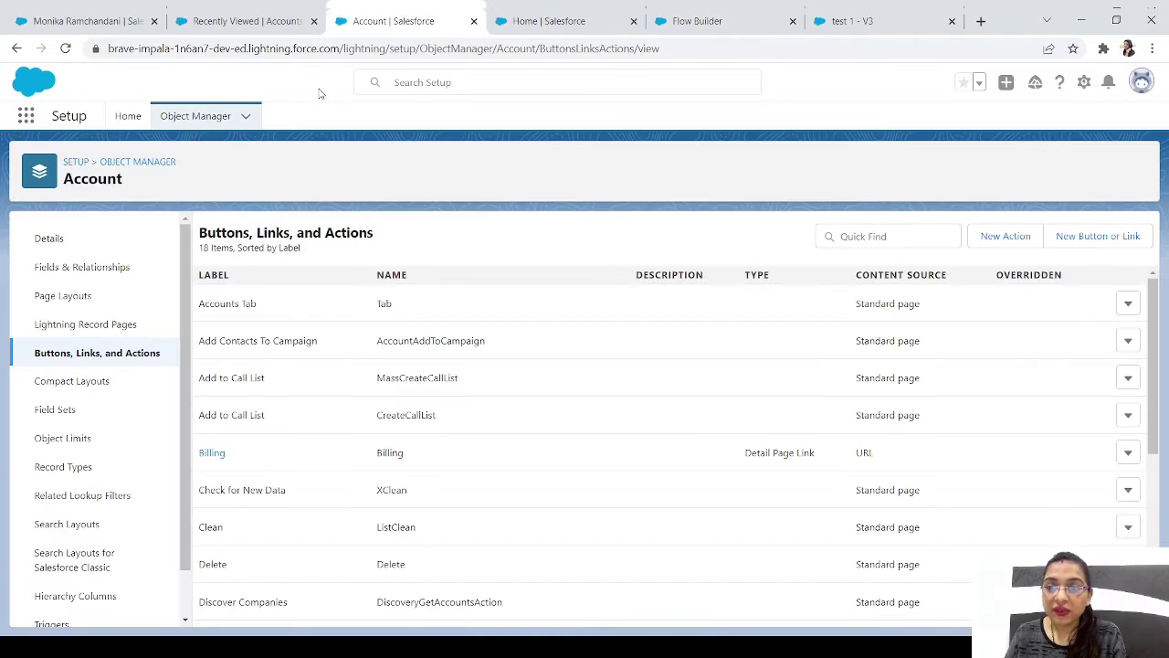
View the first recently viewed account's record, then return to the Flow Builder tab
click(249, 24)
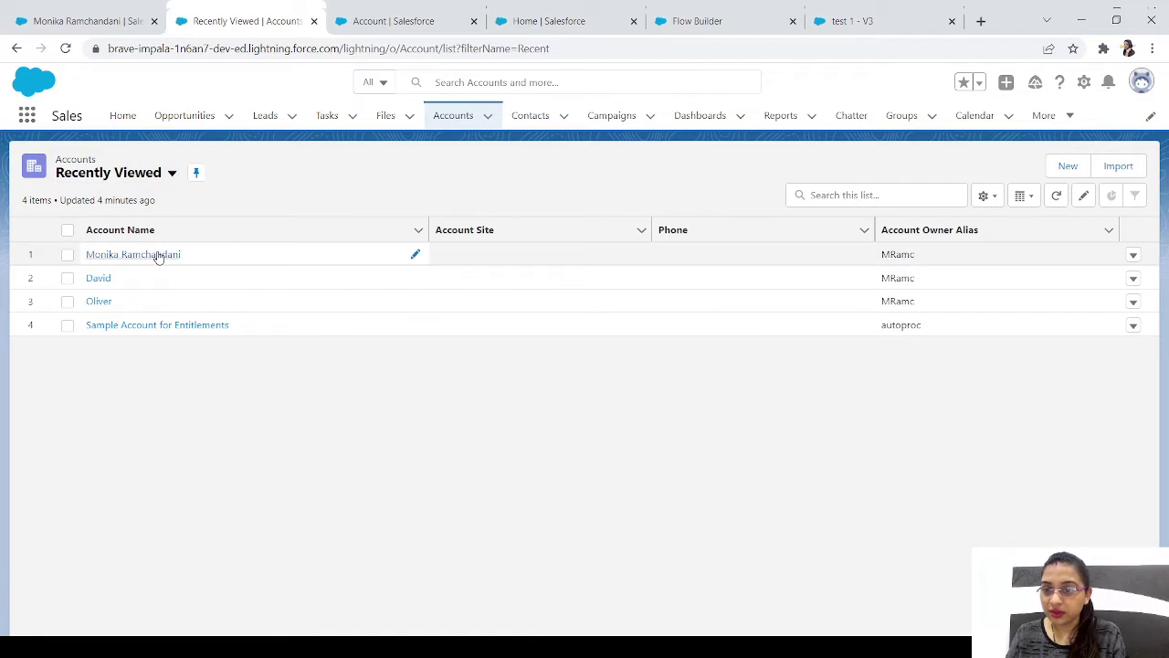
click(157, 256)
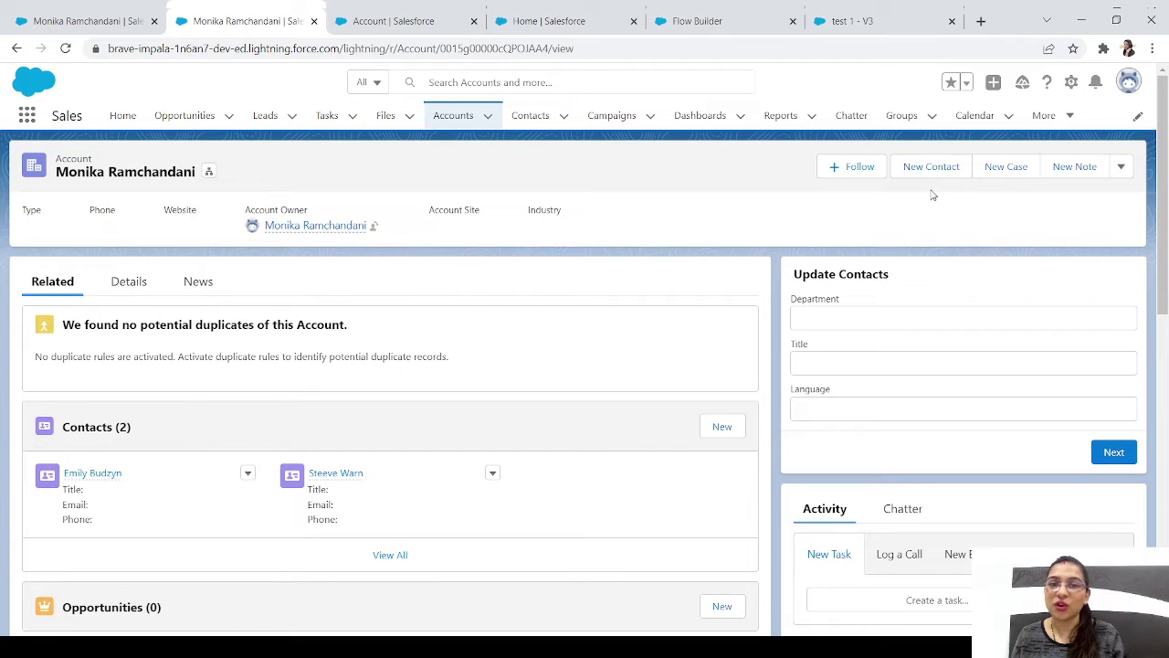
click(708, 20)
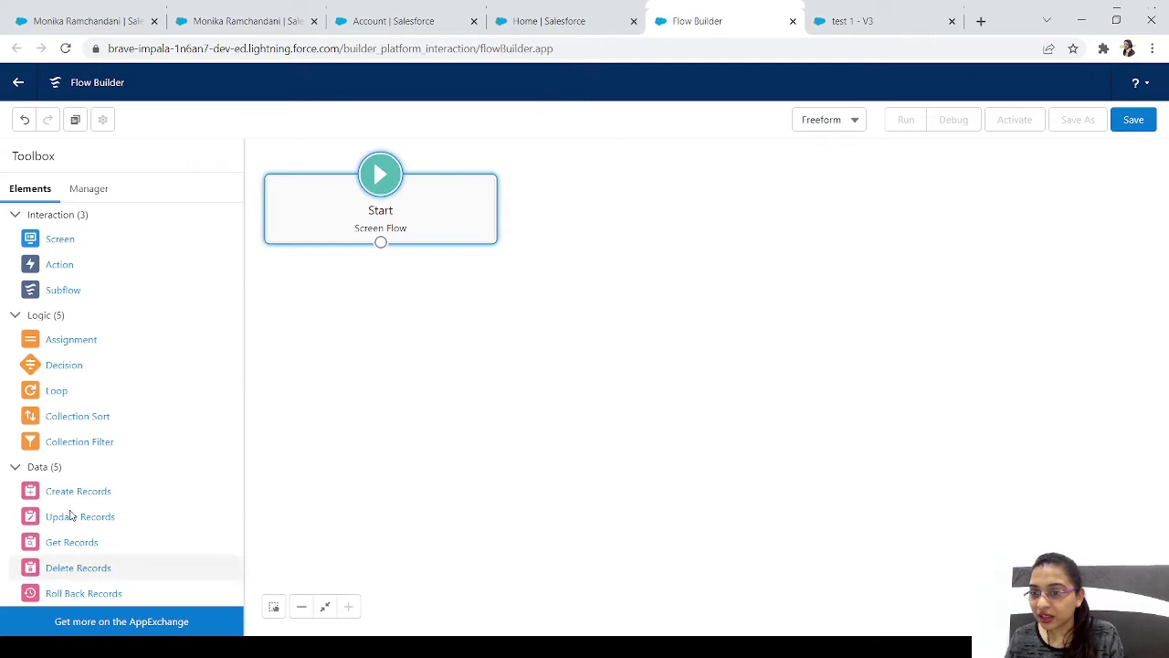
Add a screen with Display Text FirstScreen reading 'Are you sure you want to clone this account'
drag(60, 243, 549, 342)
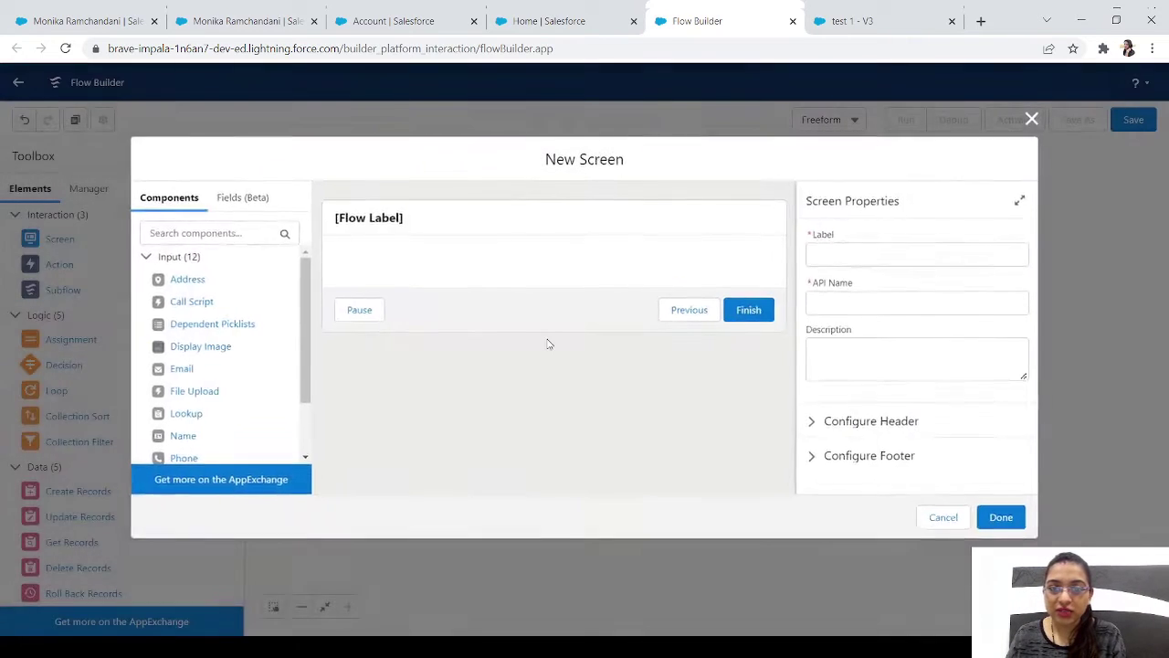
click(226, 232)
text(ids)
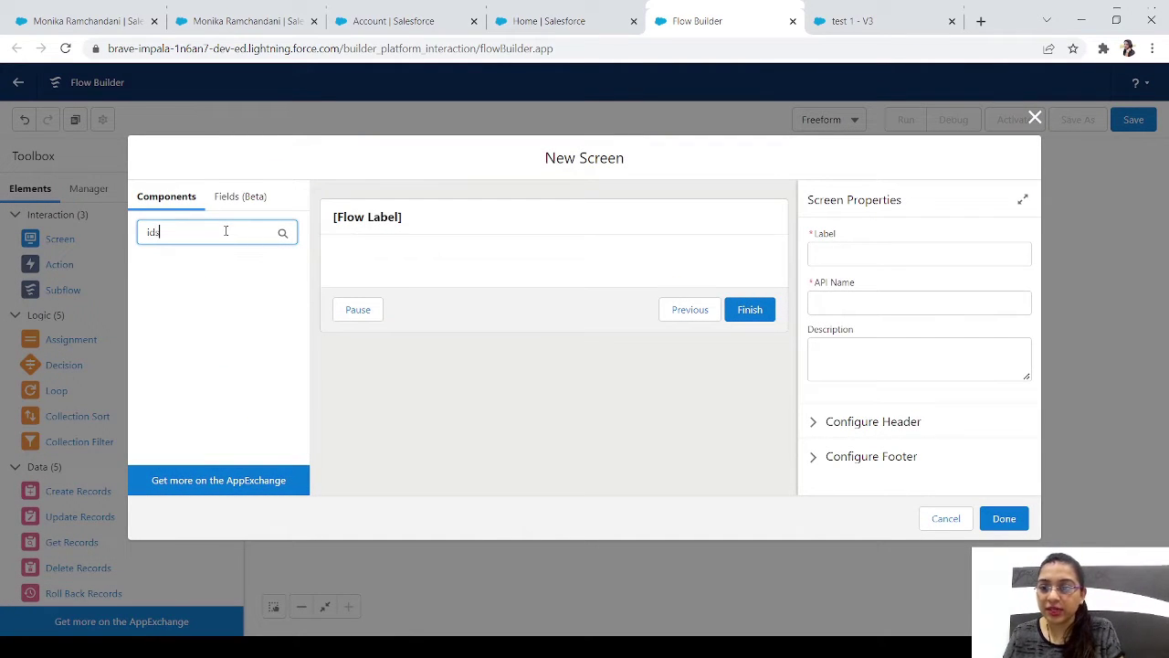
key(BackSpace)
key(BackSpace)
key(BackSpace)
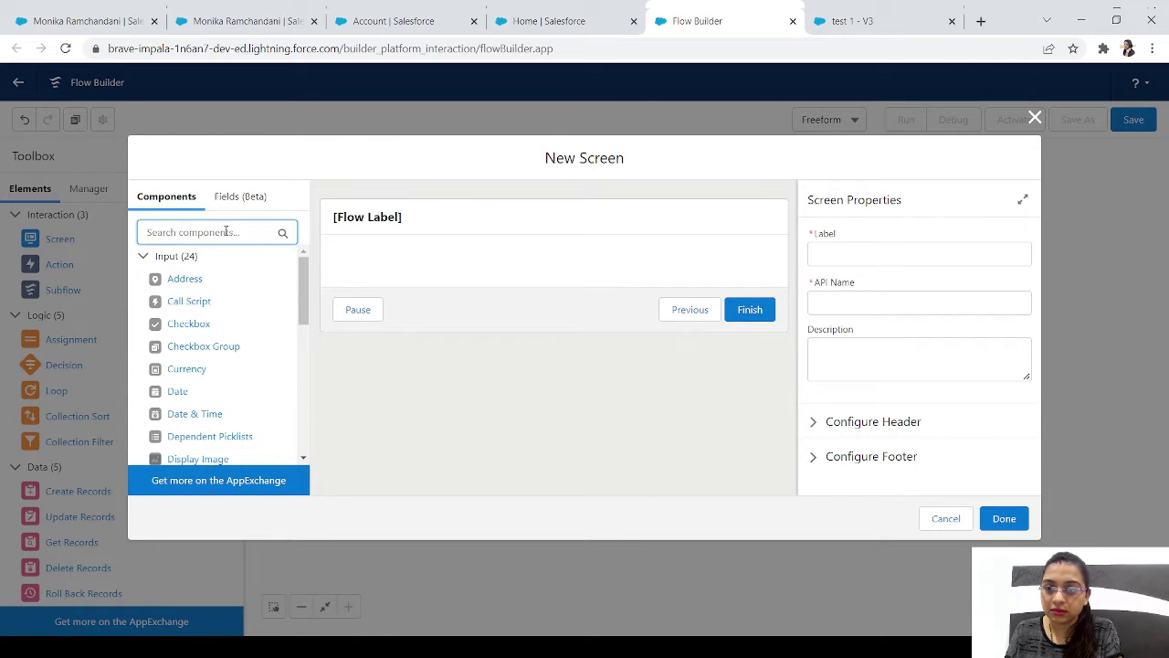
text(dis)
drag(194, 278, 389, 278)
click(903, 262)
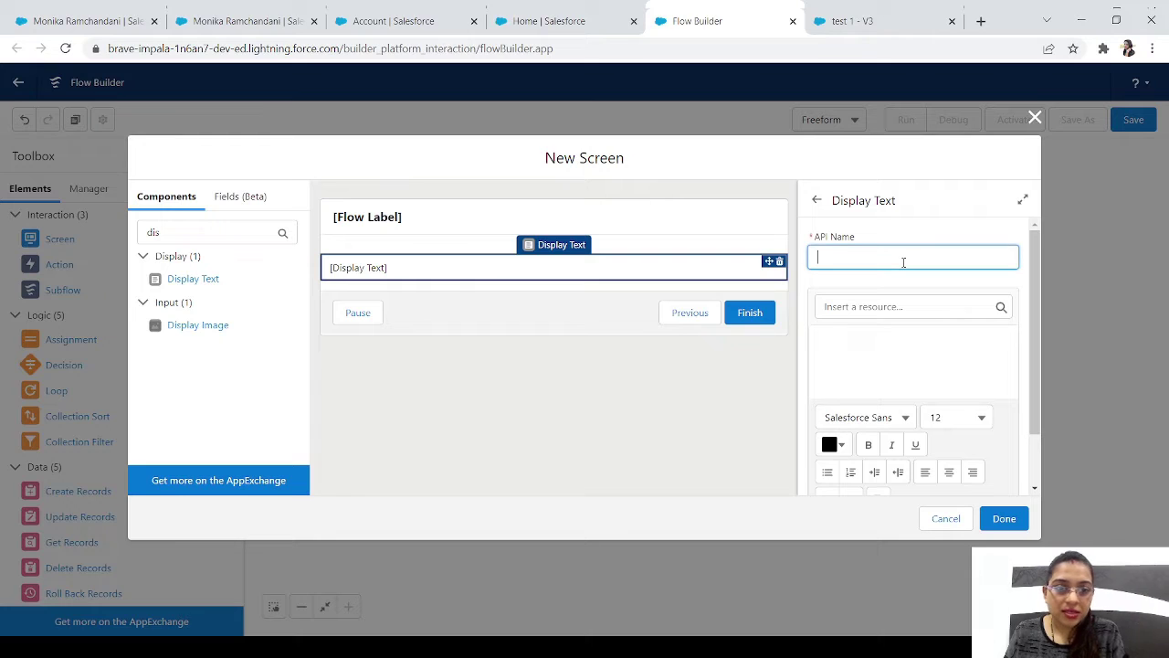
text(Firs)
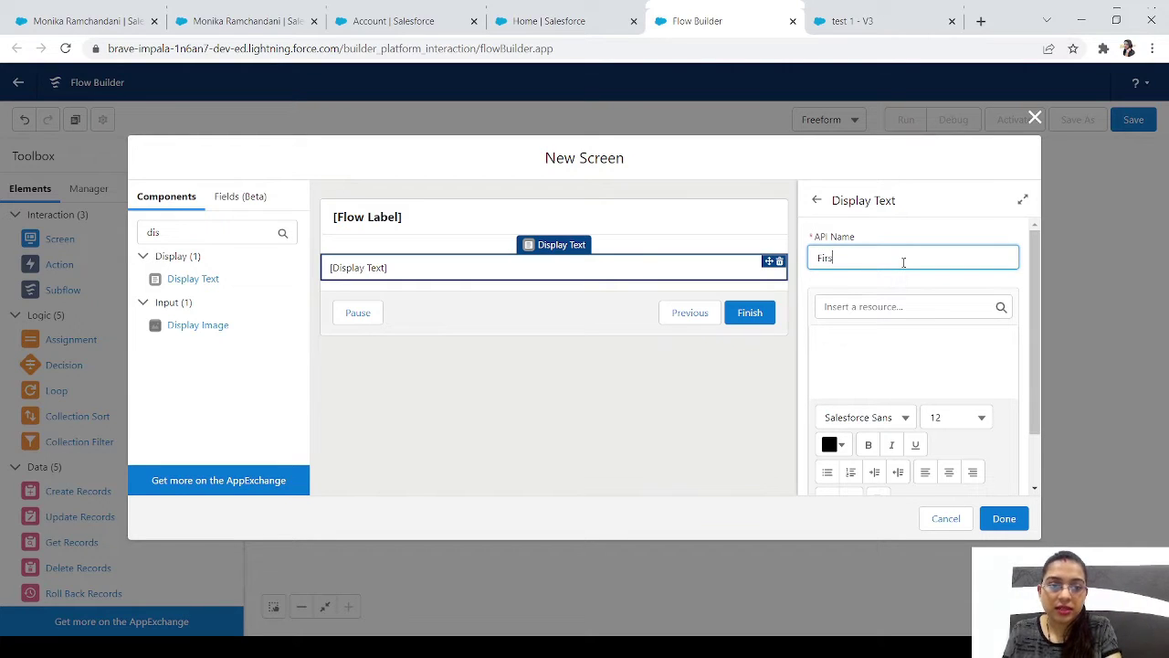
text(tScreen)
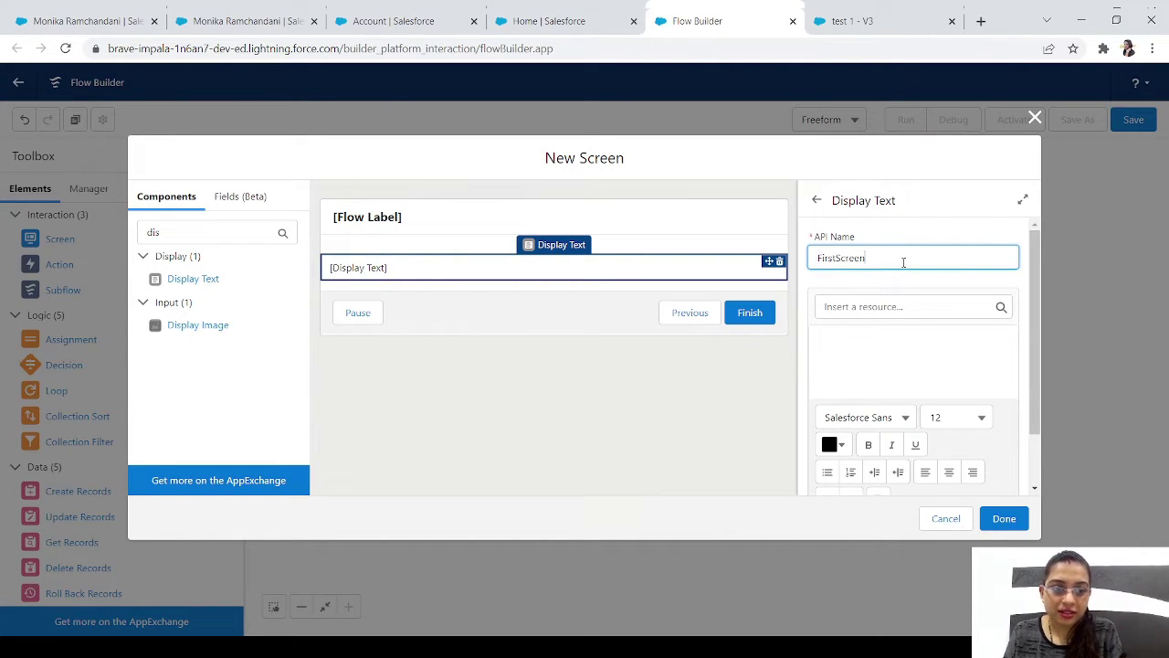
key(Tab)
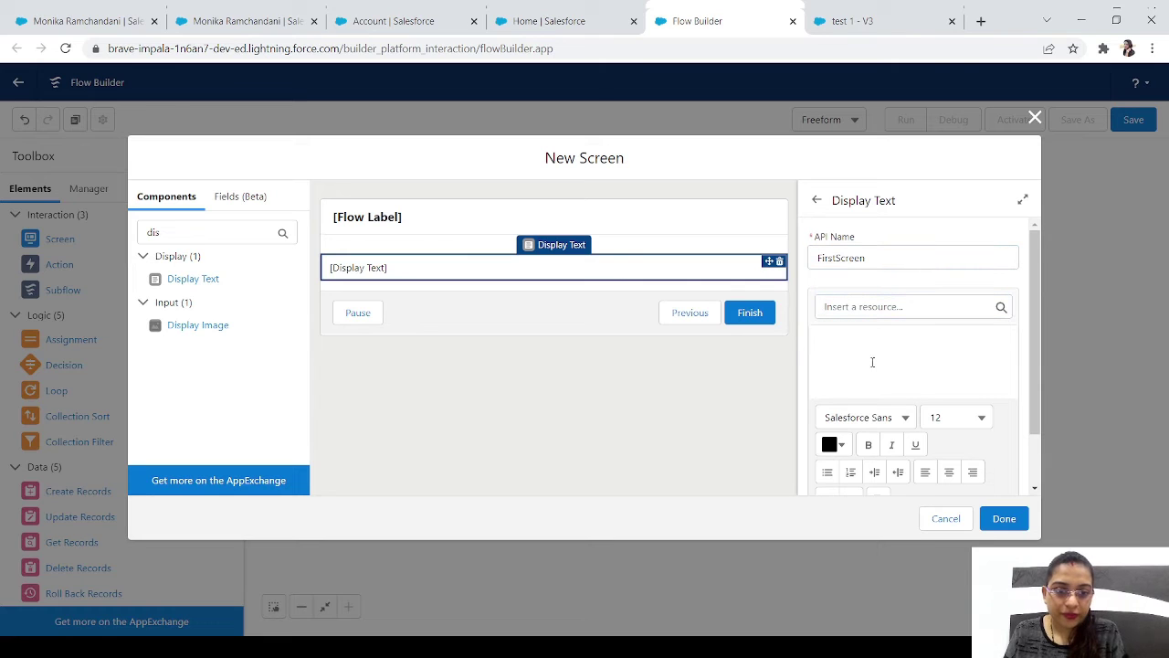
click(840, 361)
text(Are y)
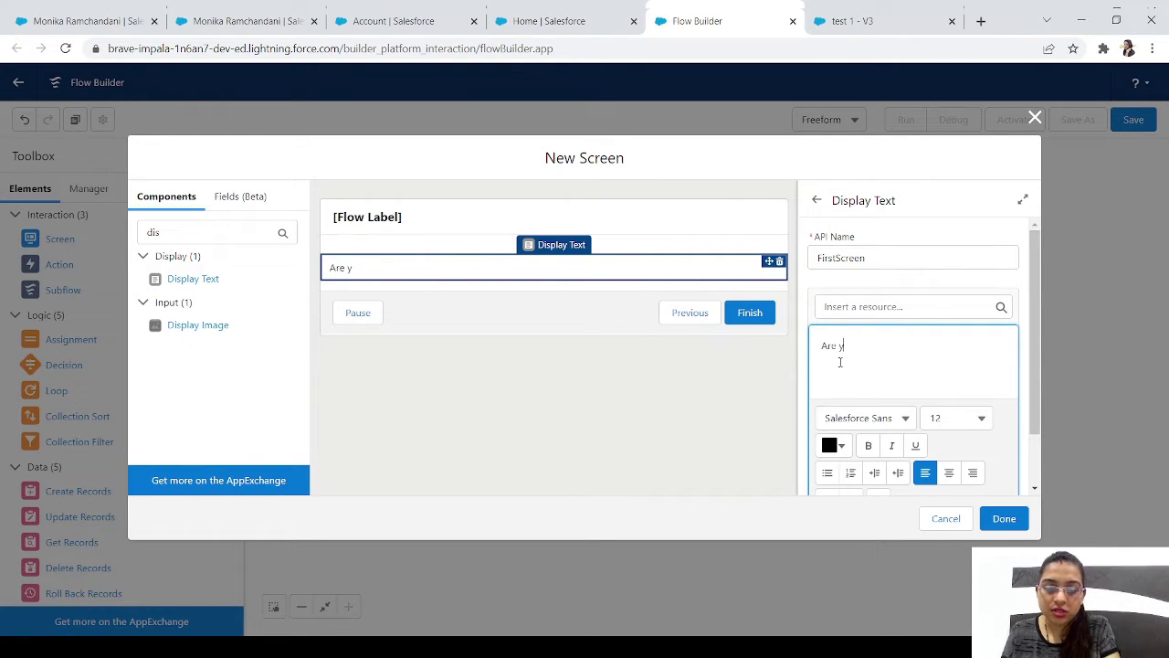
text(ou sure you w)
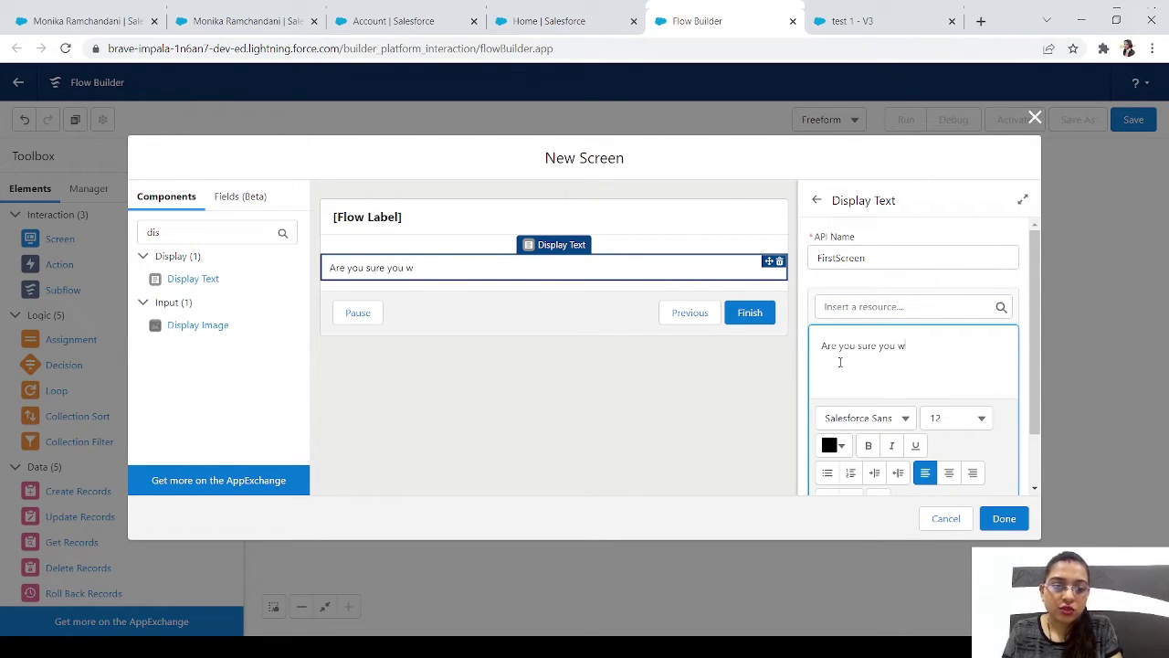
text(ant to clone t)
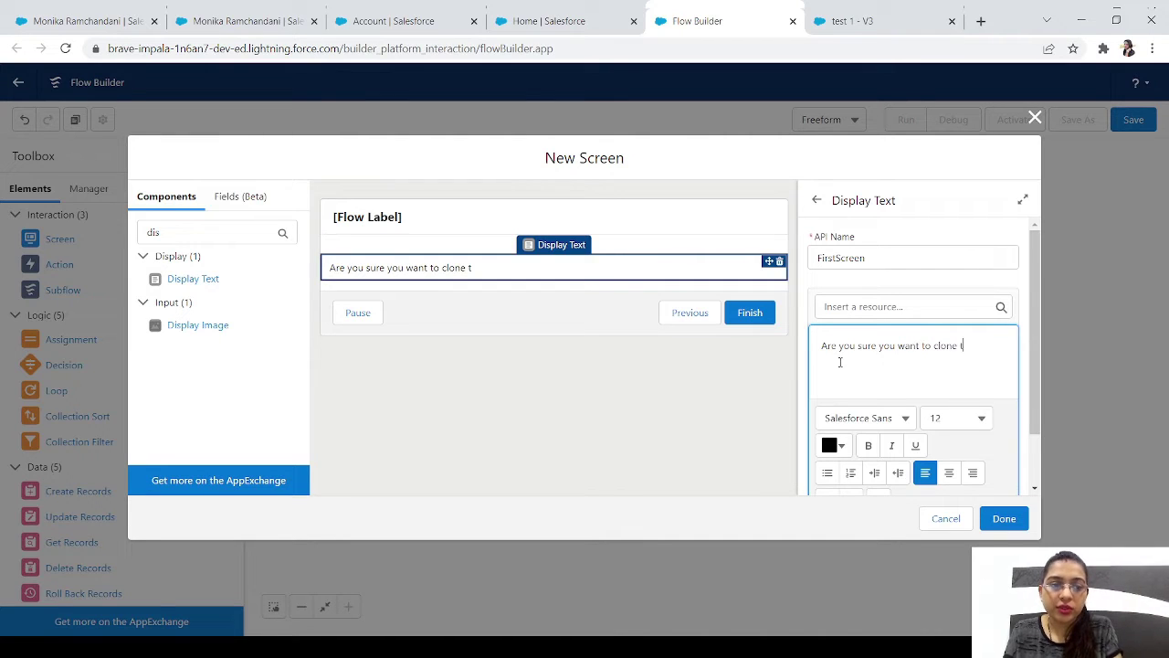
text(his account?)
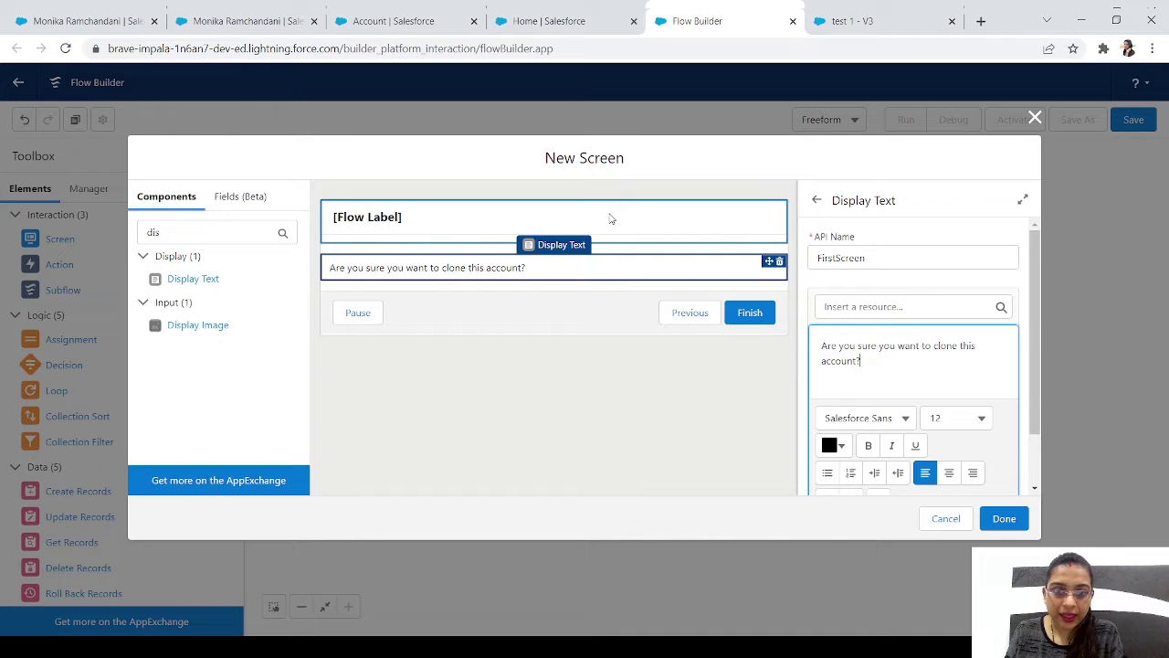
Label the screen UserScreen, save it, and connect Start to it
click(609, 217)
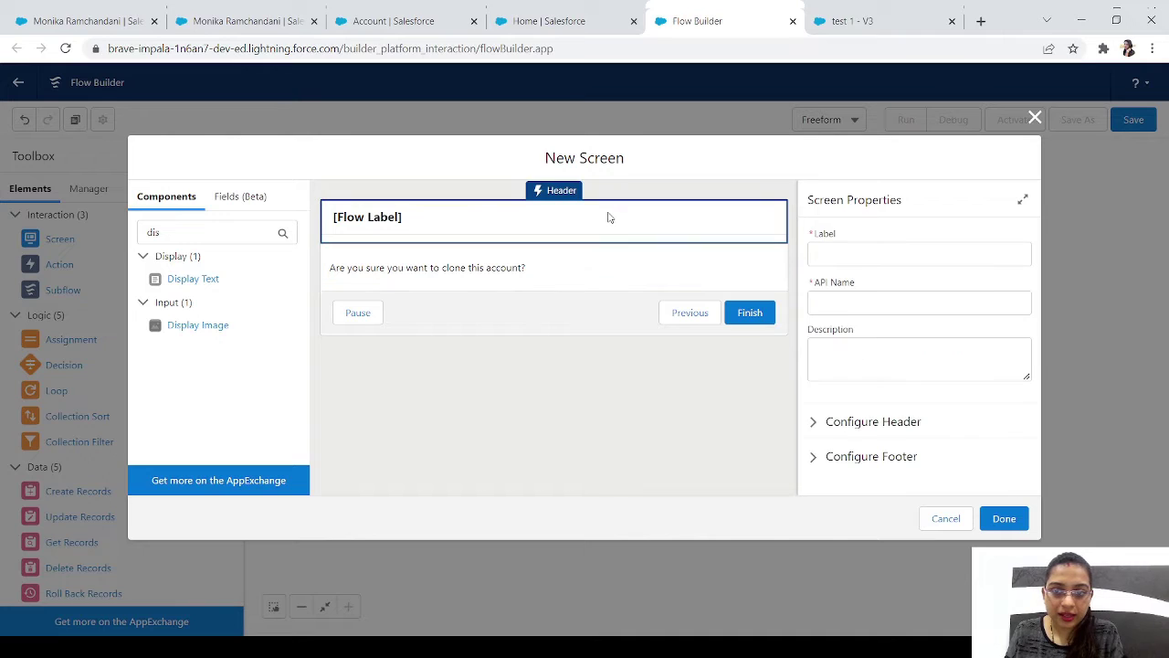
click(865, 252)
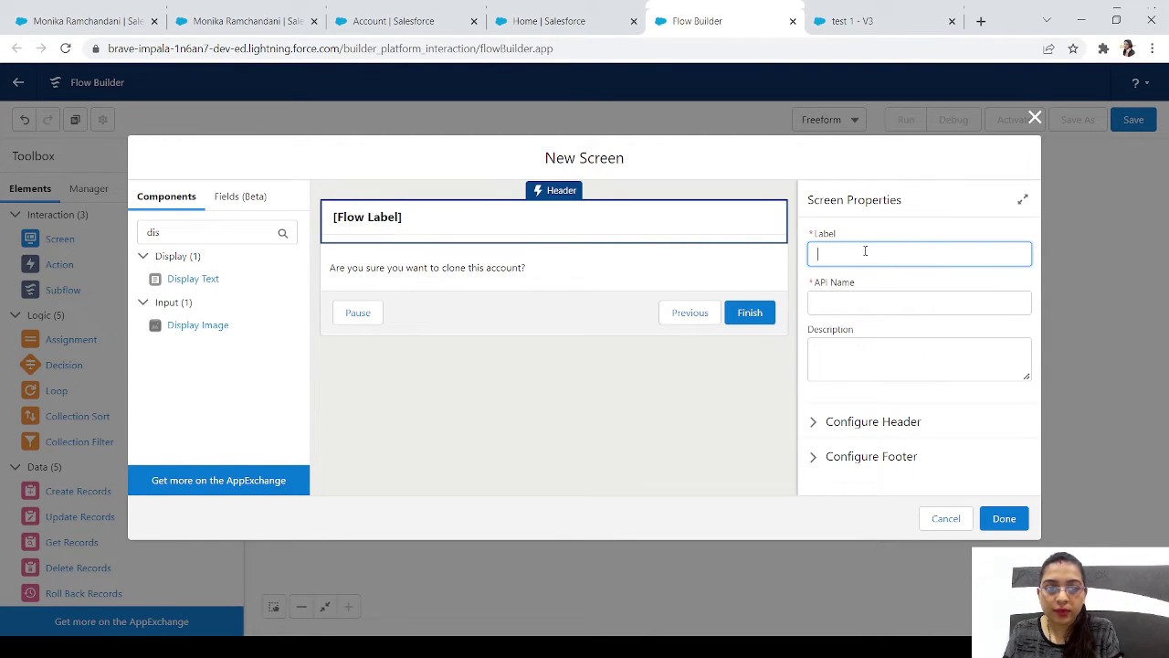
text(Use)
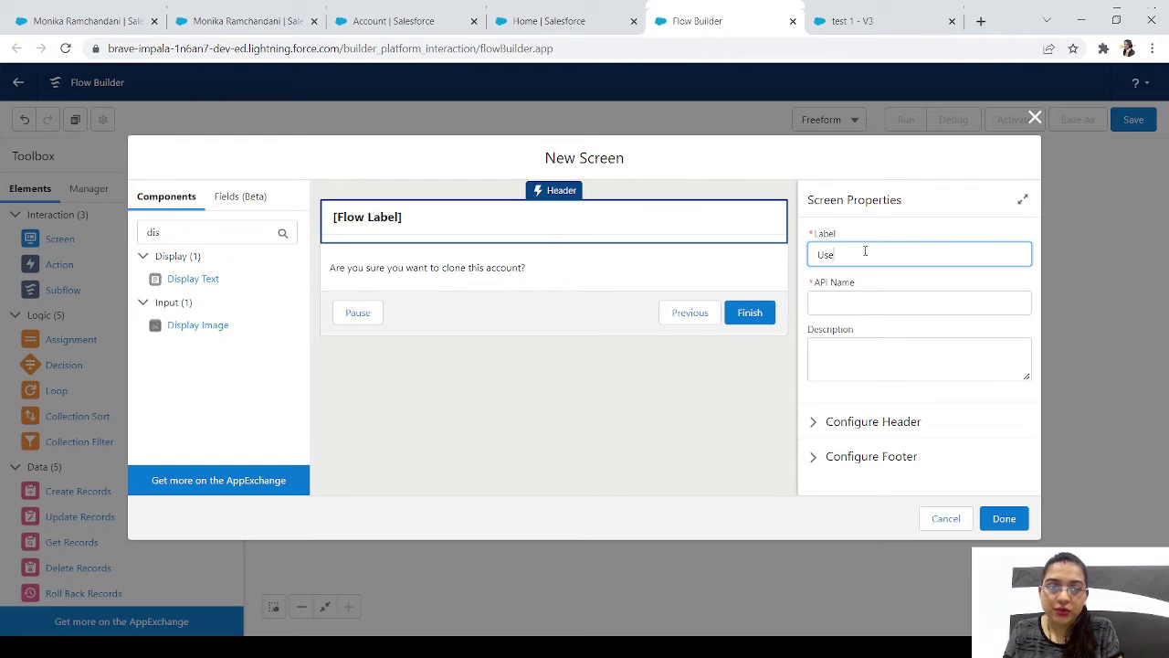
text(rScreen)
key(Tab)
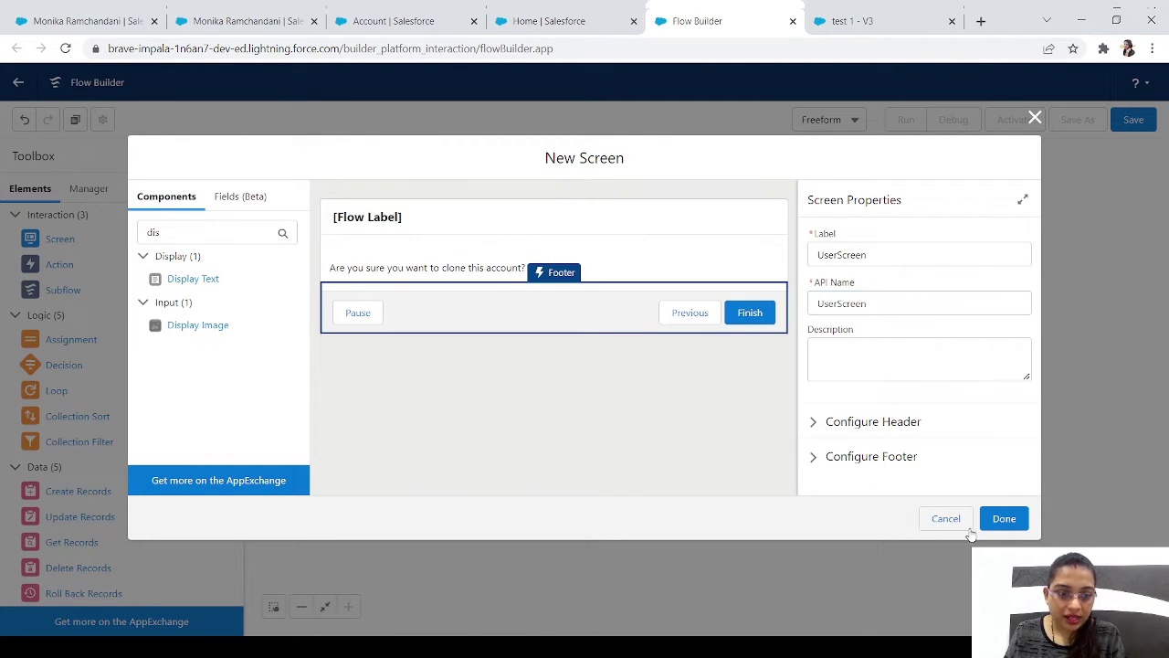
click(1005, 519)
drag(380, 241, 575, 208)
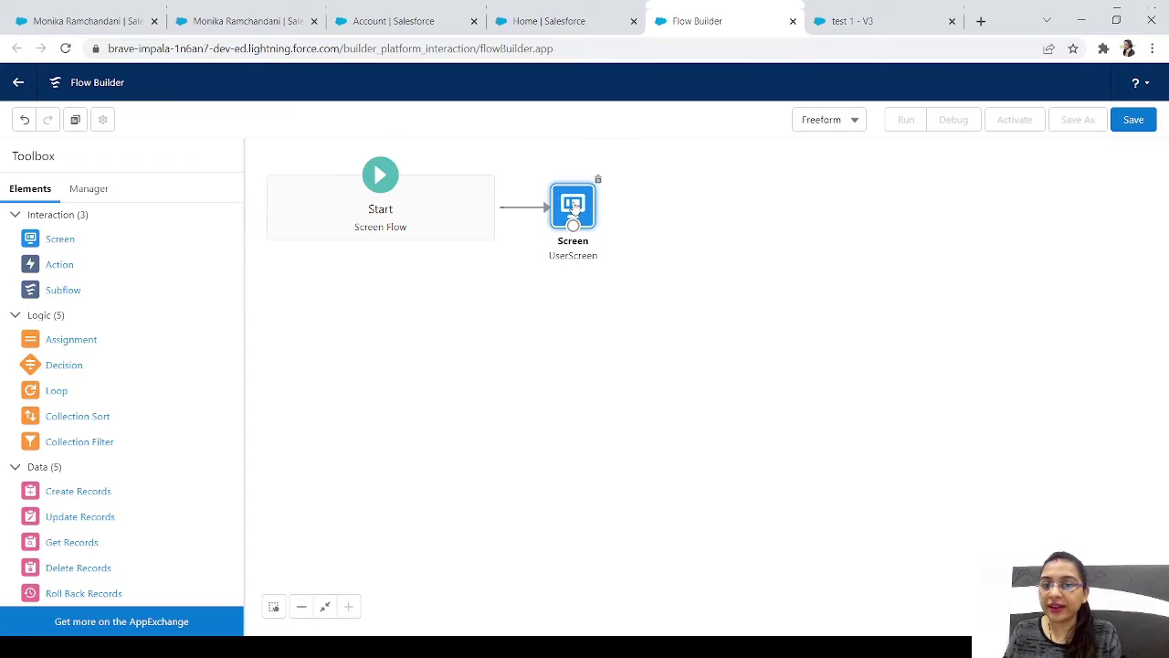
Add a Get Records element labelled Get Account that queries the Account object
drag(65, 542, 669, 204)
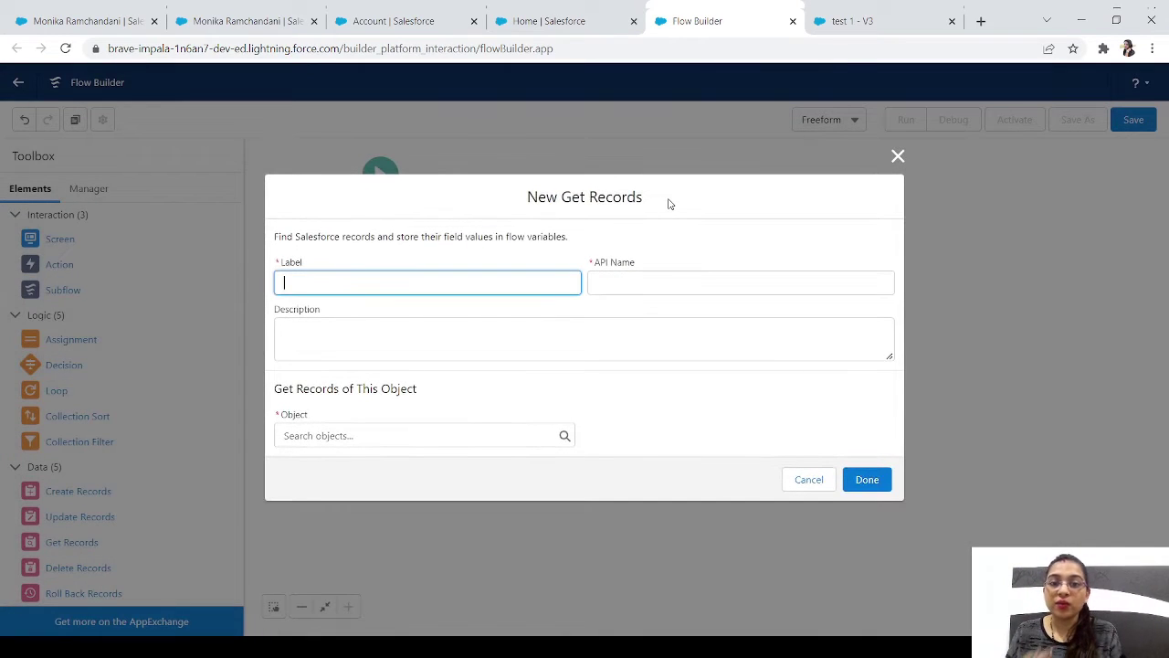
text(Get )
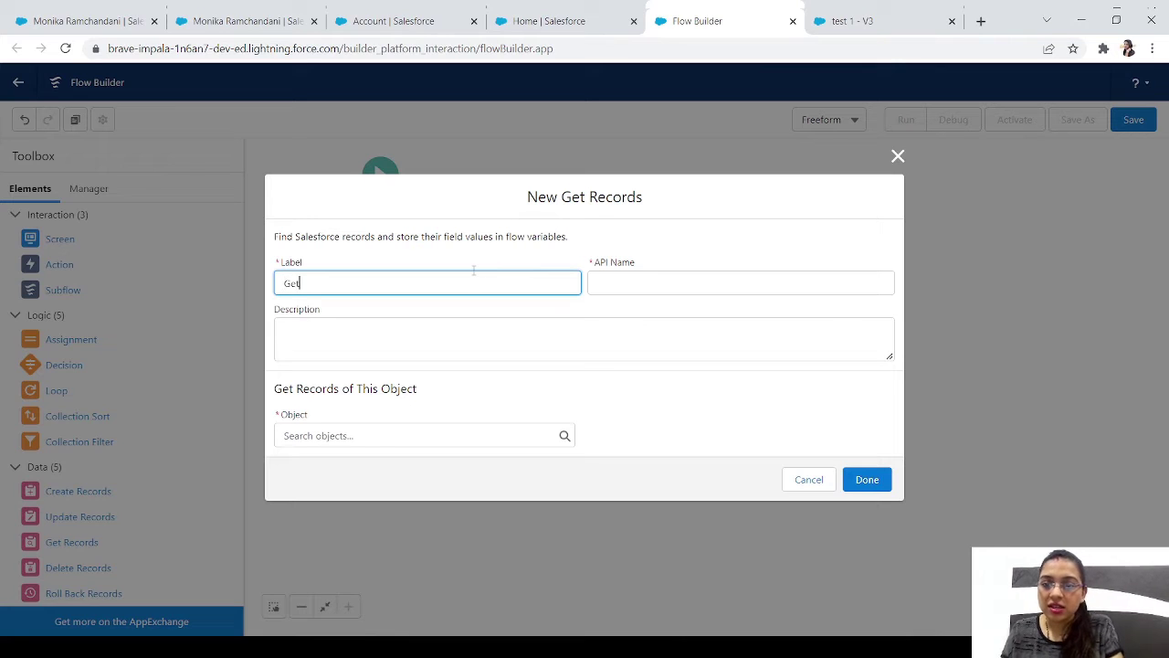
text(Account)
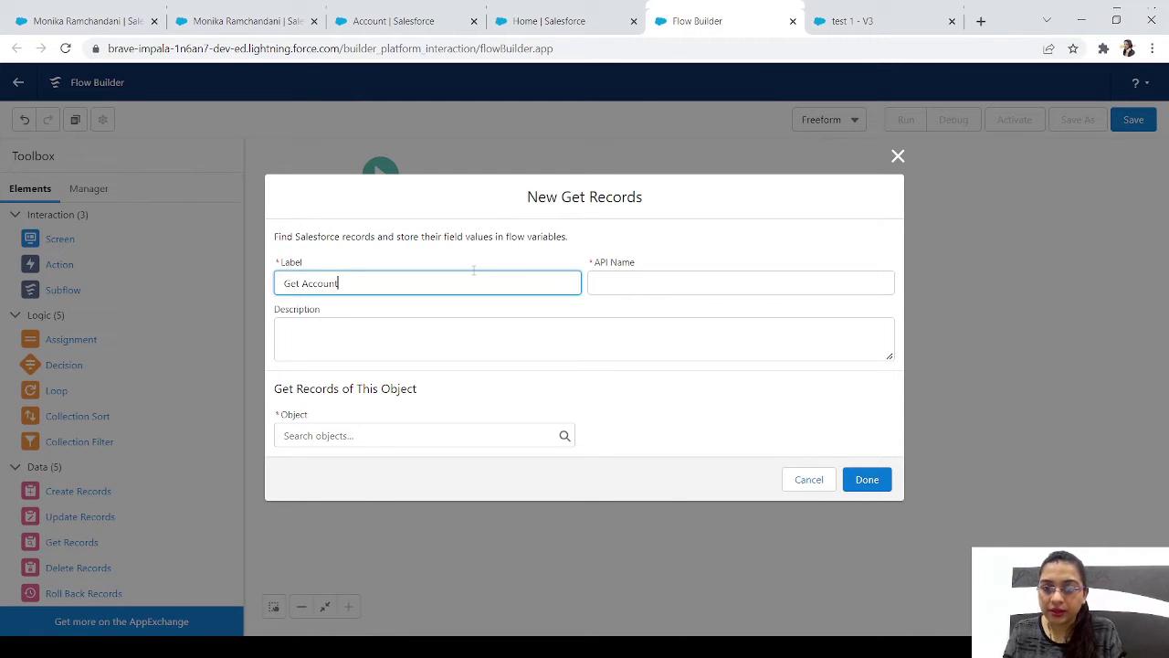
key(Tab)
click(371, 435)
text(acc)
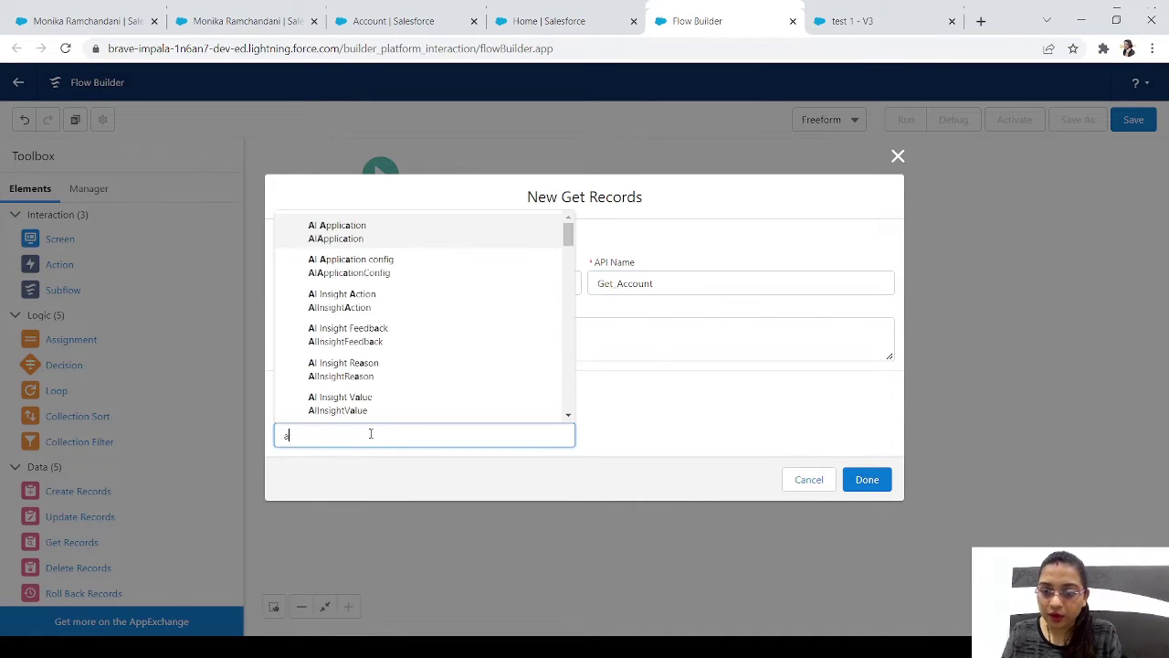
click(346, 334)
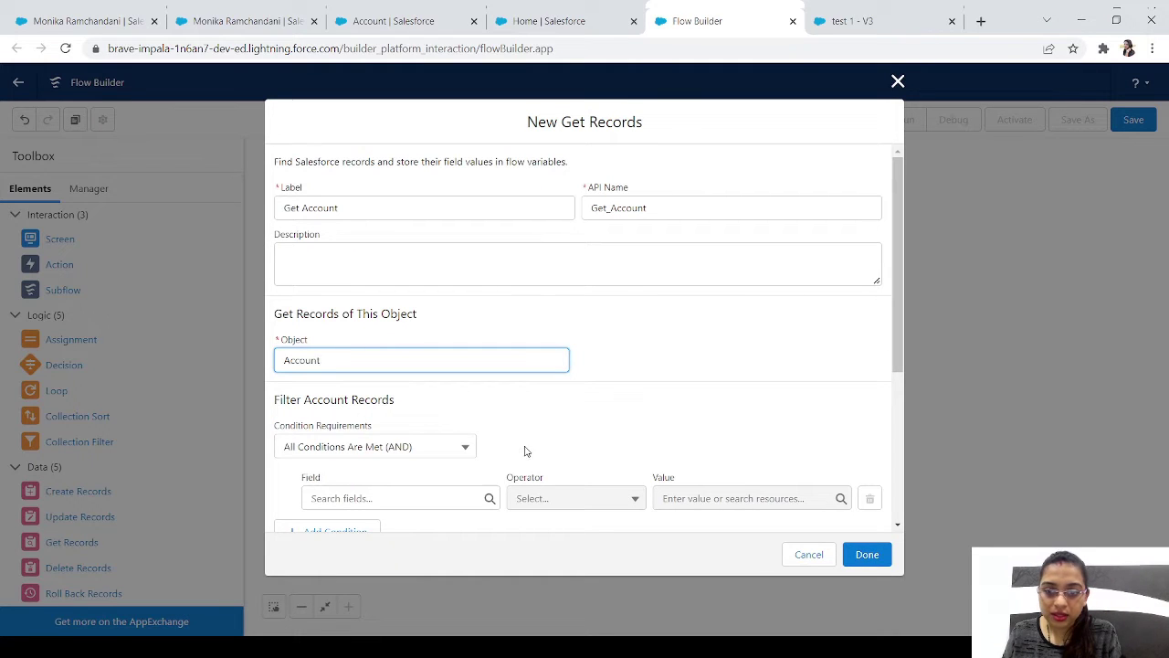
Filter Get Account where Id Equals, starting a new resource for the value
drag(897, 340, 898, 406)
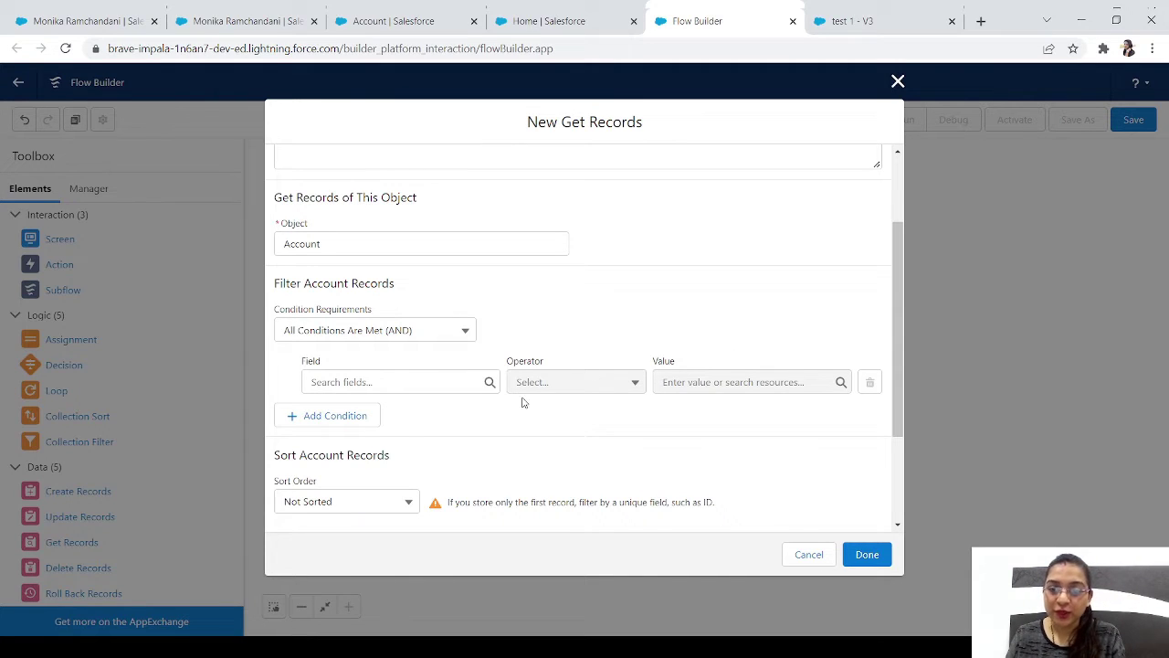
click(415, 384)
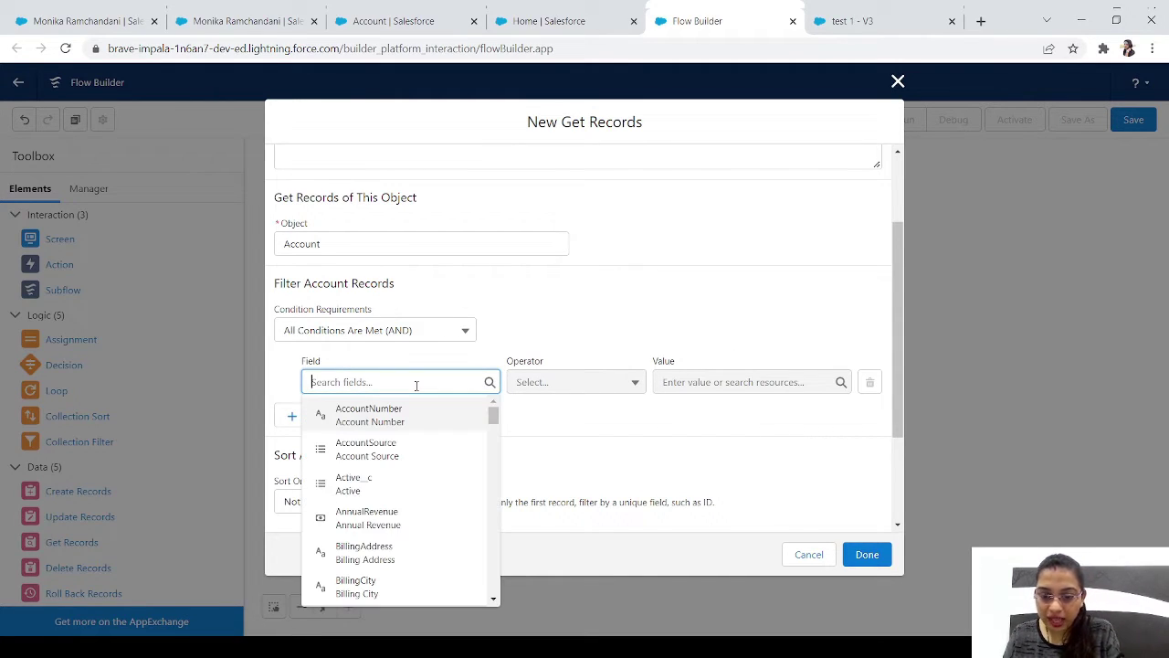
text(id)
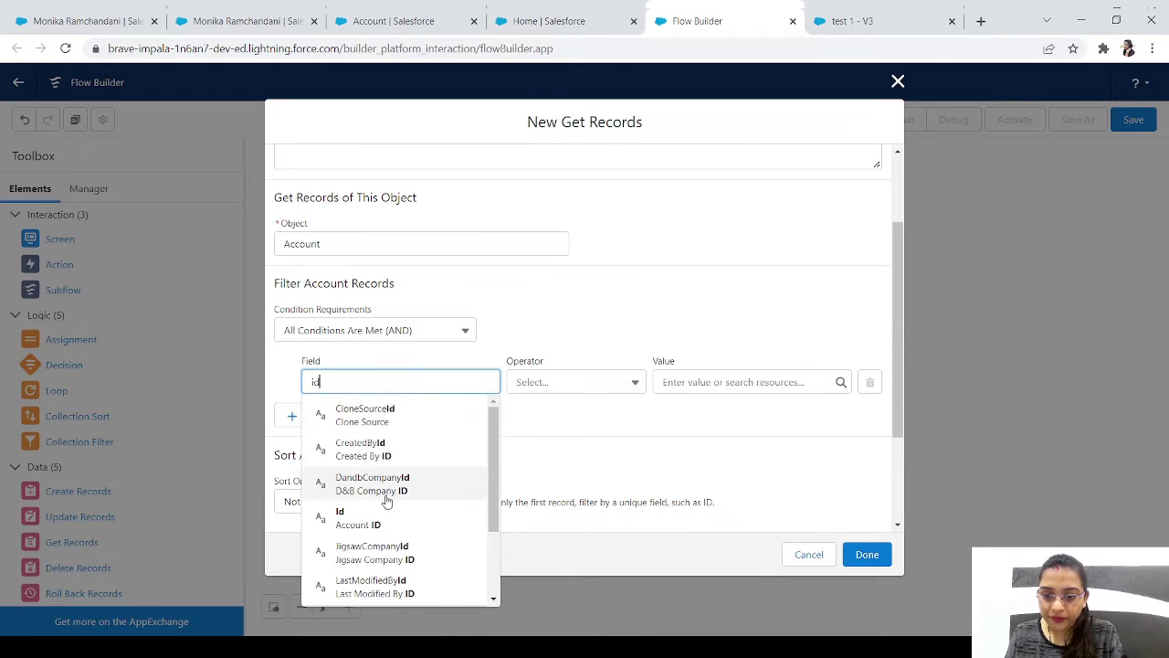
click(376, 517)
click(738, 382)
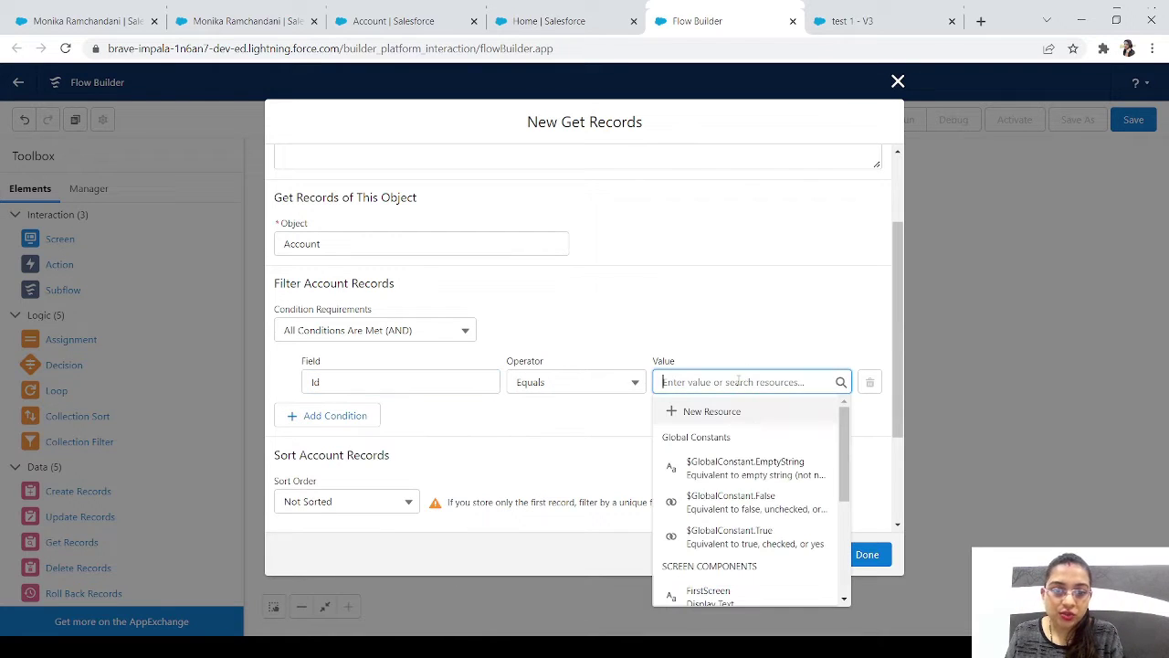
click(703, 411)
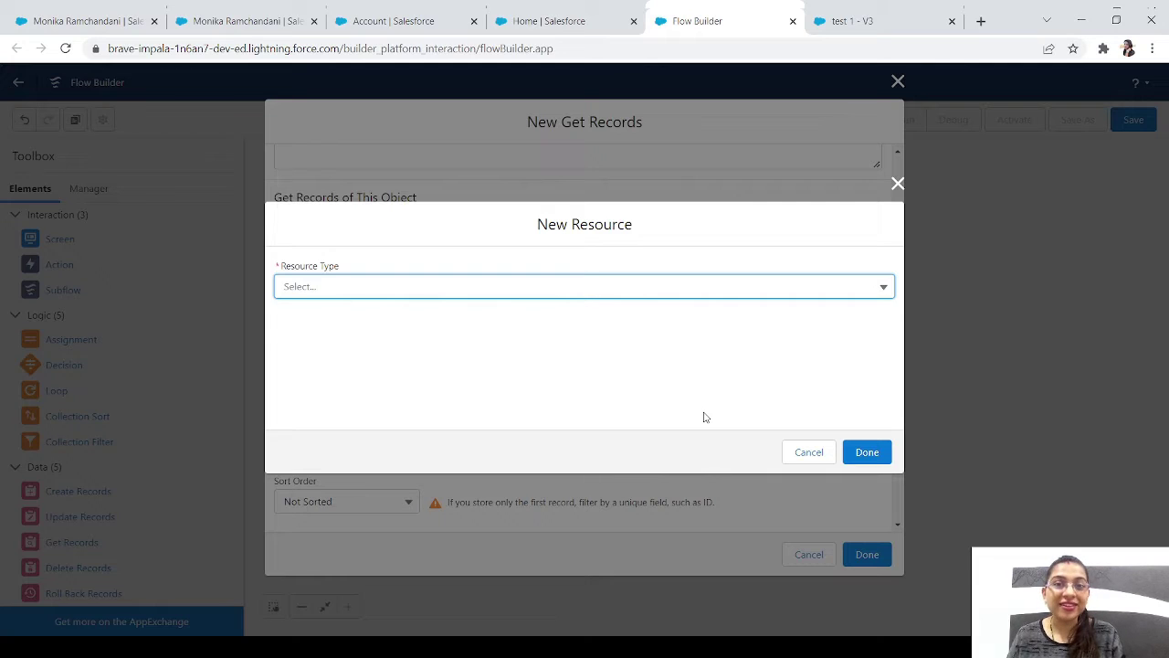
Select the account's record Id in the record page's address bar
click(392, 20)
click(226, 25)
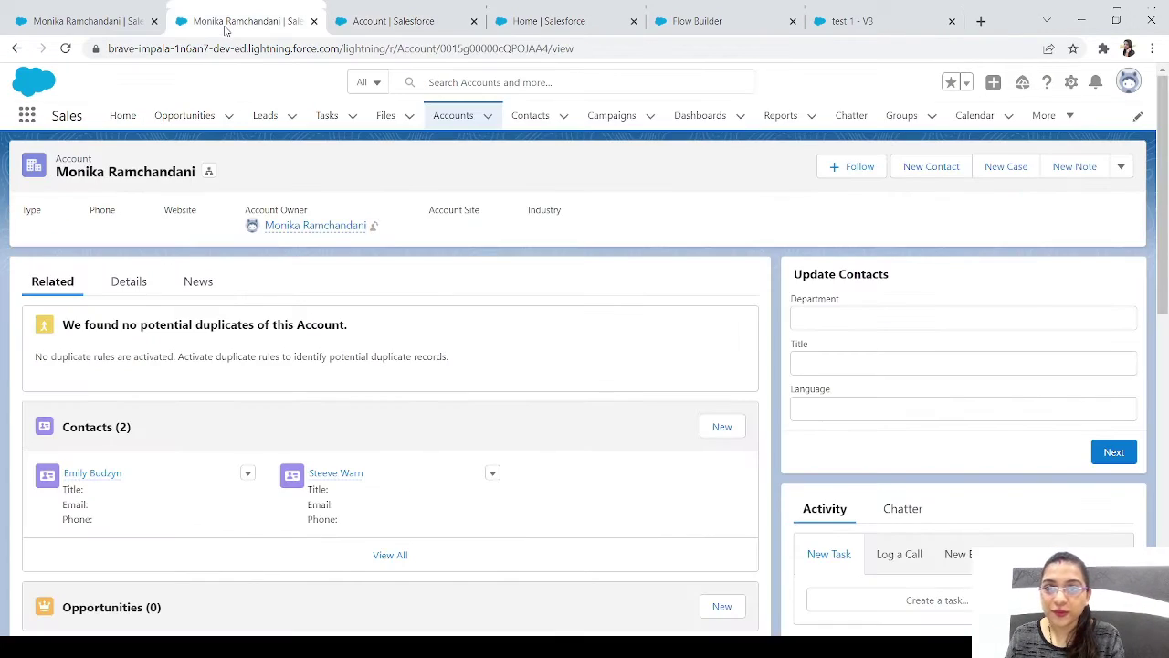
double_click(482, 48)
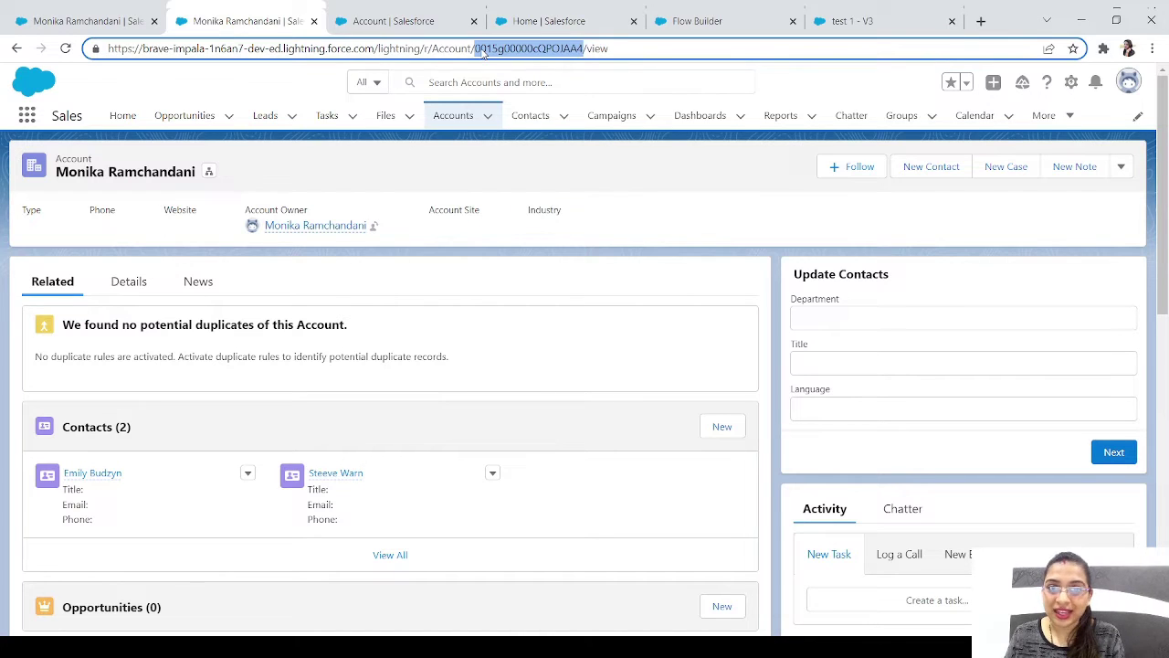
click(710, 23)
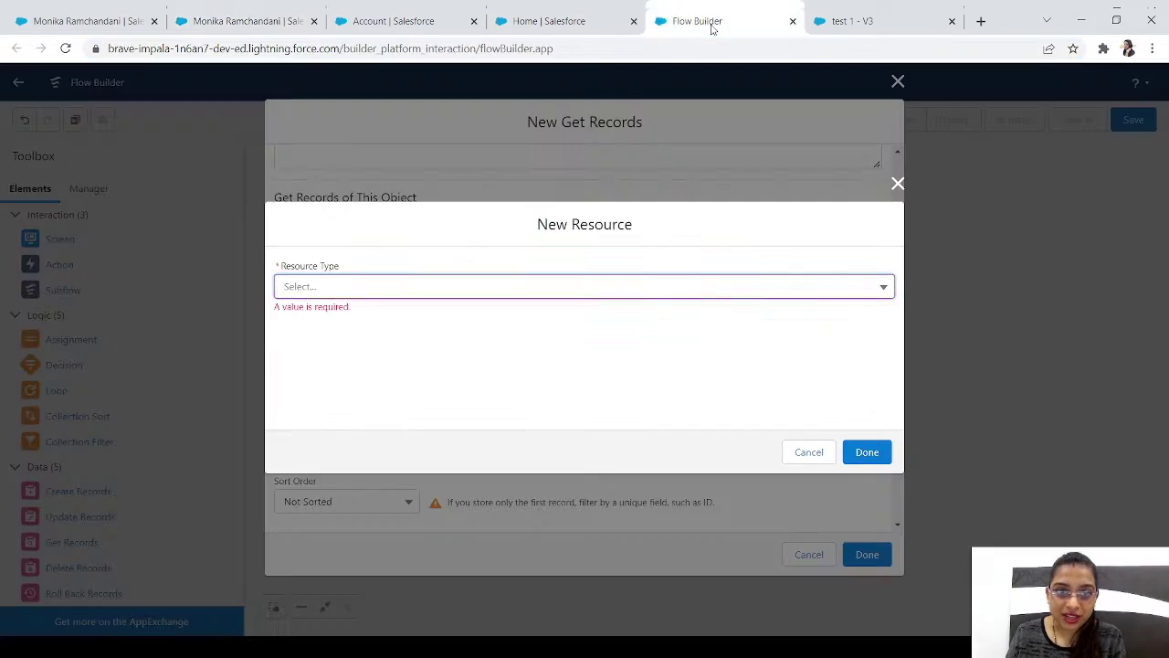
Create a Text variable recordId, available for input, as the Id filter value
click(461, 290)
click(334, 318)
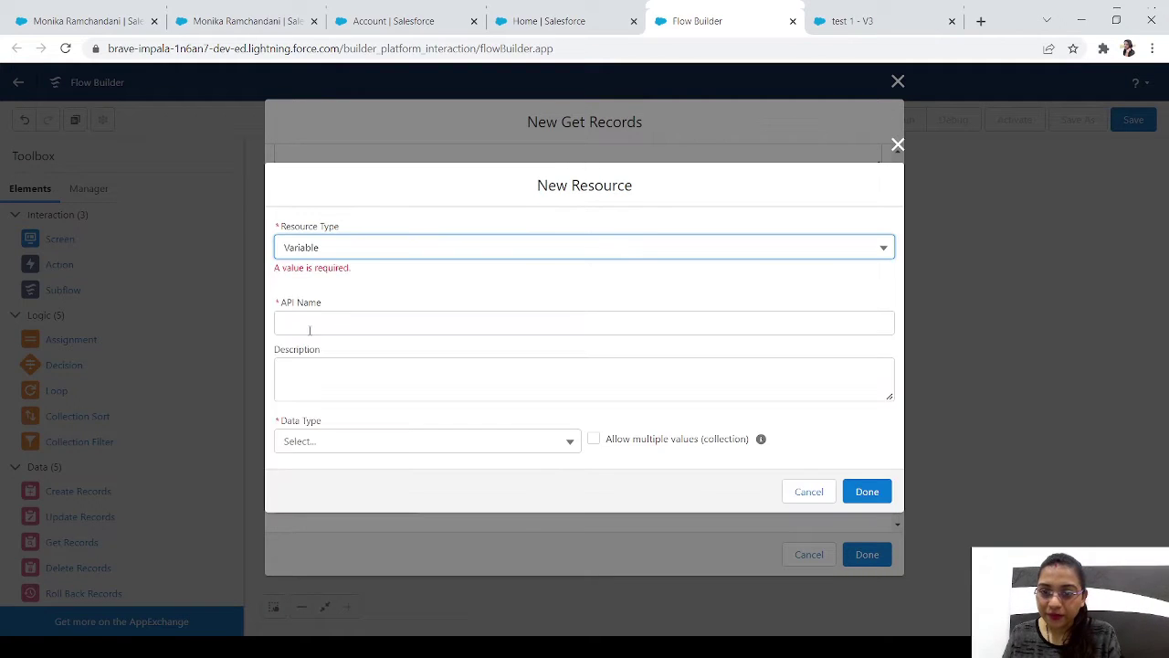
click(343, 319)
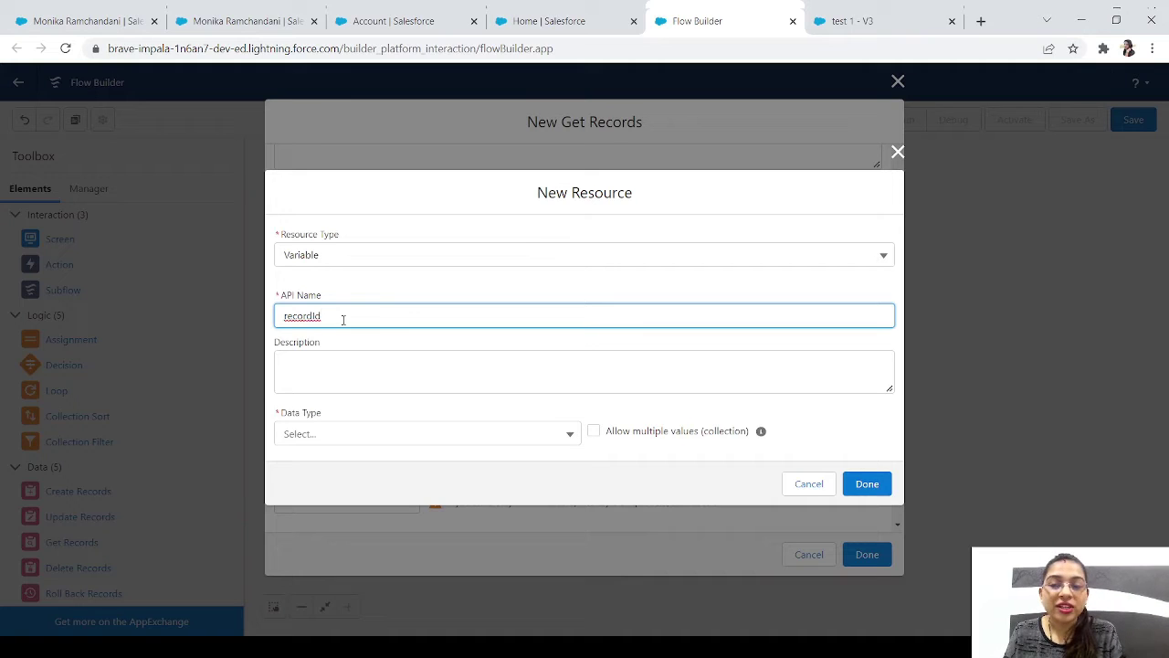
key(Tab)
click(347, 433)
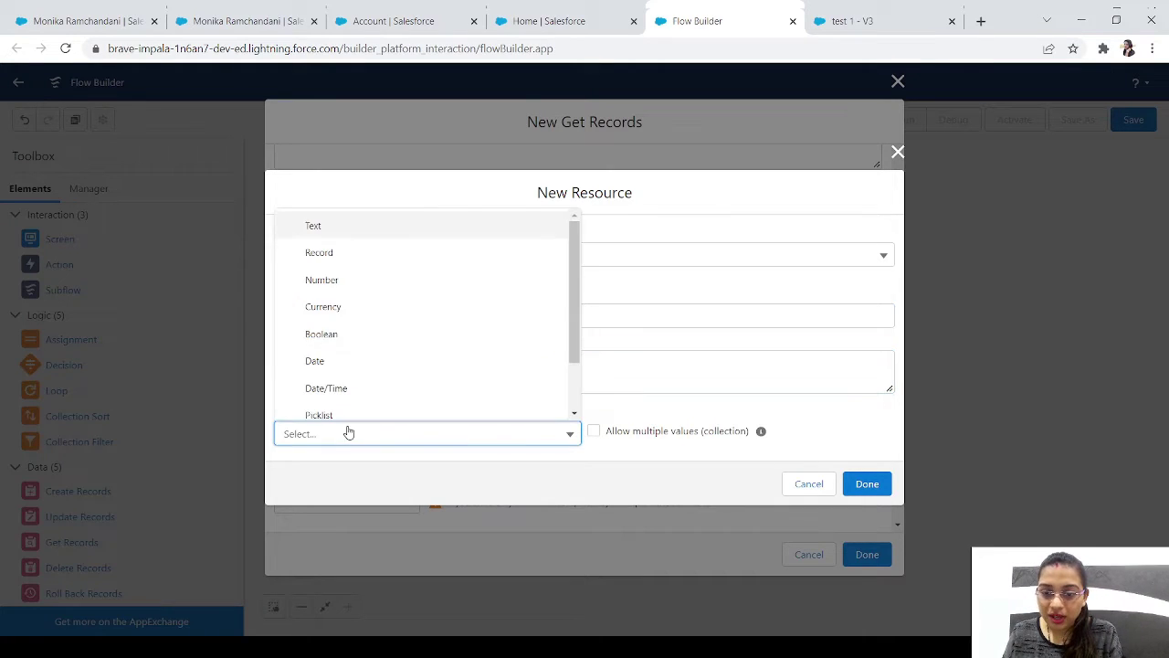
click(333, 228)
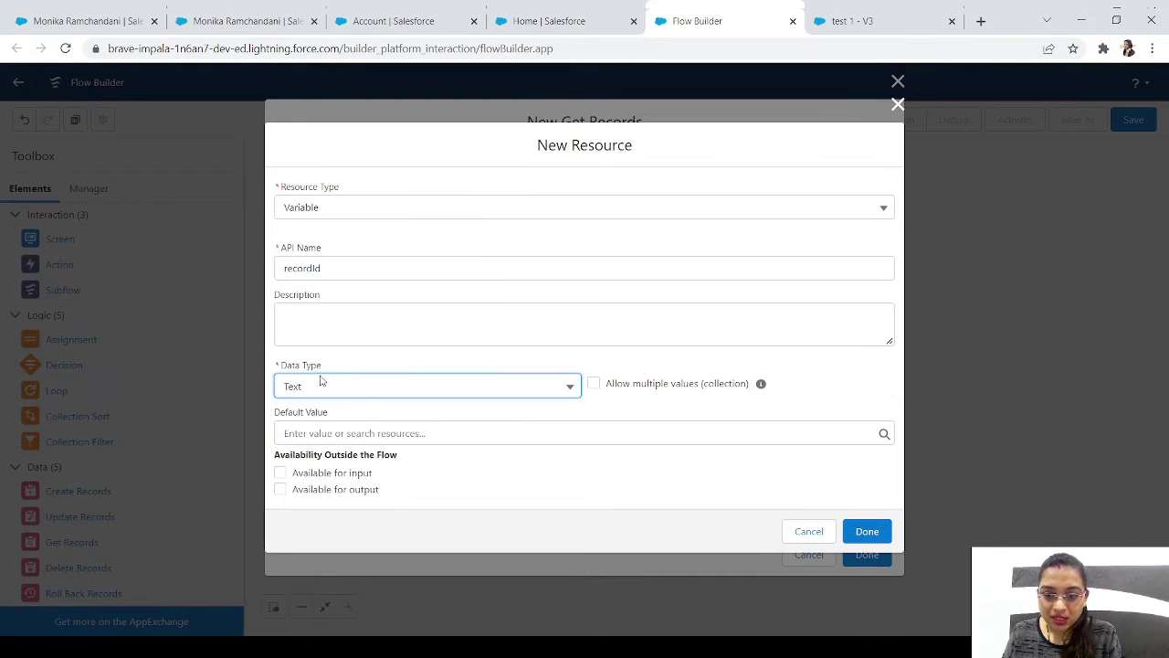
click(326, 476)
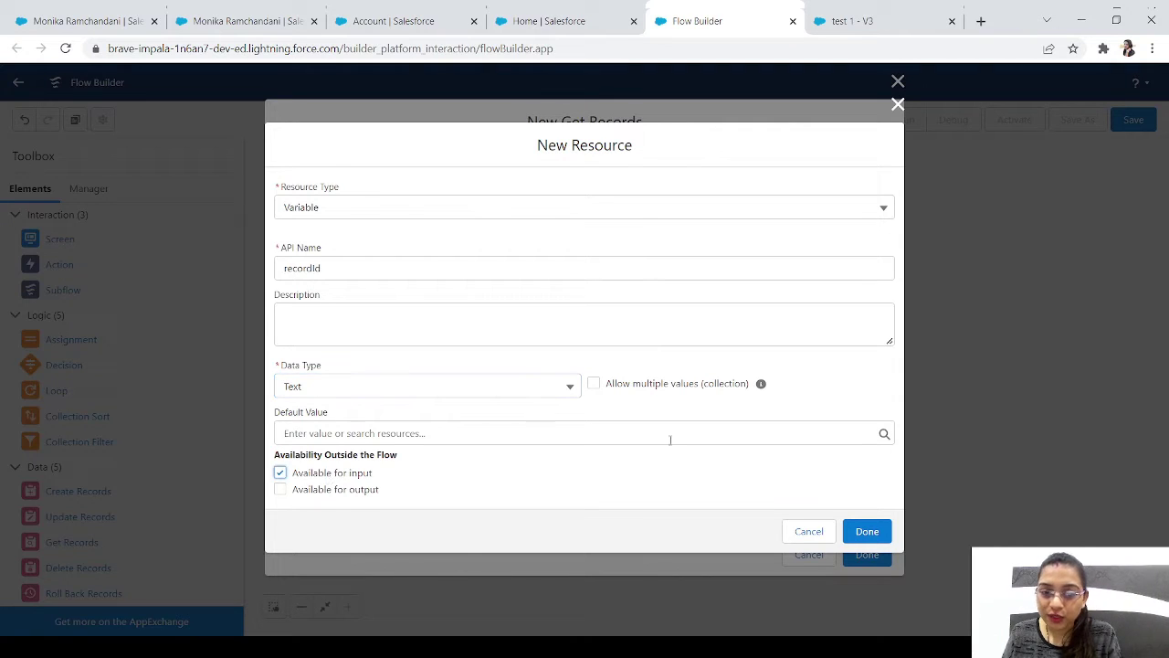
click(866, 530)
click(247, 20)
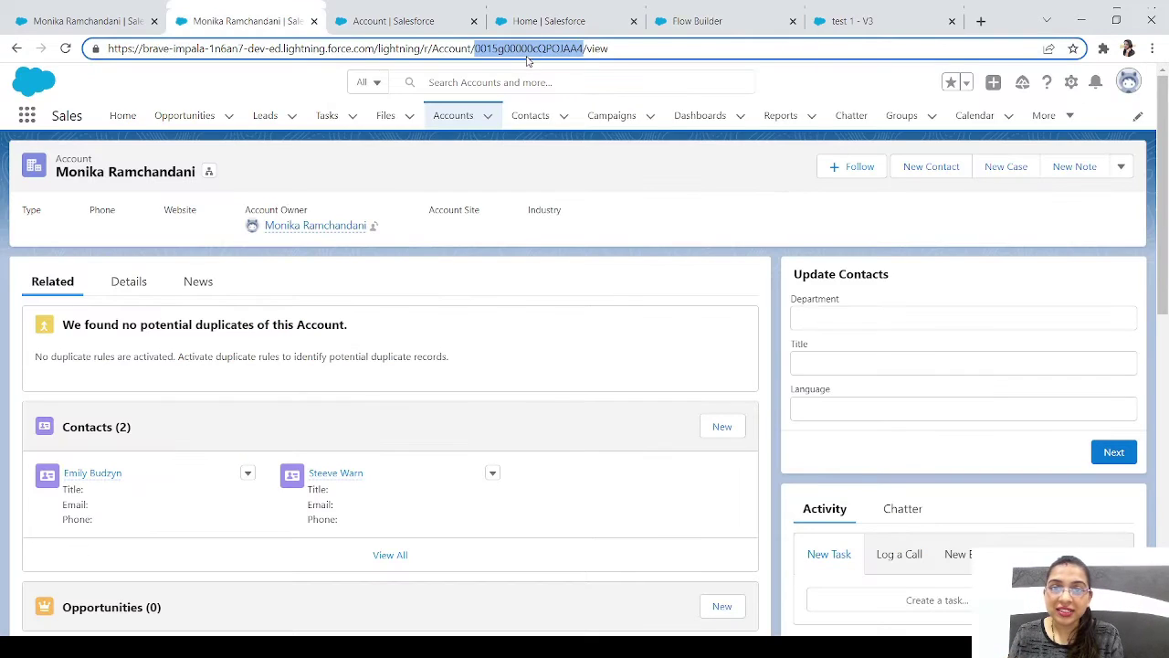
click(728, 13)
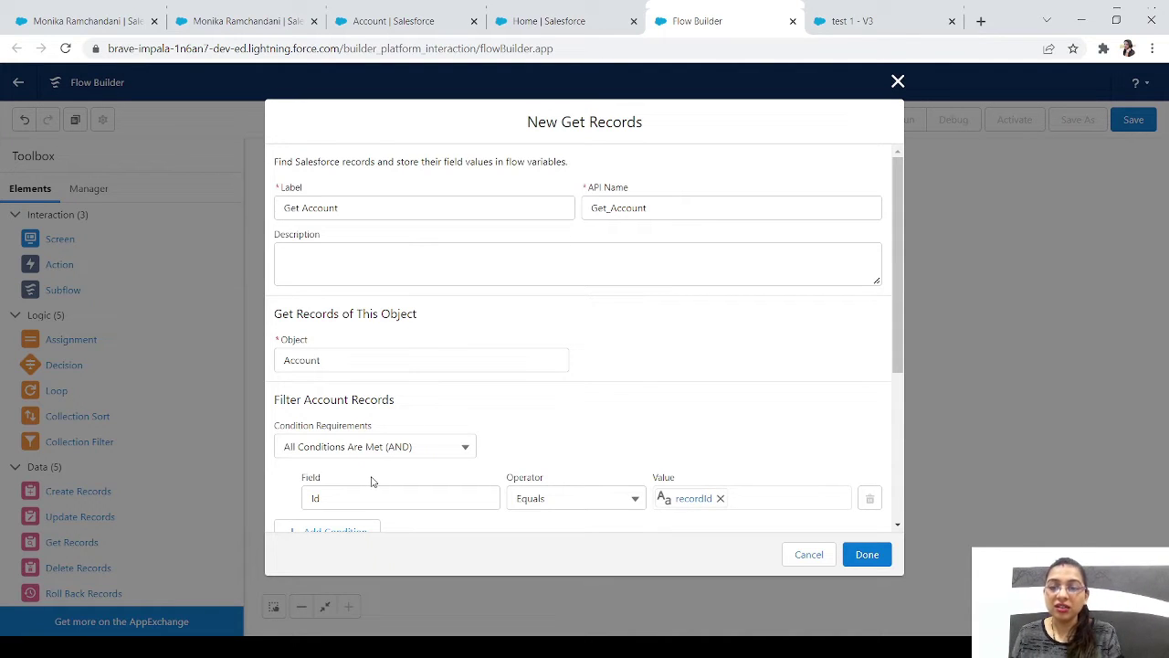
Keep only the first record, save Get Account, and connect UserScreen to it
drag(890, 344, 910, 480)
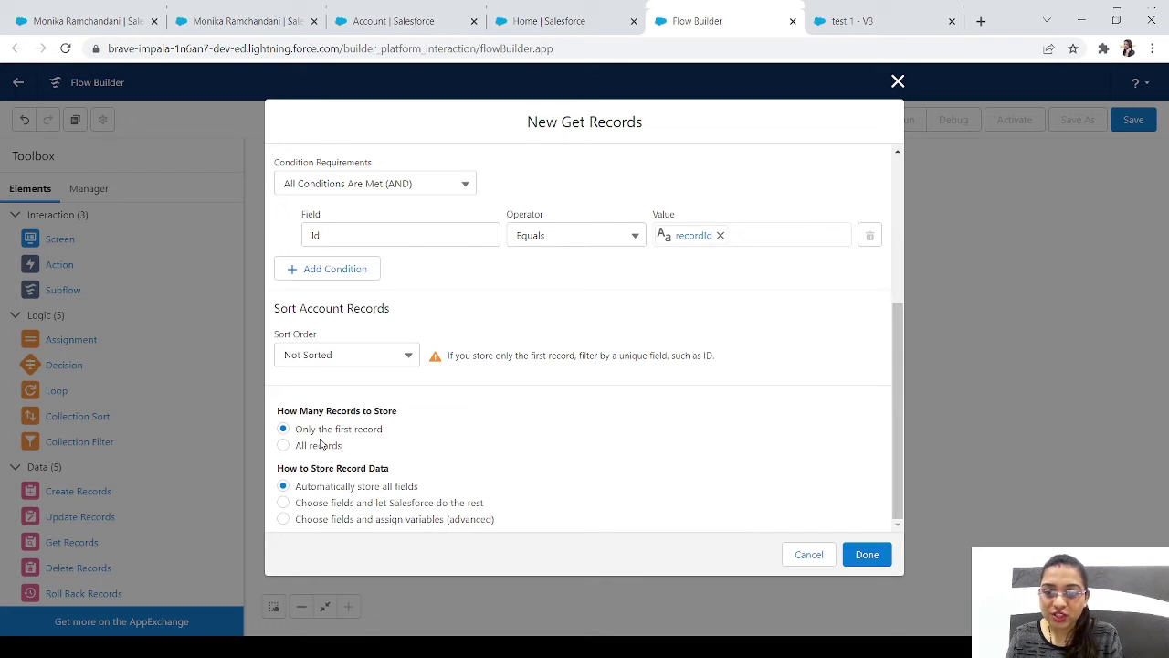
click(867, 555)
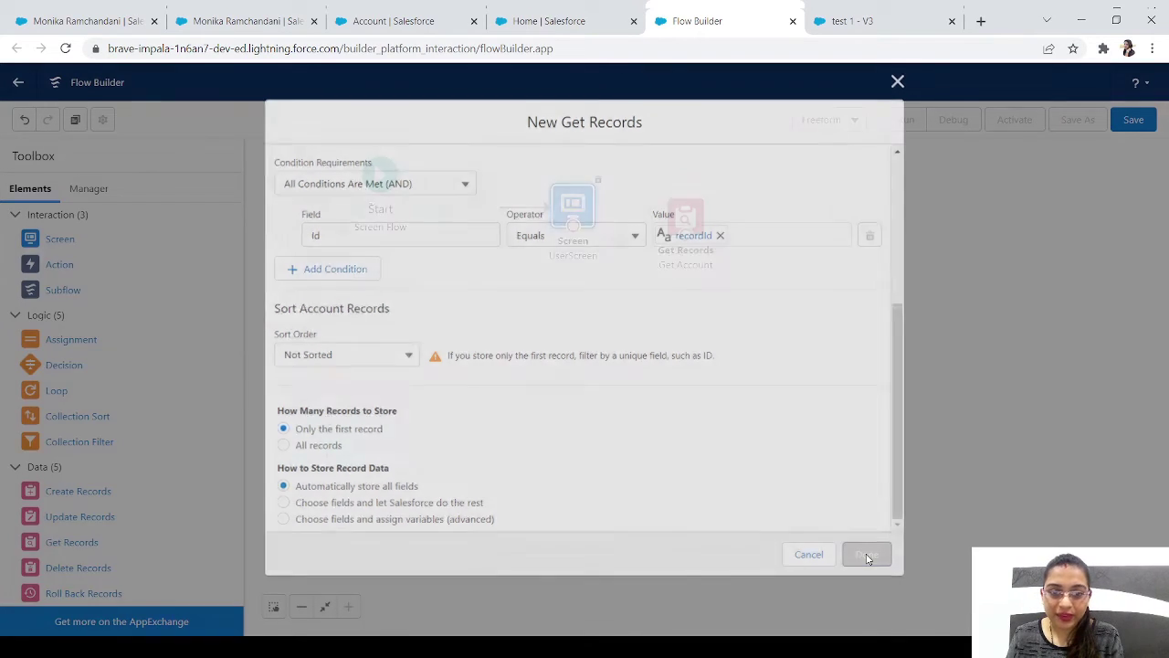
drag(573, 226, 658, 210)
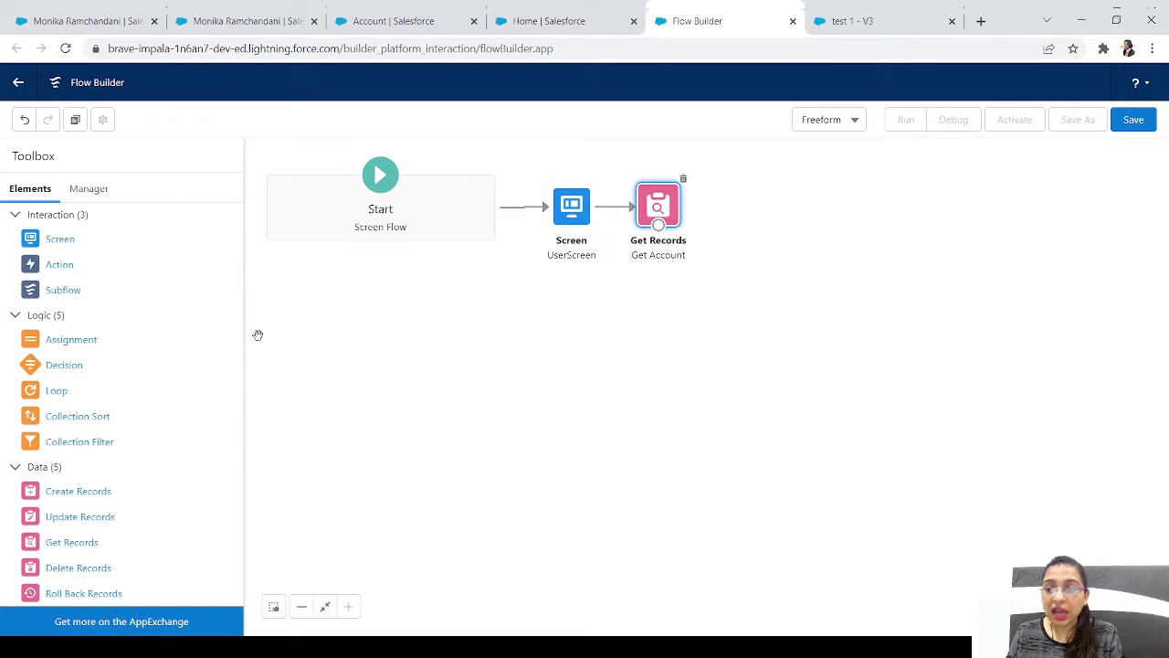
drag(57, 239, 752, 222)
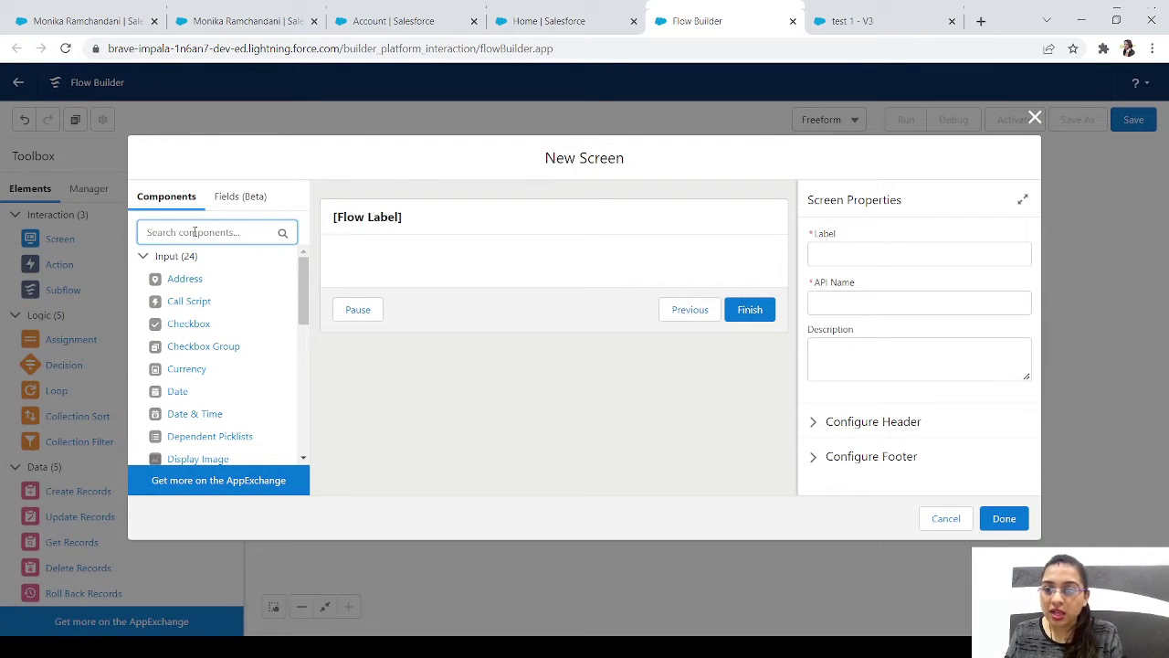
Add a Text input component labelled Account Name to the new screen
text(tes)
key(BackSpace)
text(x)
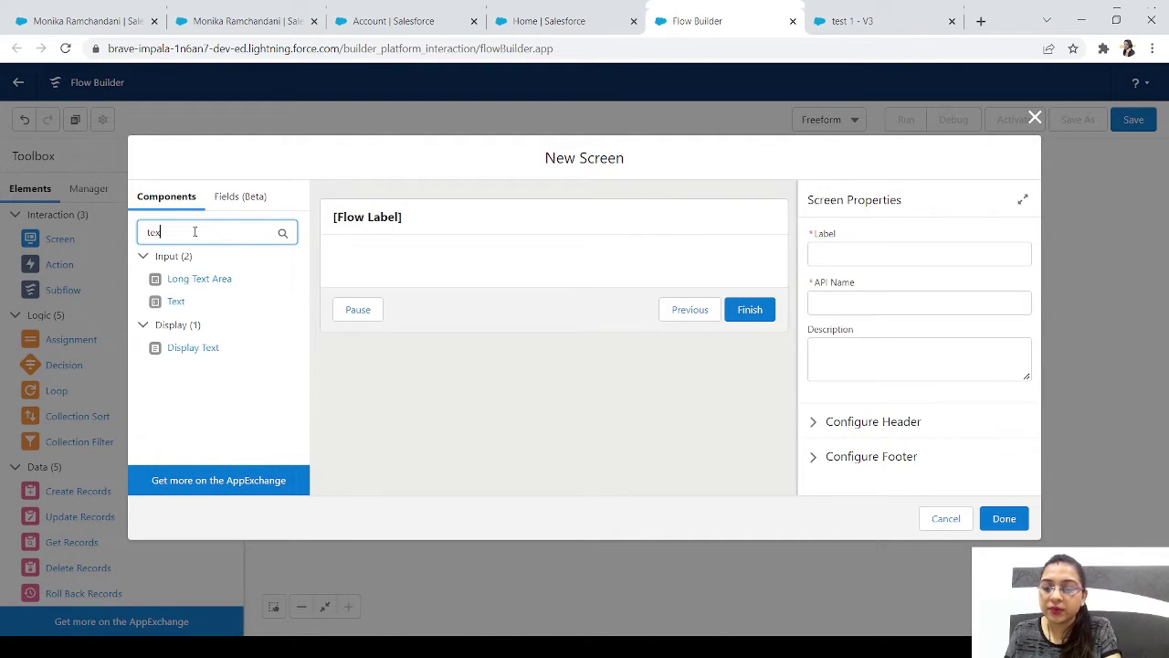
text(t)
drag(182, 305, 424, 256)
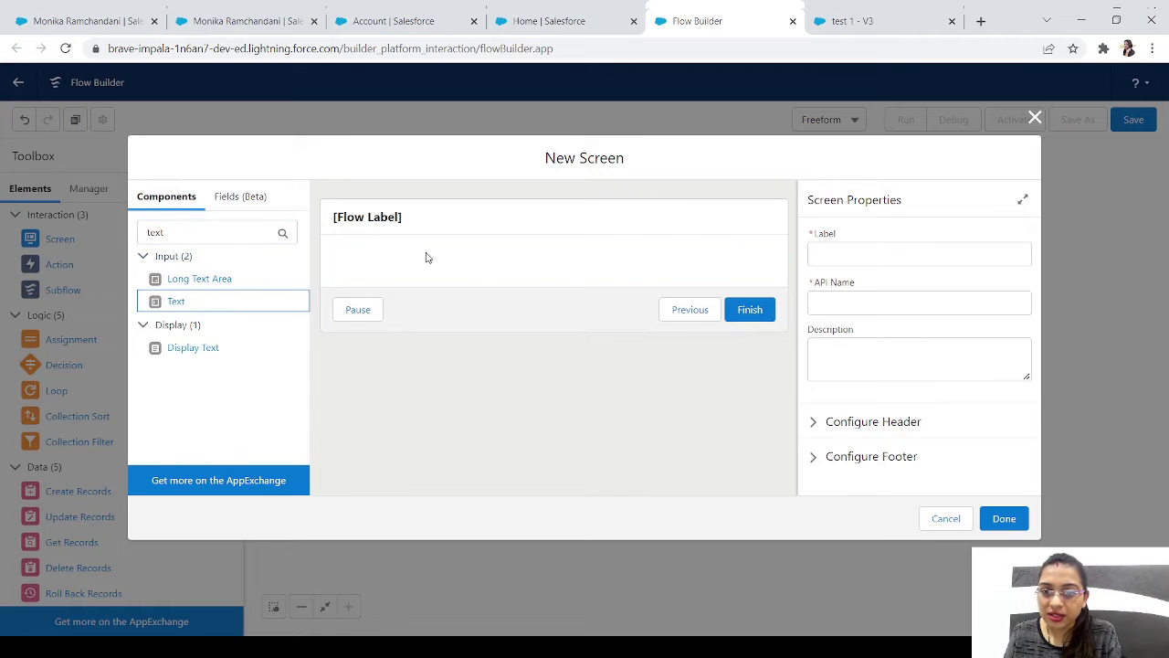
drag(172, 311, 461, 269)
click(911, 253)
text(Acc)
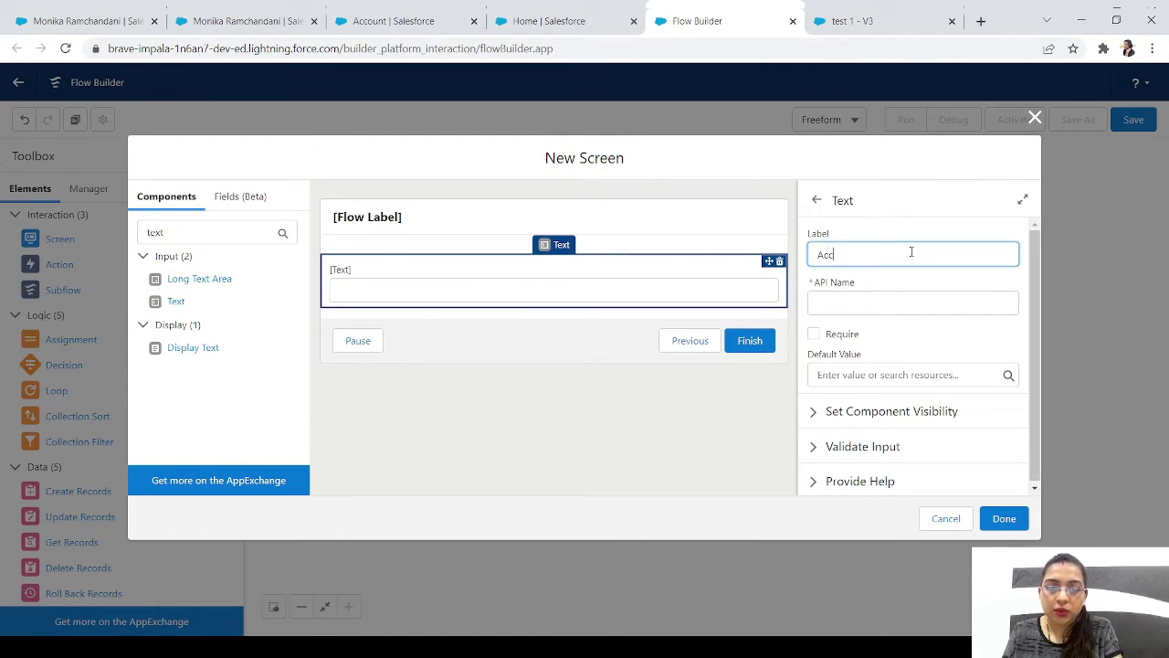
text(ount Name)
key(Tab)
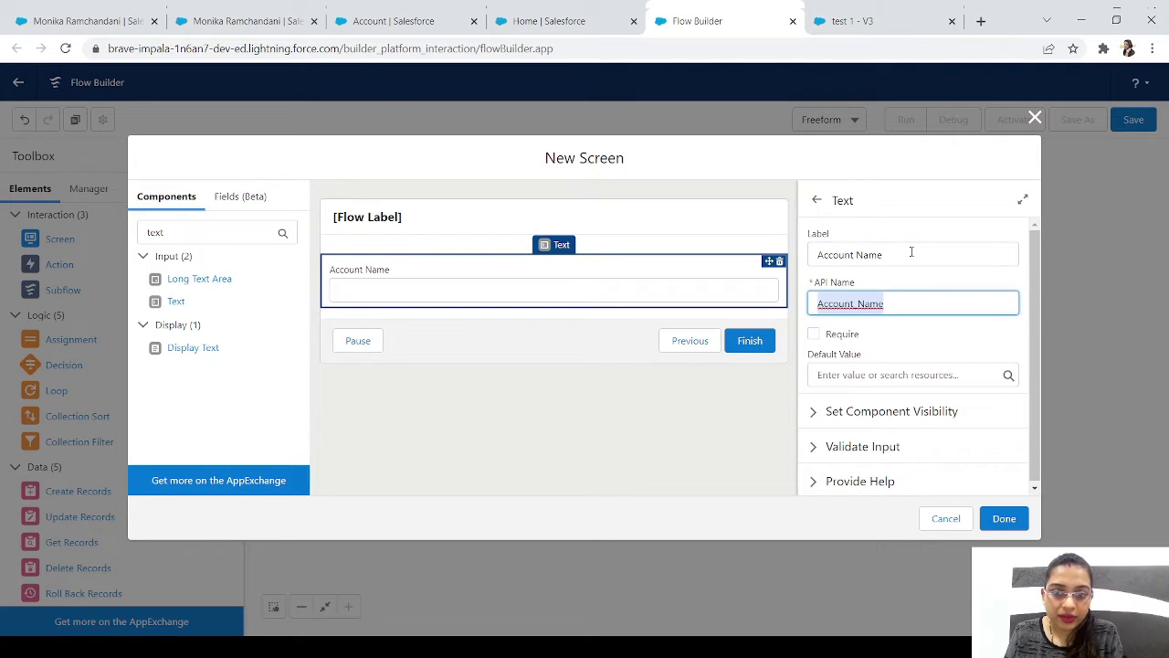
Label the screen Account Details and save it to the flow
click(661, 226)
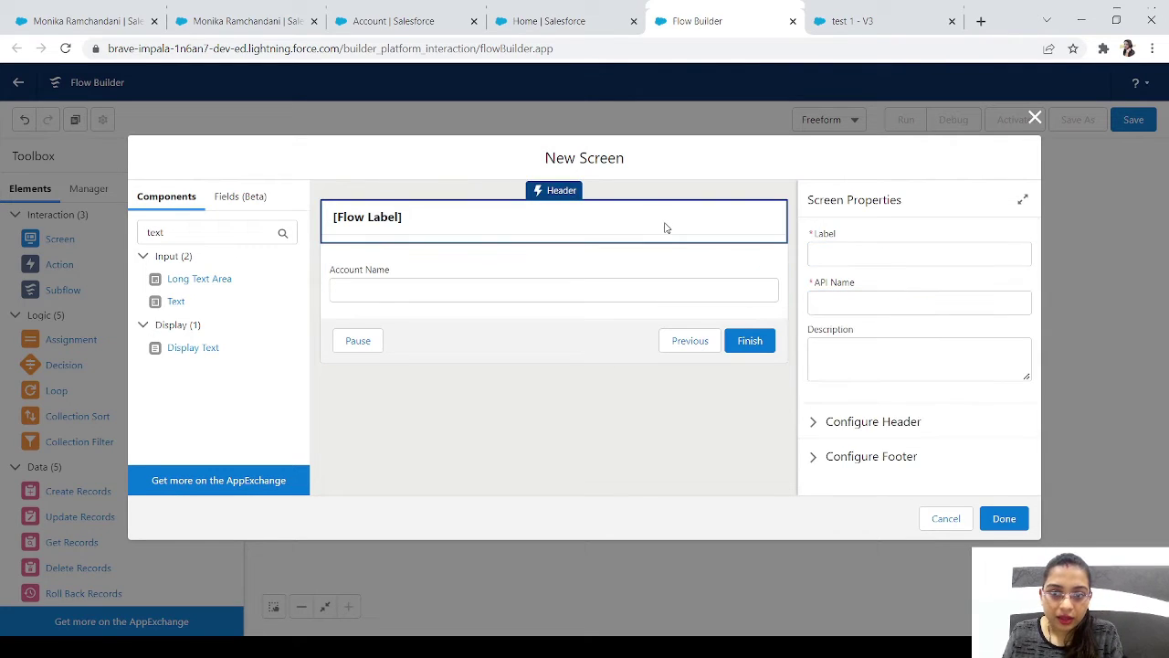
click(843, 256)
text(Acc)
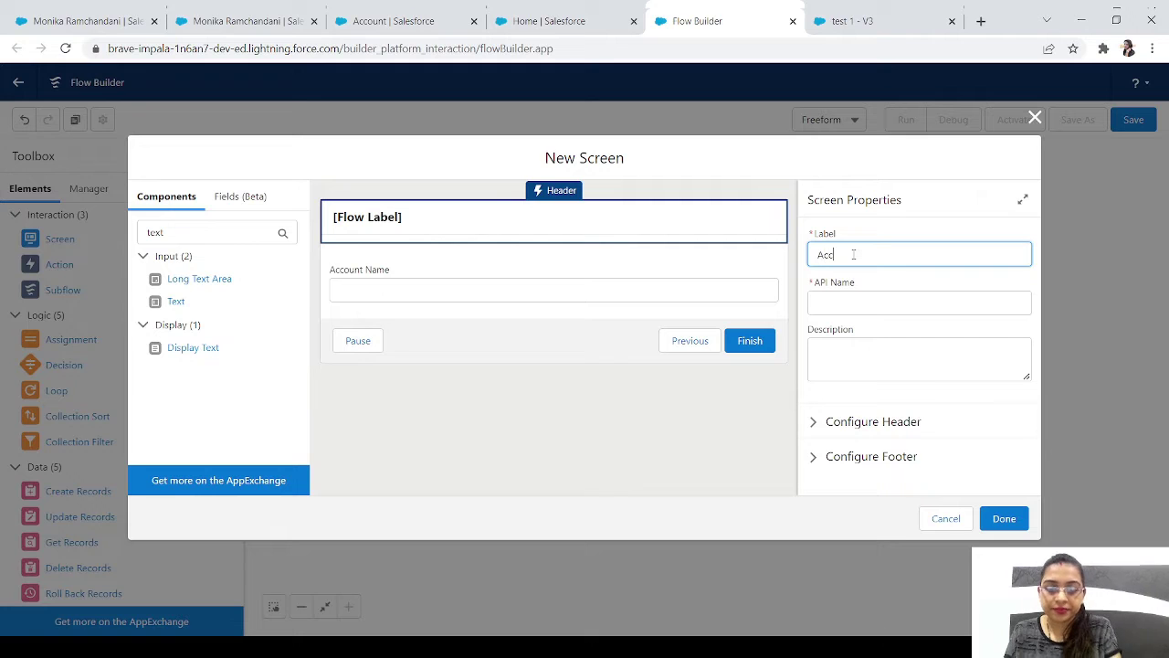
text(ount Details)
key(Tab)
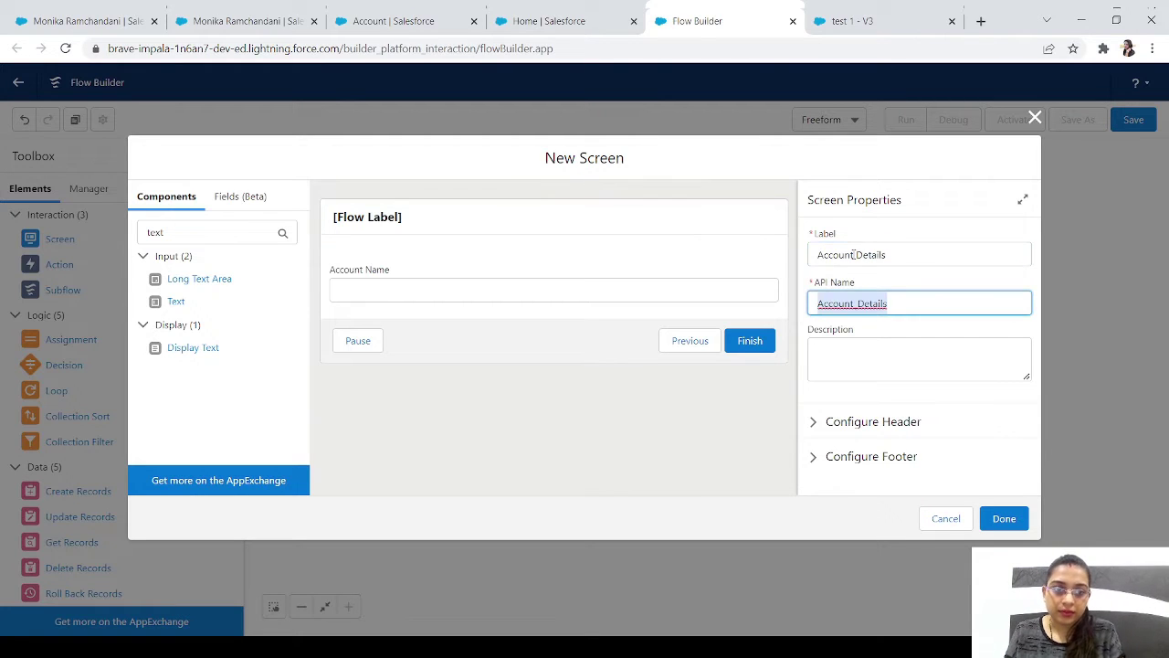
click(1003, 518)
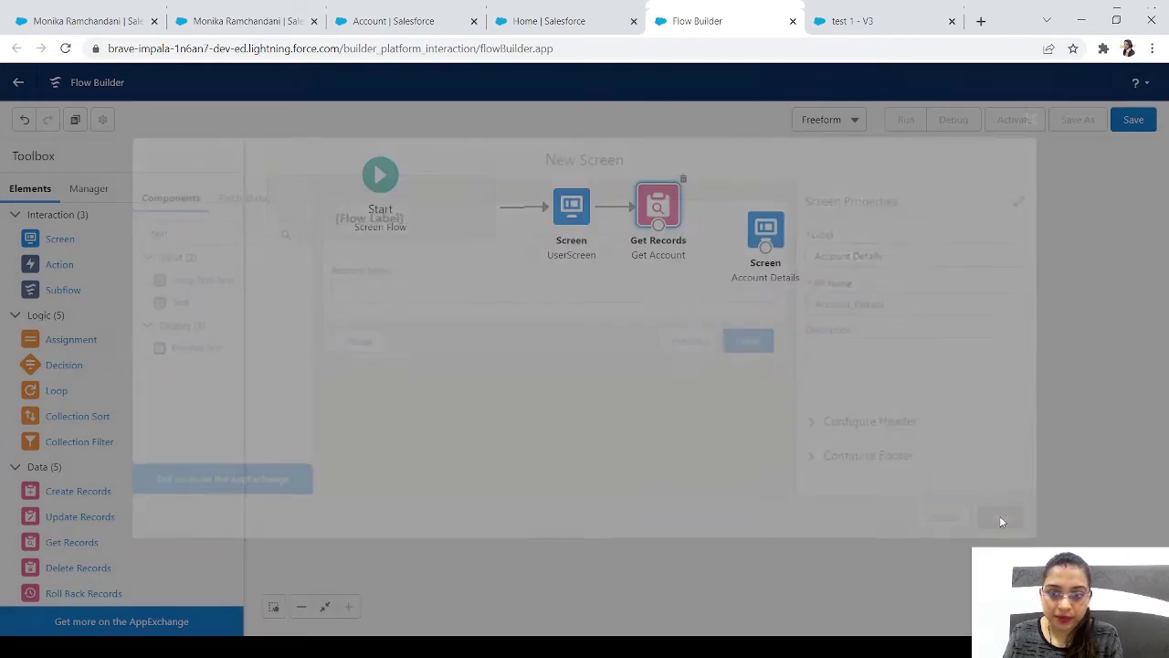
Link Get Account to Account Details and add Create Records 'Creating Clone Account' for Account
drag(658, 225, 761, 219)
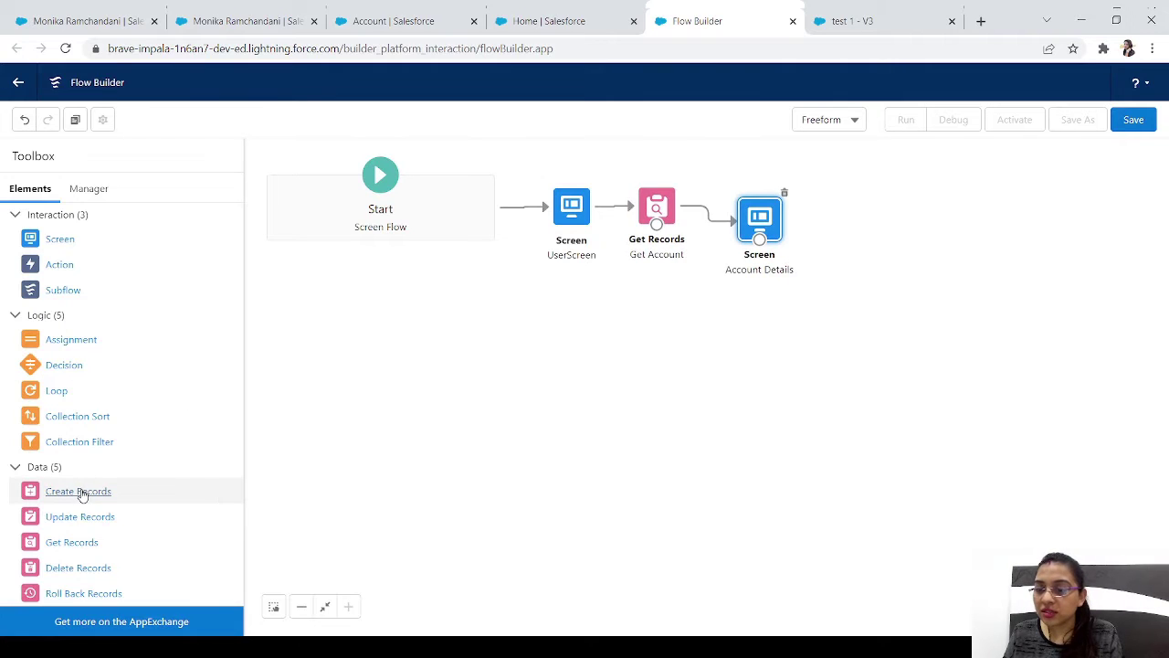
drag(78, 490, 848, 229)
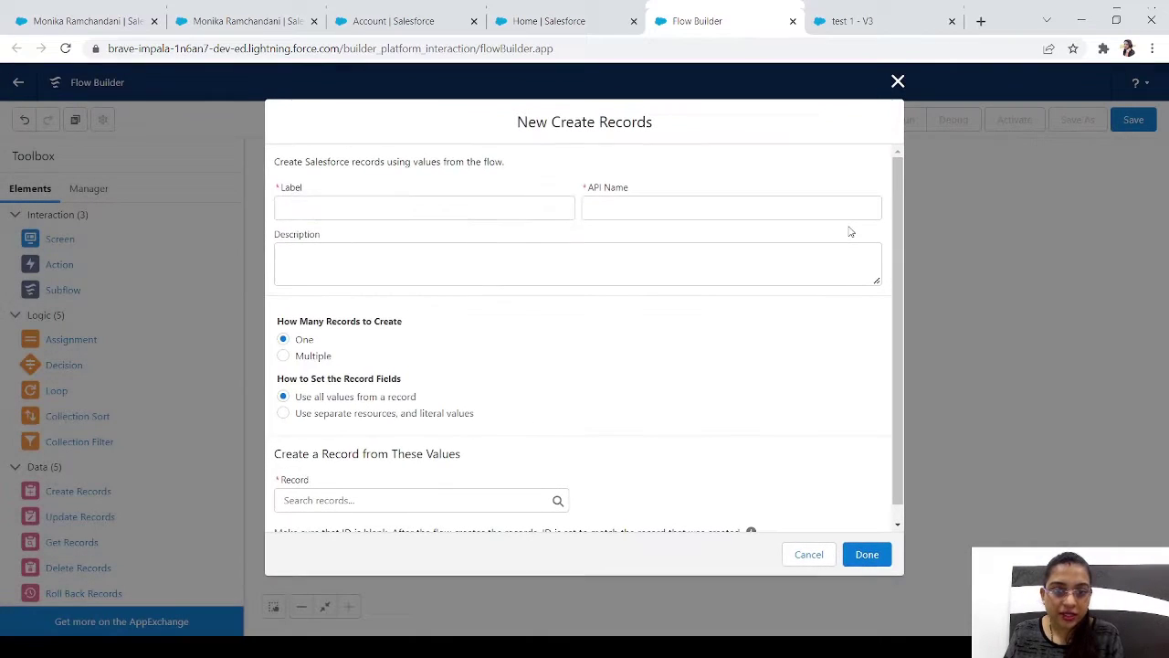
text(Creat)
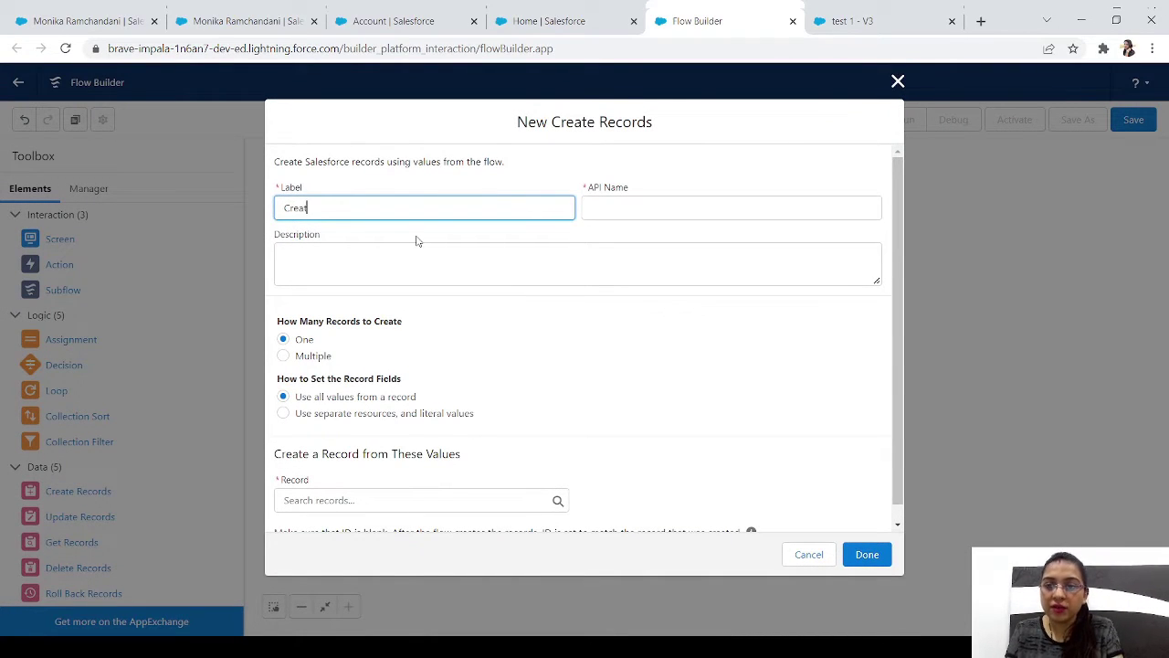
text(ing Cl)
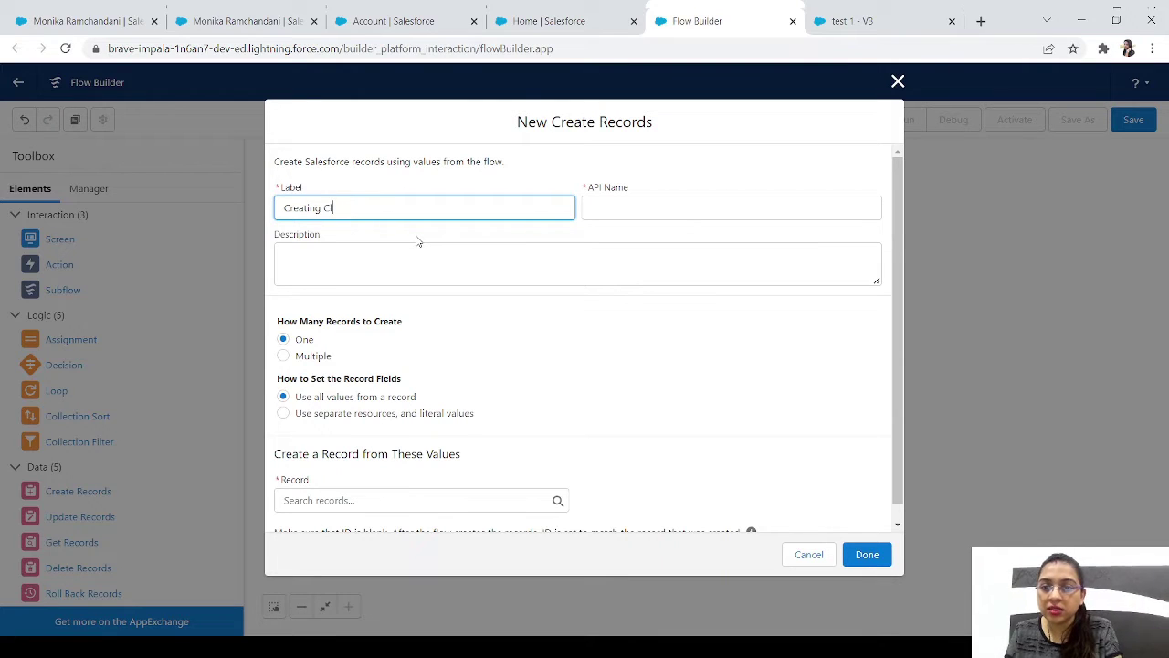
text(one Account)
key(Tab)
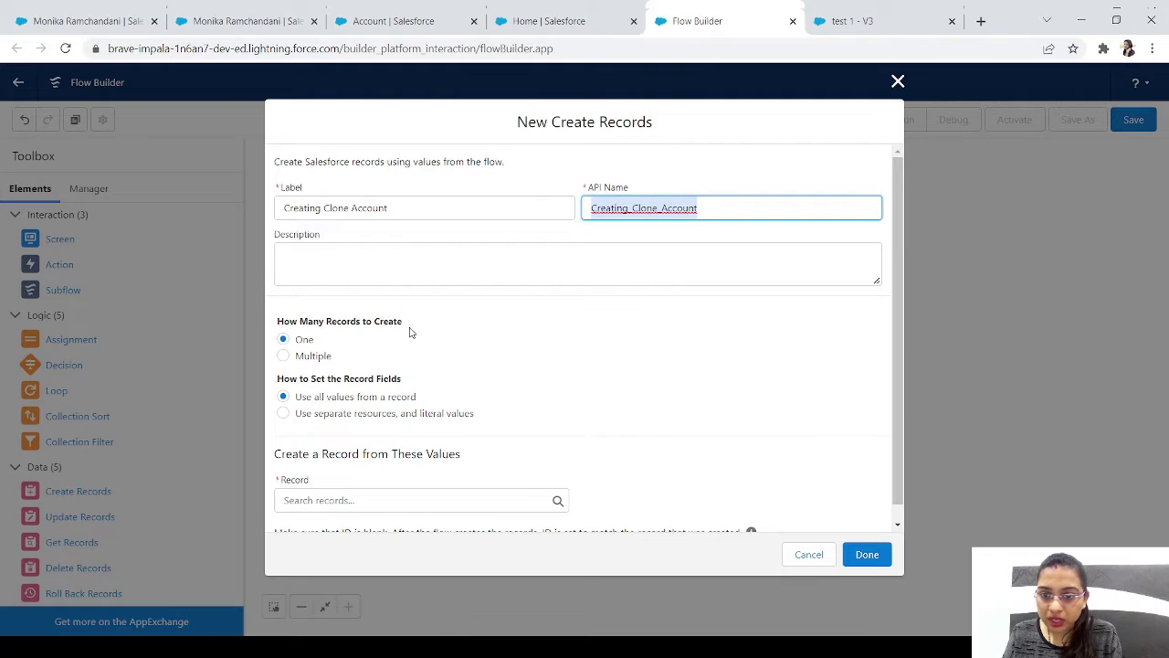
click(333, 416)
click(332, 416)
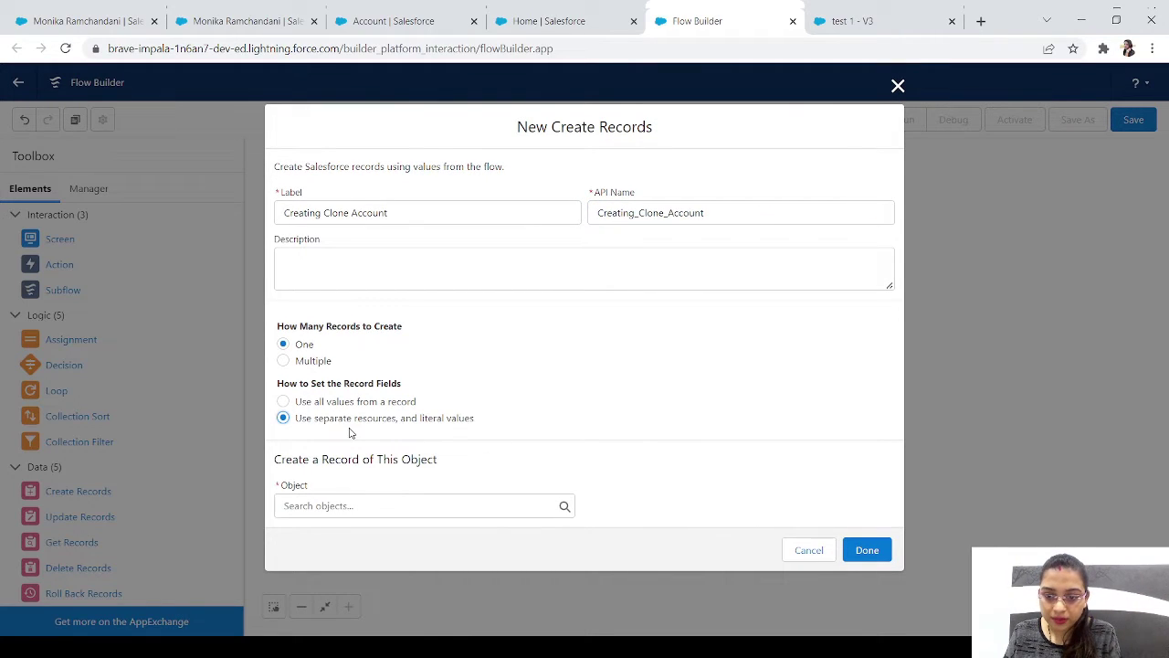
click(334, 508)
text(acc)
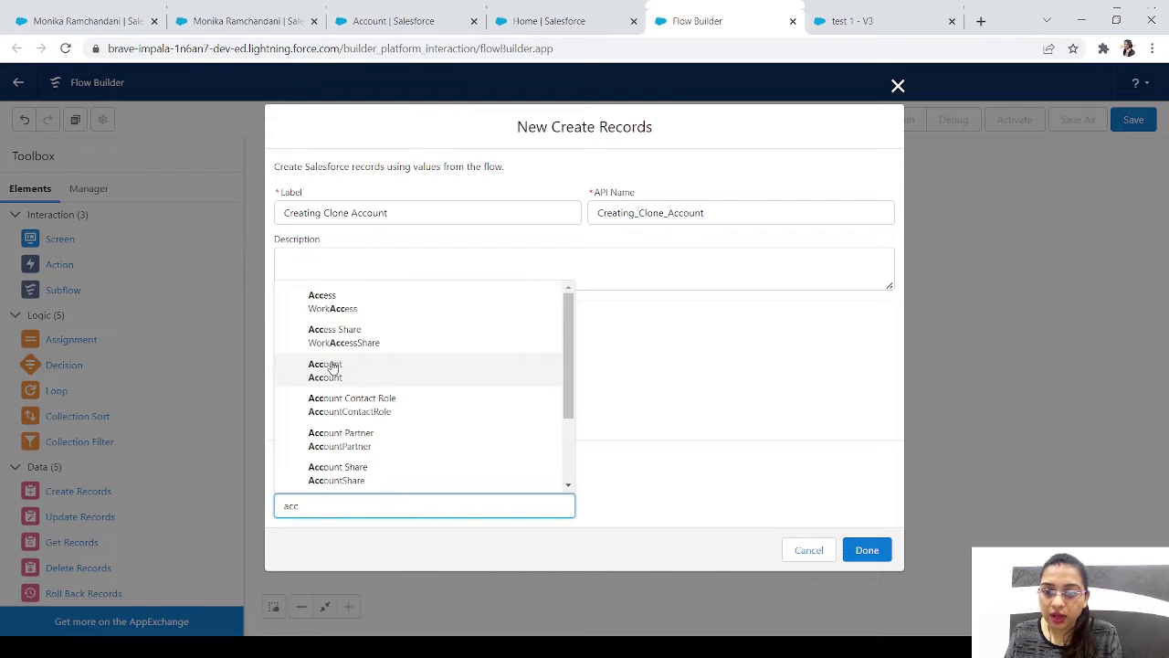
click(334, 368)
Set the new Account's Name field from the Account_Name screen input
drag(899, 351, 907, 494)
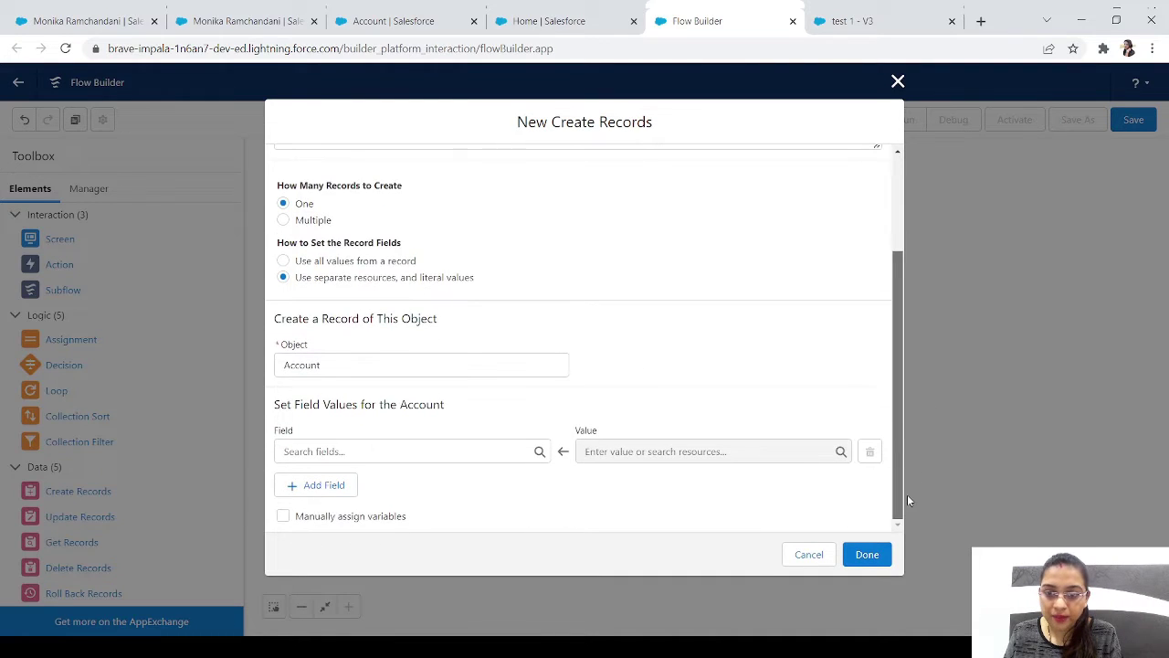
click(378, 451)
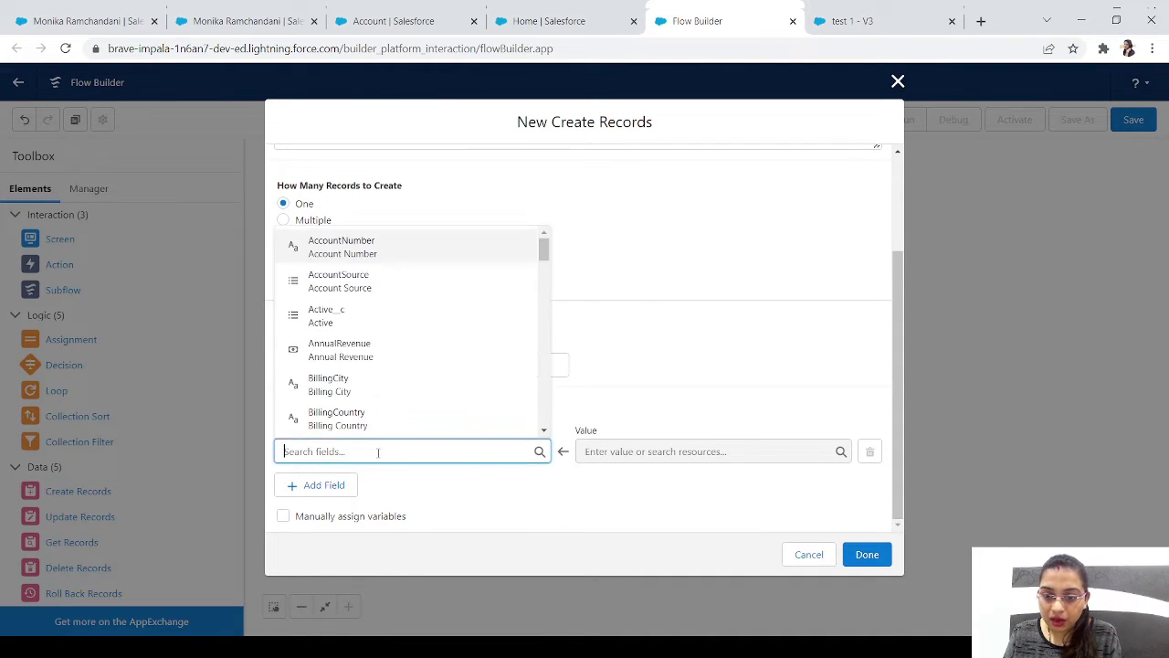
text(acco)
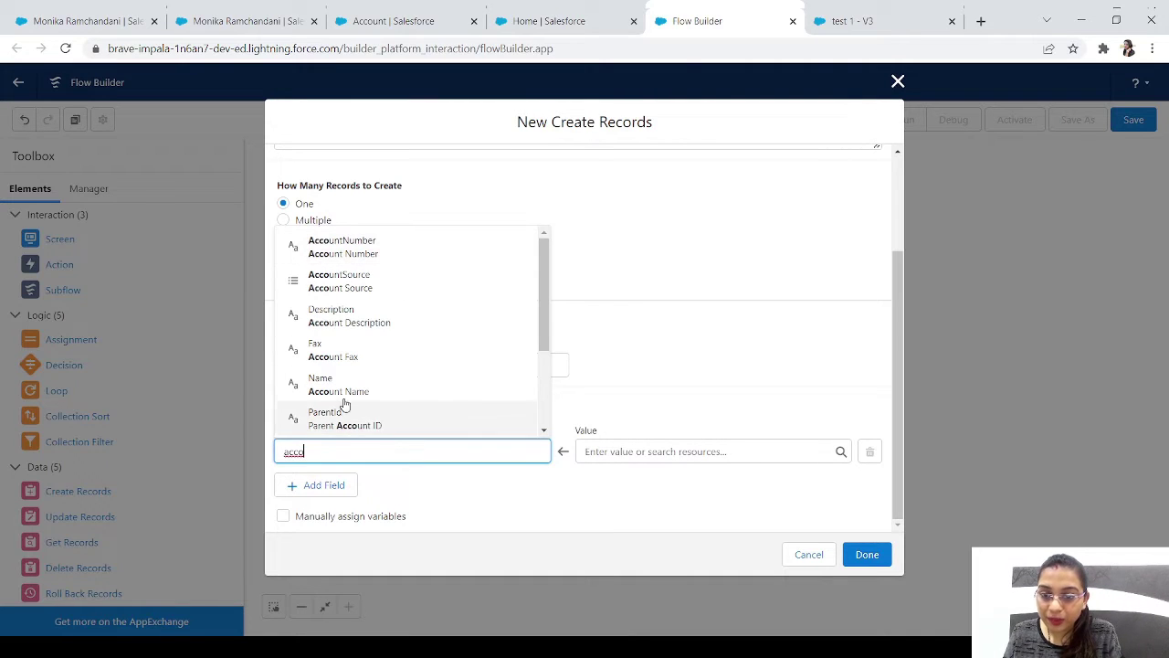
click(344, 388)
click(675, 448)
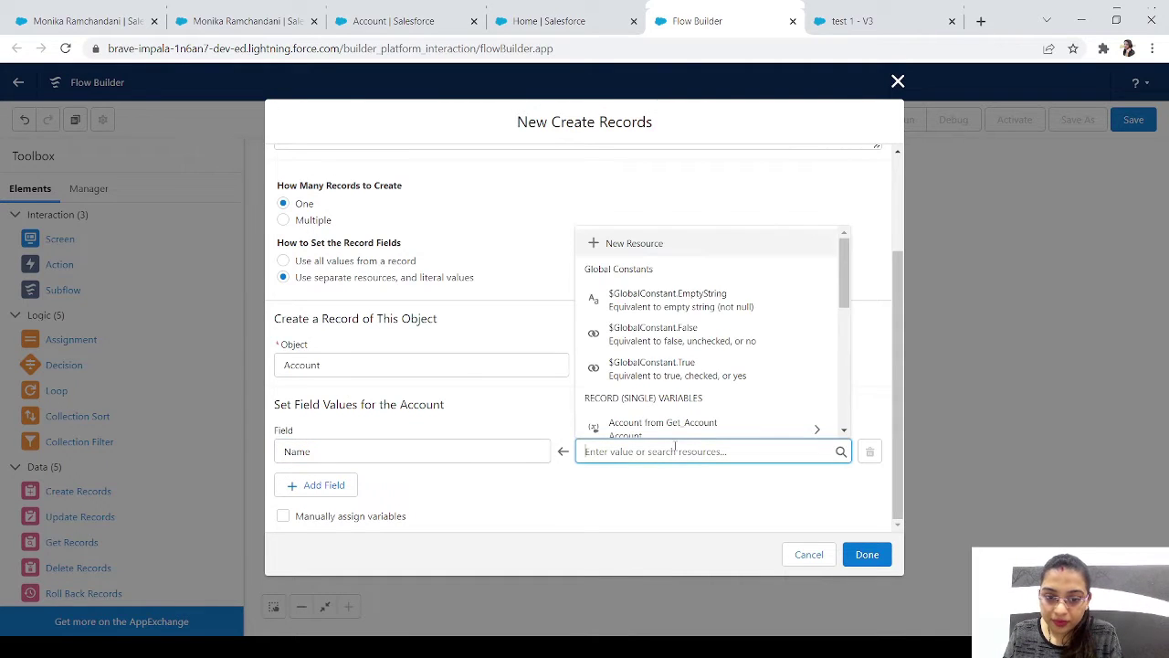
drag(844, 295, 856, 362)
click(726, 457)
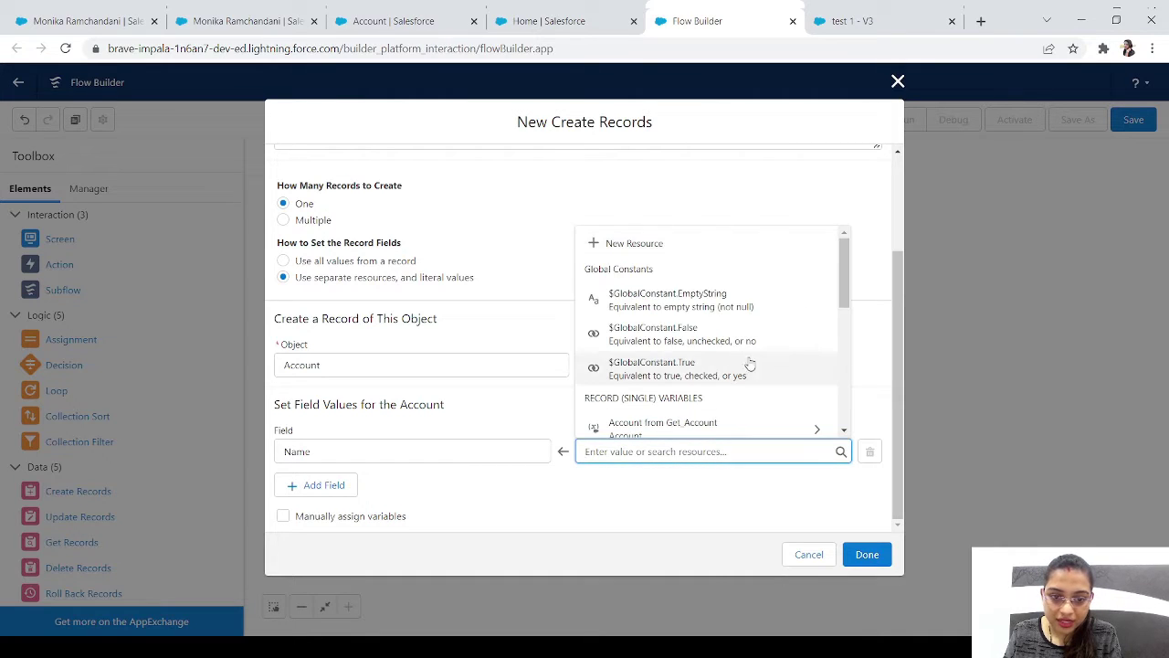
text(acc)
click(626, 421)
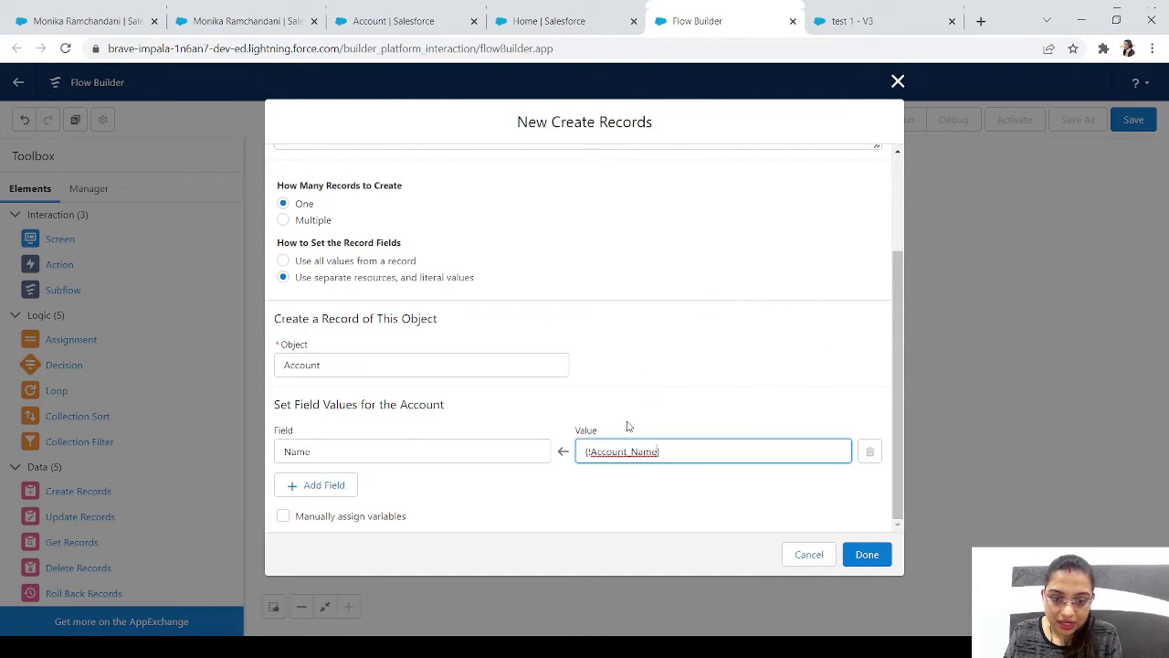
Set Phone from Get_Account.Phone and choose to store the new record's Id manually
click(332, 480)
click(351, 500)
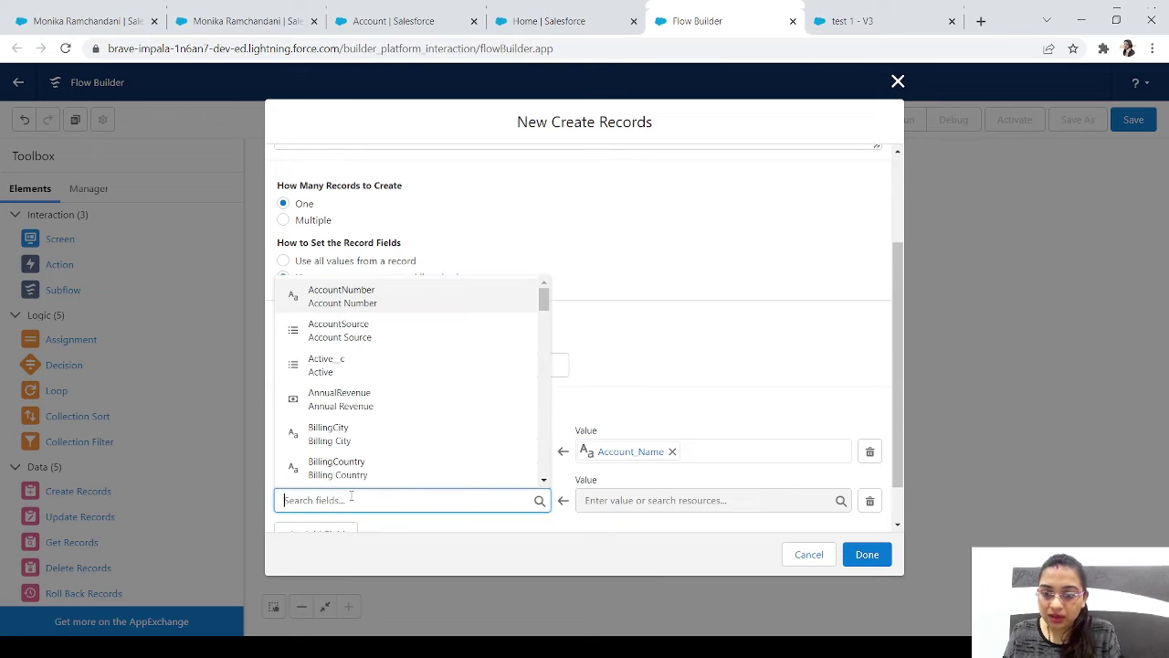
text(phone)
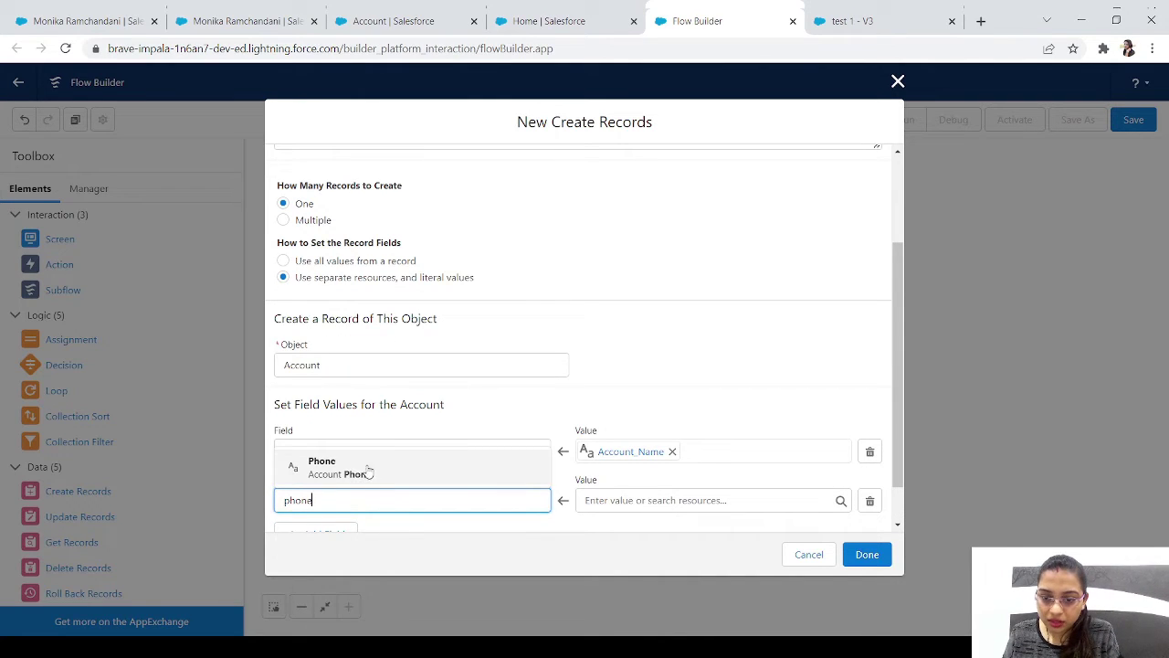
click(366, 470)
click(672, 502)
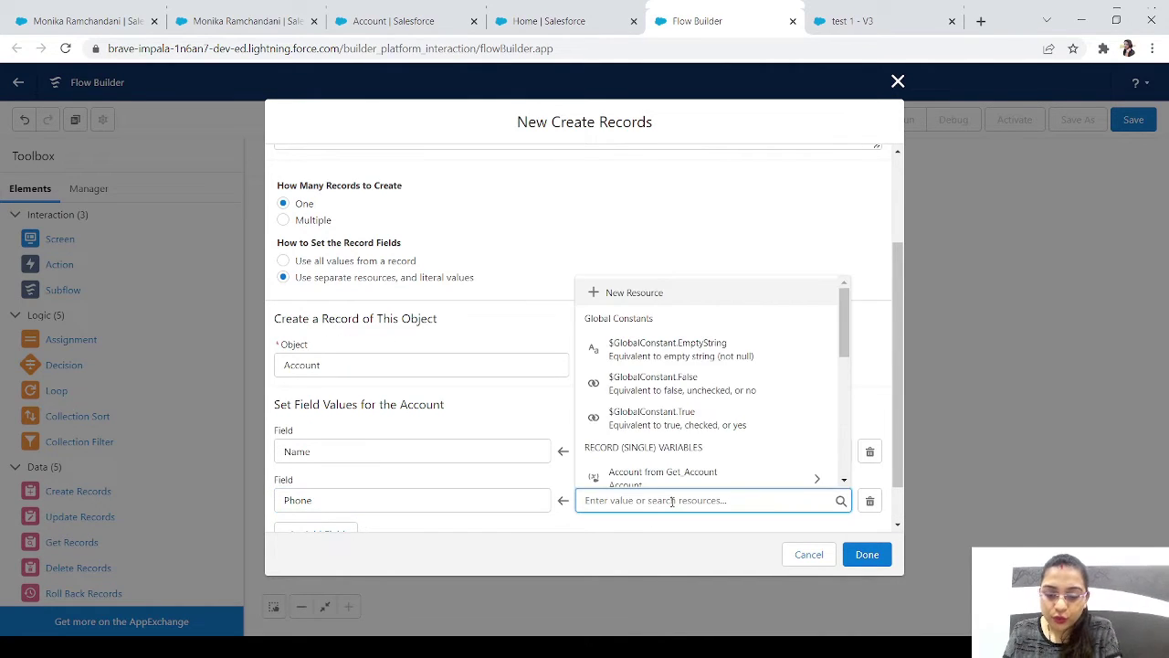
text(get)
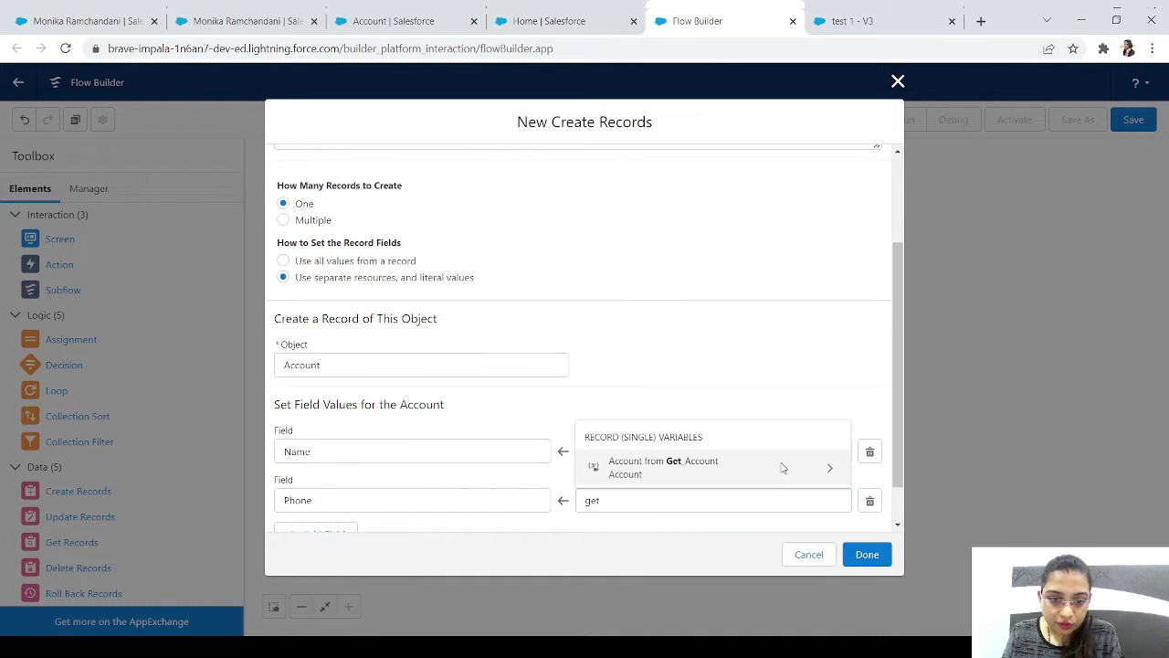
click(783, 468)
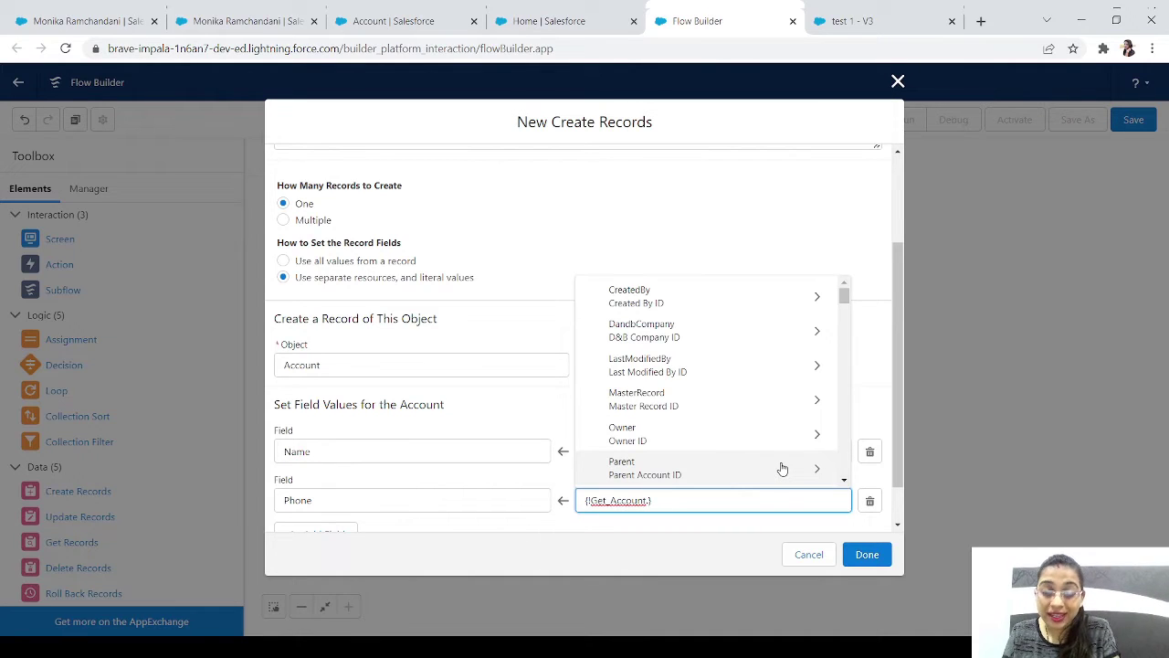
text(.phone)
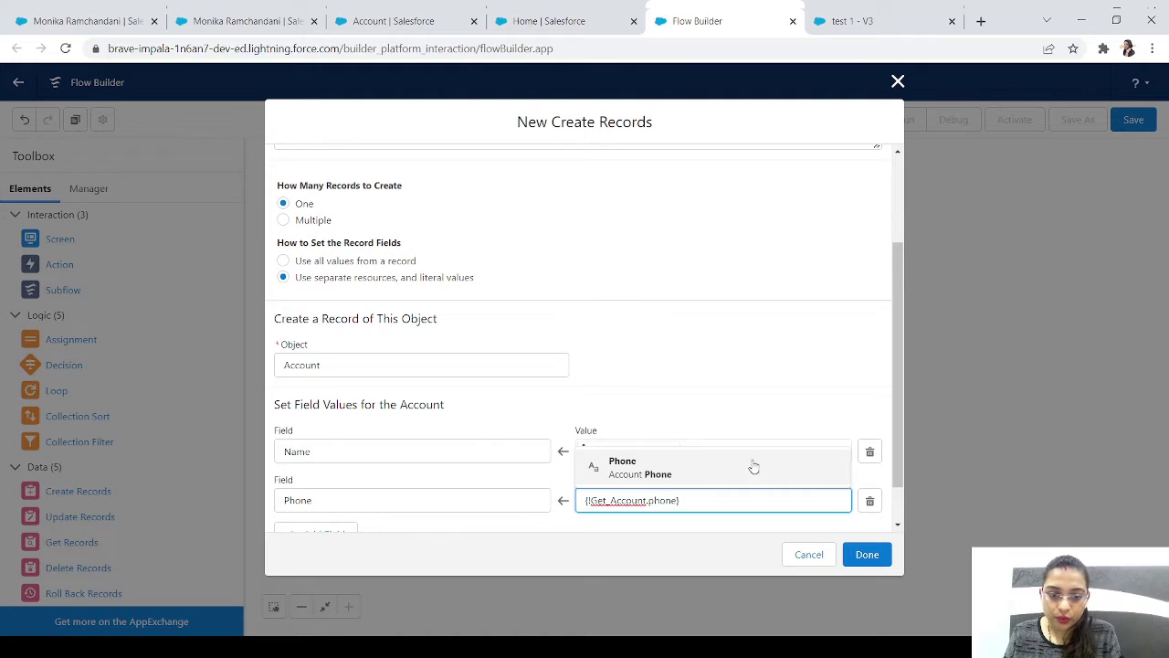
click(673, 471)
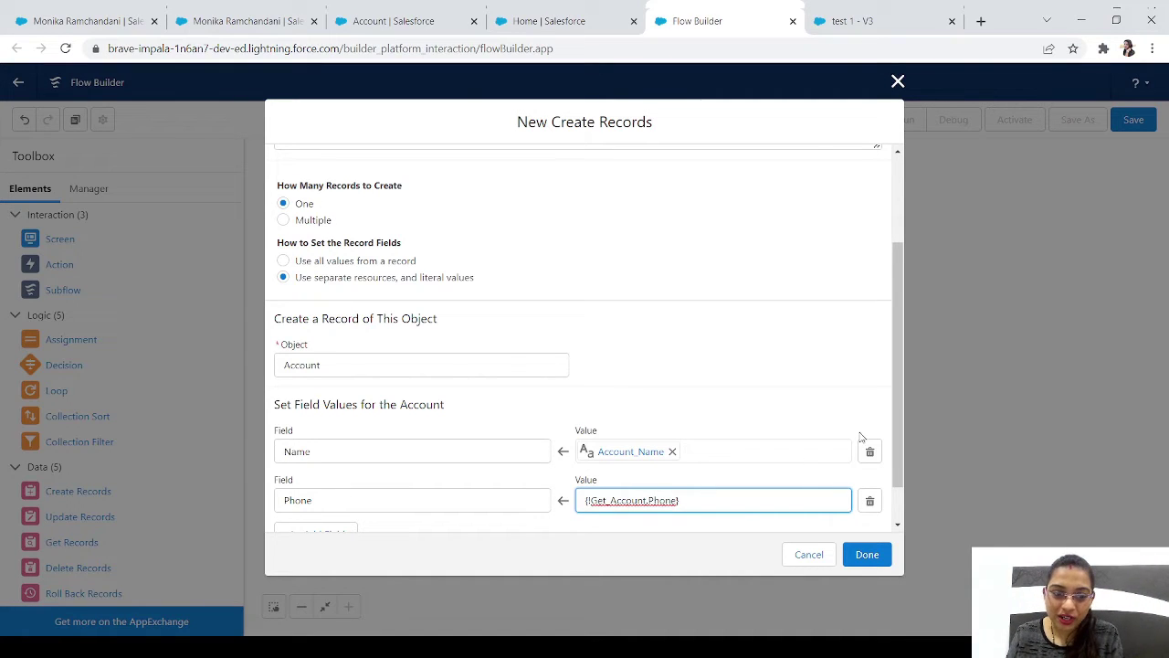
drag(899, 464, 899, 499)
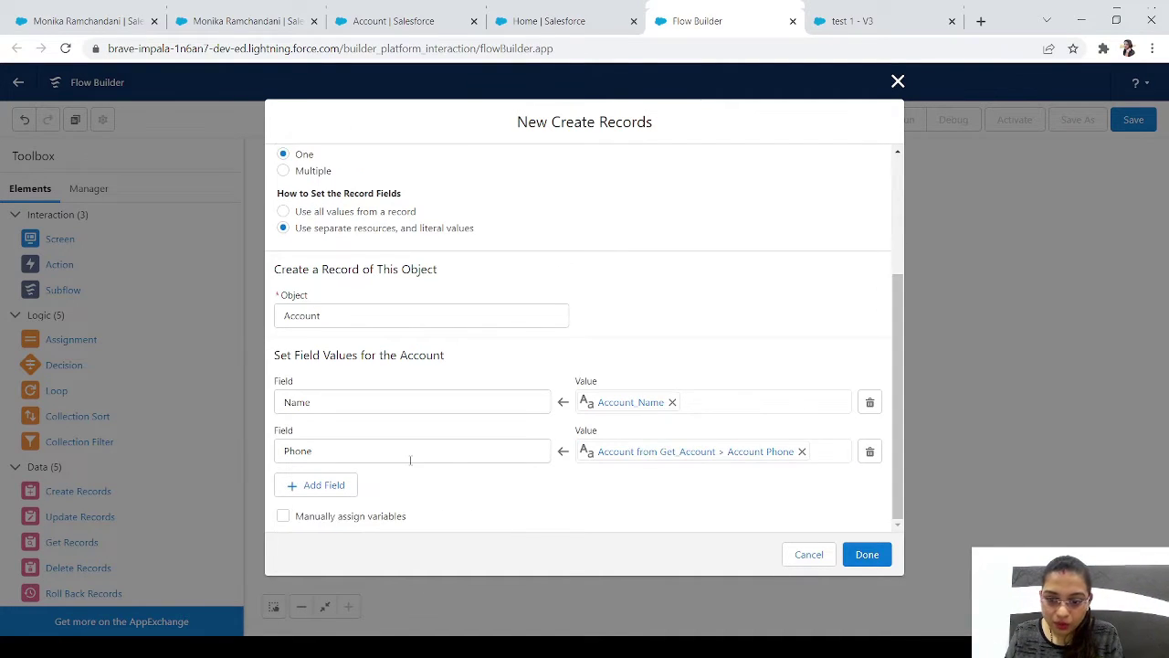
click(356, 516)
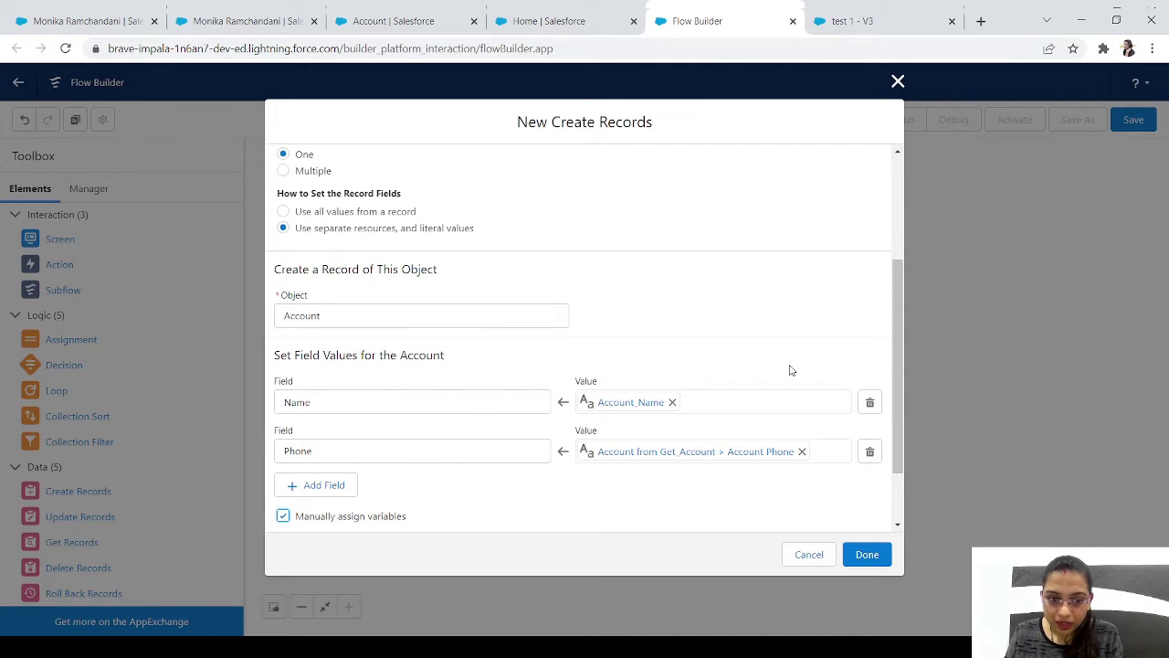
For Store Account ID in Variable, create a new Text variable resource named VarAccountId
drag(898, 387, 897, 463)
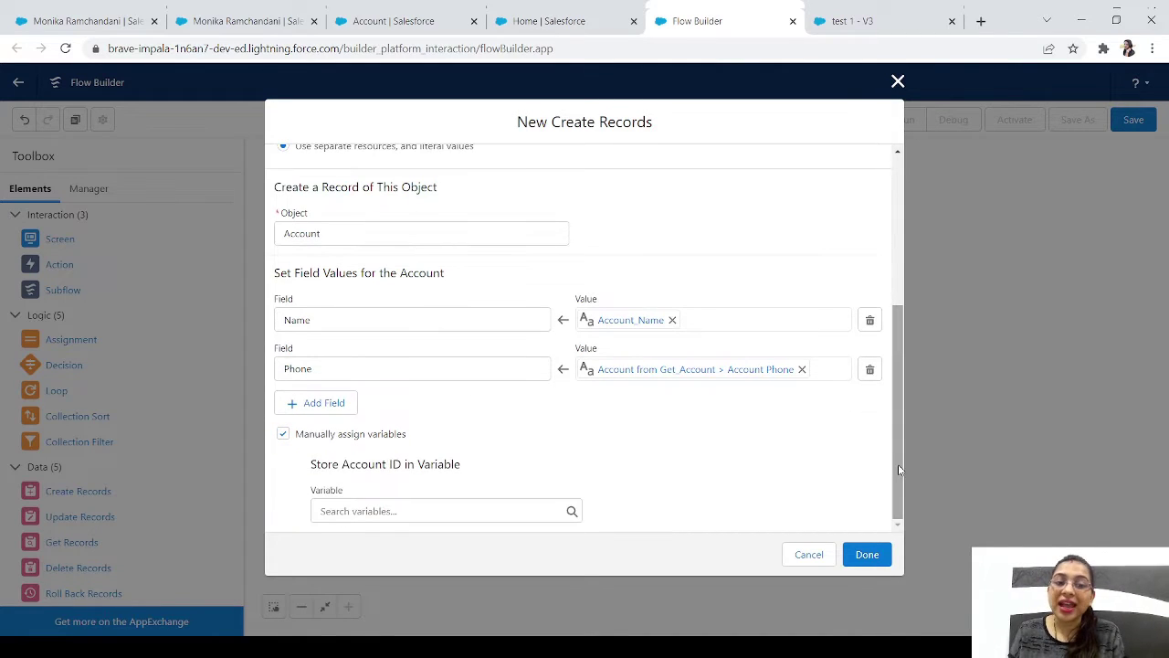
click(399, 512)
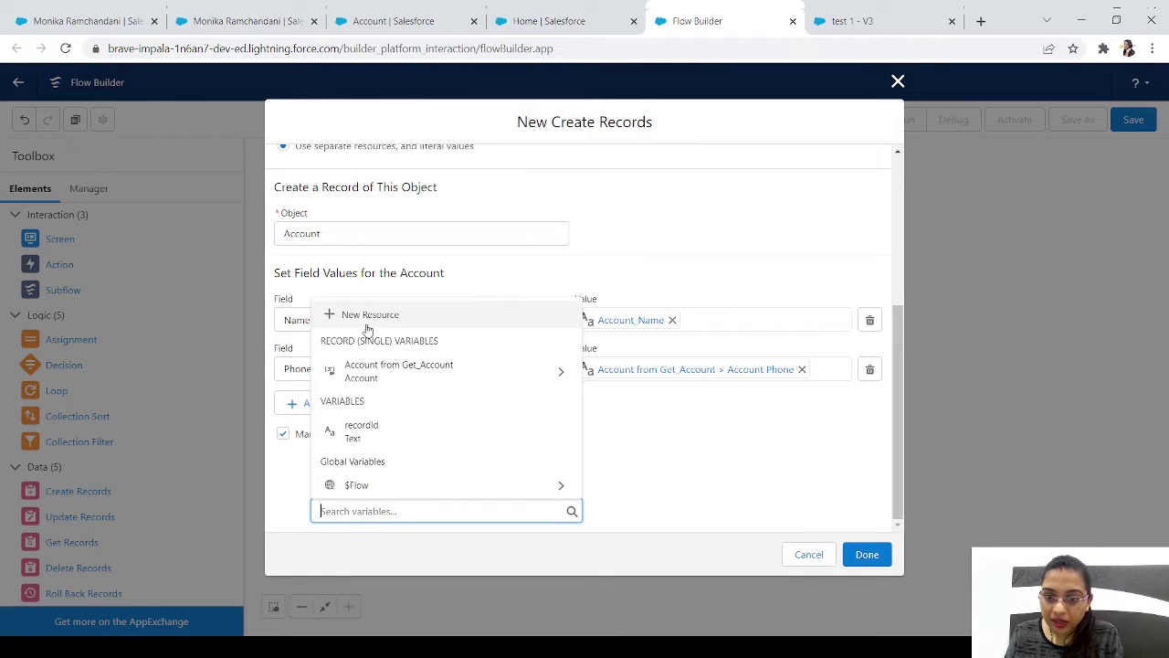
click(364, 315)
click(366, 286)
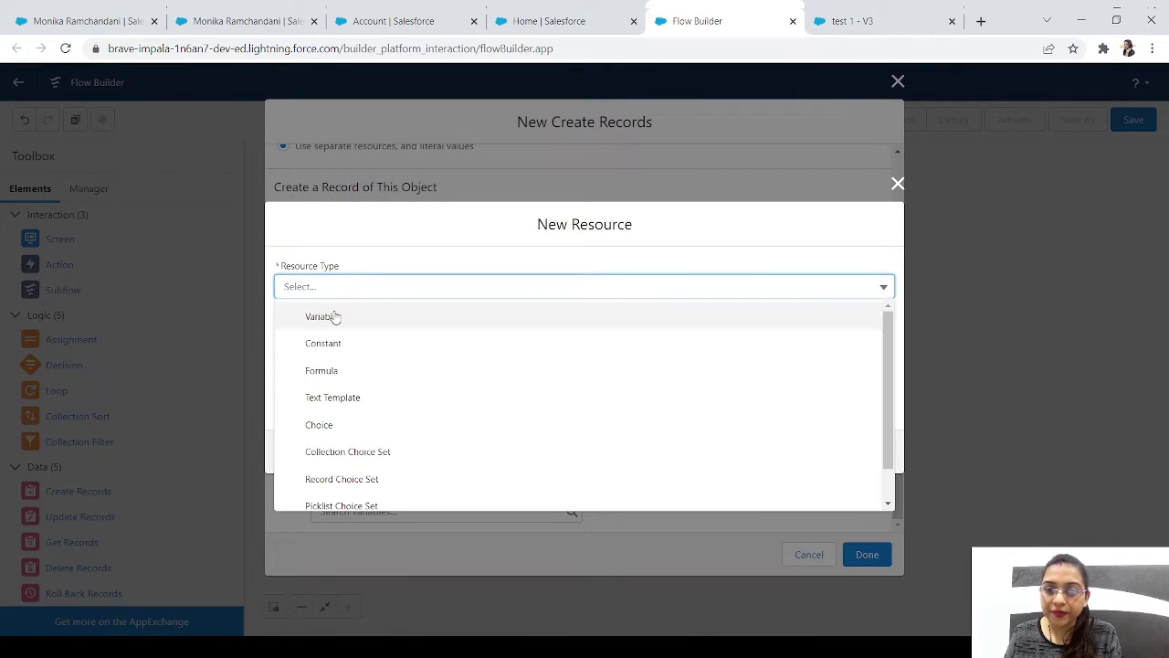
click(331, 316)
click(328, 314)
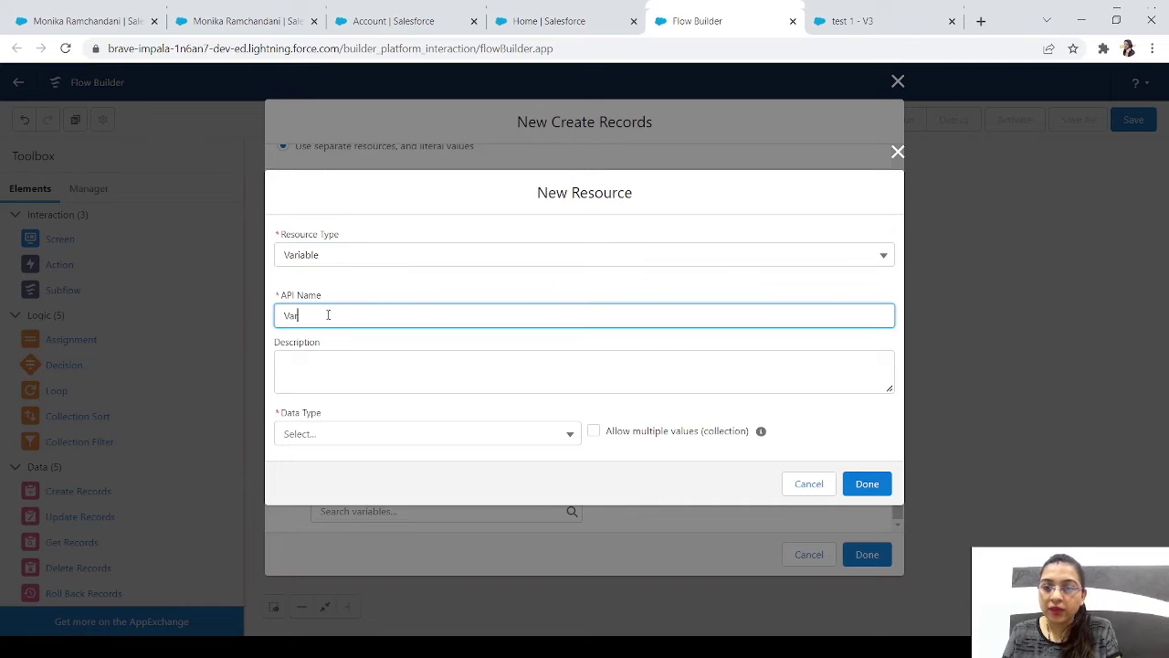
text(VarAccountId)
key(Tab)
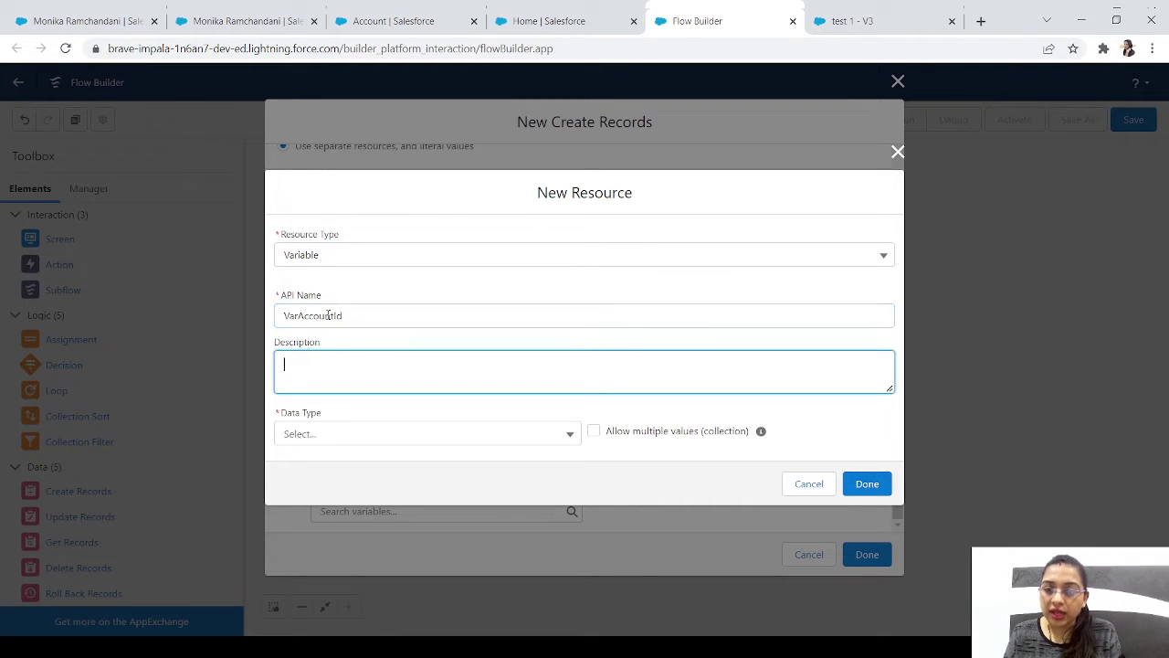
click(360, 438)
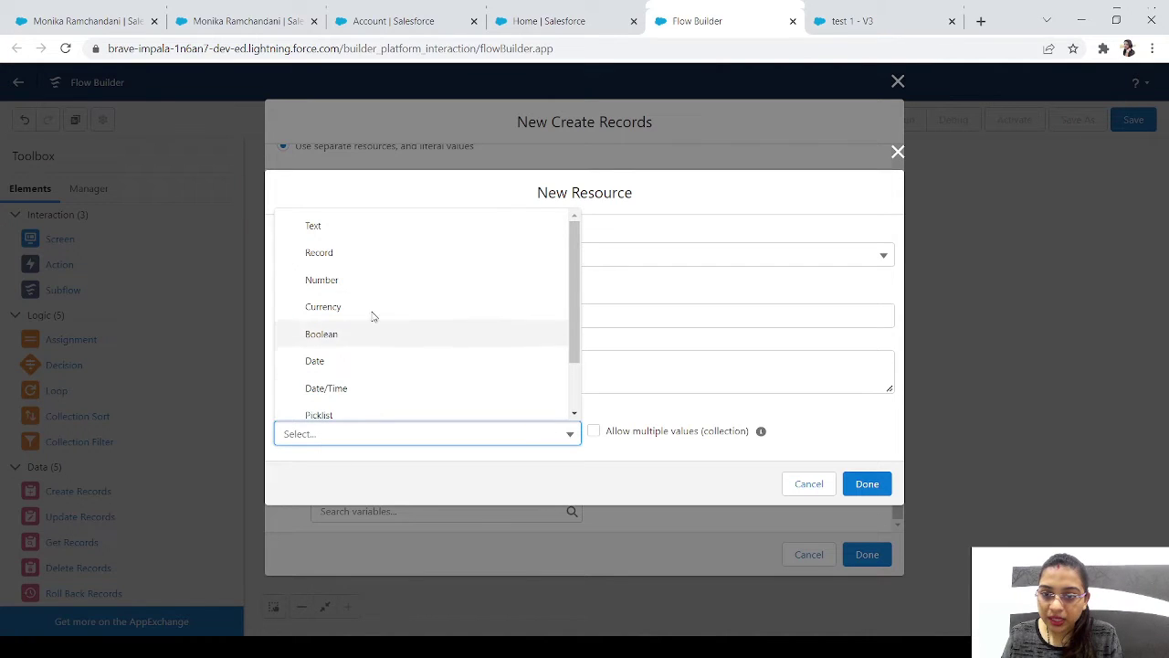
click(320, 226)
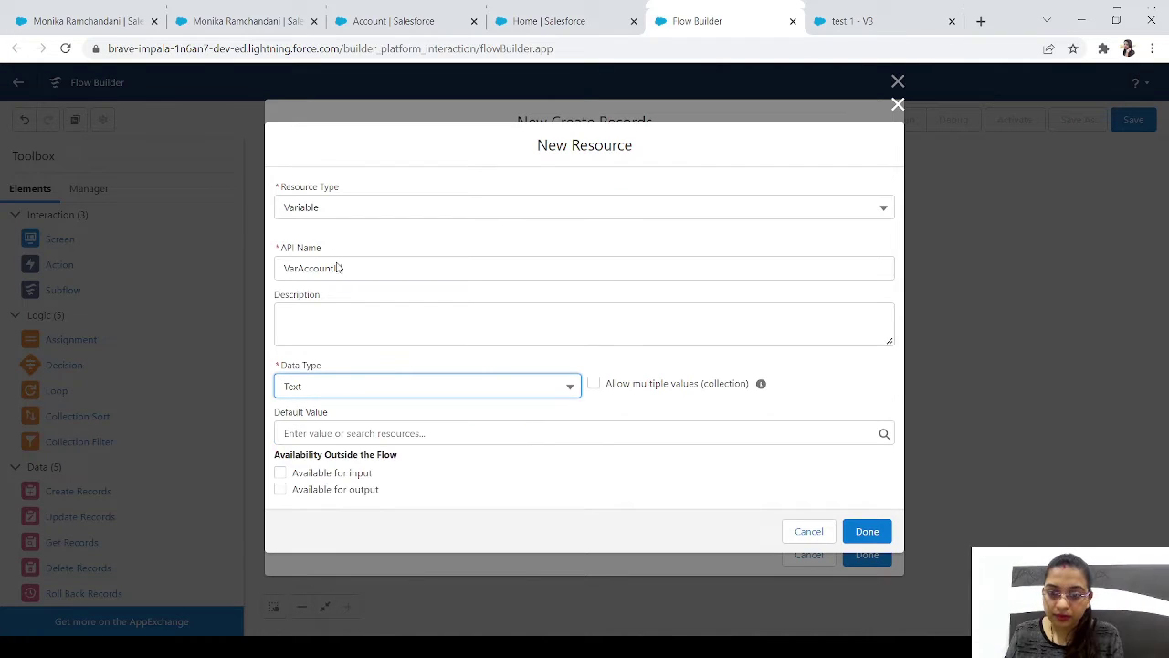
click(866, 532)
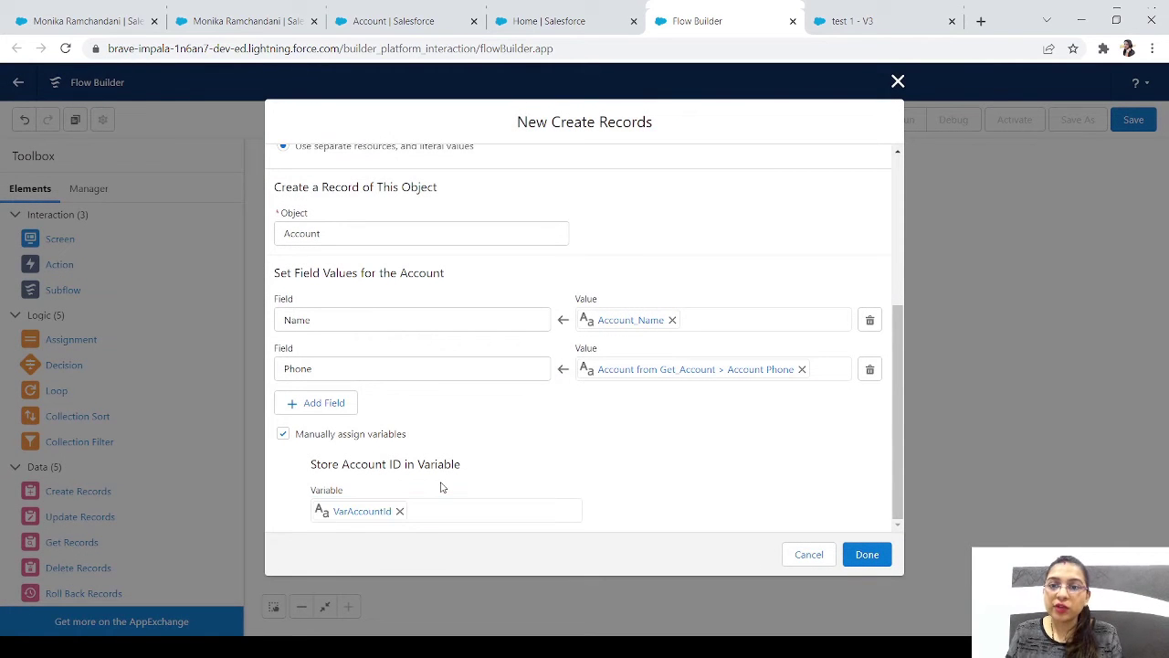
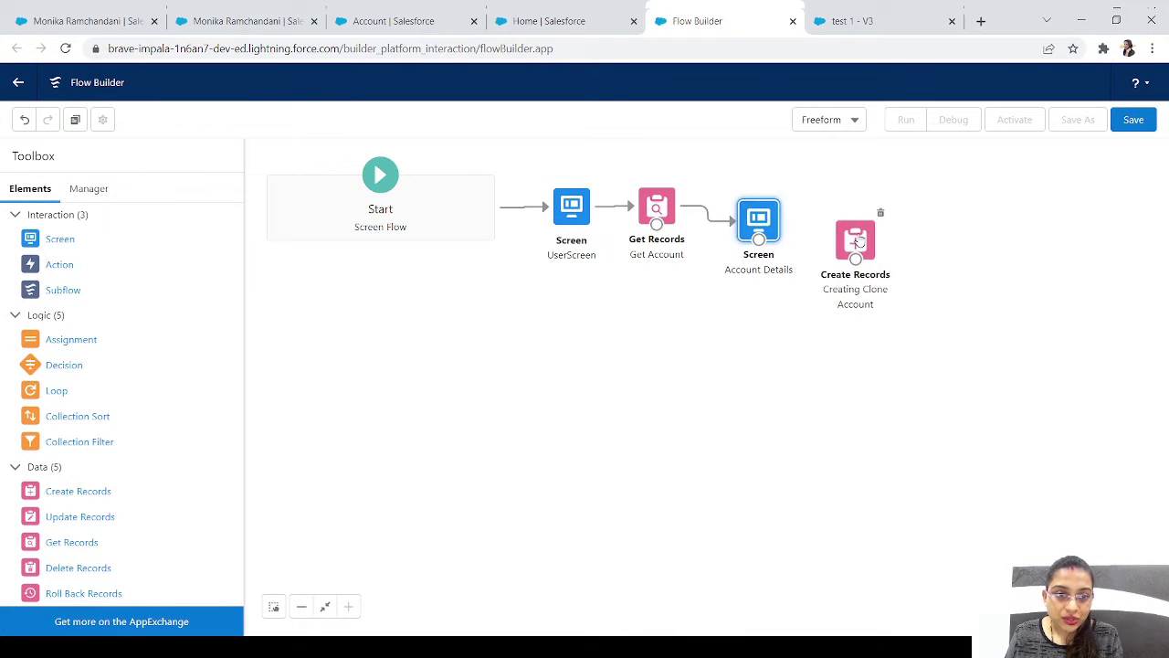
Connect Account Details to Creating Clone Account and add a 'Get Contacts' Get Records step on Contact
drag(758, 239, 851, 261)
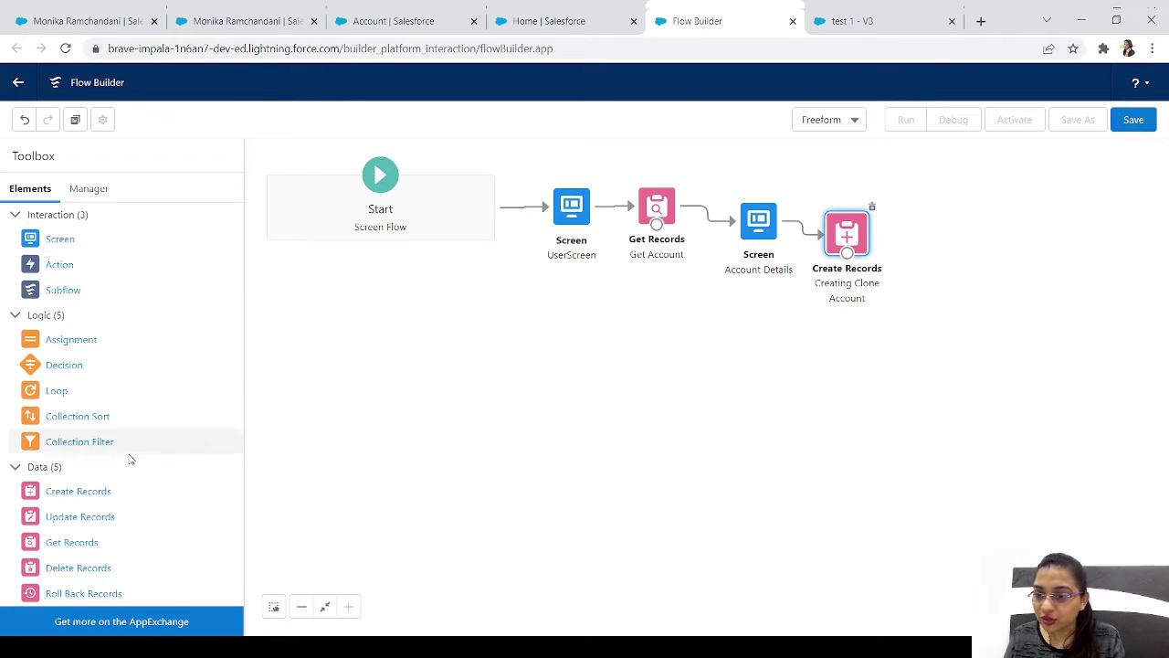
drag(68, 550, 948, 268)
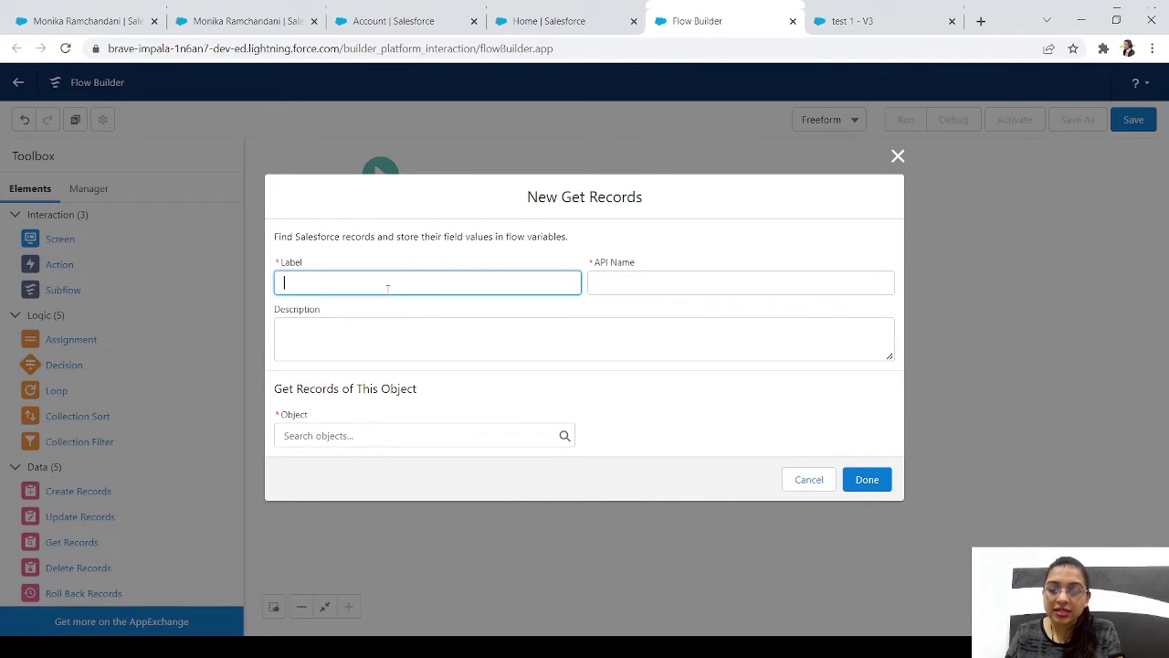
text(Get Con)
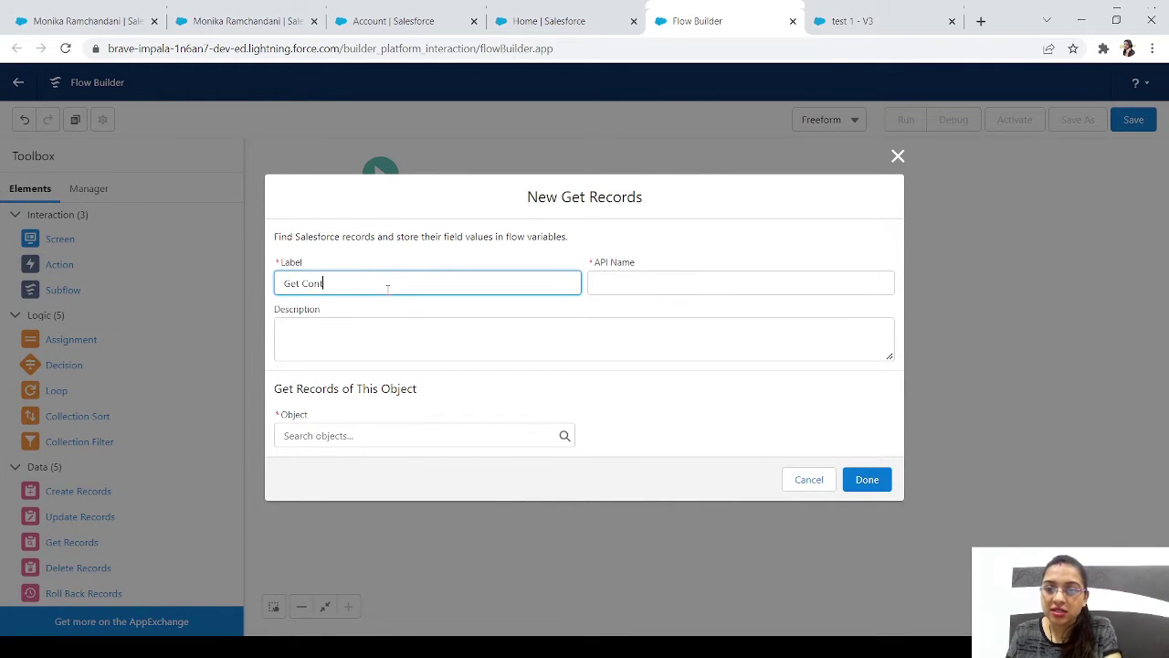
text(tacts)
key(Tab)
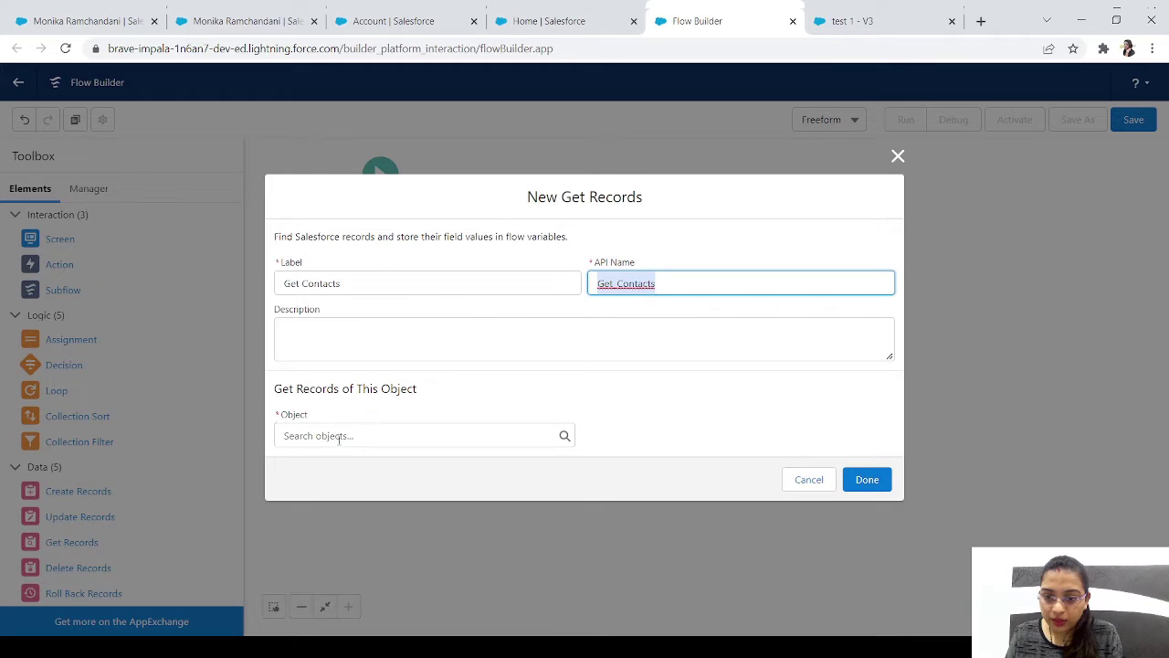
click(339, 438)
text(contact)
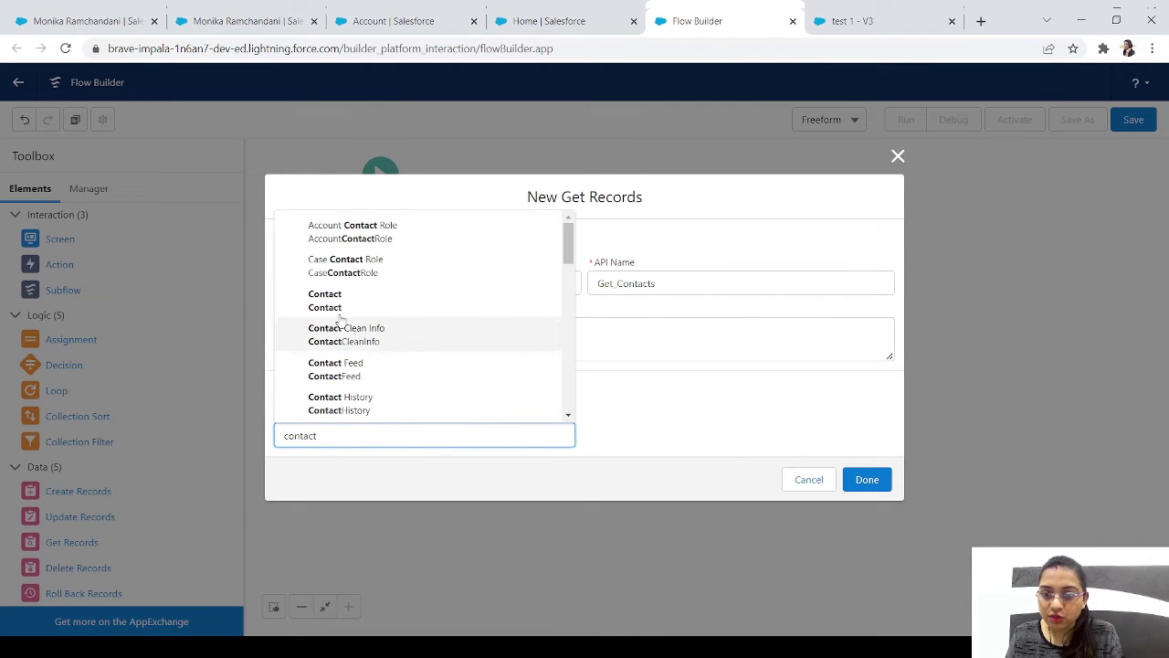
click(339, 305)
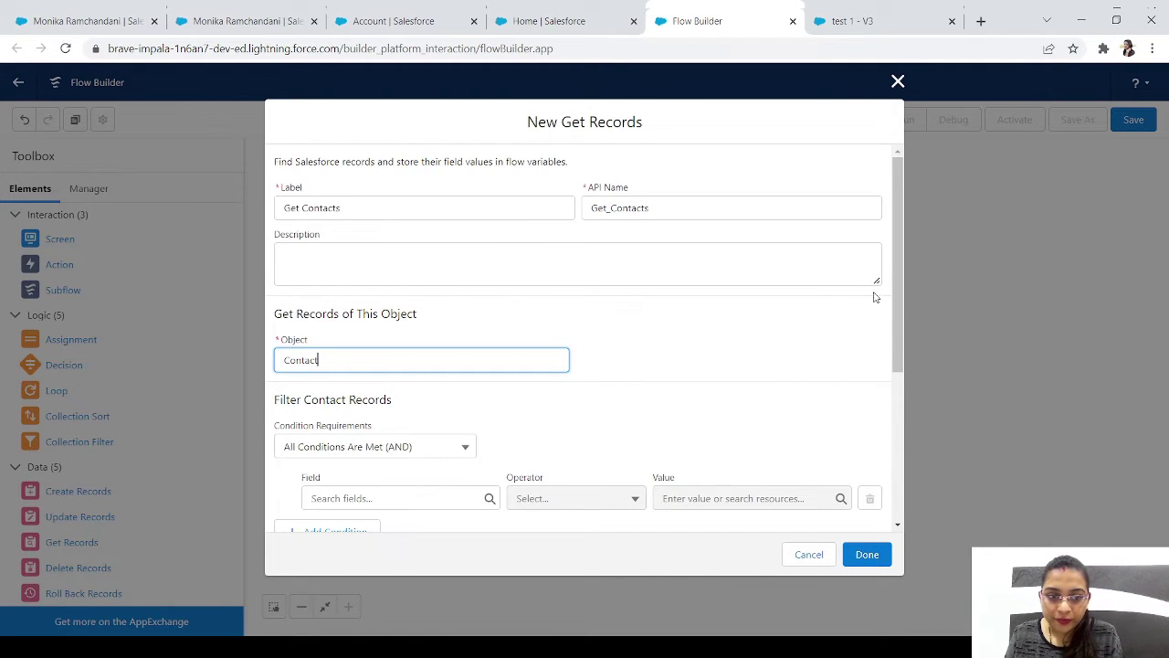
Filter Get Contacts by AccountId Equals recordId, store all records, and connect it after Creating Clone Account
drag(893, 324, 893, 385)
click(392, 387)
text(a)
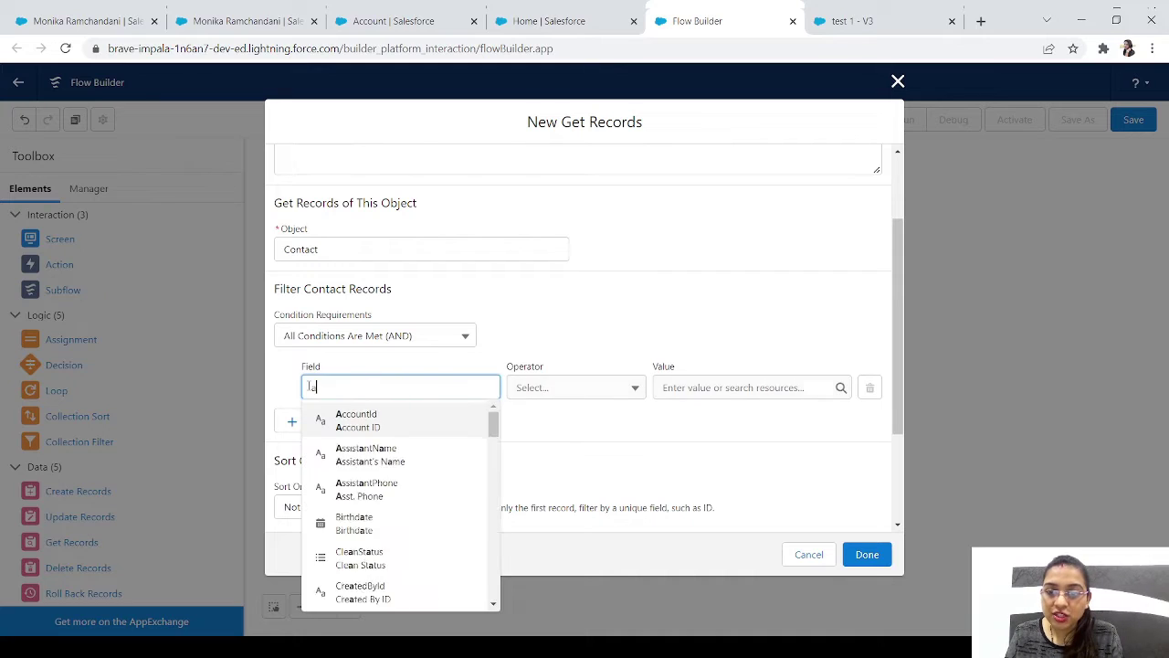
text(cc)
click(348, 421)
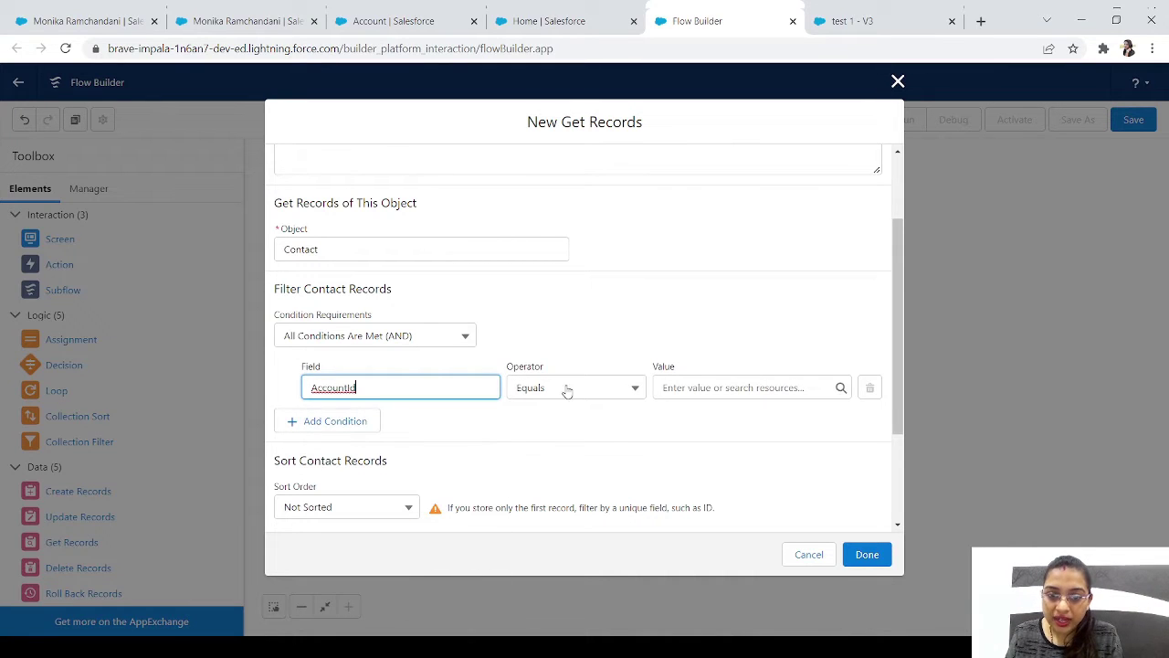
click(729, 386)
text(rec)
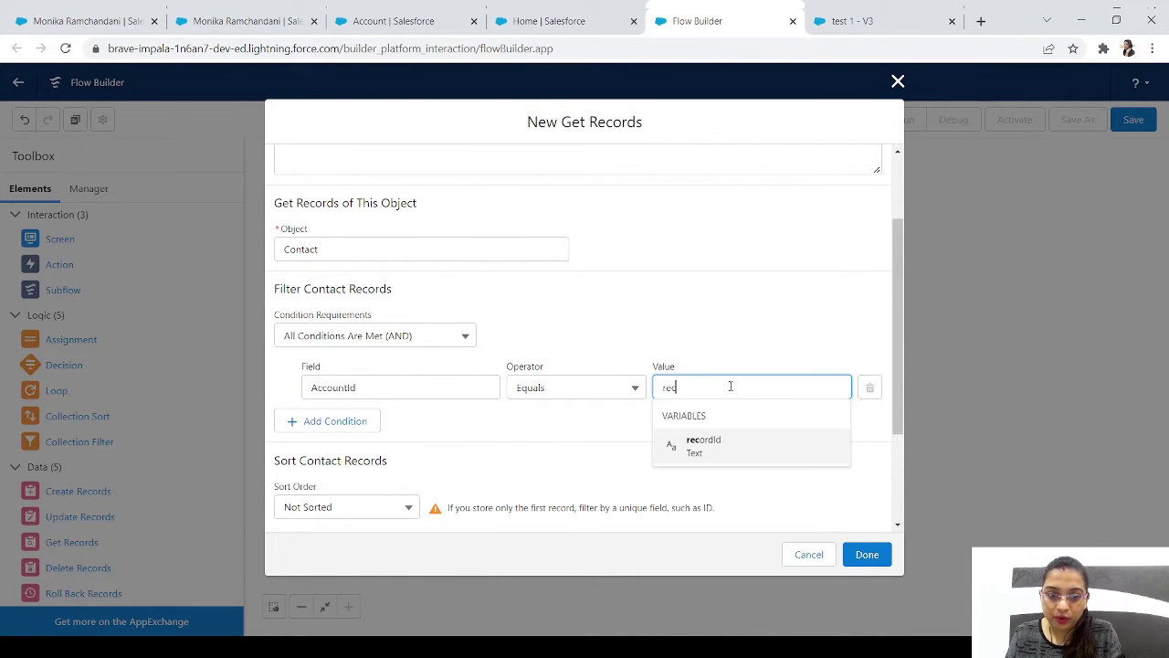
click(701, 447)
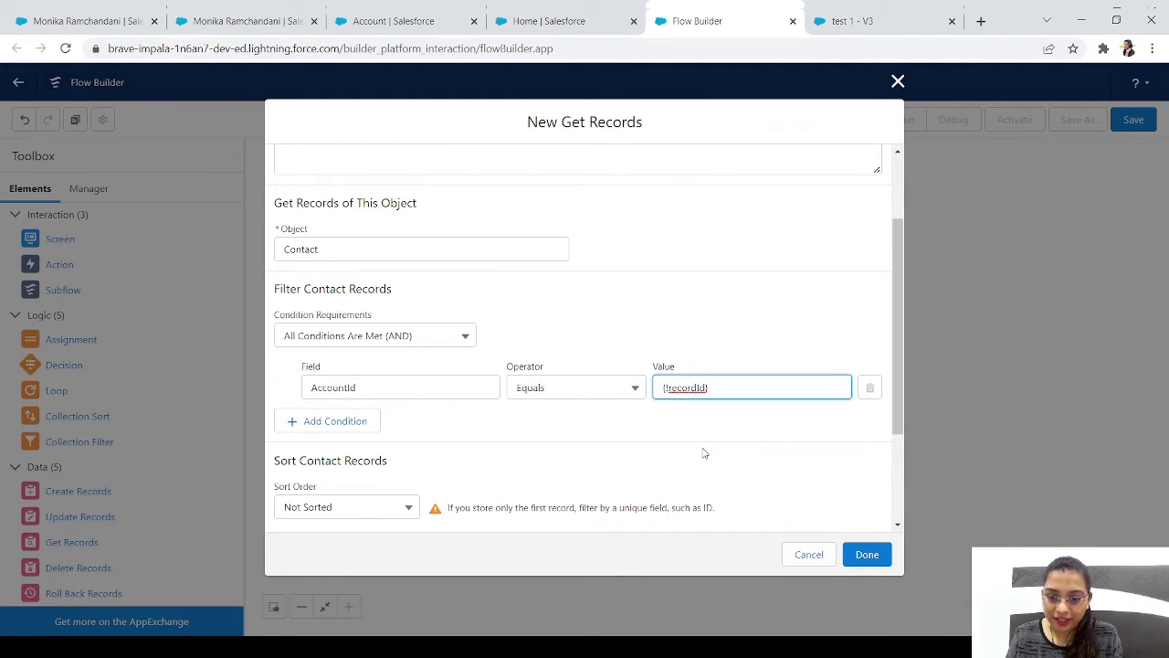
scroll(820, 379, down, 3)
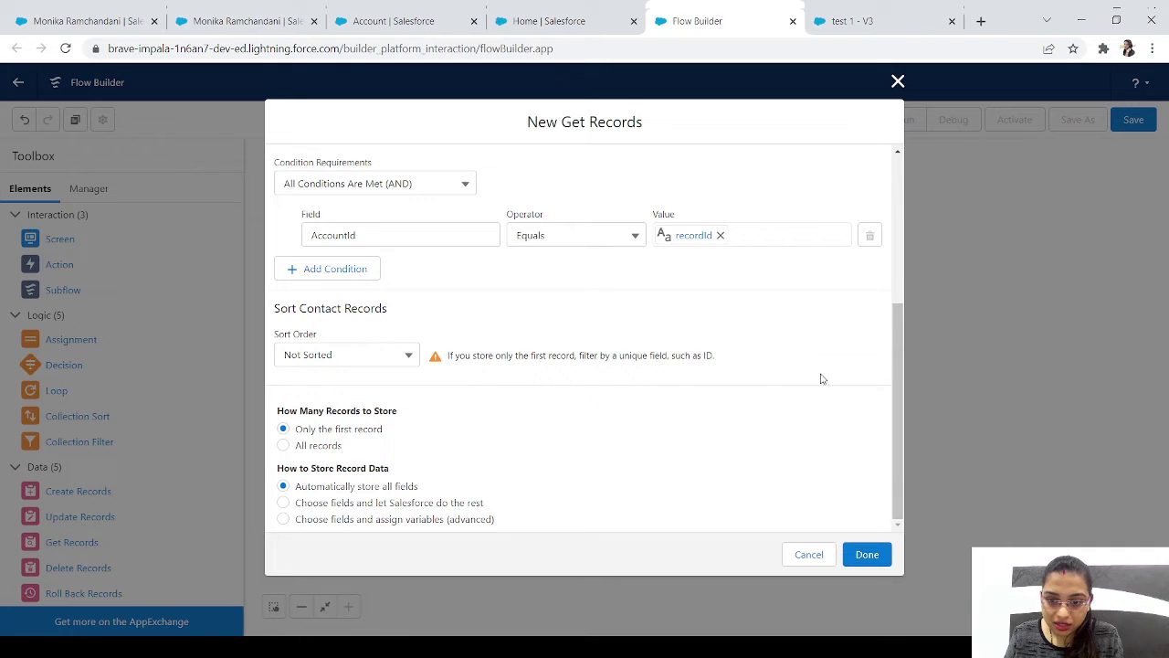
click(315, 446)
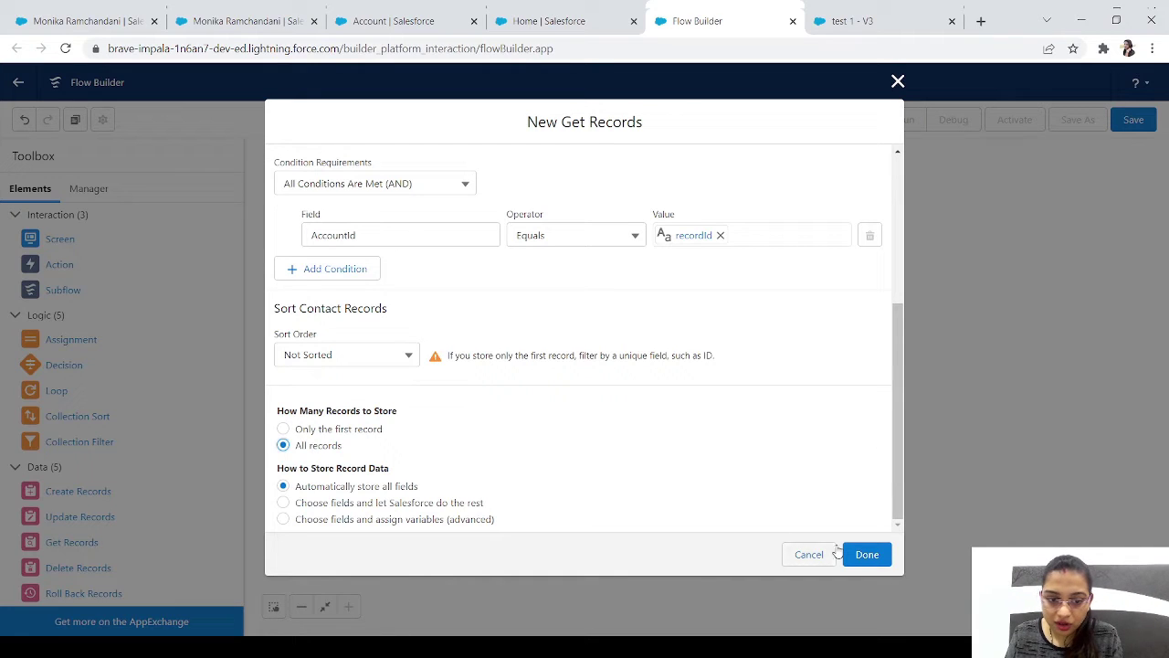
click(869, 557)
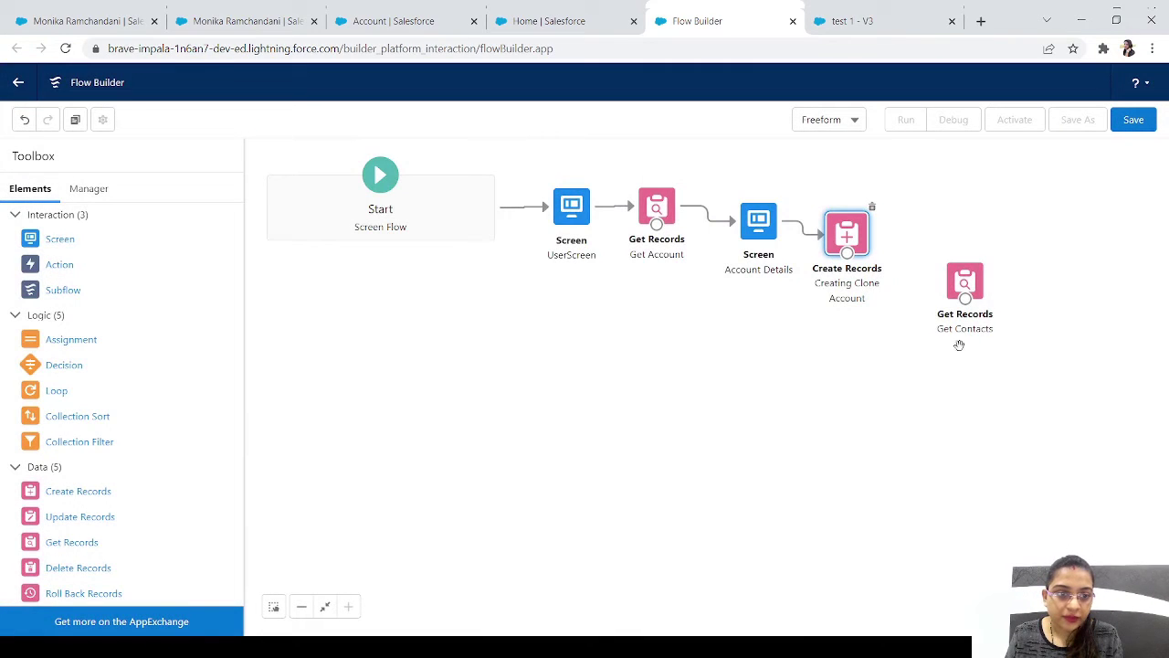
drag(975, 296, 922, 363)
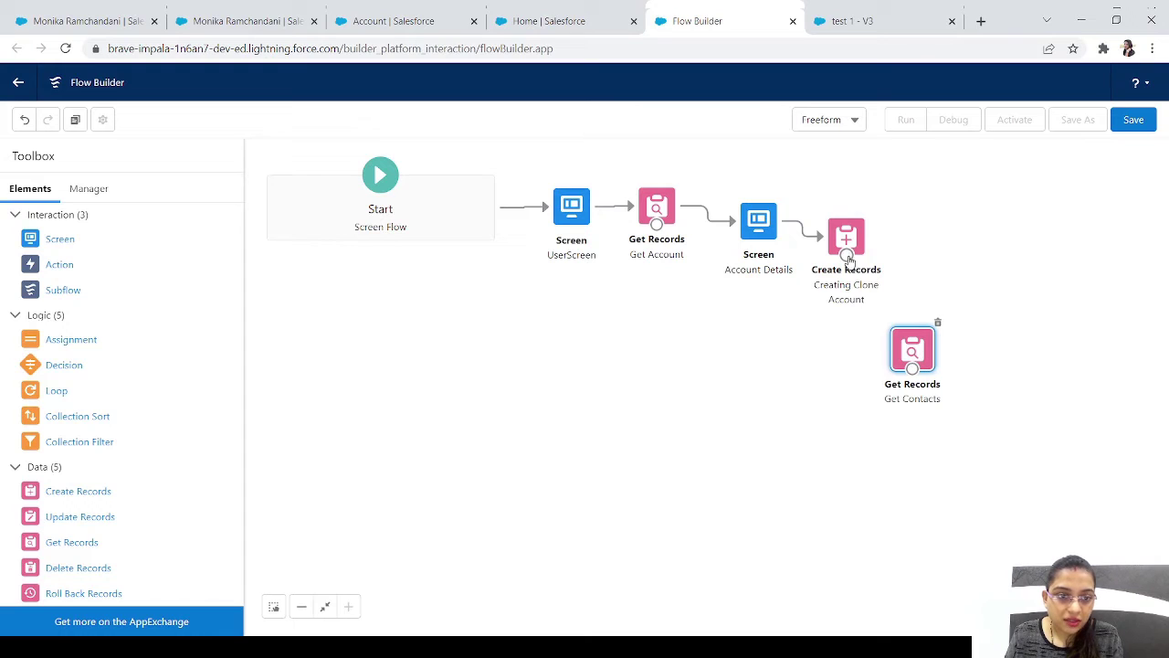
drag(845, 255, 913, 372)
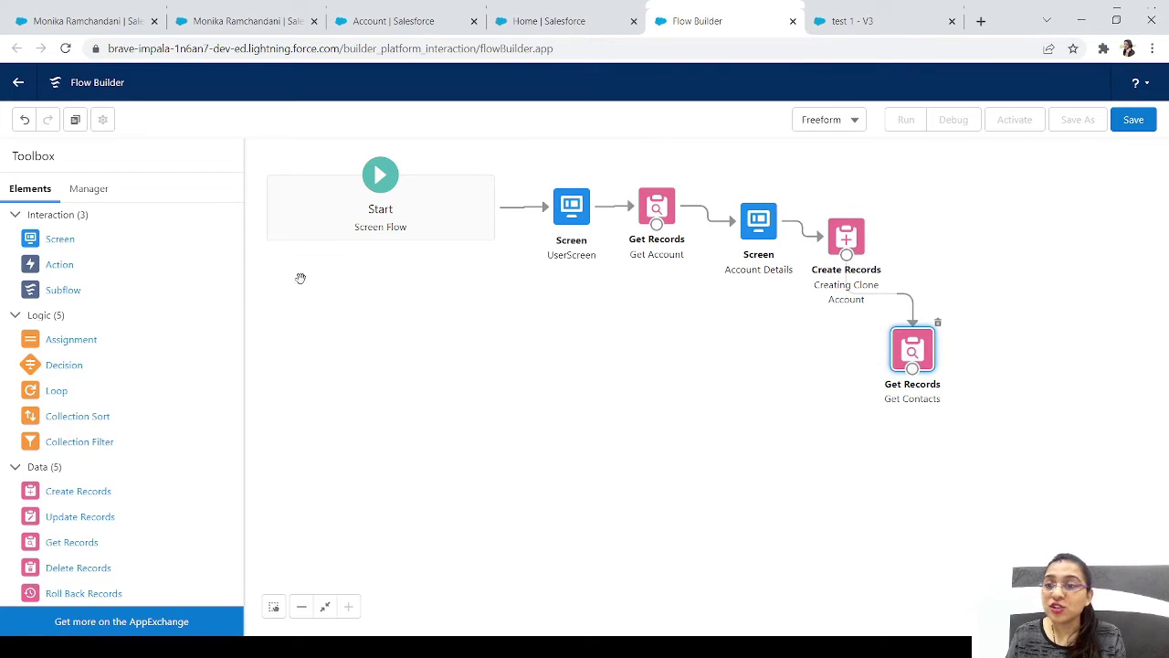
Start a new Variable resource named VarNewContact
click(82, 190)
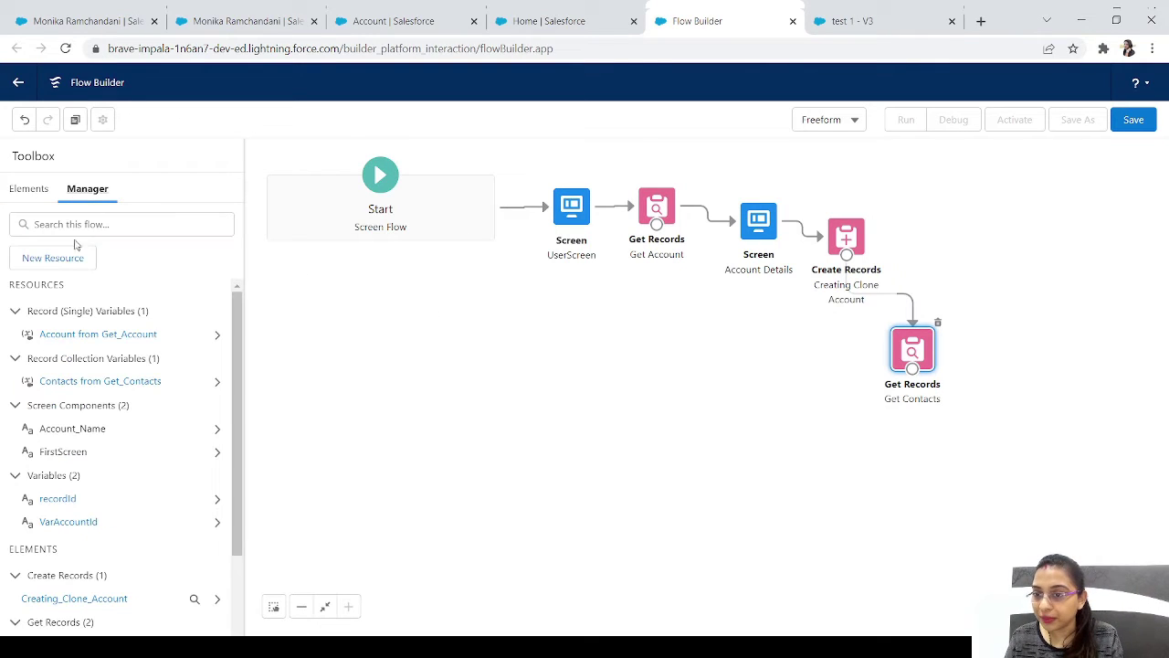
click(64, 256)
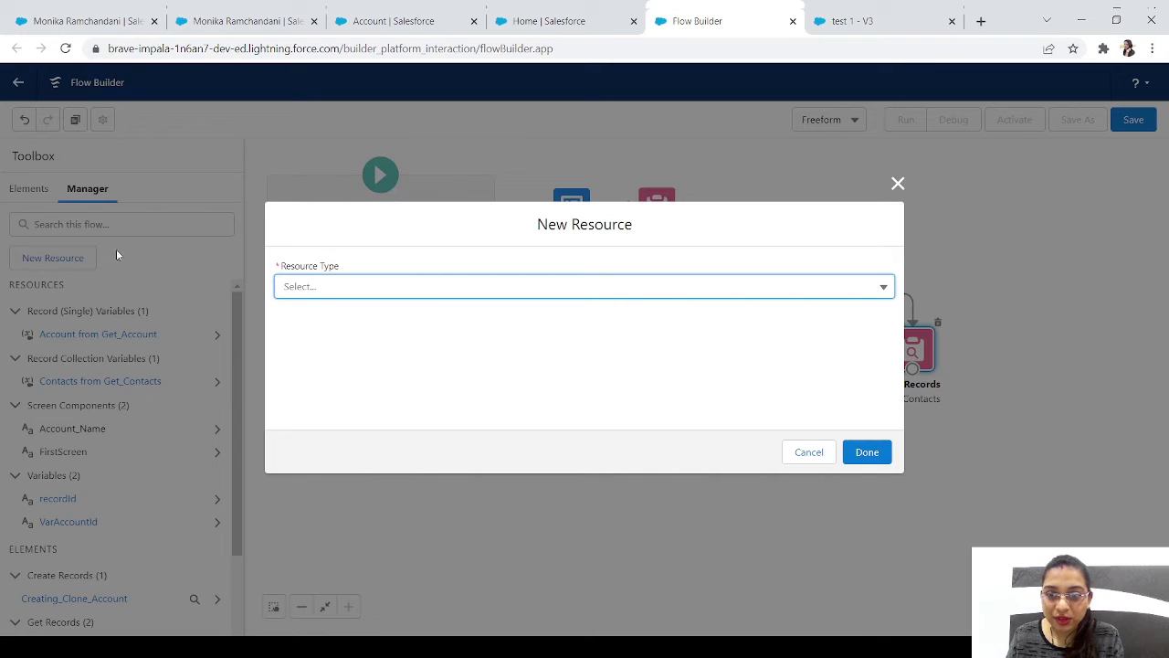
click(335, 292)
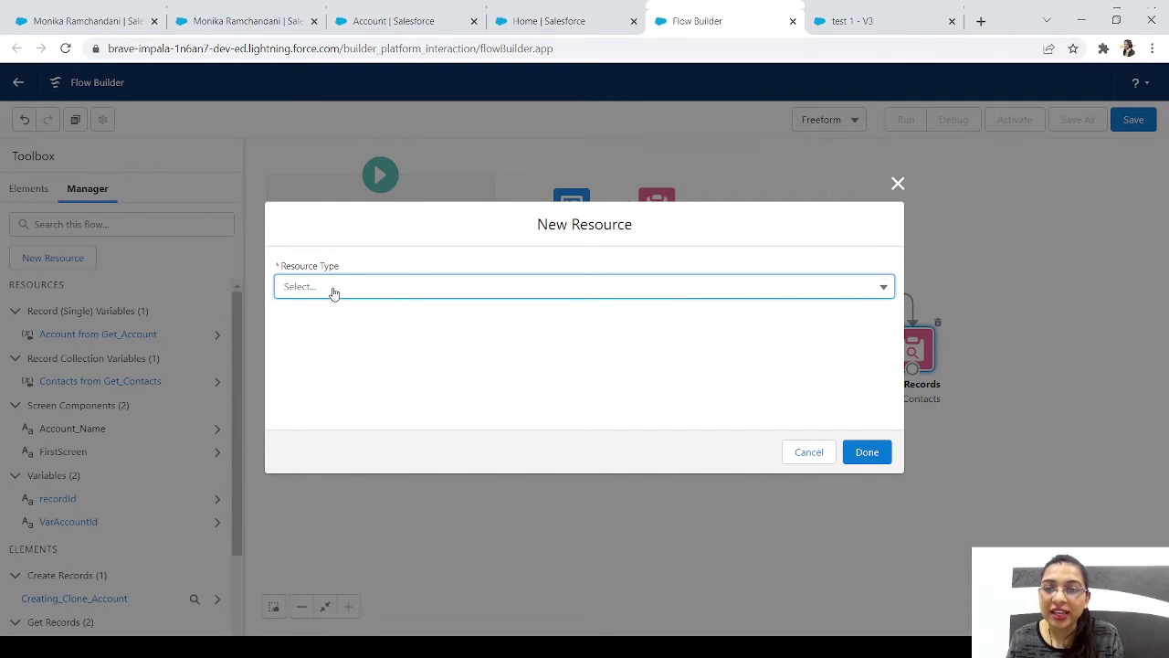
click(334, 293)
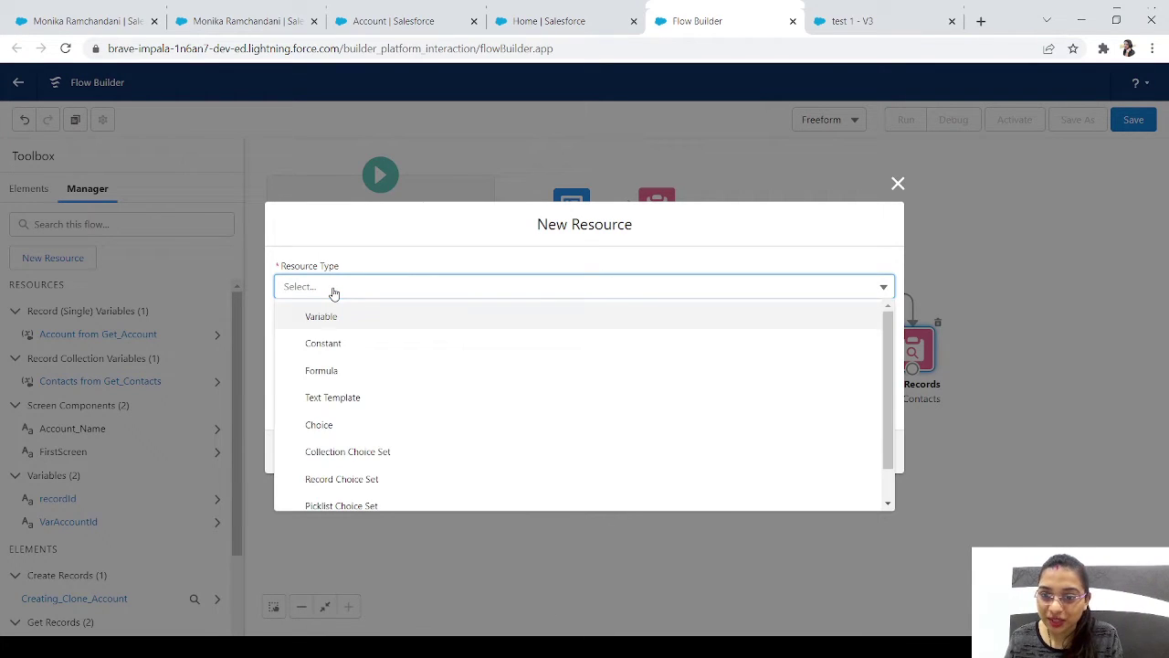
click(323, 316)
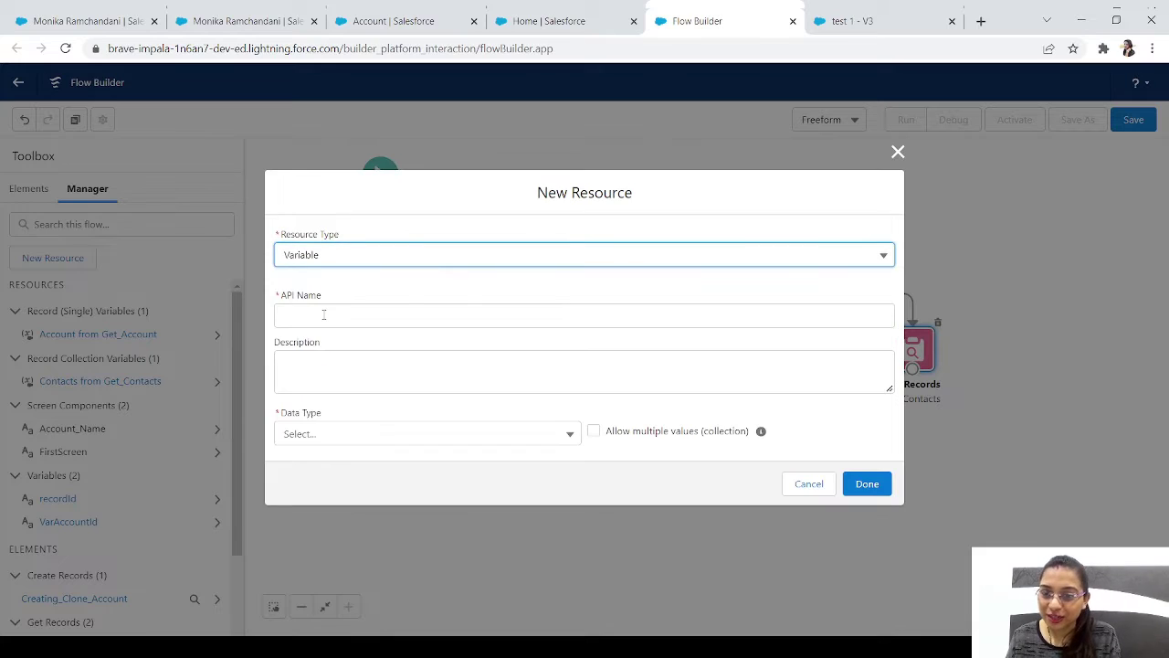
click(323, 314)
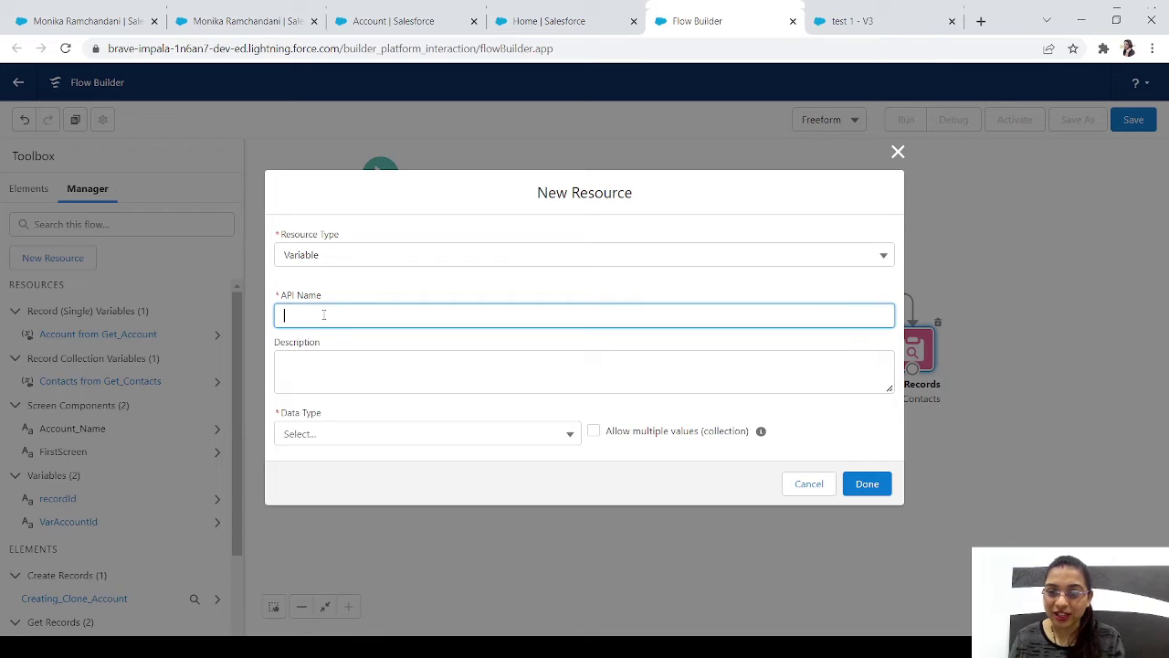
text(VarNewCo)
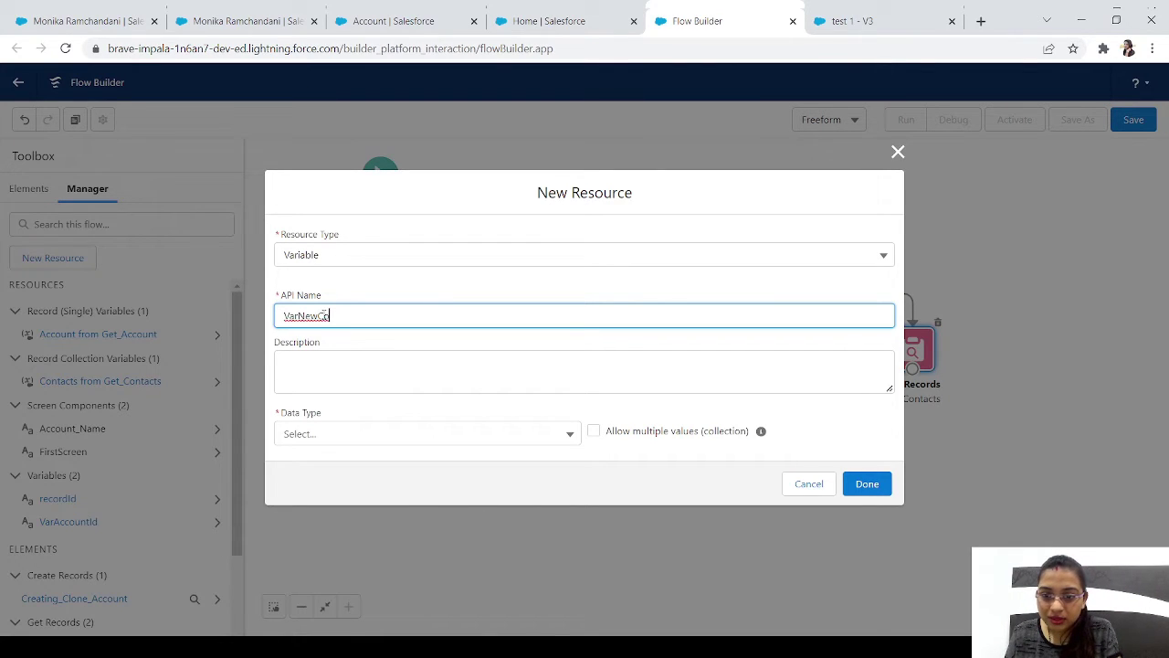
text(n)
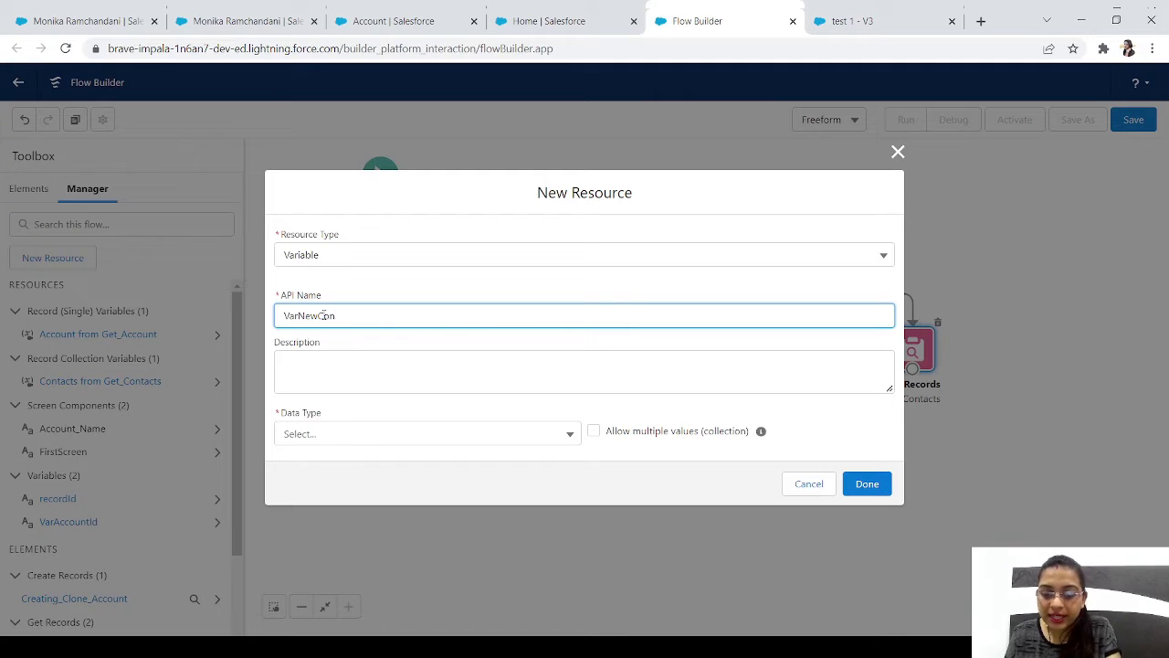
text(atact)
key(Tab)
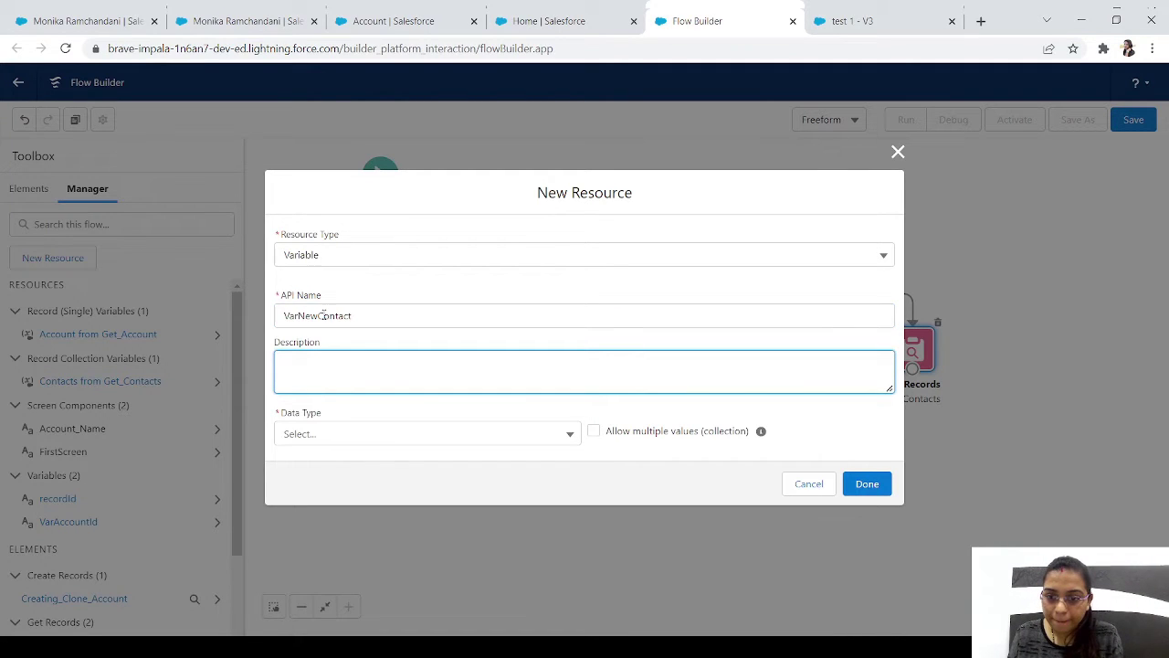
Make VarNewContact a single Contact record variable and save it
click(356, 435)
click(319, 277)
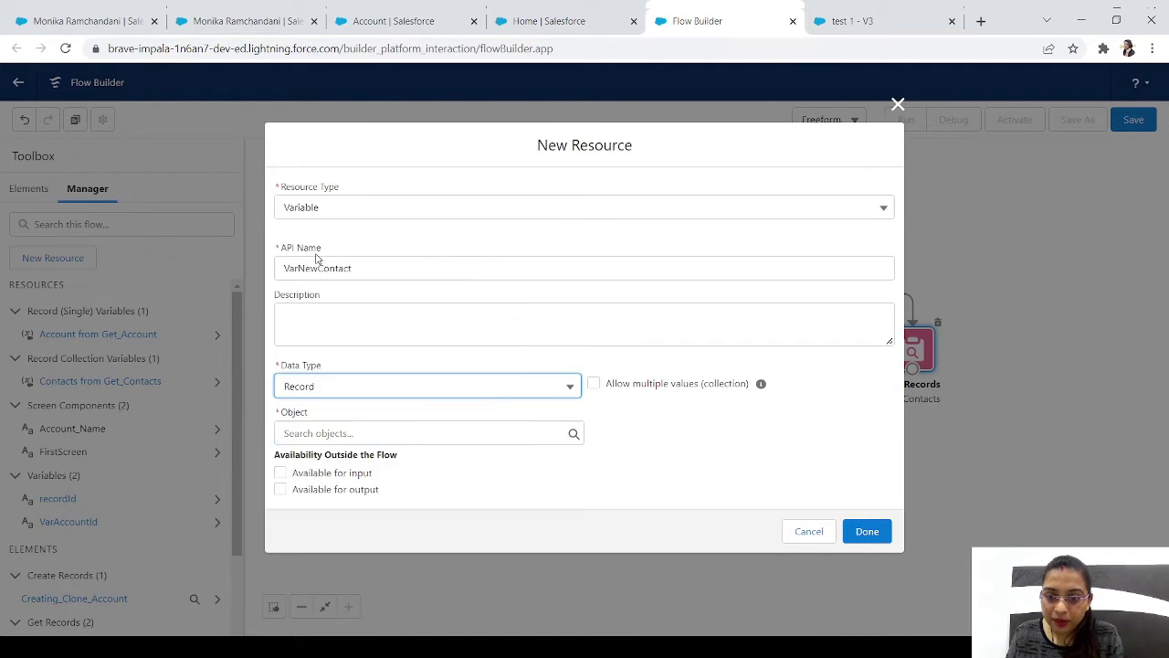
click(339, 433)
text(contact)
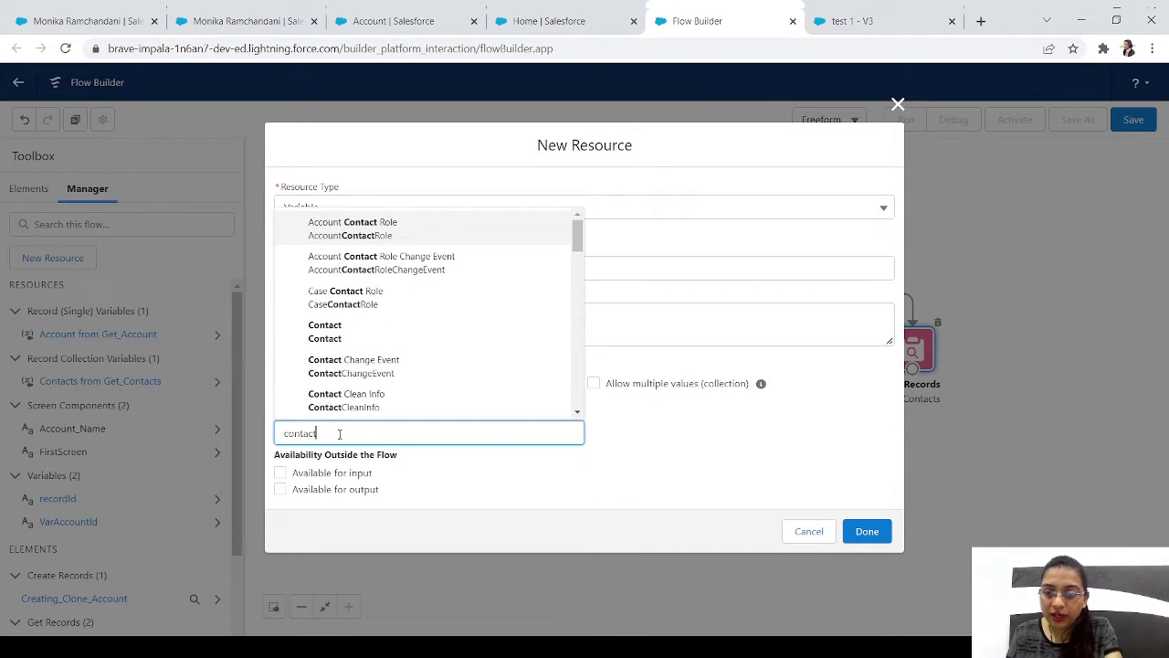
click(340, 330)
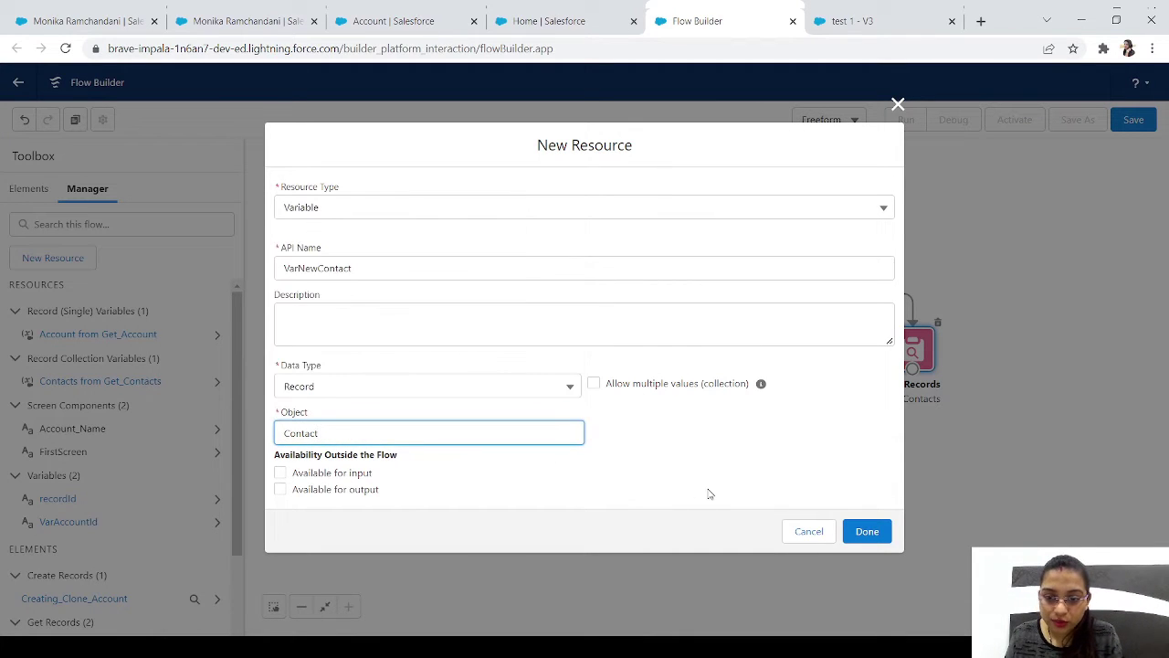
click(877, 532)
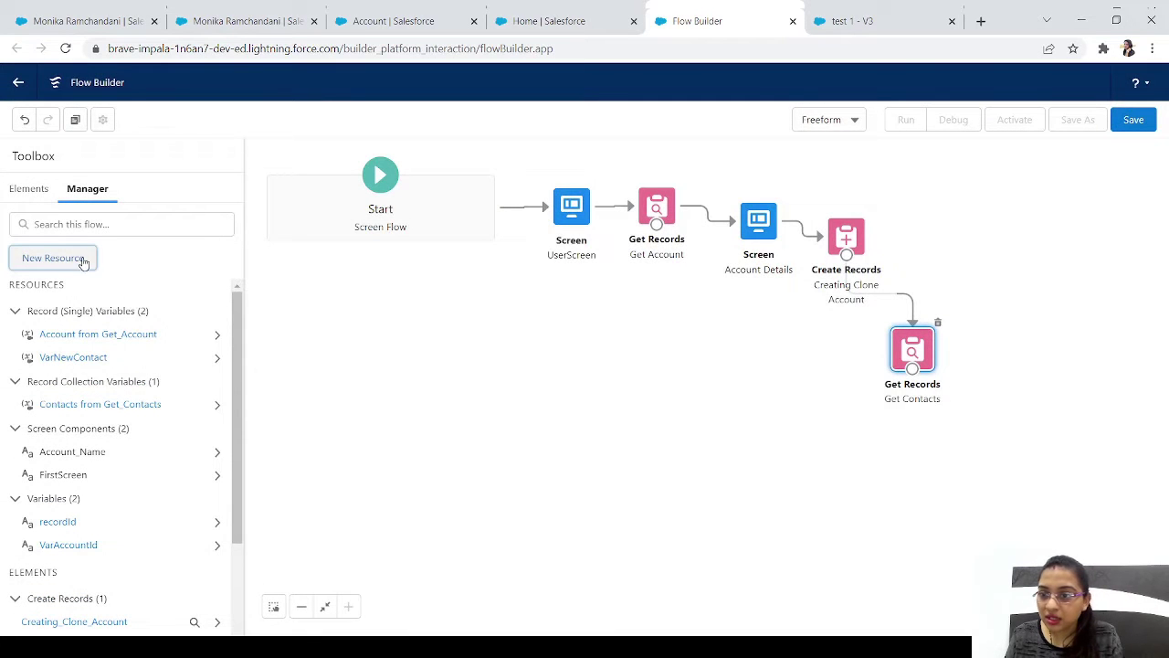
click(54, 262)
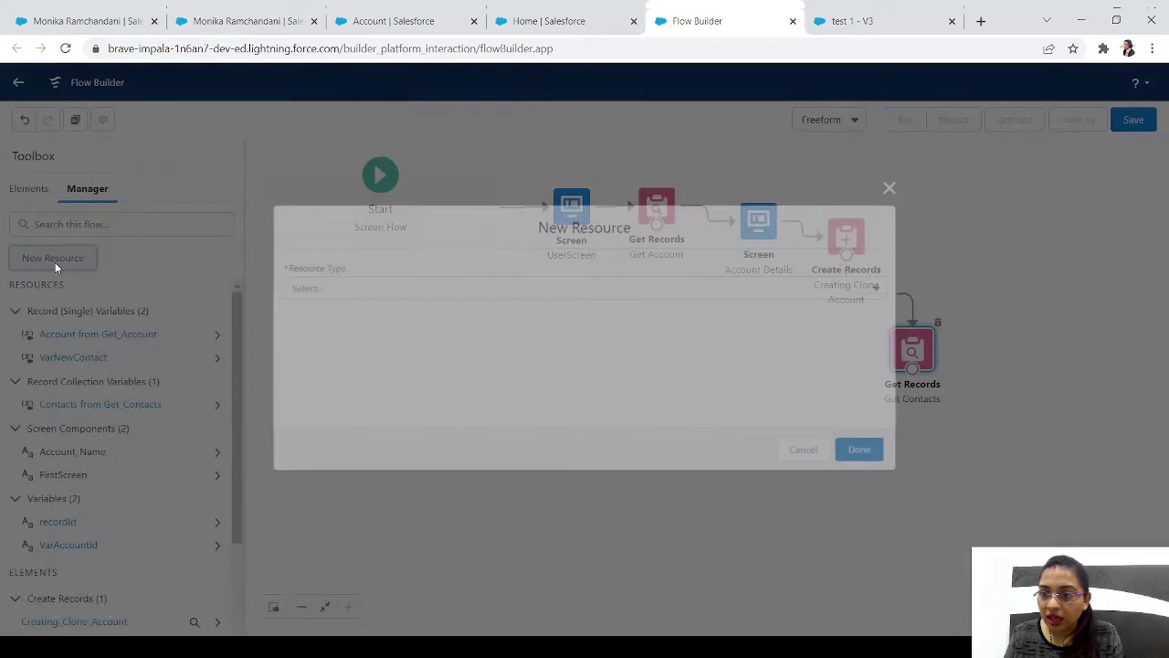
Create VarNewContactCol as a Record variable of object Contact that allows multiple values
click(343, 291)
click(324, 316)
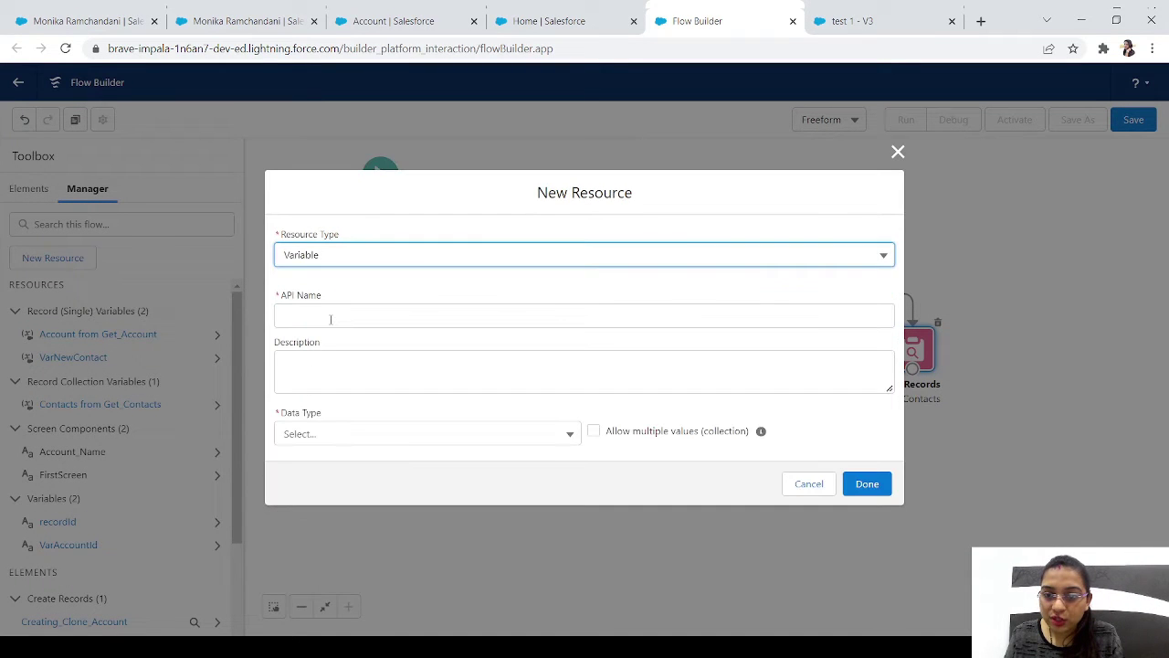
click(328, 316)
text(Var)
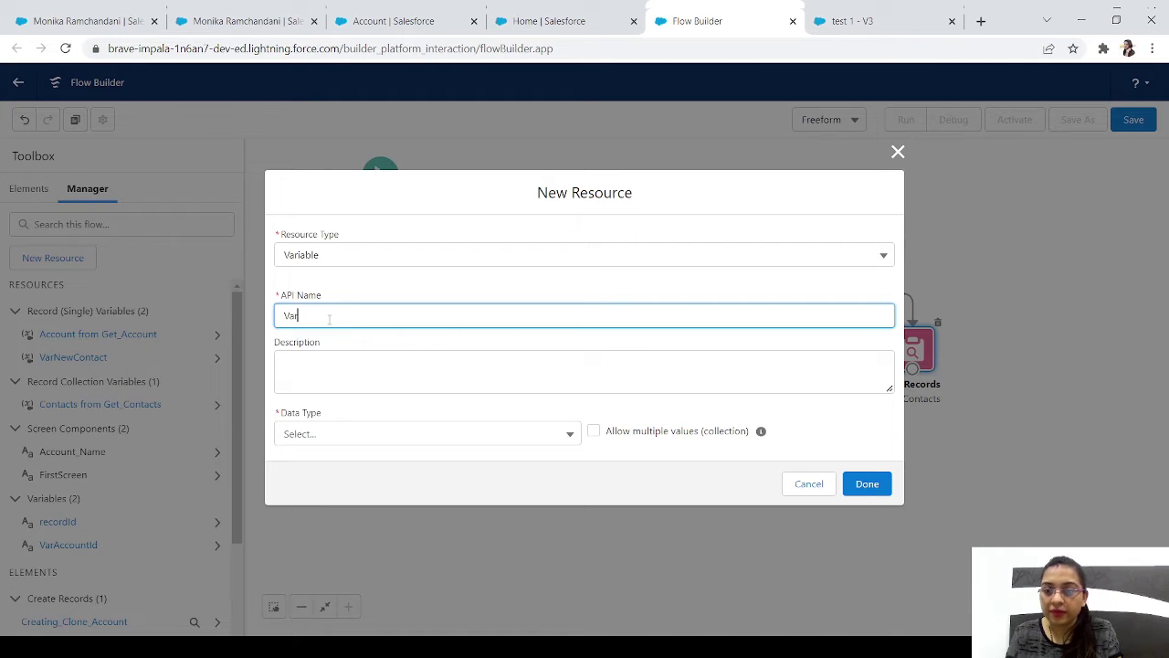
text(nNew)
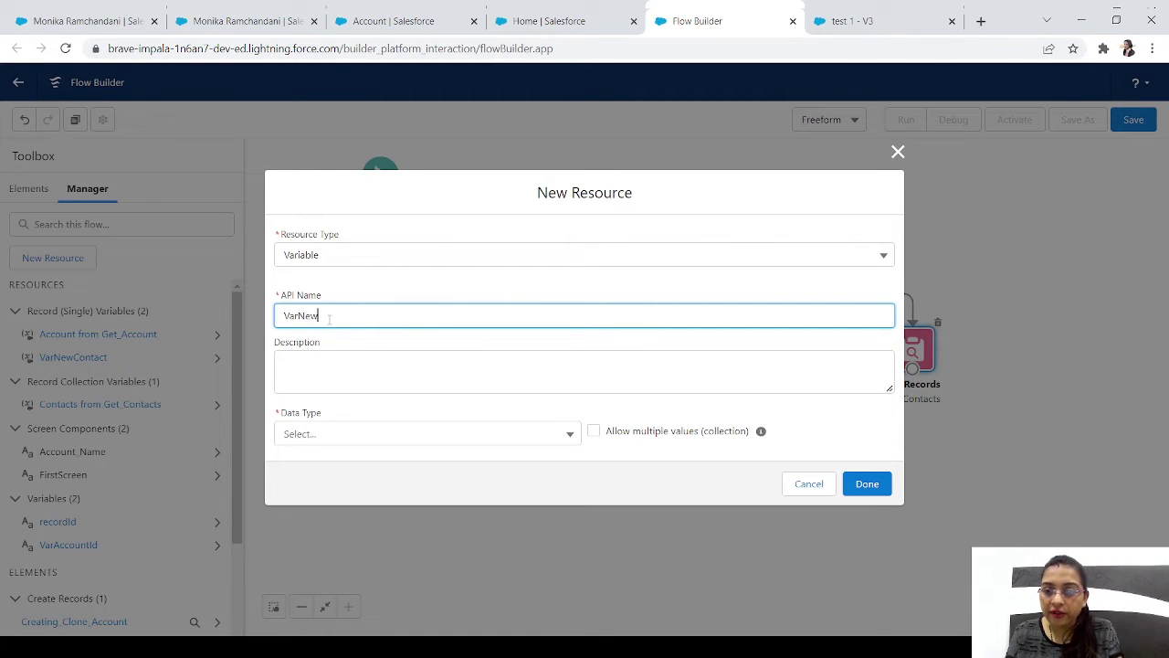
text(ContactCo)
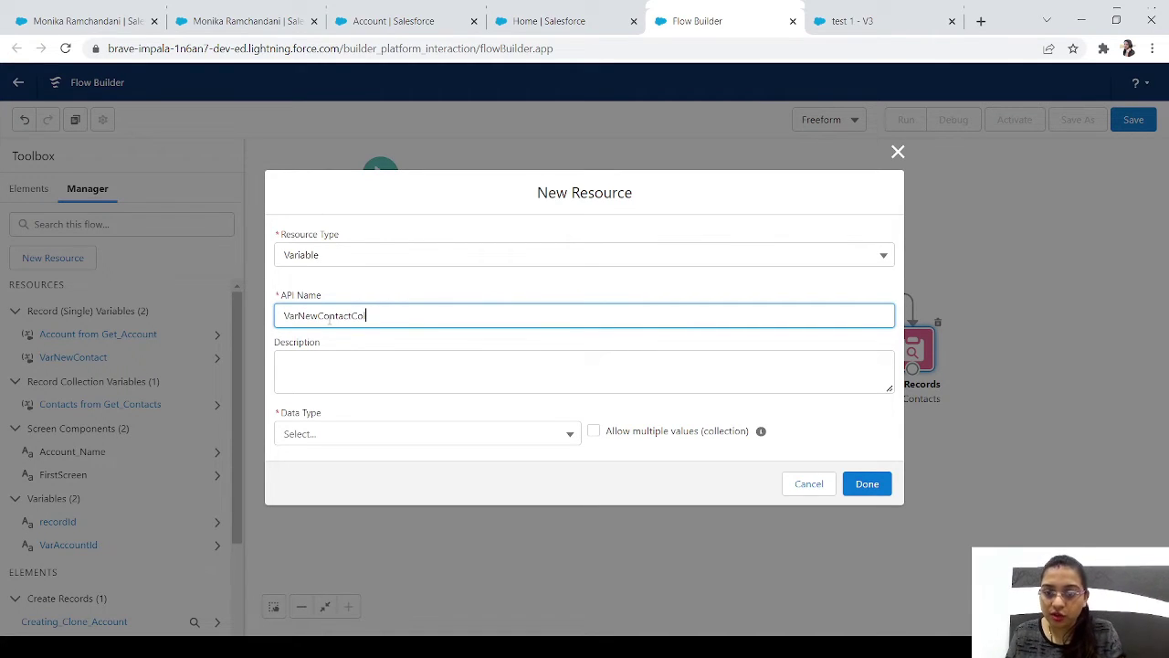
click(473, 434)
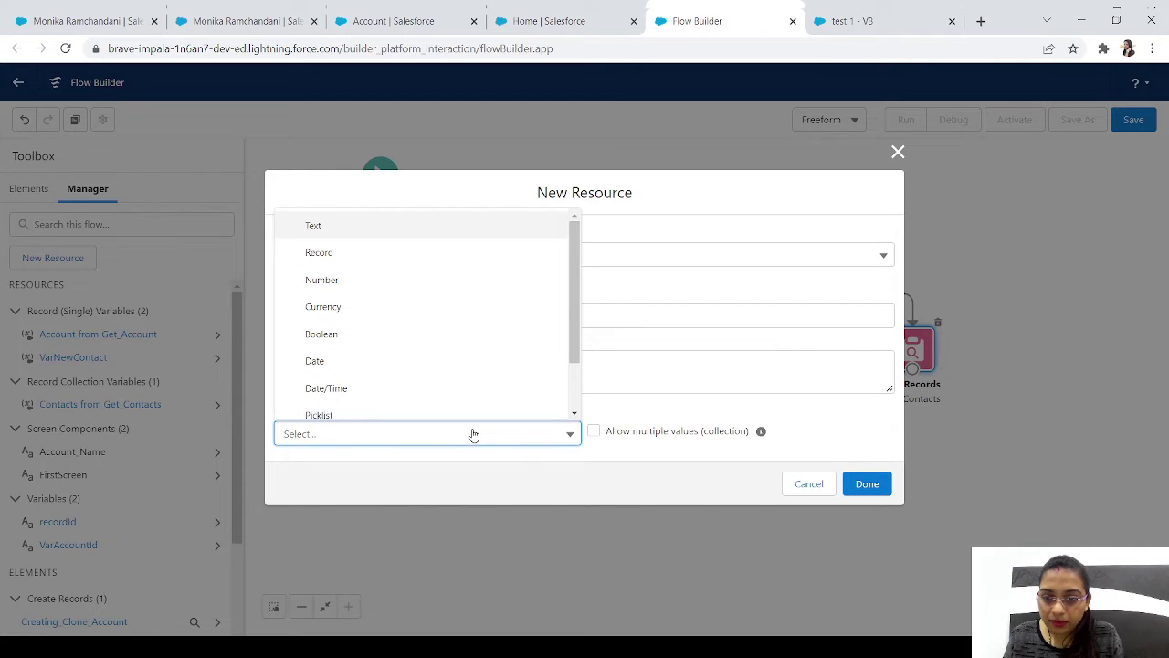
click(322, 254)
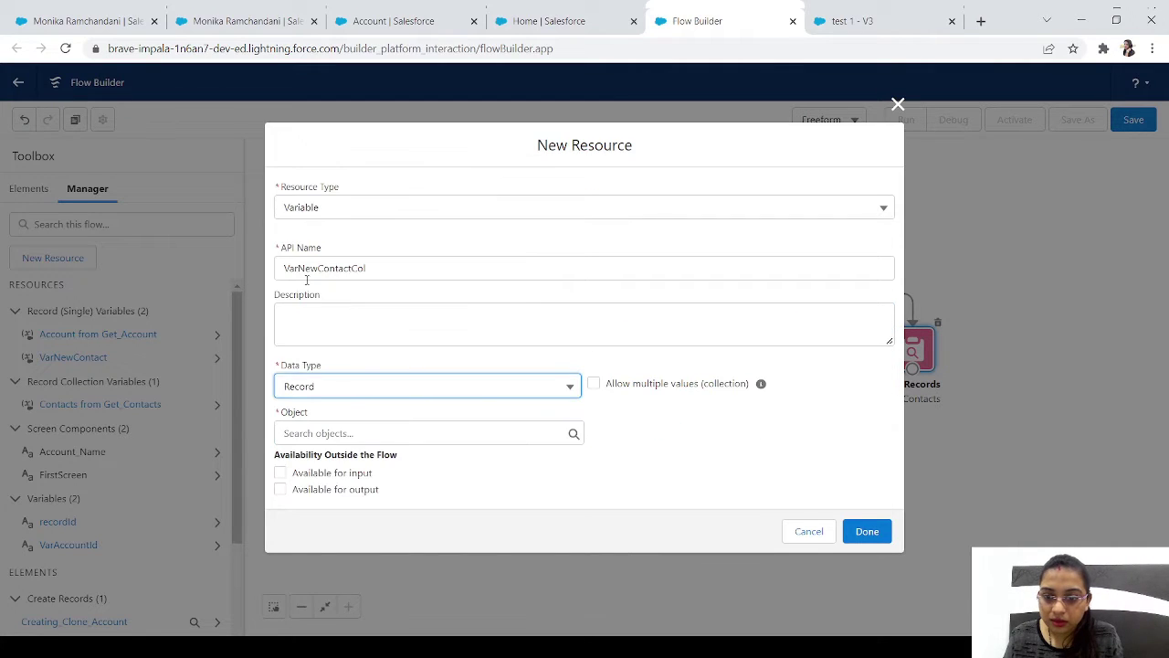
click(340, 434)
text(con)
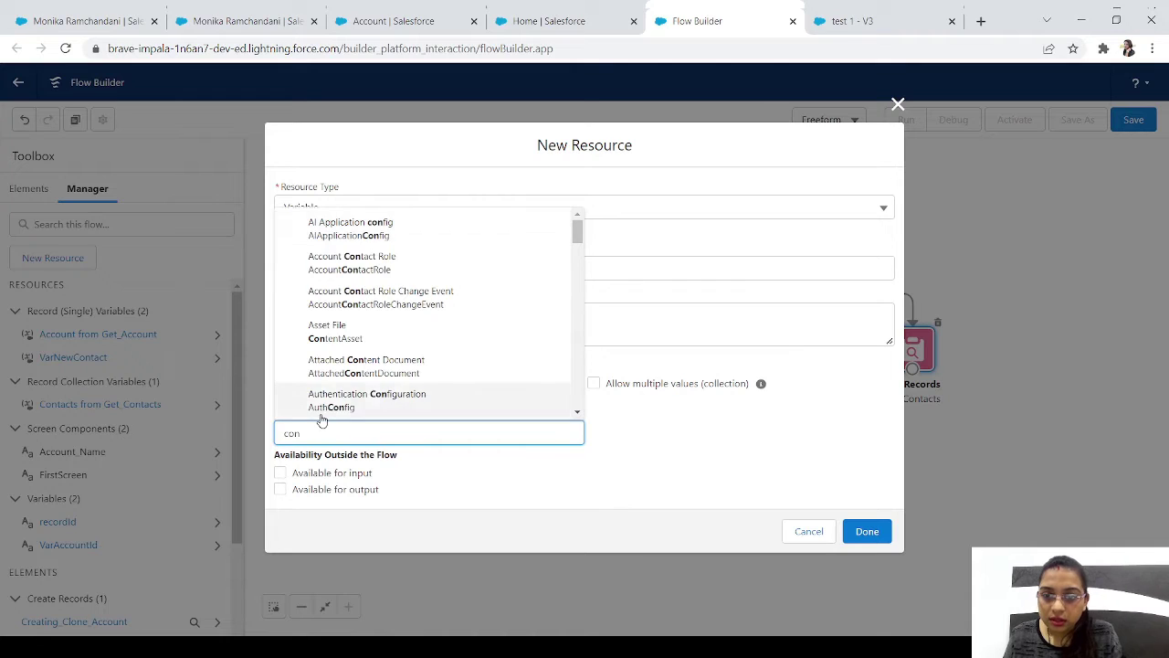
text(tact)
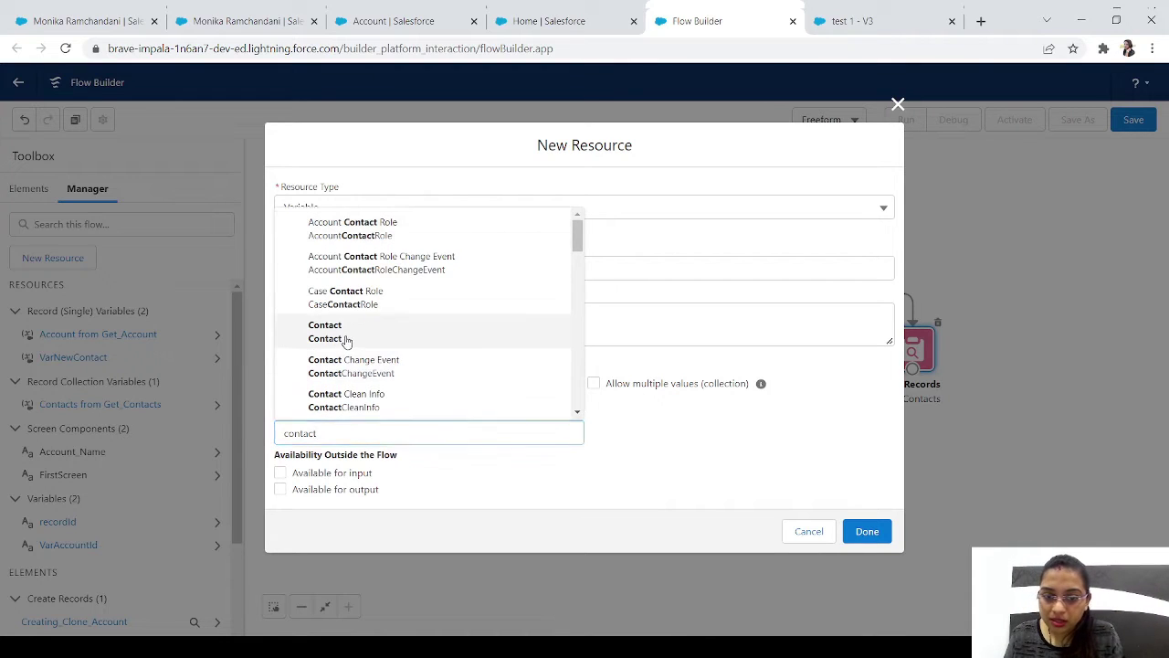
click(325, 331)
click(593, 384)
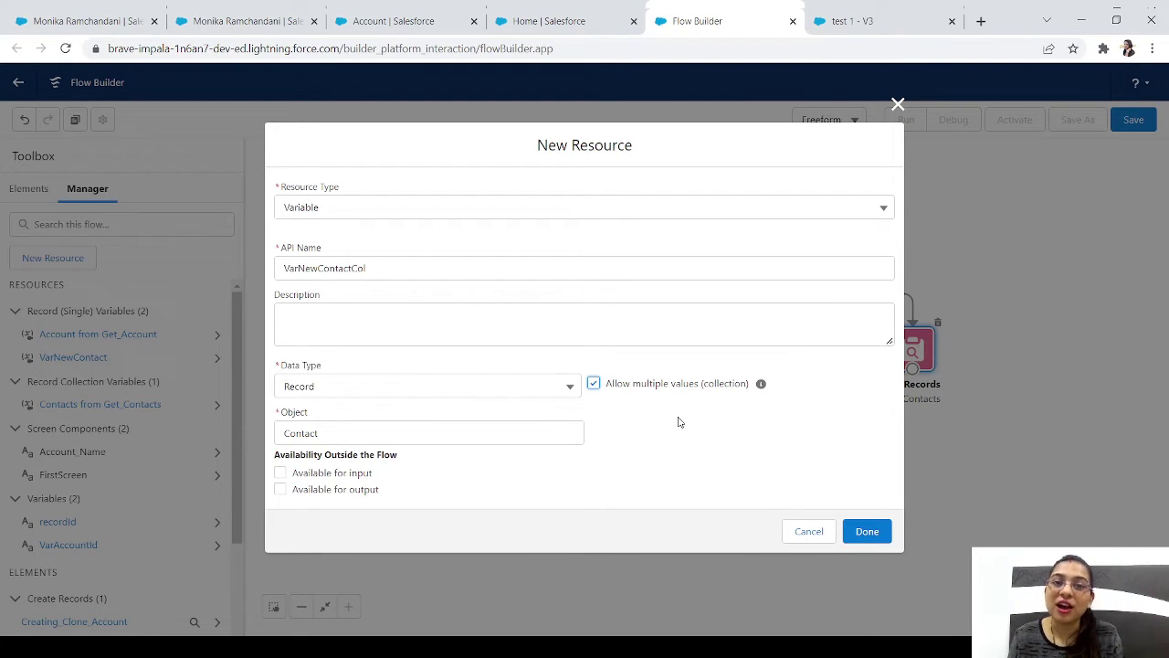
click(881, 534)
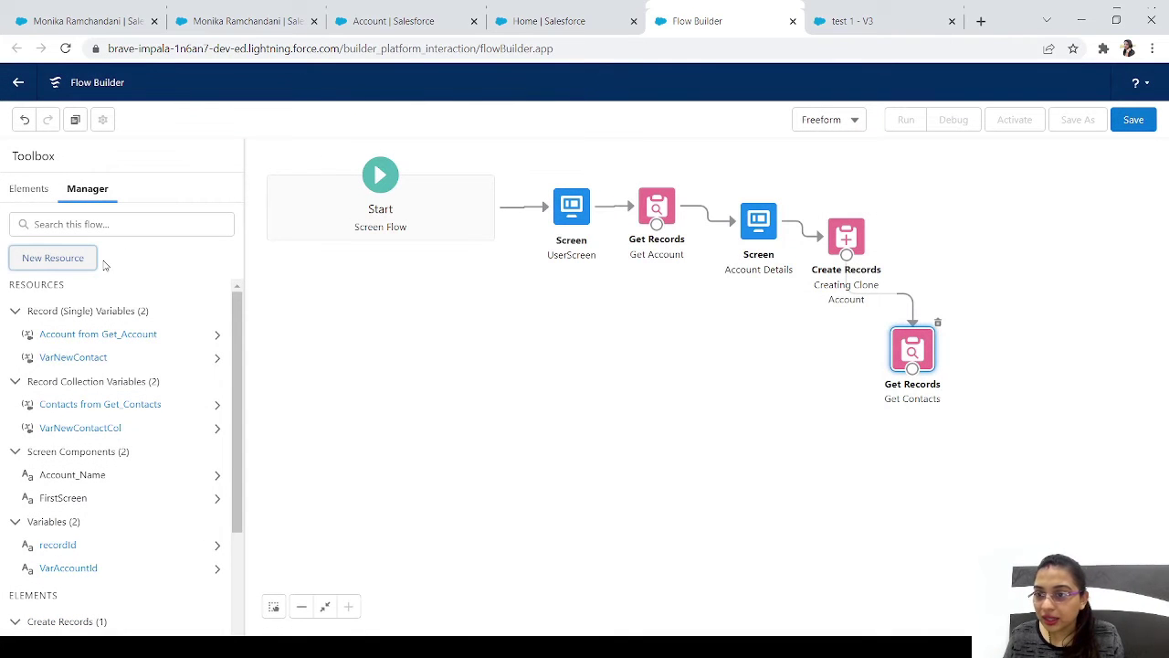
click(27, 188)
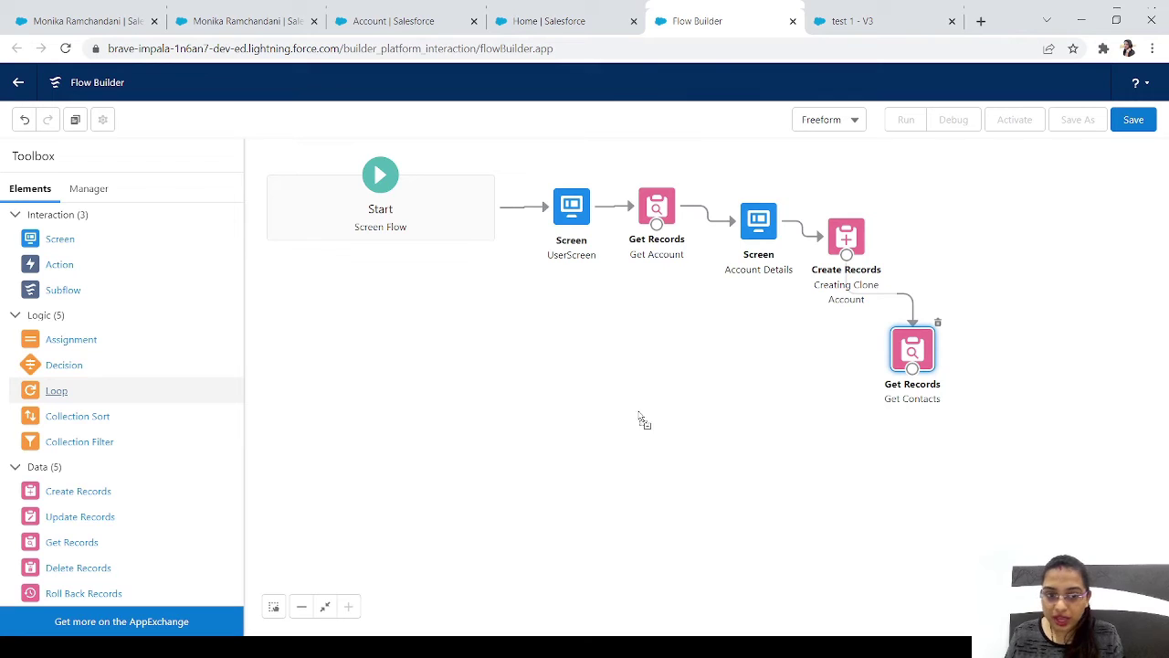
Add a Loop labelled 'Loop Through Contact' iterating over Contacts from Get_Contacts
drag(808, 455, 888, 471)
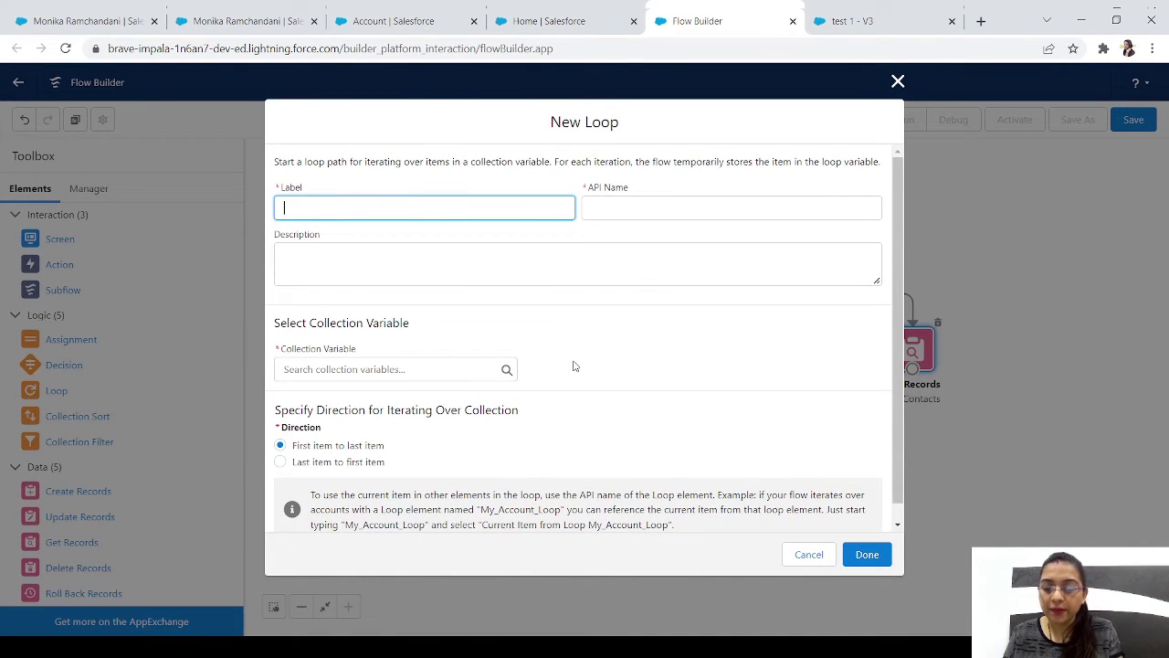
text(Loop Thro)
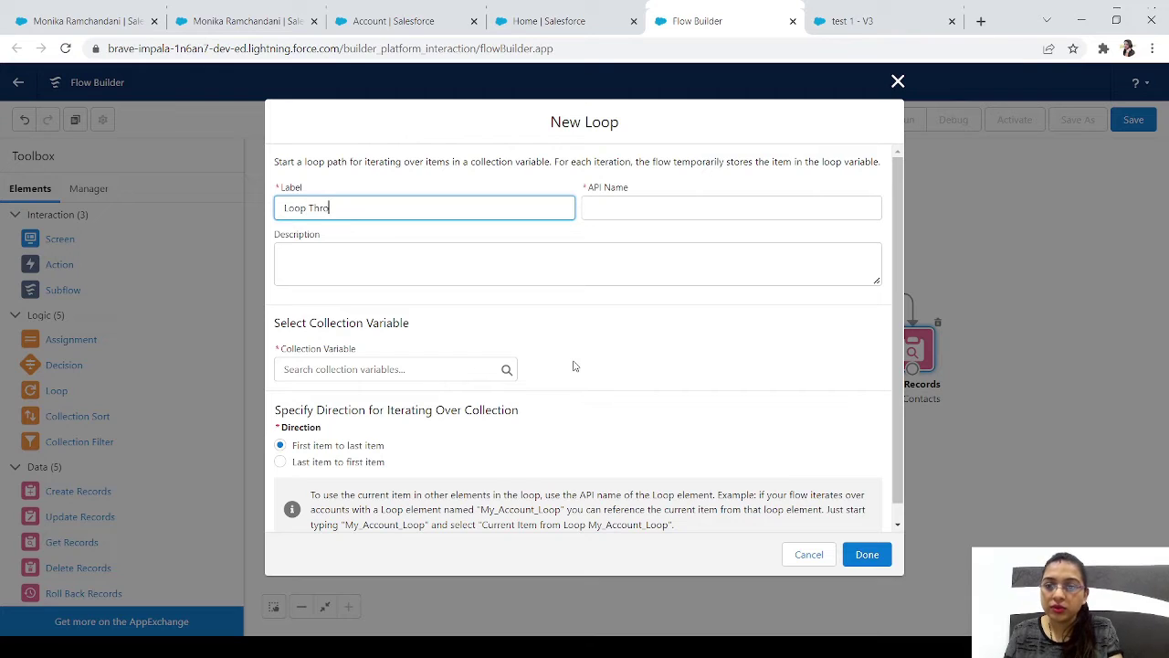
text(ugh Contact)
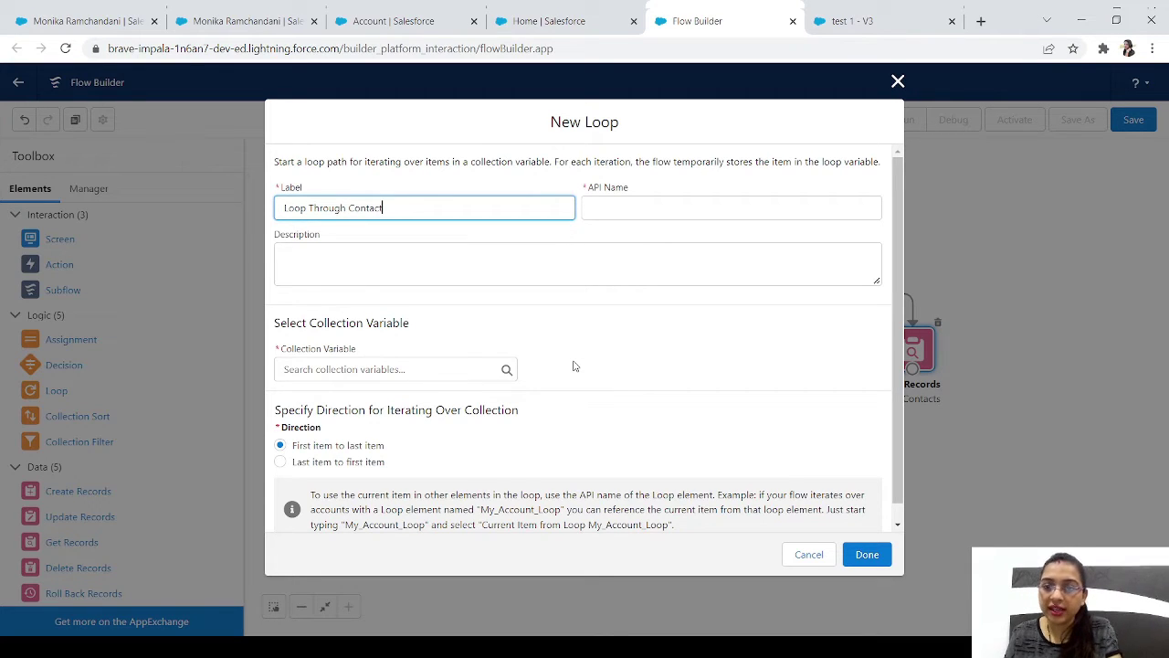
key(Tab)
click(344, 371)
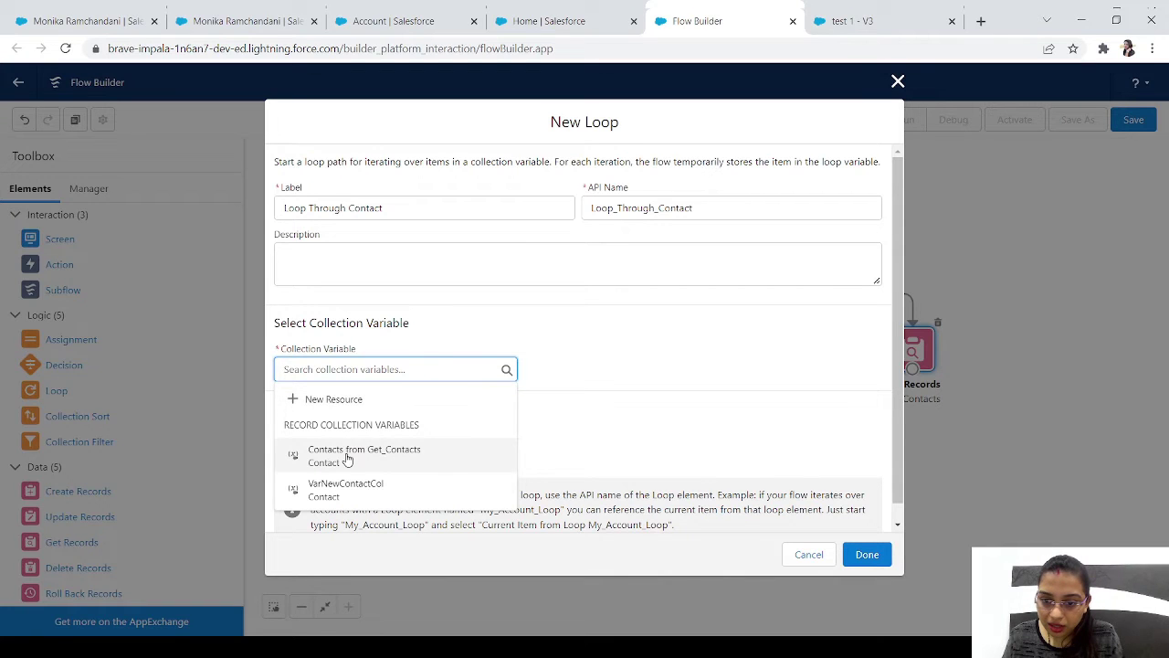
click(347, 457)
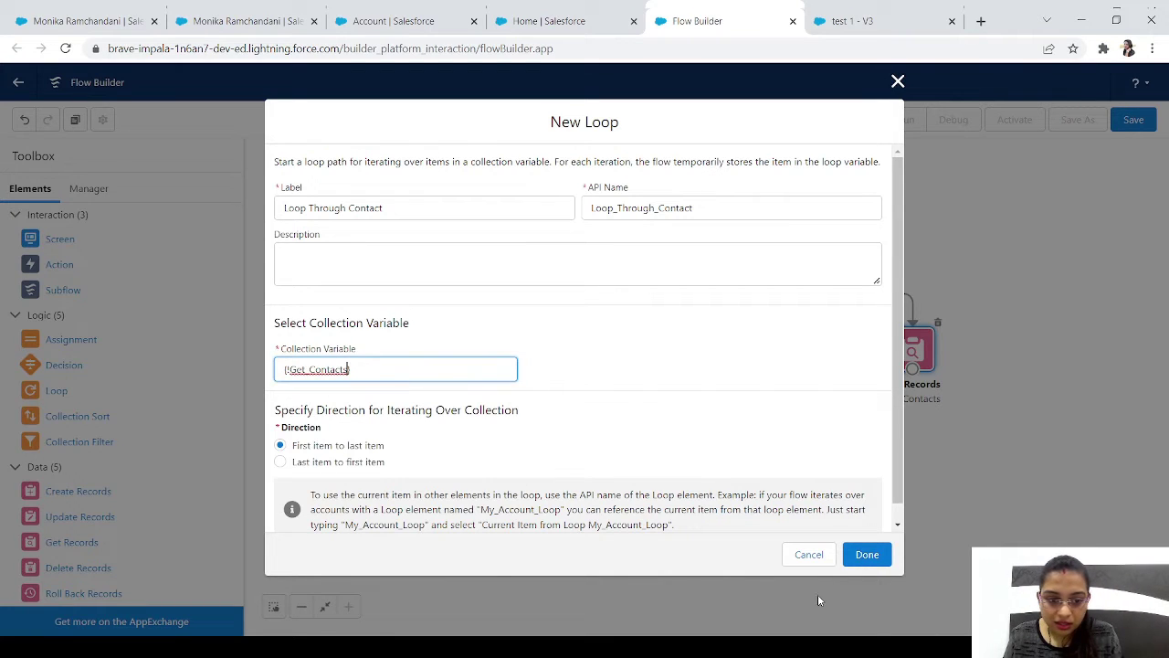
click(880, 554)
Connect Get Contacts to the loop and align both under Creating Clone Account
drag(905, 482, 915, 455)
drag(913, 366, 913, 461)
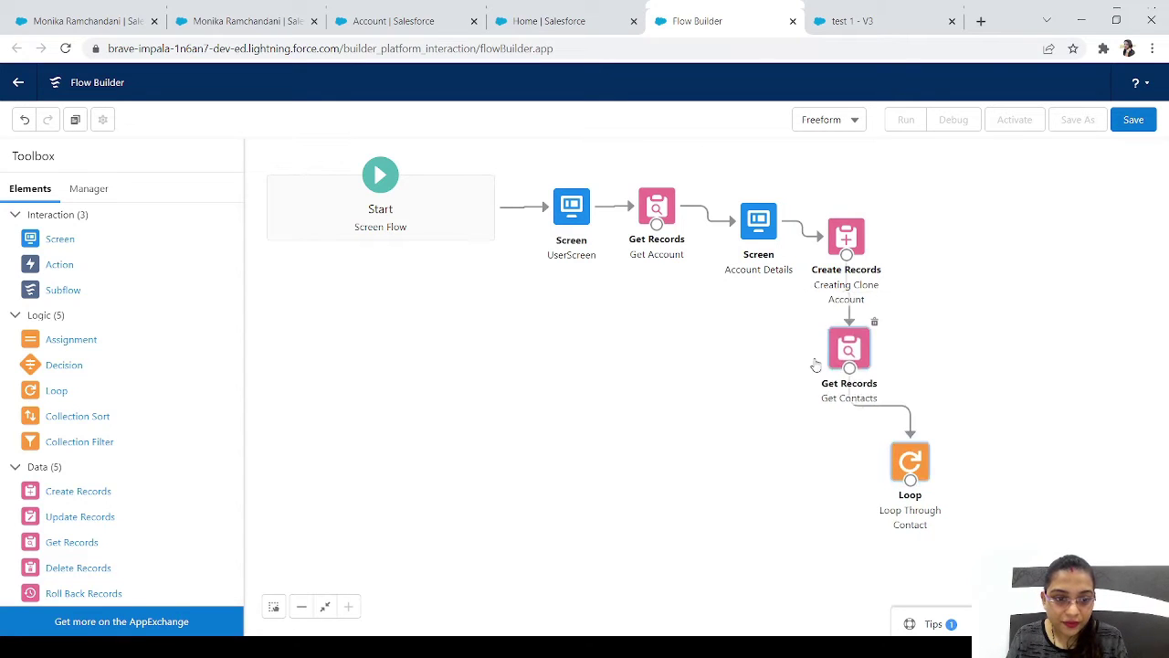
drag(900, 363, 743, 415)
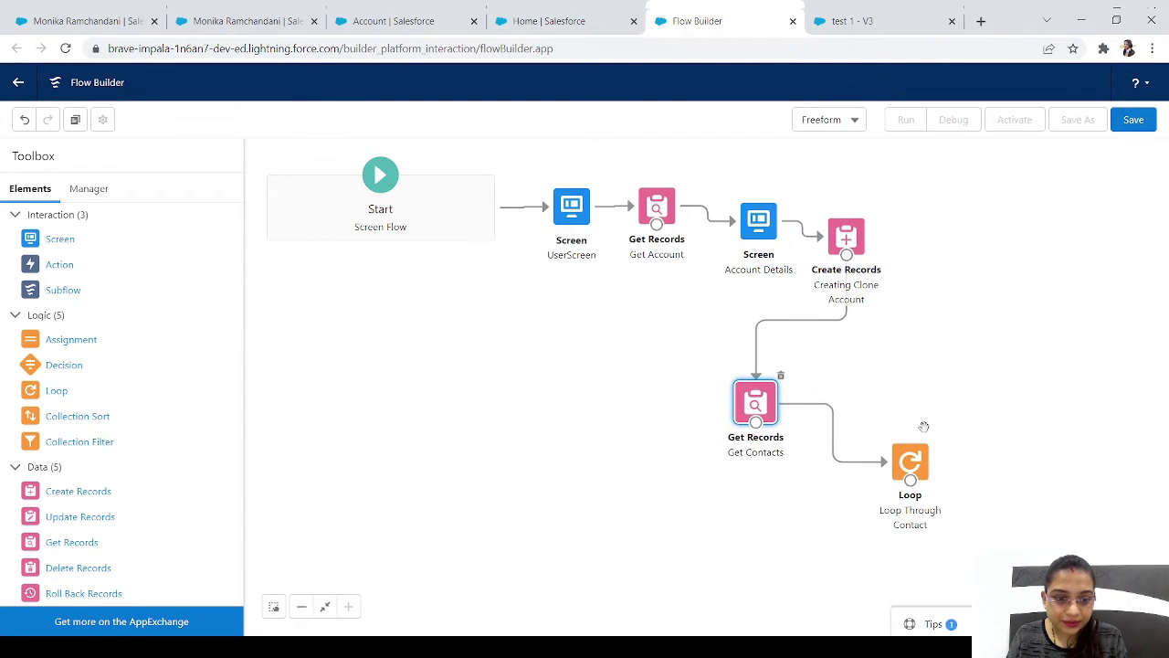
drag(913, 461, 754, 505)
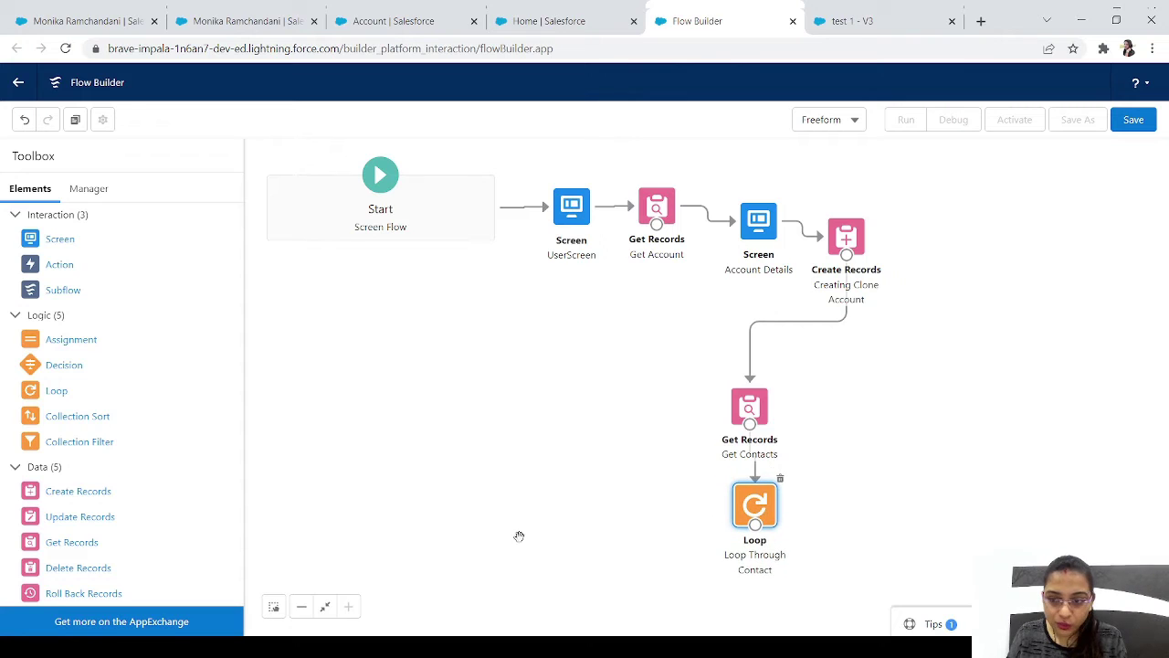
drag(74, 345, 858, 493)
Label the assignment 'Assign Values to contact var' and set VarNewContact Account ID Equals VarAccountId
text(Ass)
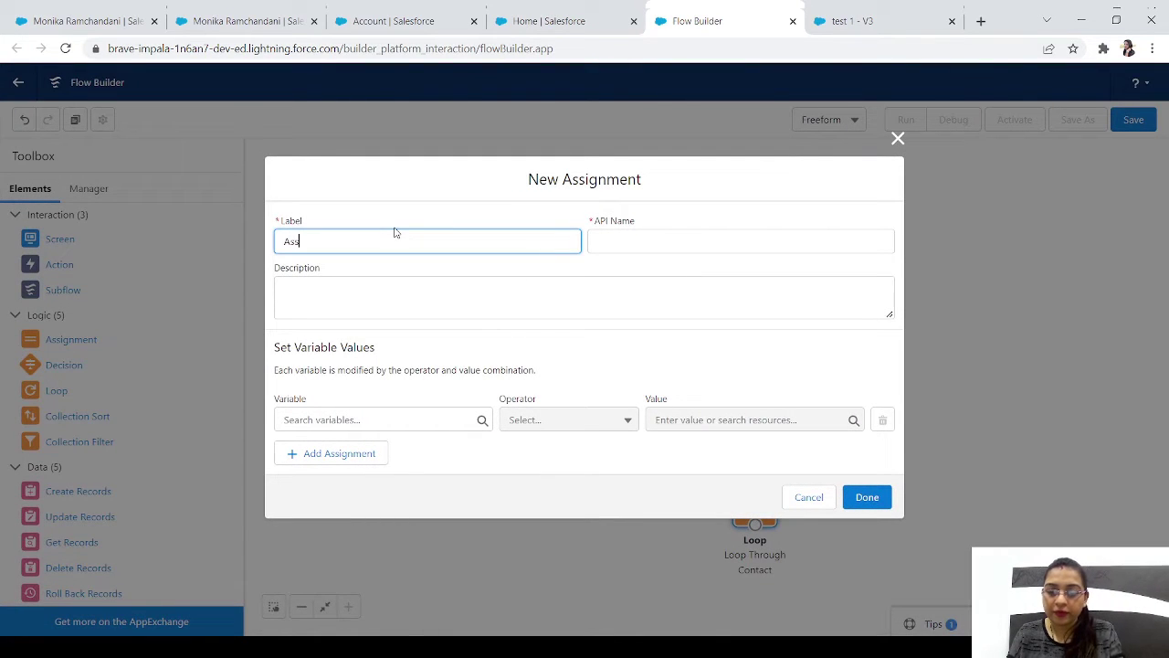
text(ign Values )
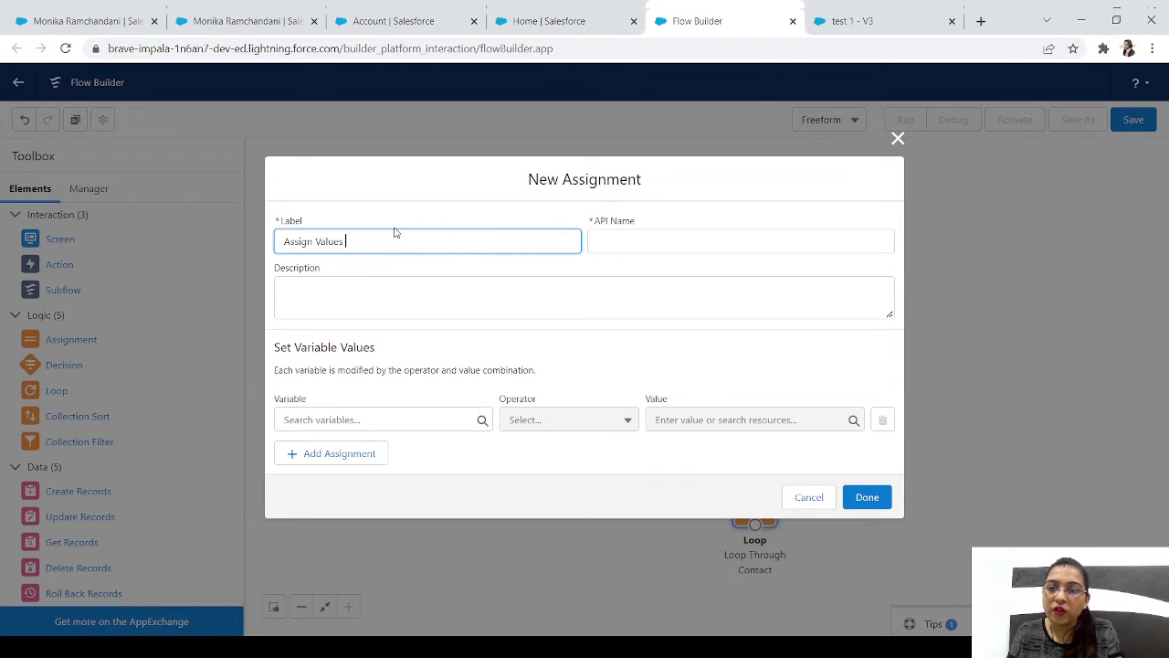
text(to contact var)
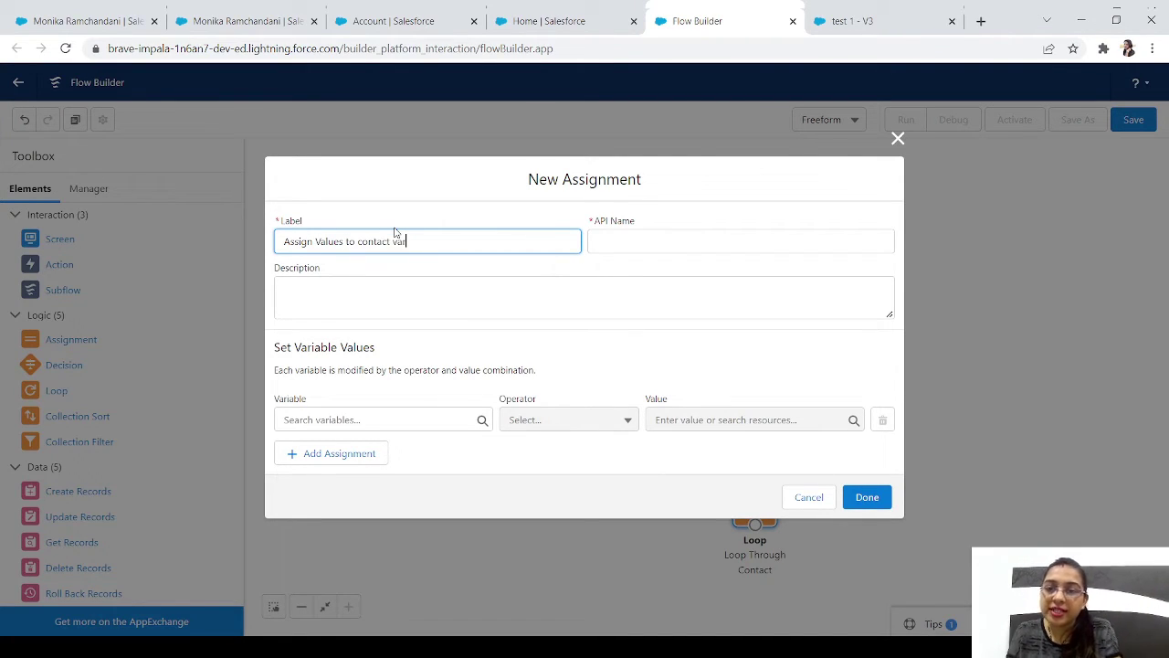
key(Tab)
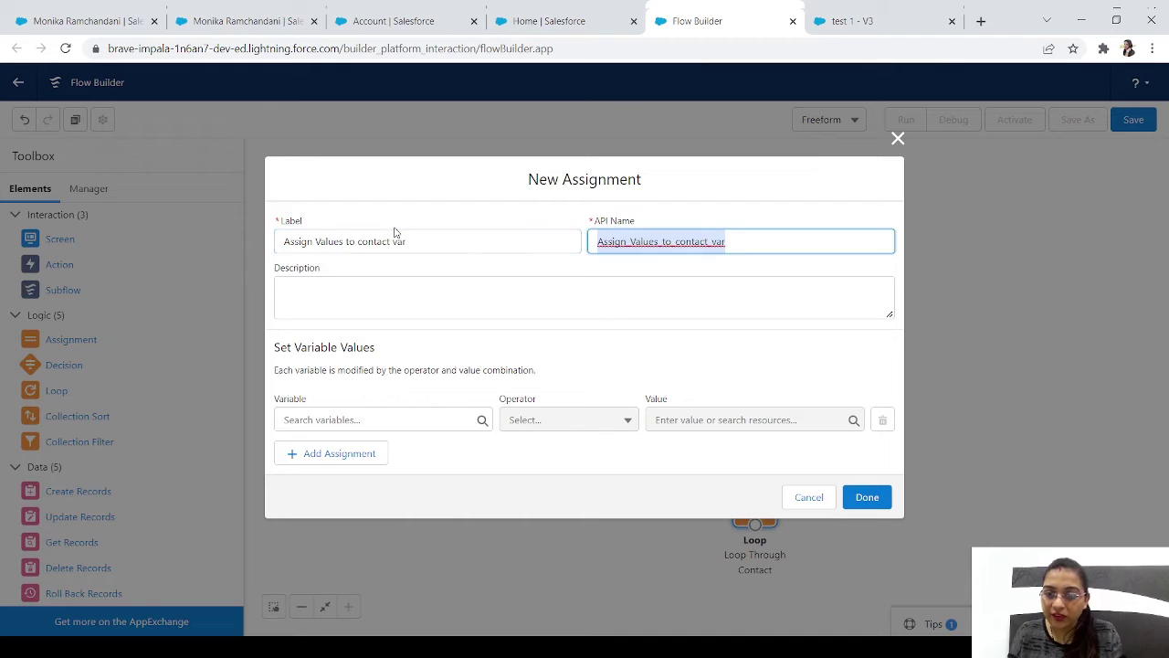
click(361, 422)
text(acc)
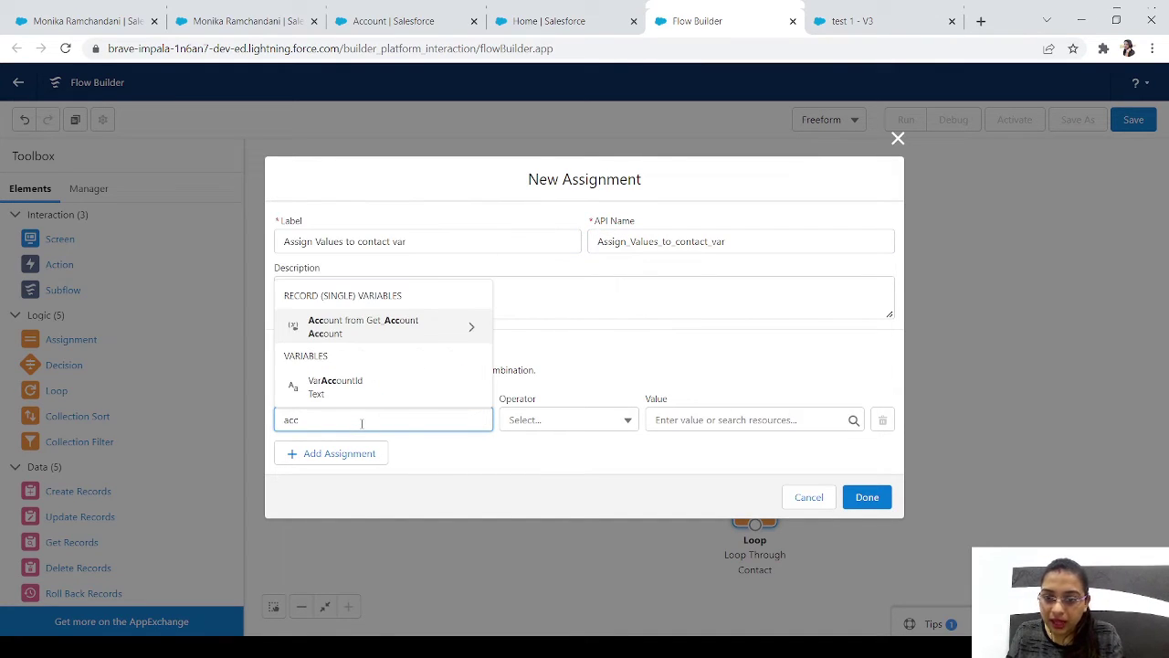
key(ctrl+a)
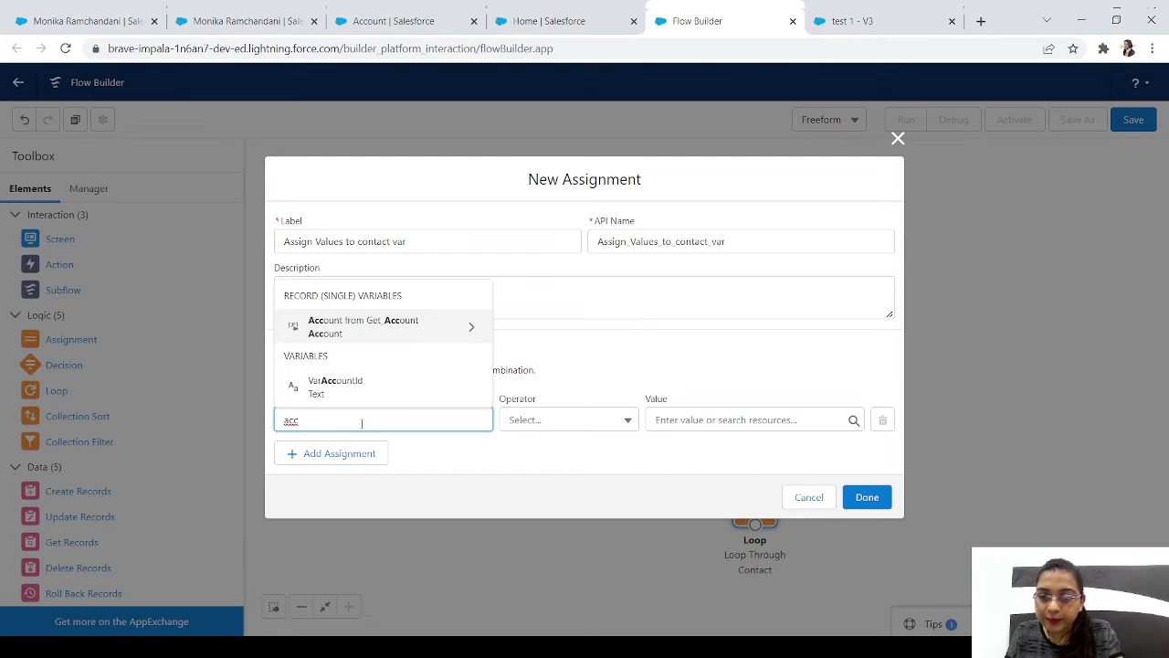
key(BackSpace)
key(BackSpace)
key(BackSpace)
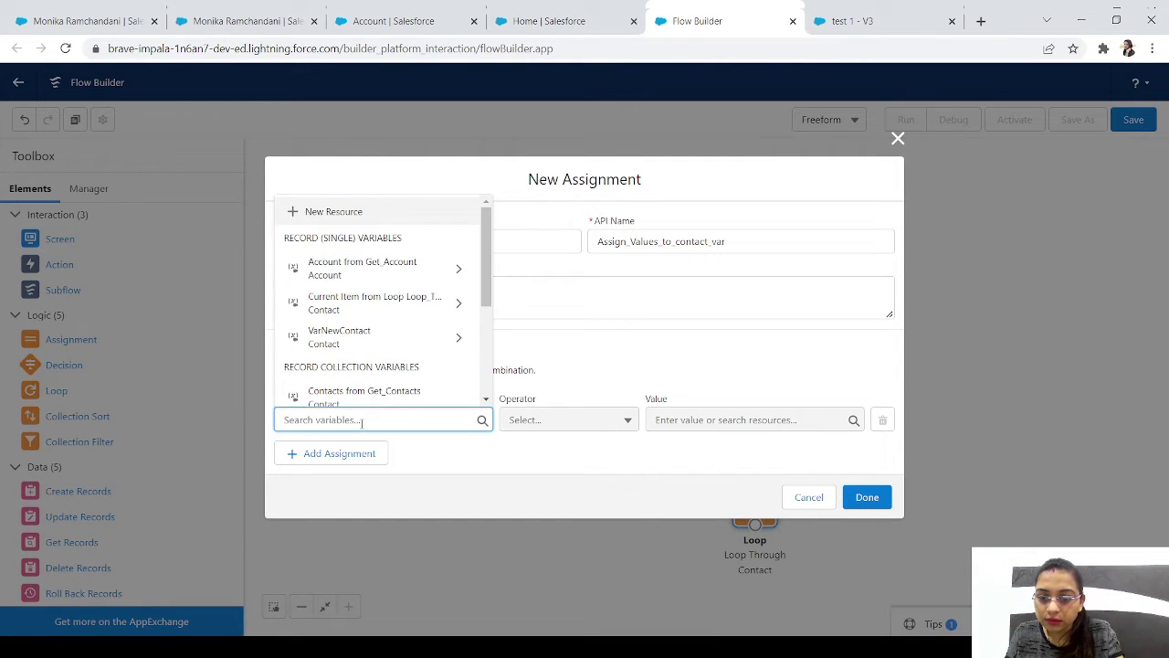
text(var)
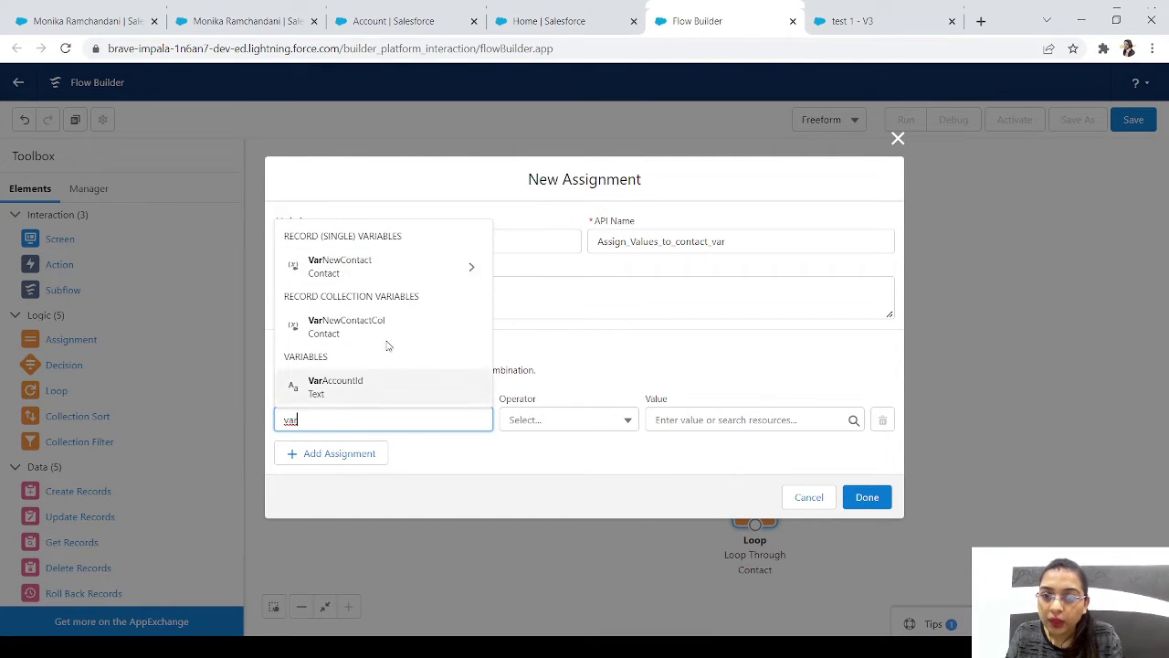
click(383, 269)
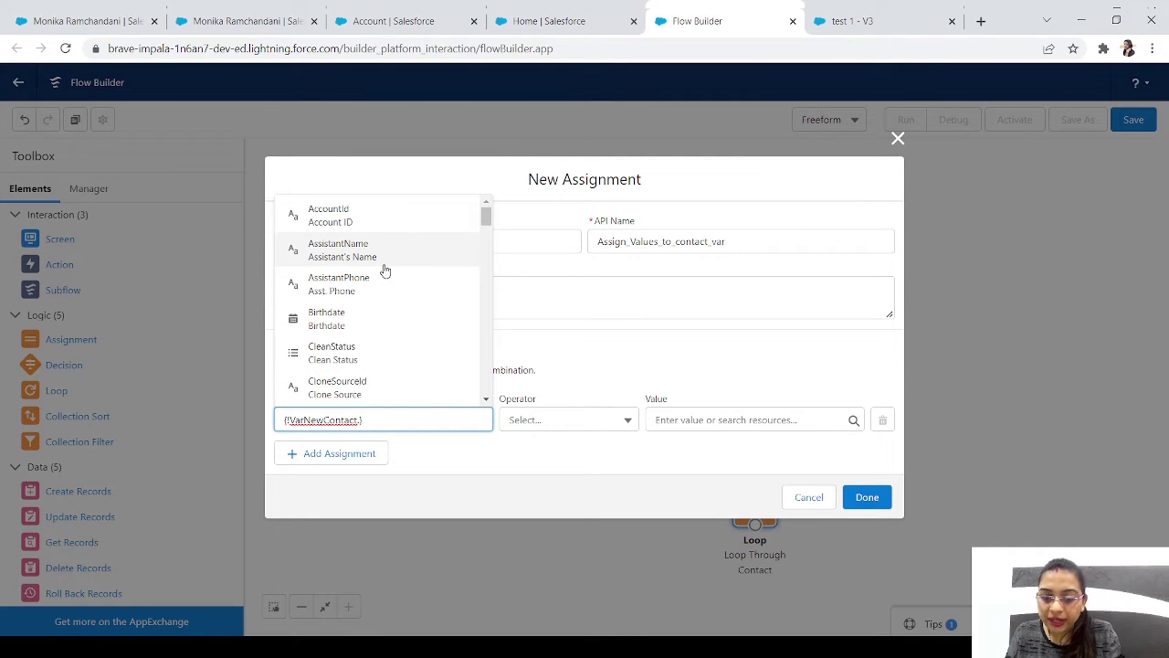
text(acc)
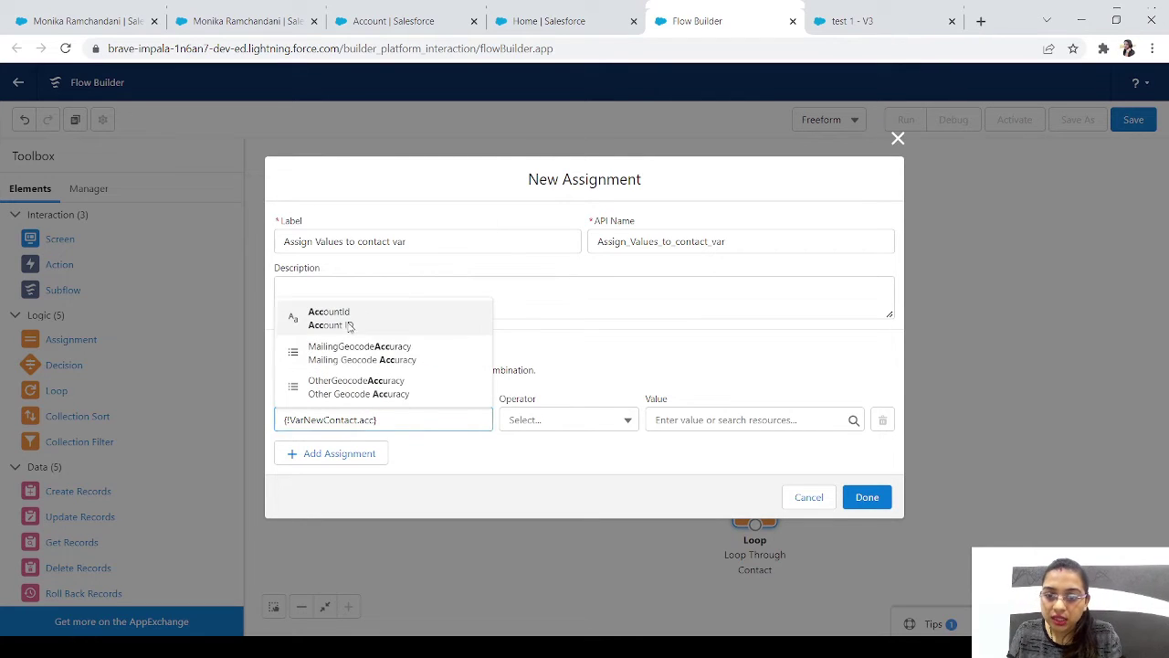
click(349, 326)
click(698, 420)
text(va)
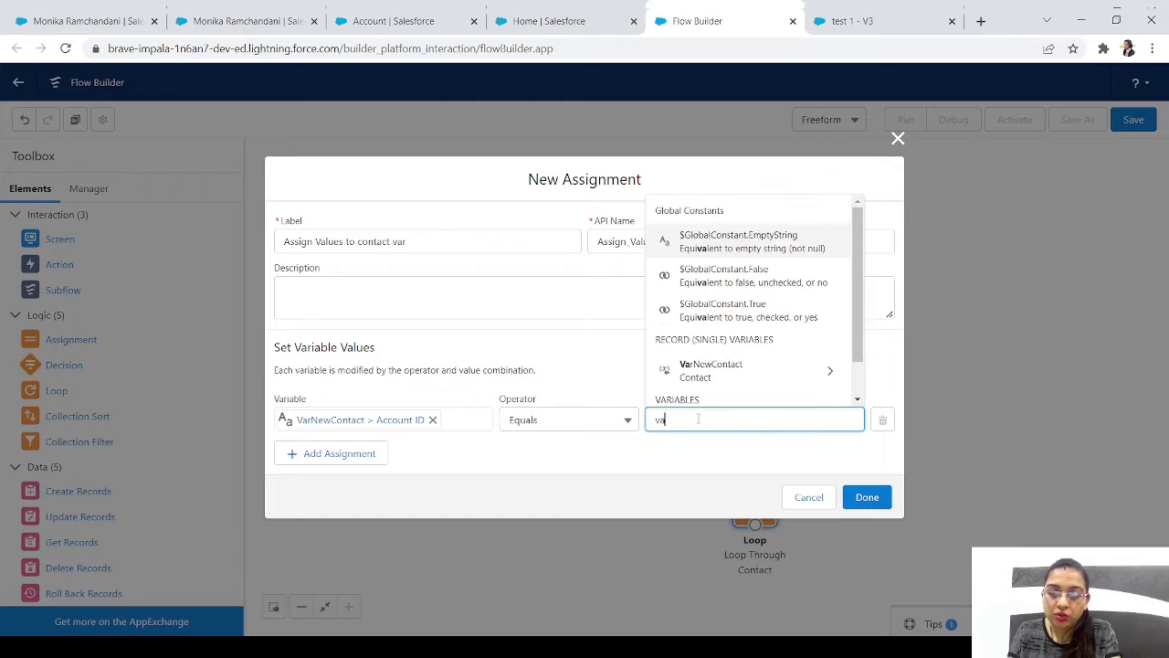
text(r)
click(718, 388)
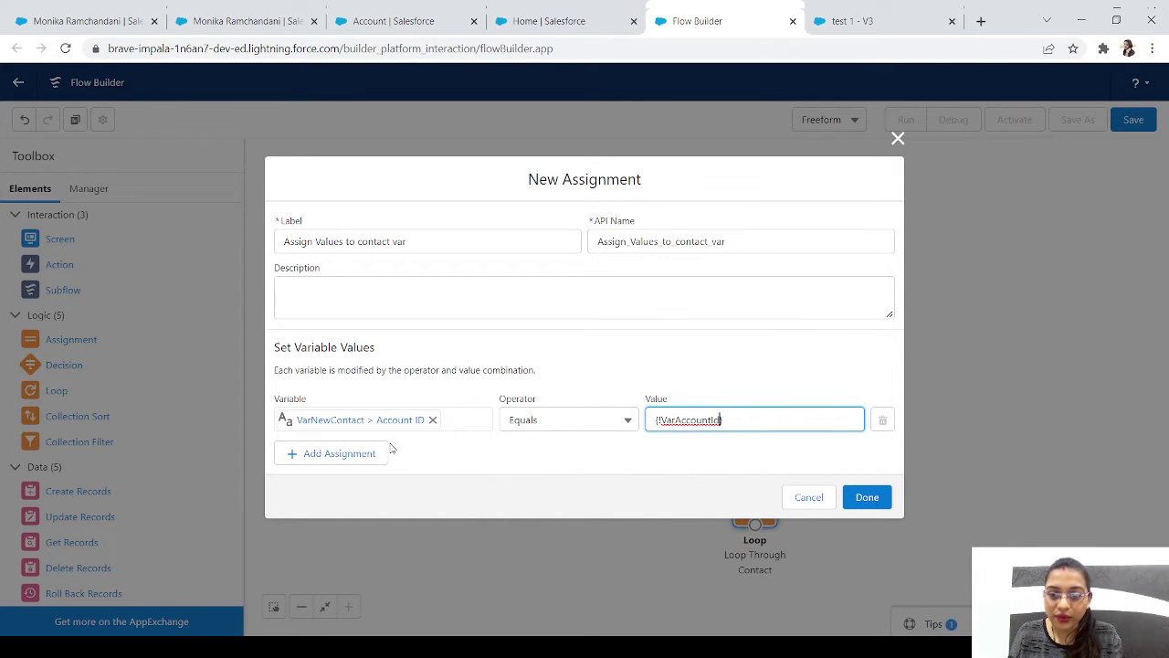
click(355, 452)
Set VarNewContact First Name to the loop's current contact FirstName
click(403, 444)
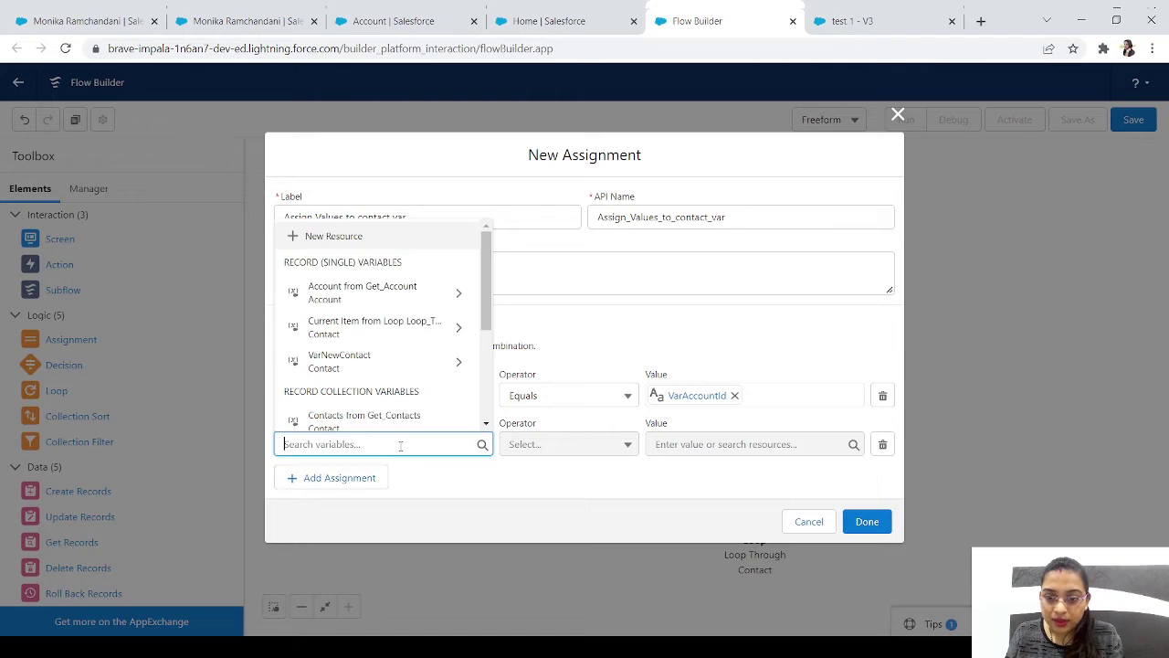
text(varnew)
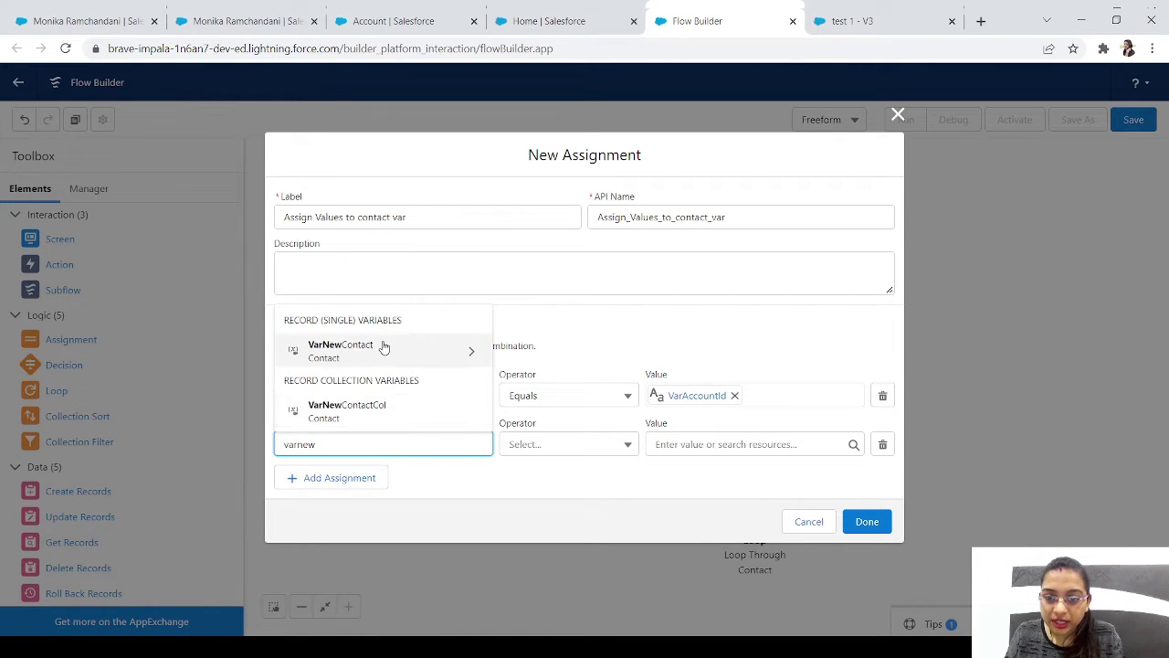
click(381, 345)
text(first)
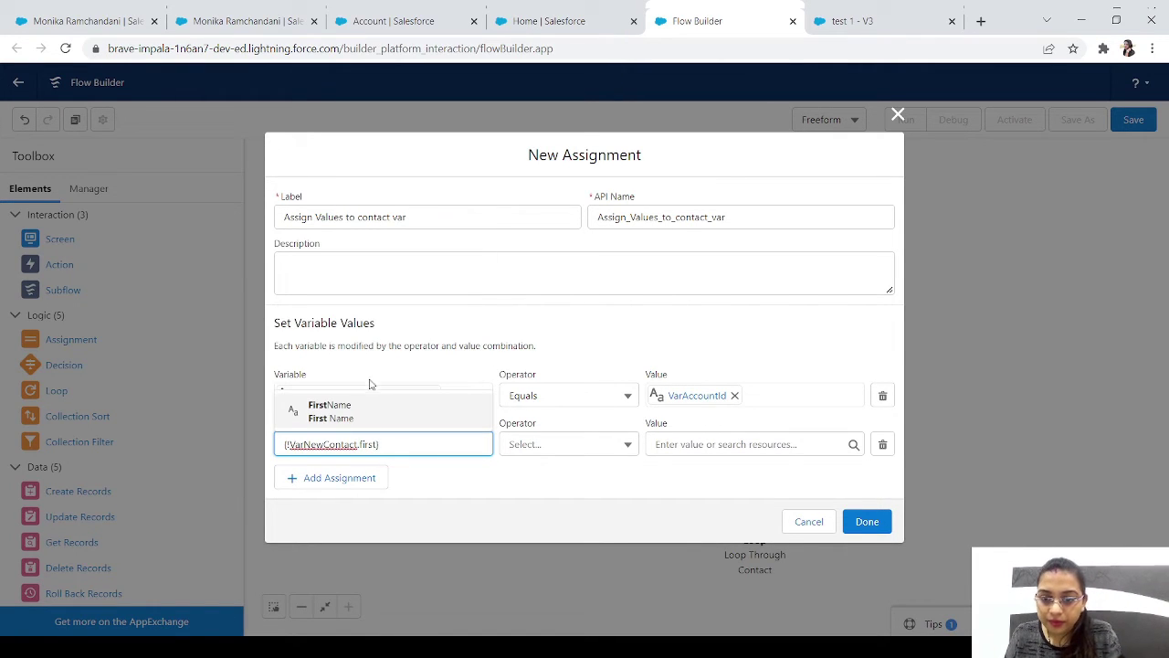
click(350, 411)
click(732, 444)
text(lo)
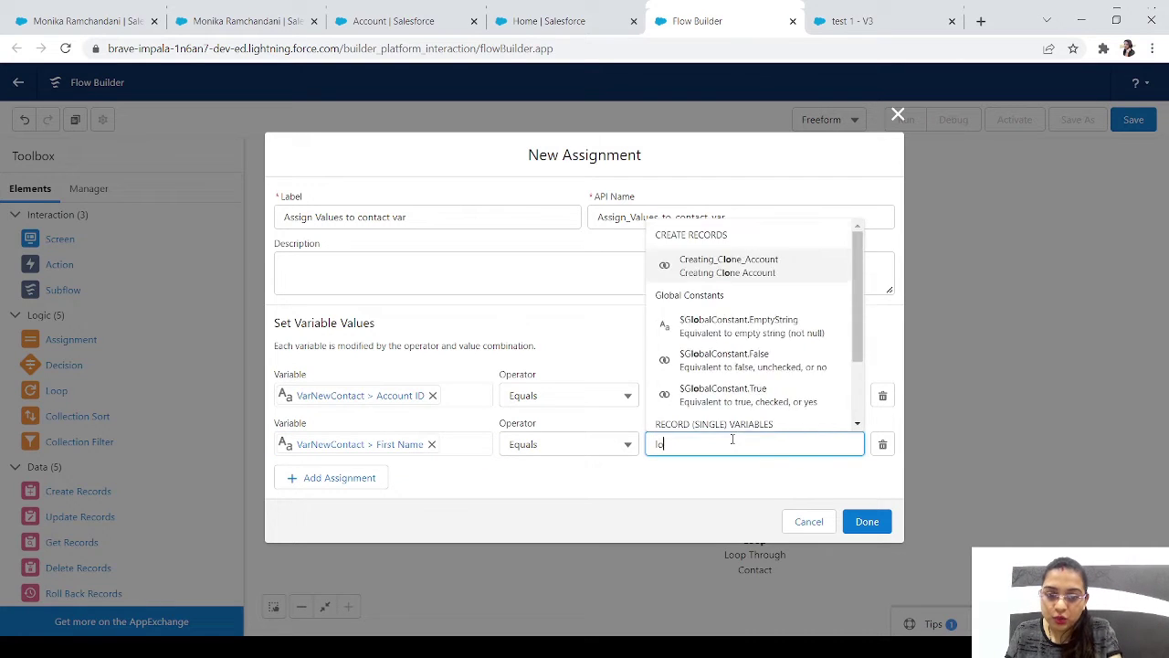
text(op)
click(757, 413)
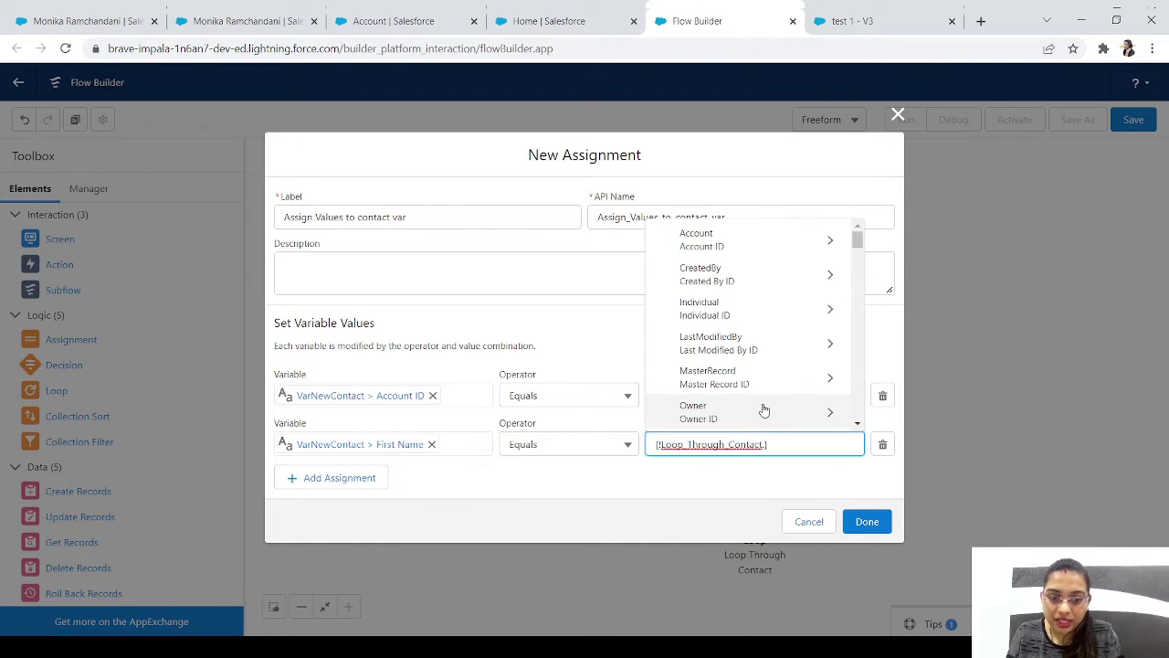
text(firs)
click(761, 411)
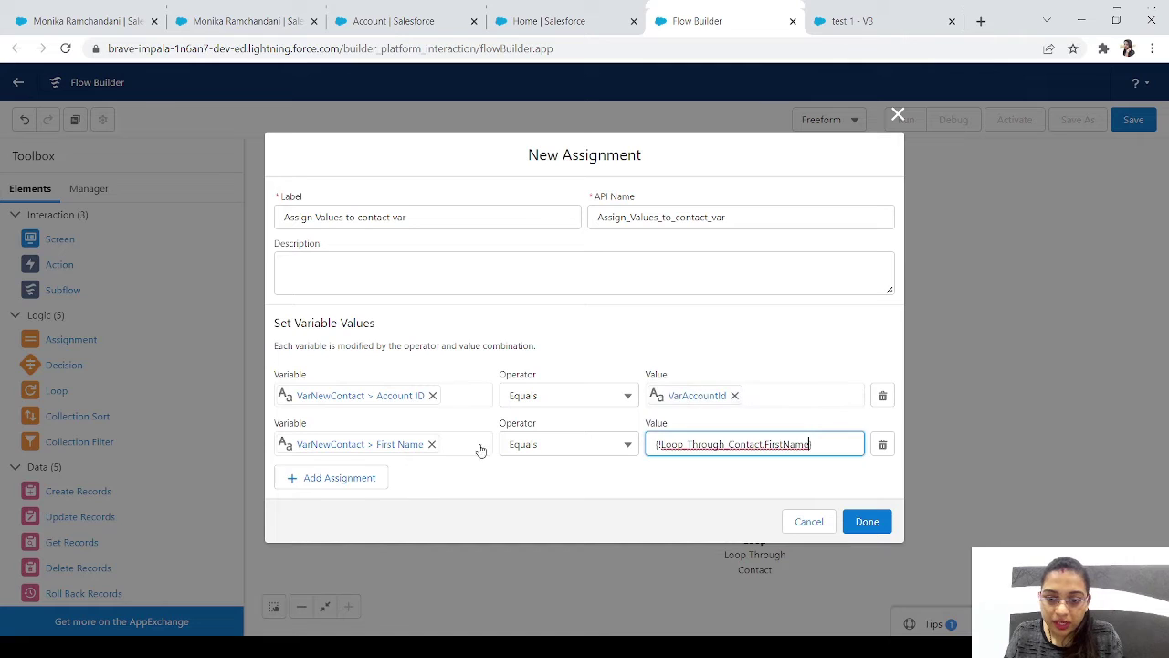
click(332, 478)
Set VarNewContact Last Name to the loop's current contact LastName and save the assignment
click(320, 466)
text(V)
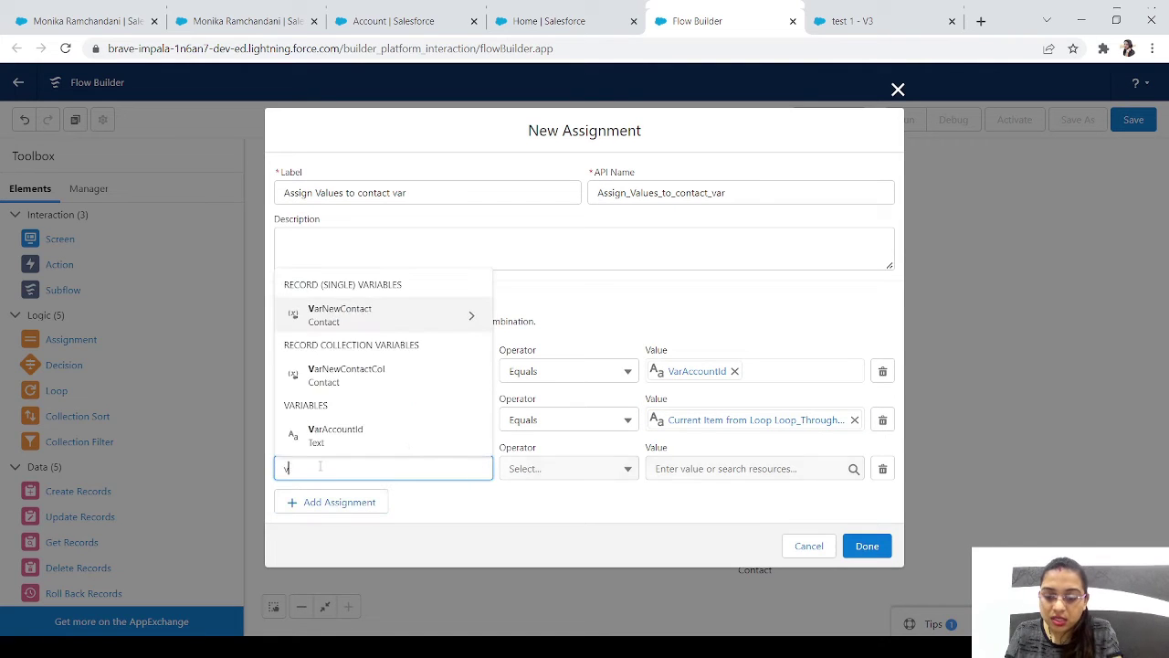
text(arNew)
click(409, 376)
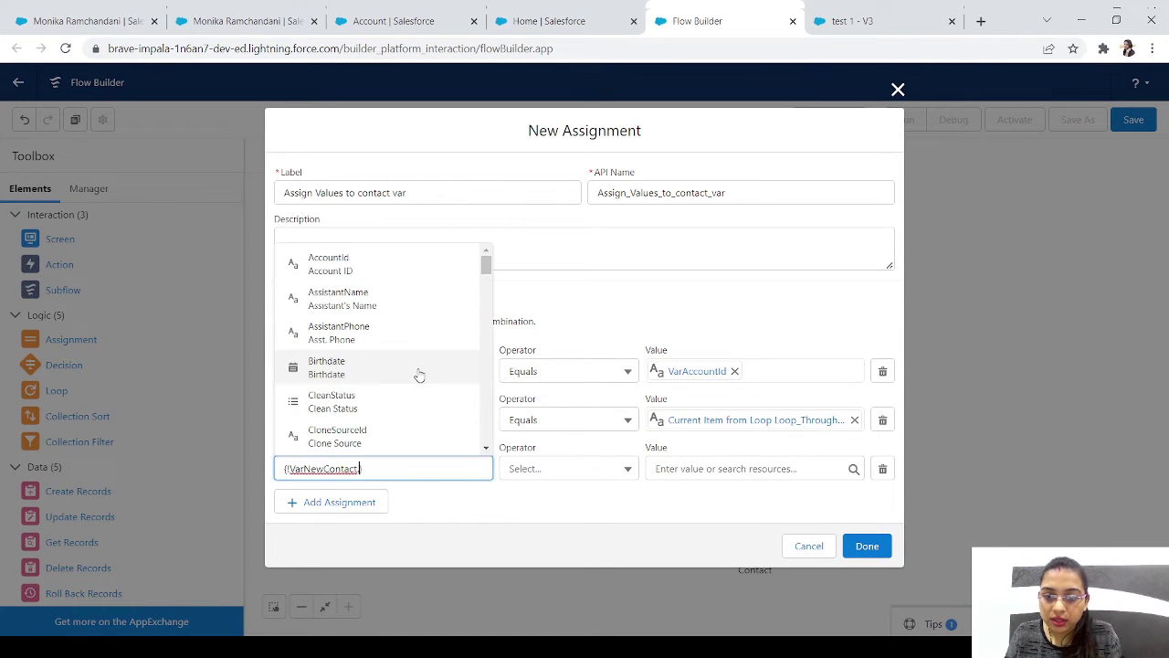
text(lastname)
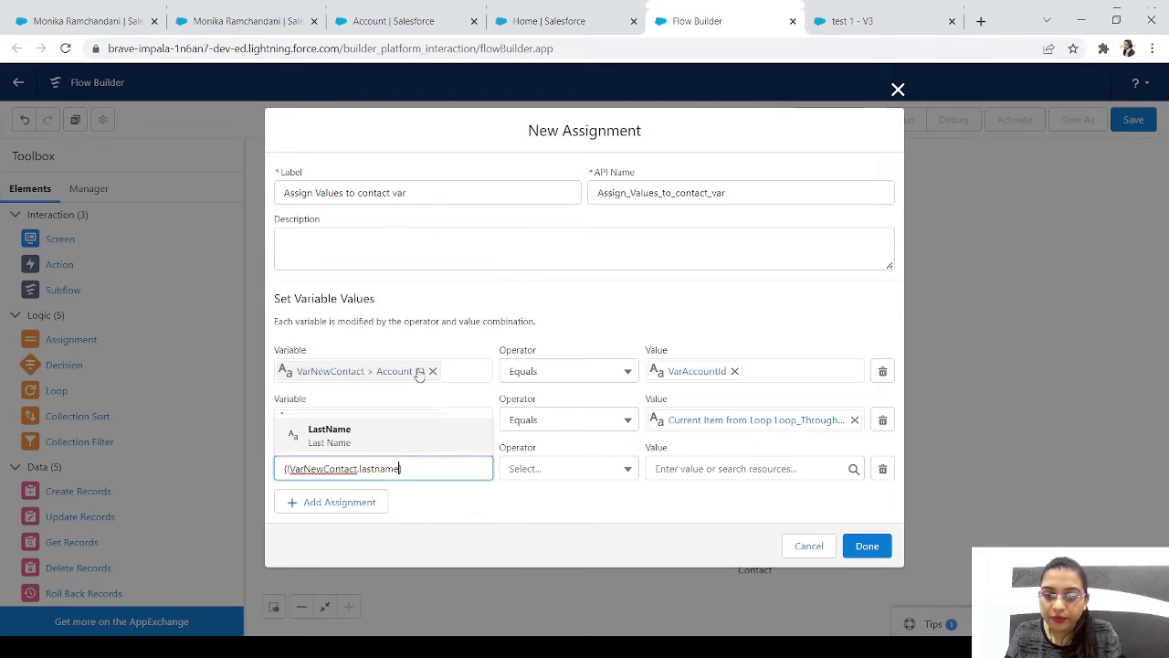
click(387, 429)
click(766, 468)
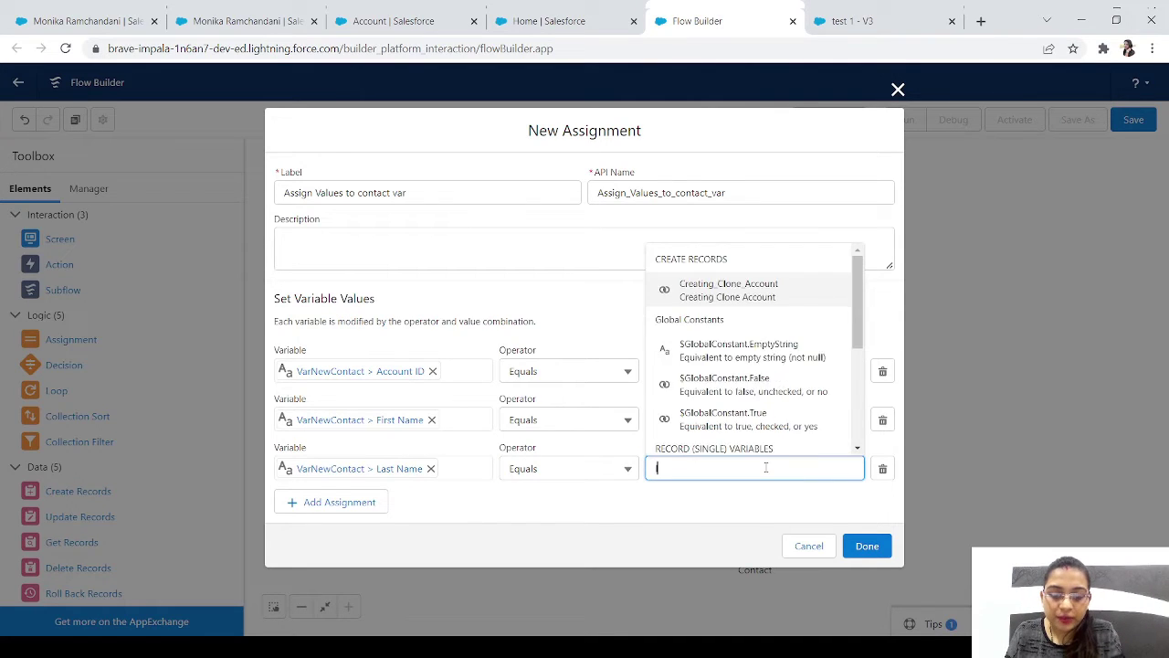
text(loop)
click(730, 437)
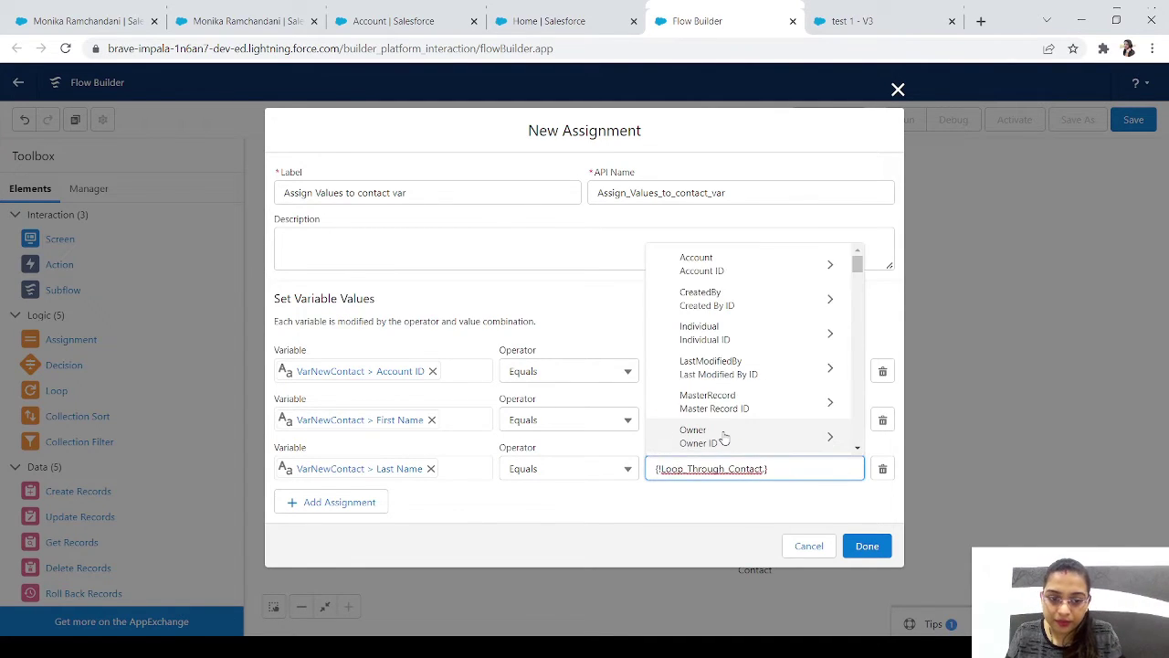
text(lastna)
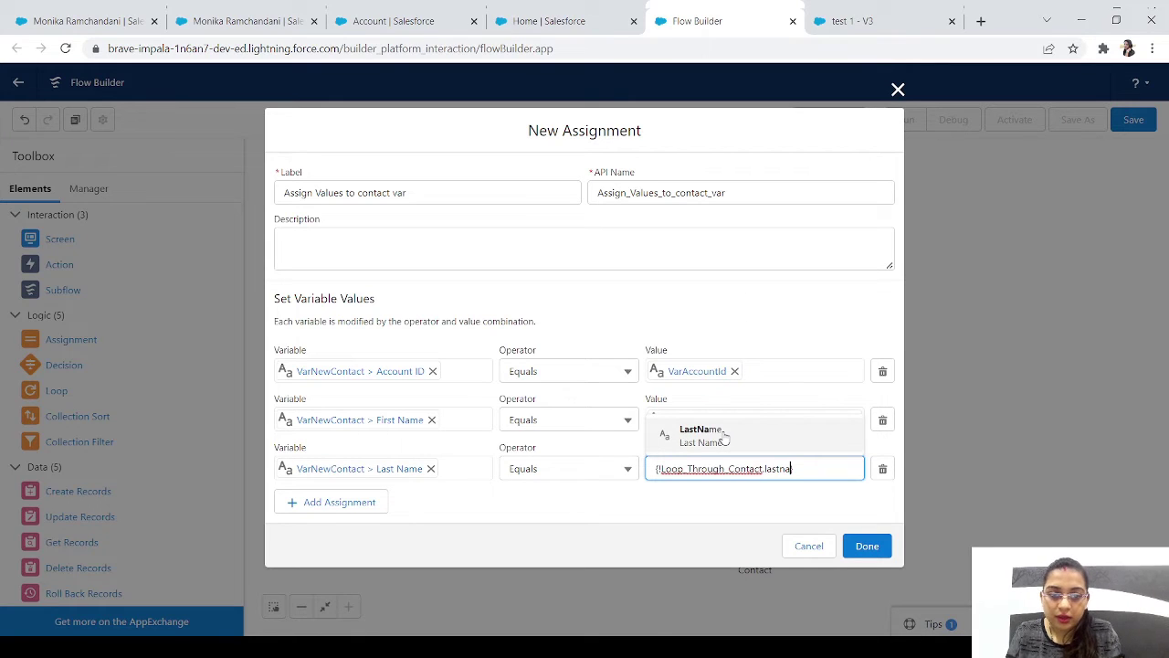
click(707, 436)
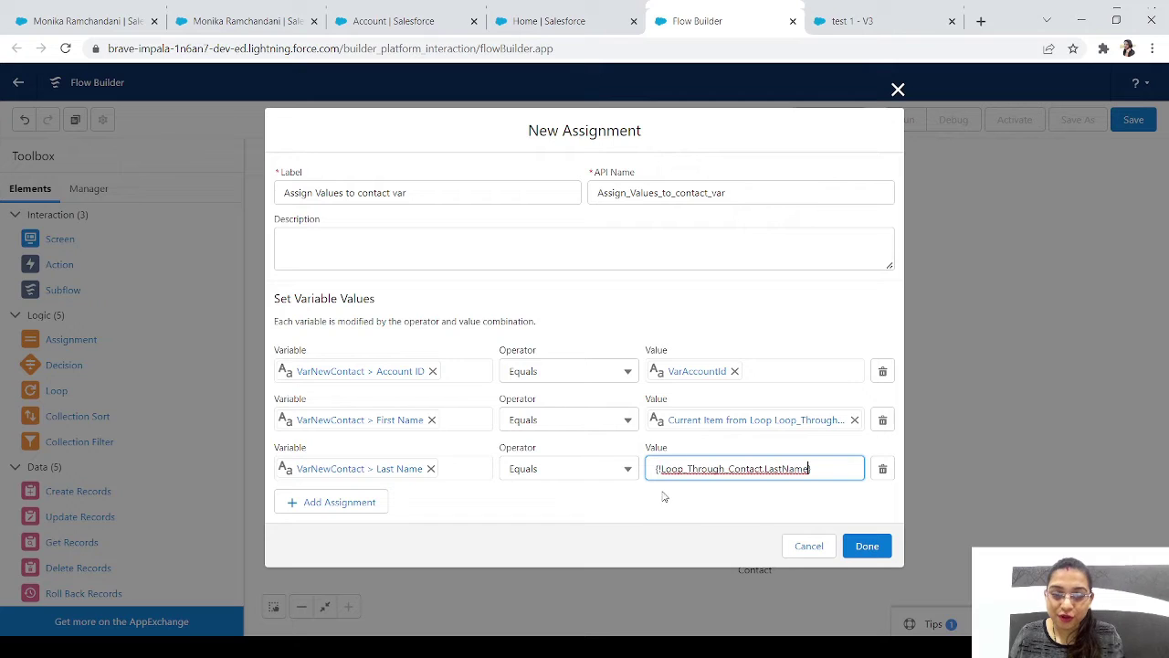
click(650, 517)
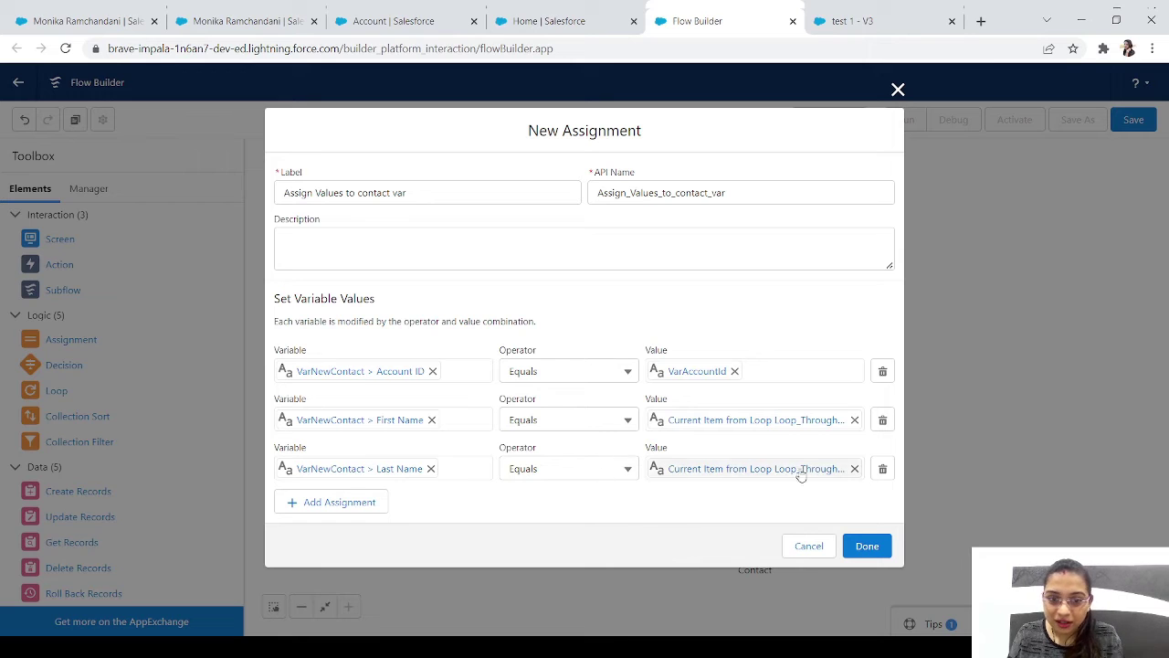
click(861, 544)
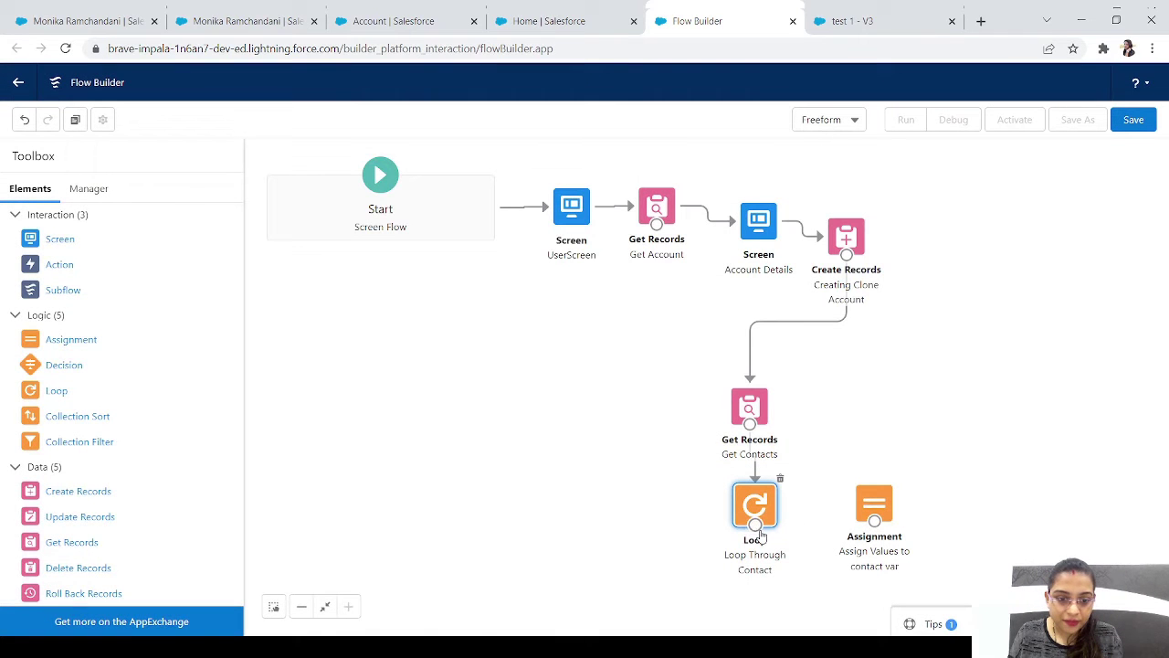
Connect Loop Through Contact to the assignment for each item in the collection
drag(754, 524, 875, 522)
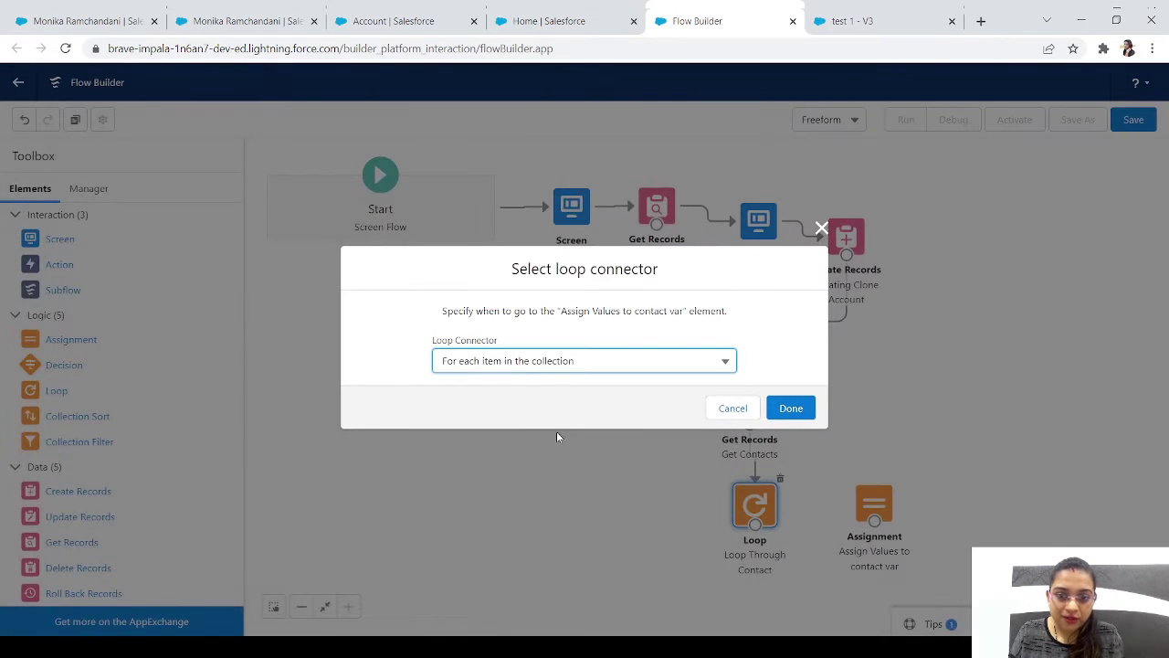
click(788, 409)
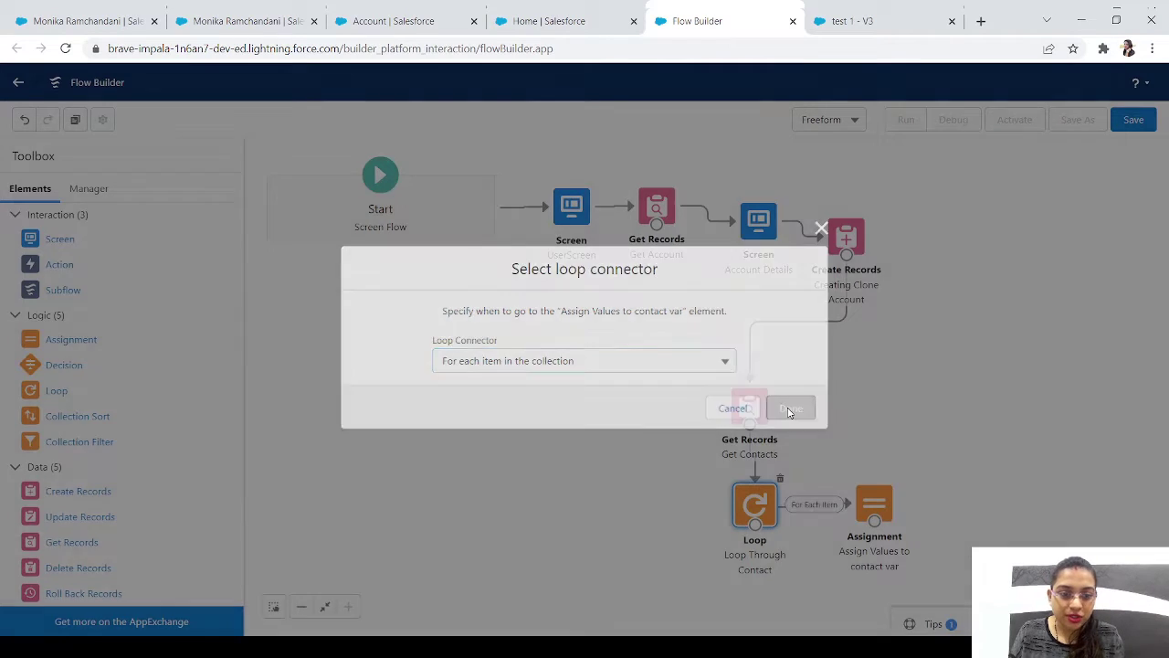
drag(58, 340, 887, 405)
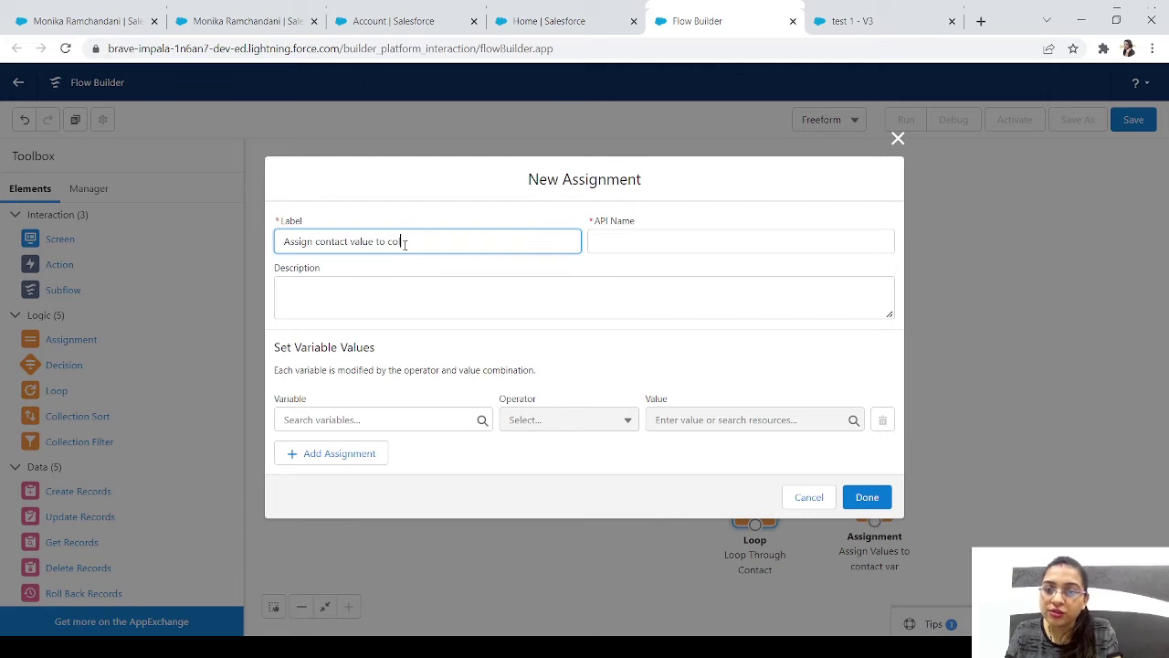
Make 'Assign contact value to collection' Add VarNewContactCol to the VarNewContactCol collection
key(Tab)
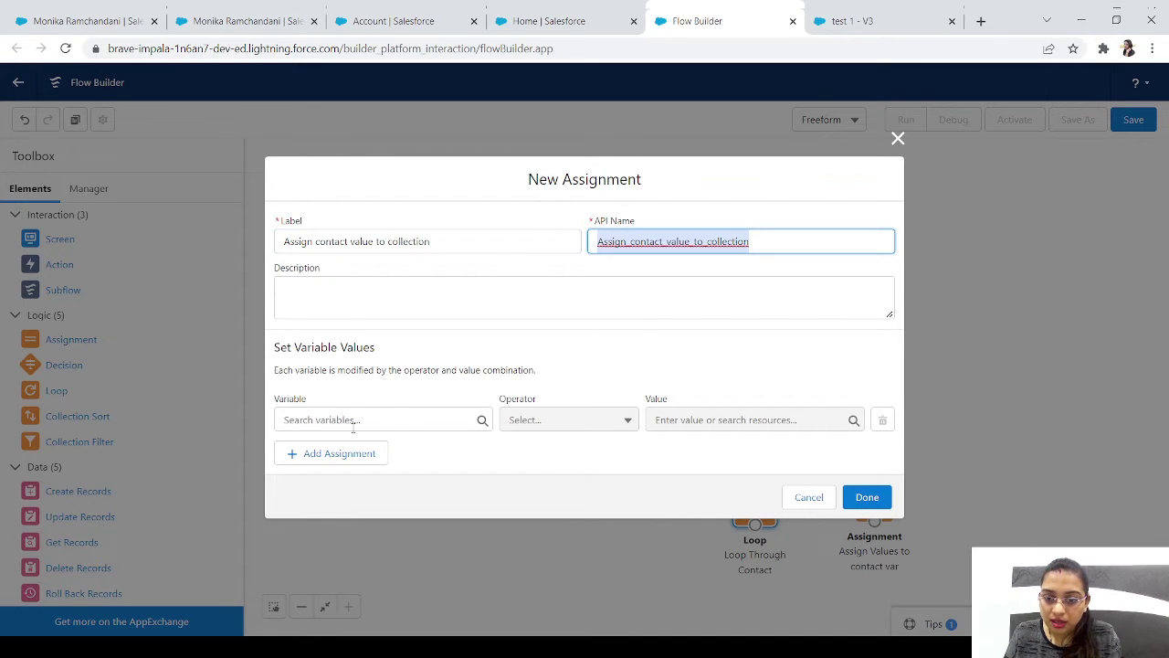
click(349, 420)
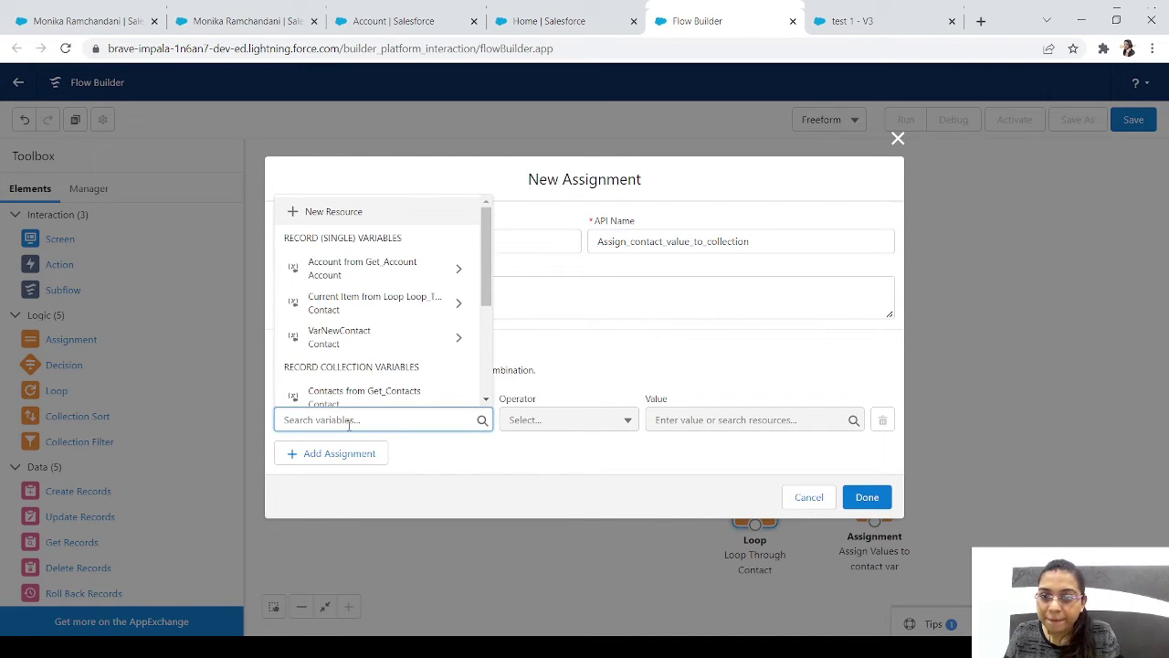
text(coll)
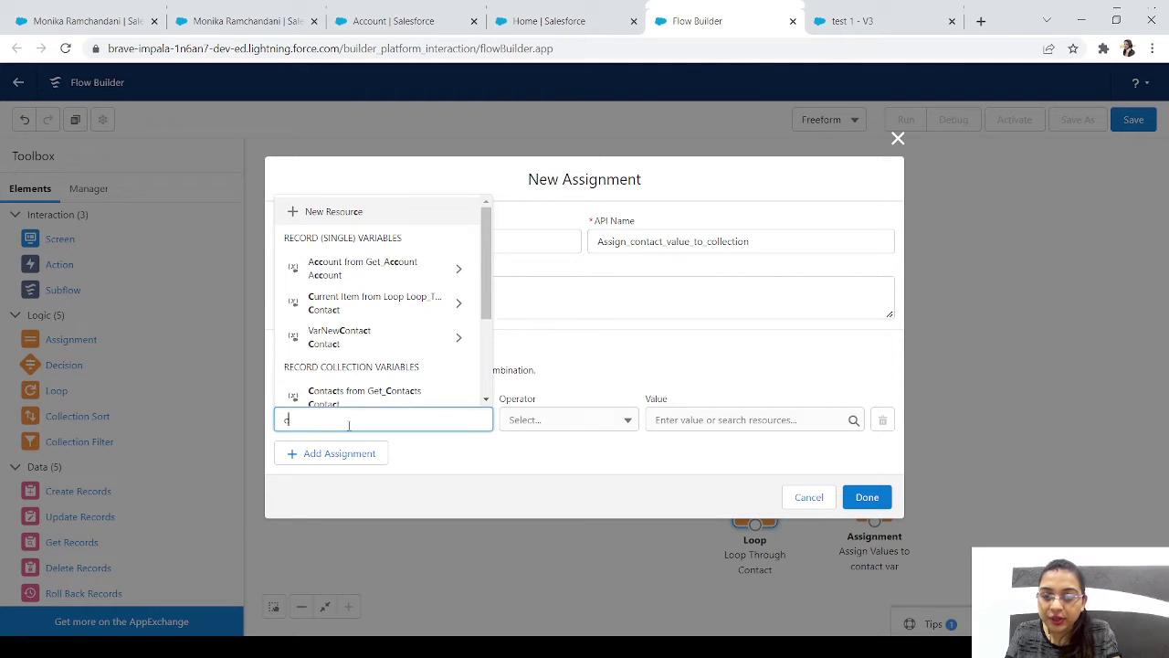
key(BackSpace)
key(BackSpace)
key(BackSpace)
text(varnewcon)
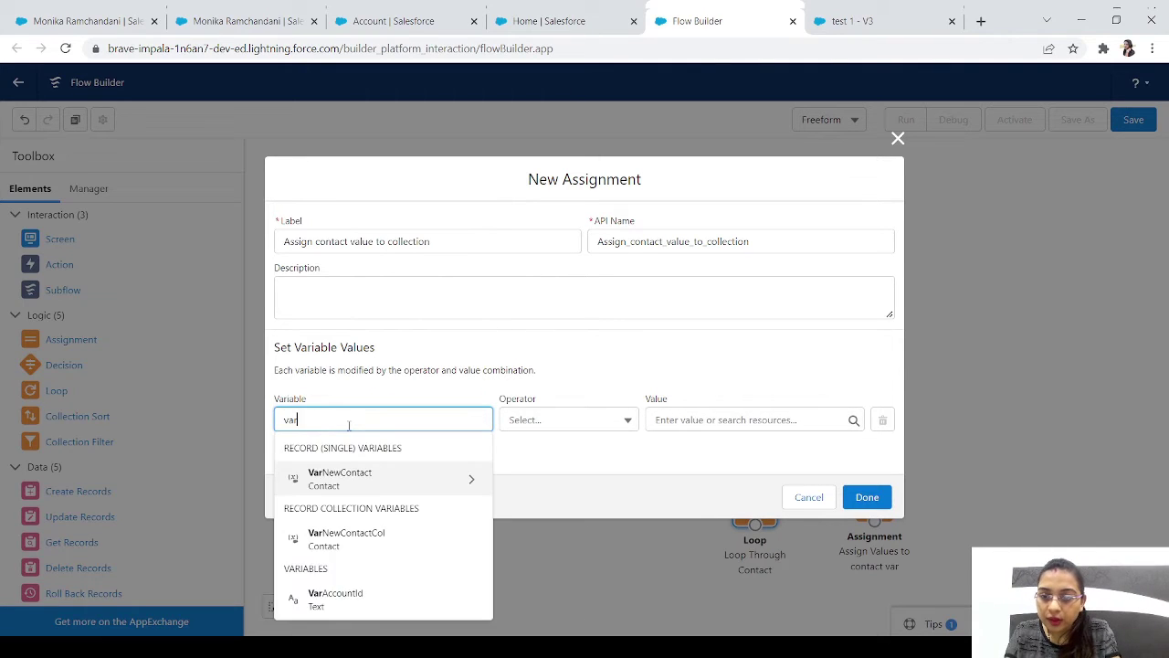
click(348, 544)
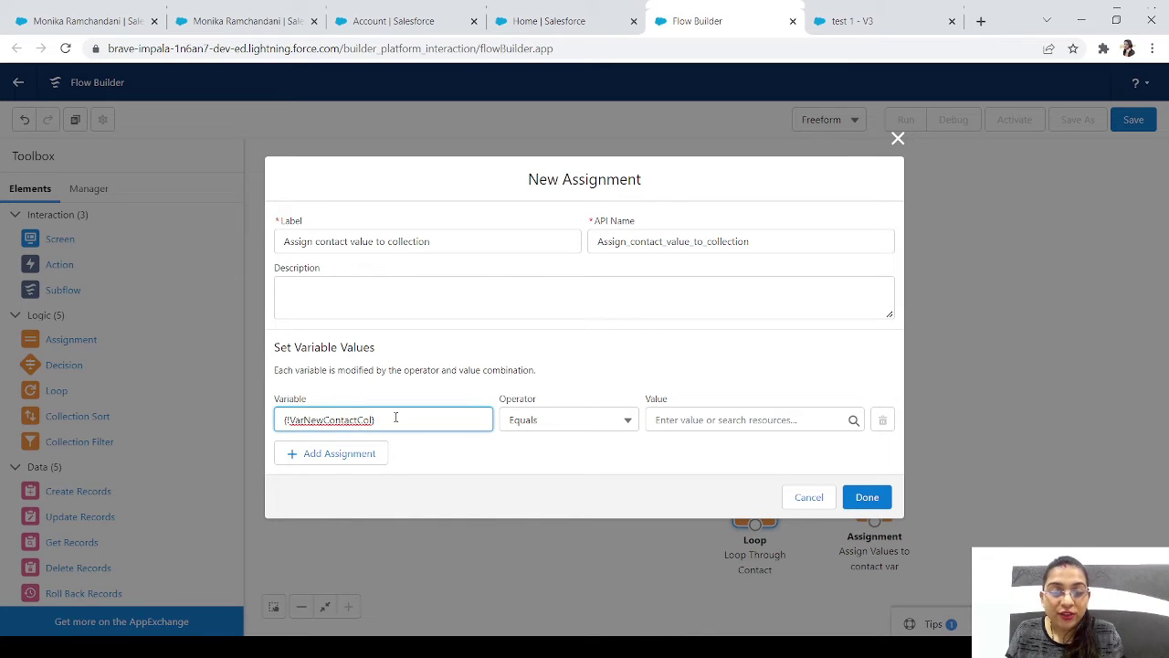
click(594, 422)
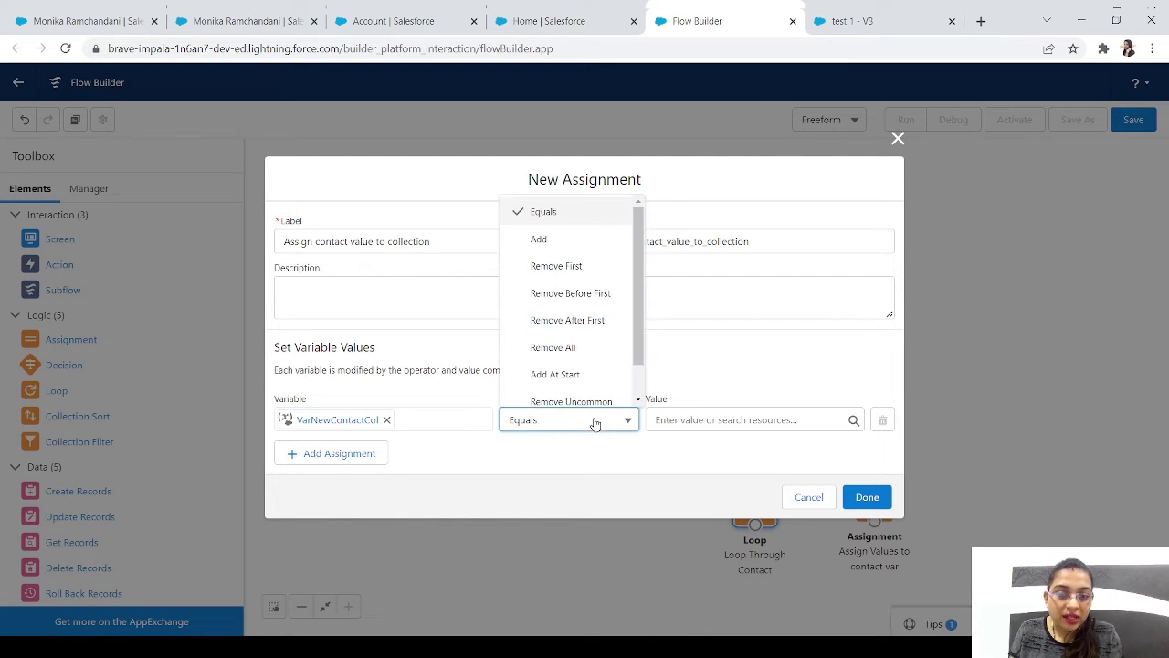
click(541, 239)
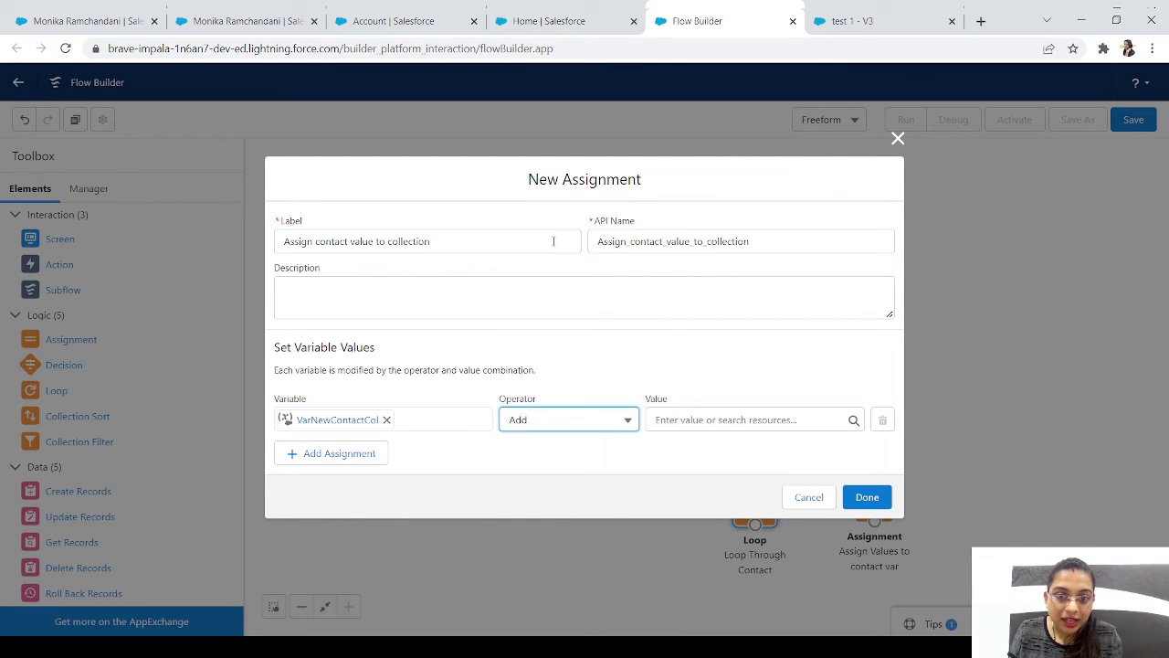
click(719, 419)
text(varnewco)
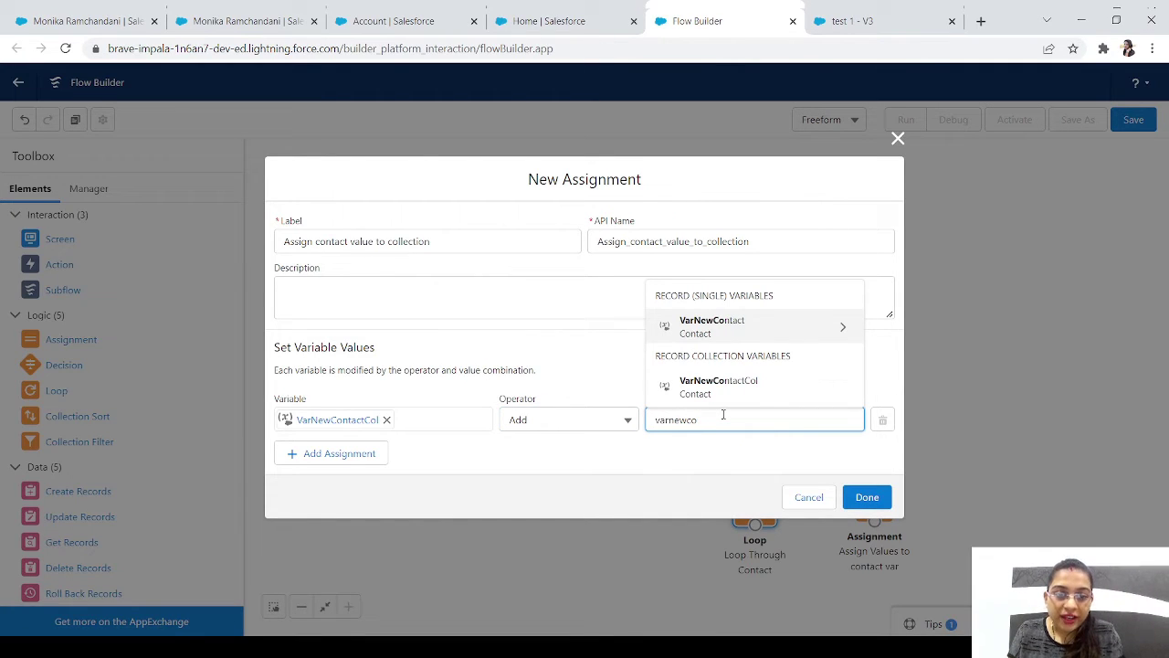
click(733, 389)
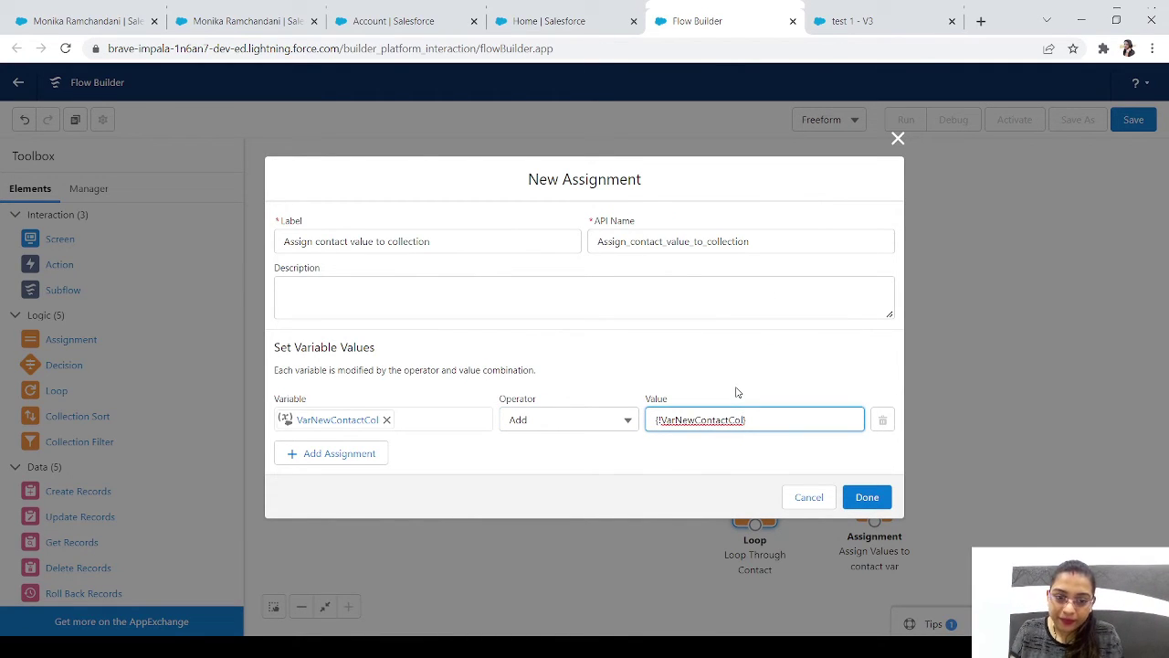
click(881, 507)
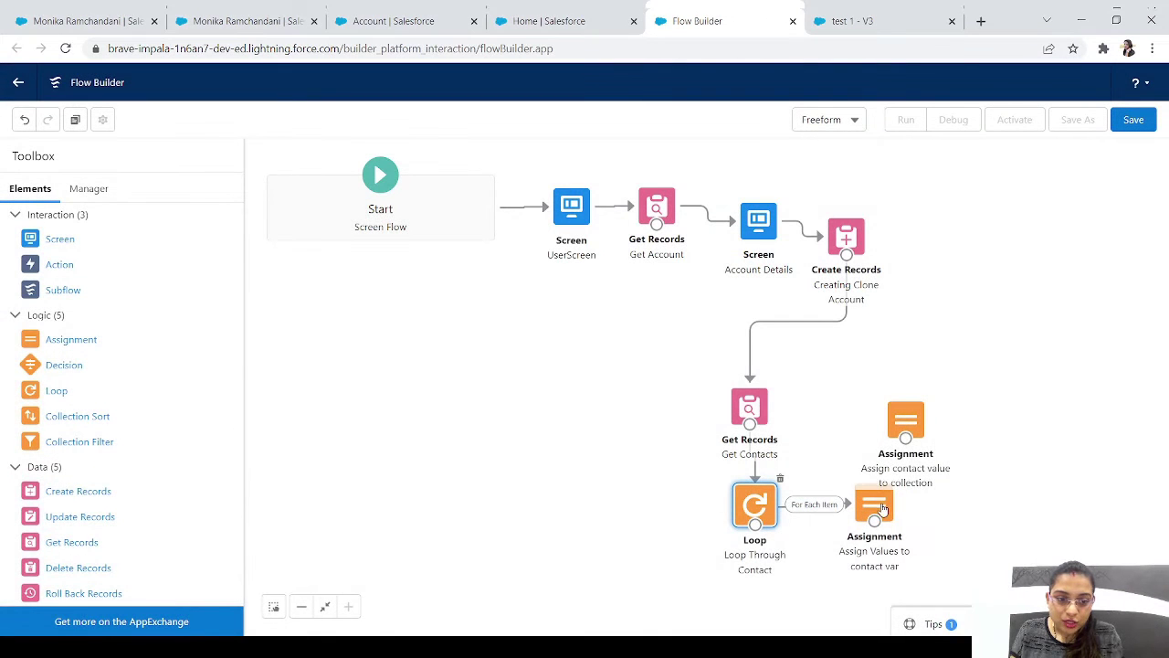
Connect Assign Values to contact var to the collection assignment
drag(882, 507, 850, 494)
mouse_move(868, 416)
mouse_down()
mouse_move(809, 398)
mouse_move(825, 397)
mouse_up()
drag(833, 518, 820, 416)
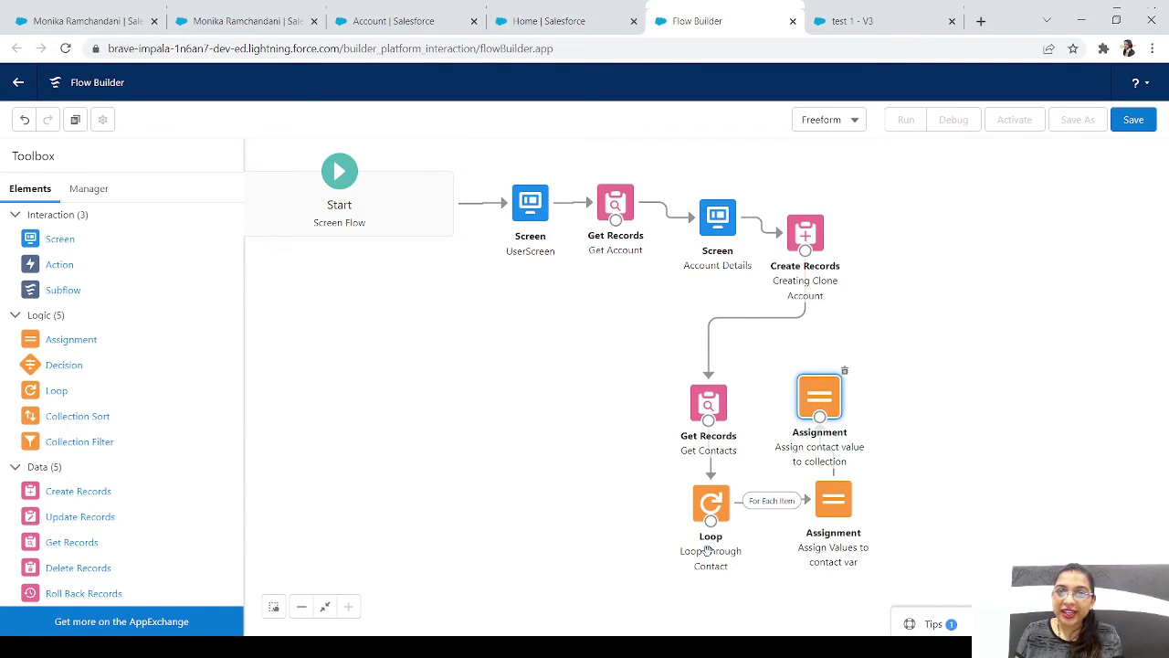
Review both assignments' settings without changing them
double_click(833, 502)
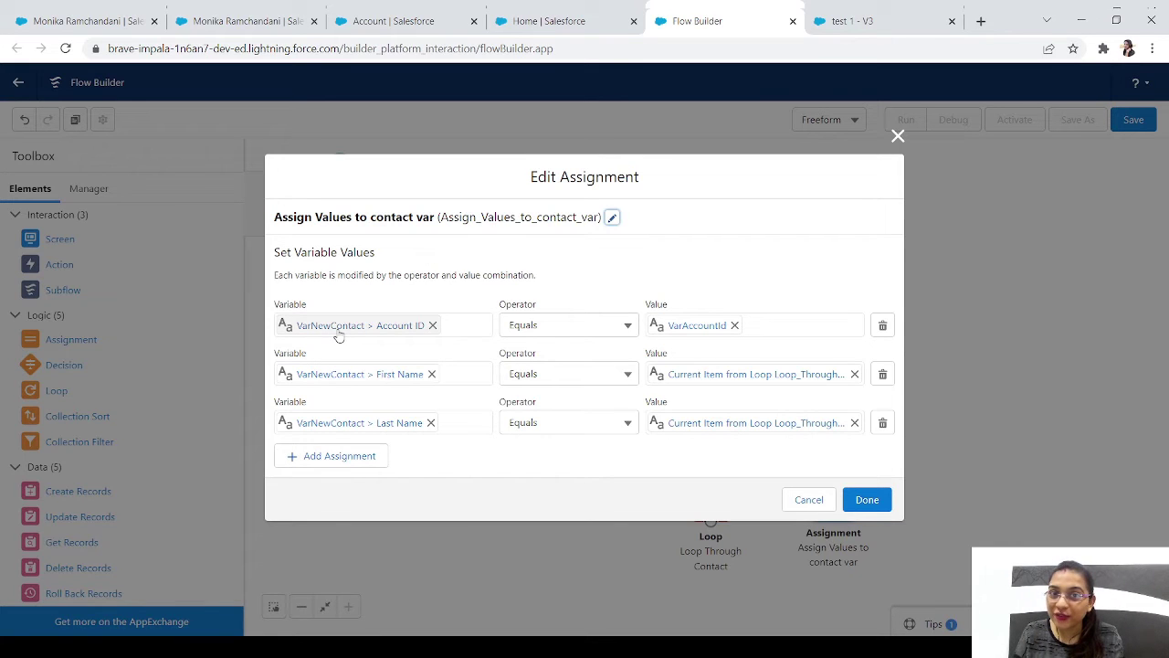
click(867, 501)
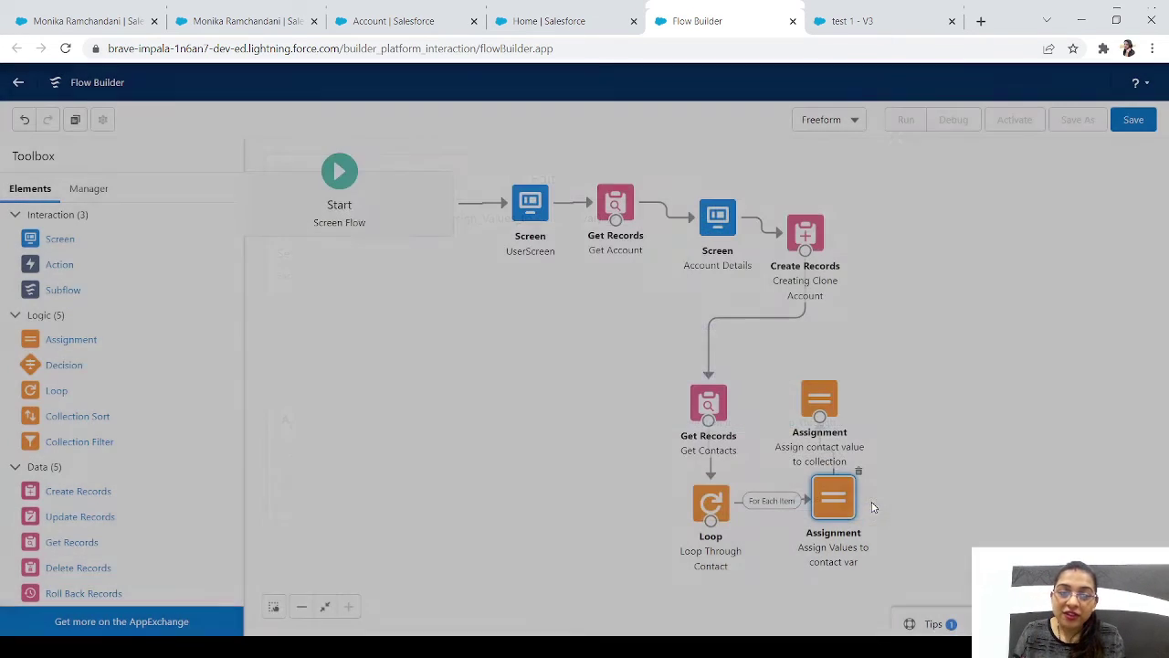
double_click(816, 394)
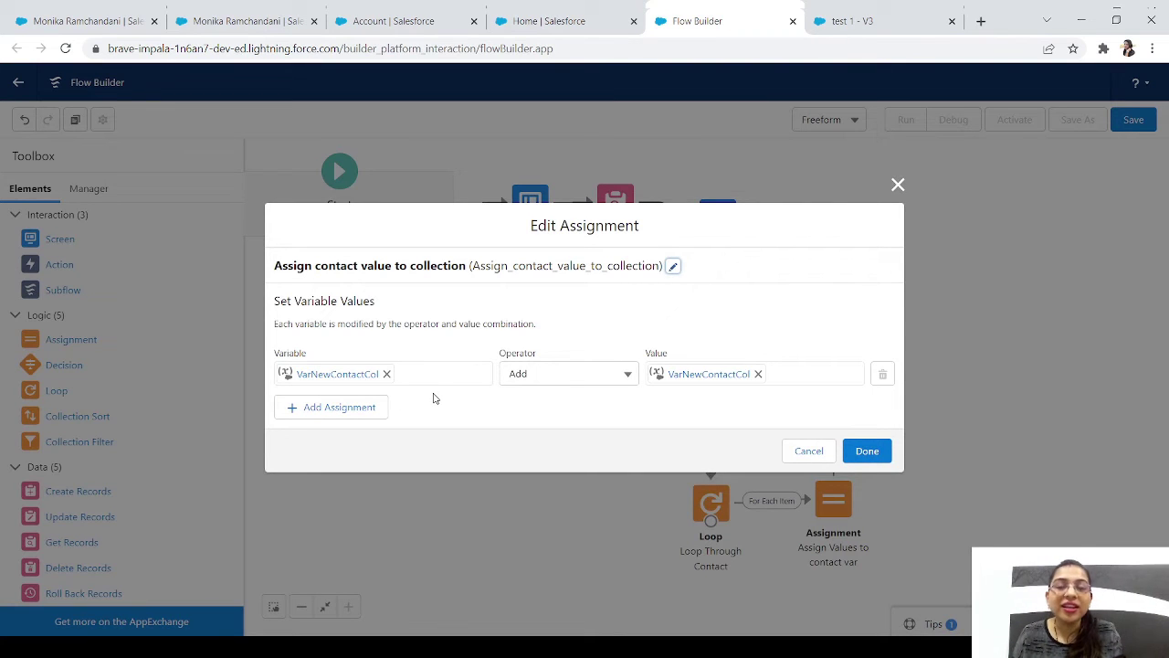
click(867, 451)
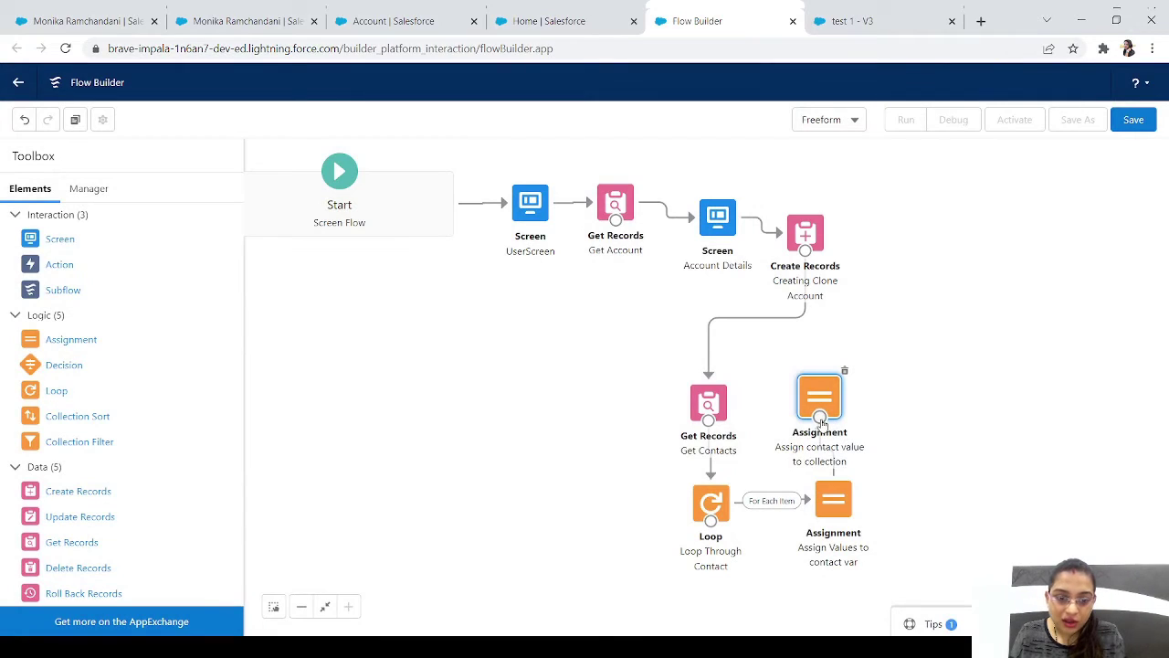
Connect the collection assignment back to Loop Through Contact and reposition both assignments
drag(820, 420, 711, 502)
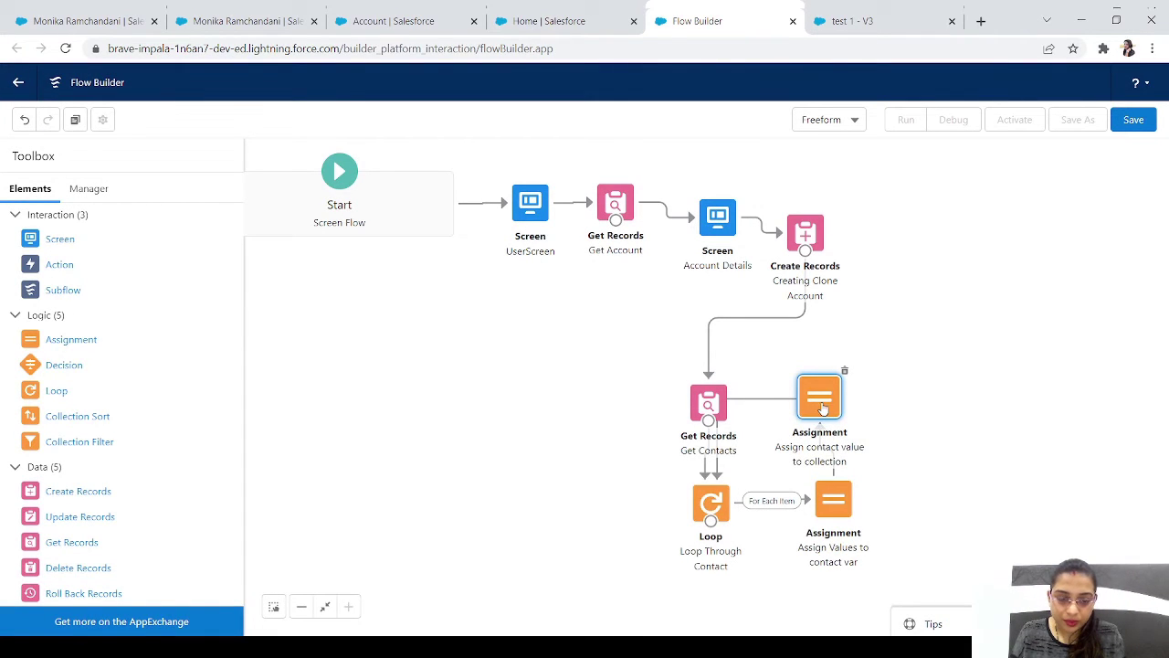
drag(822, 408, 893, 390)
drag(845, 508, 902, 516)
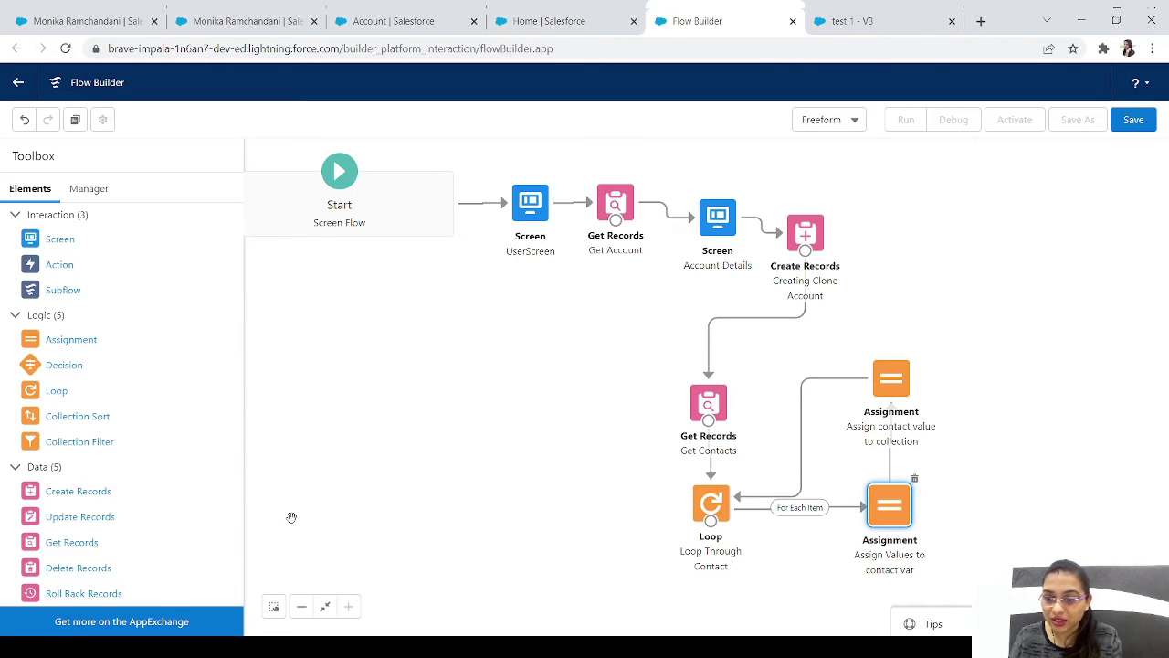
drag(89, 493, 1034, 448)
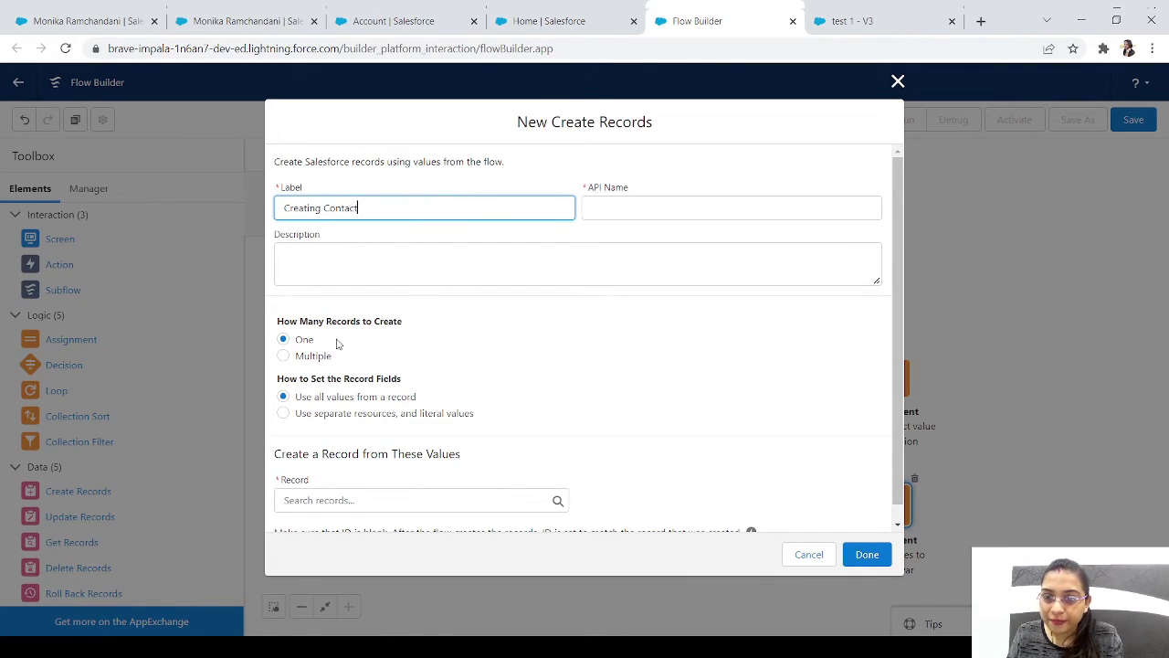
Configure 'Creating Contact' to create multiple records from VarNewContactCol
click(545, 408)
click(310, 359)
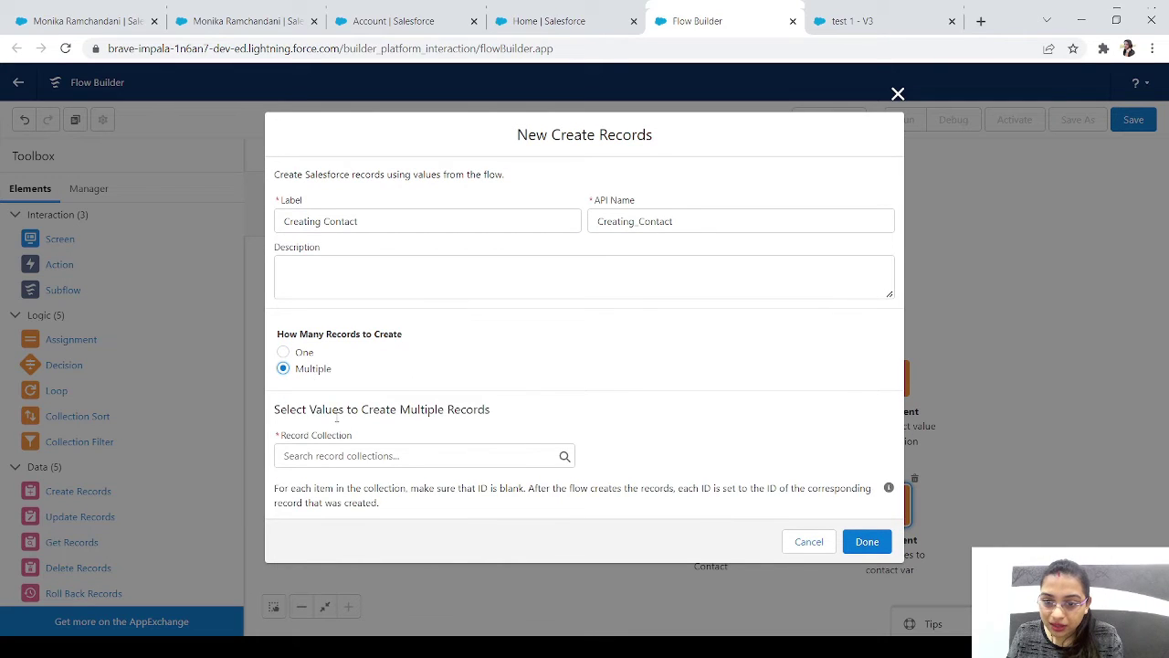
click(333, 456)
text(var)
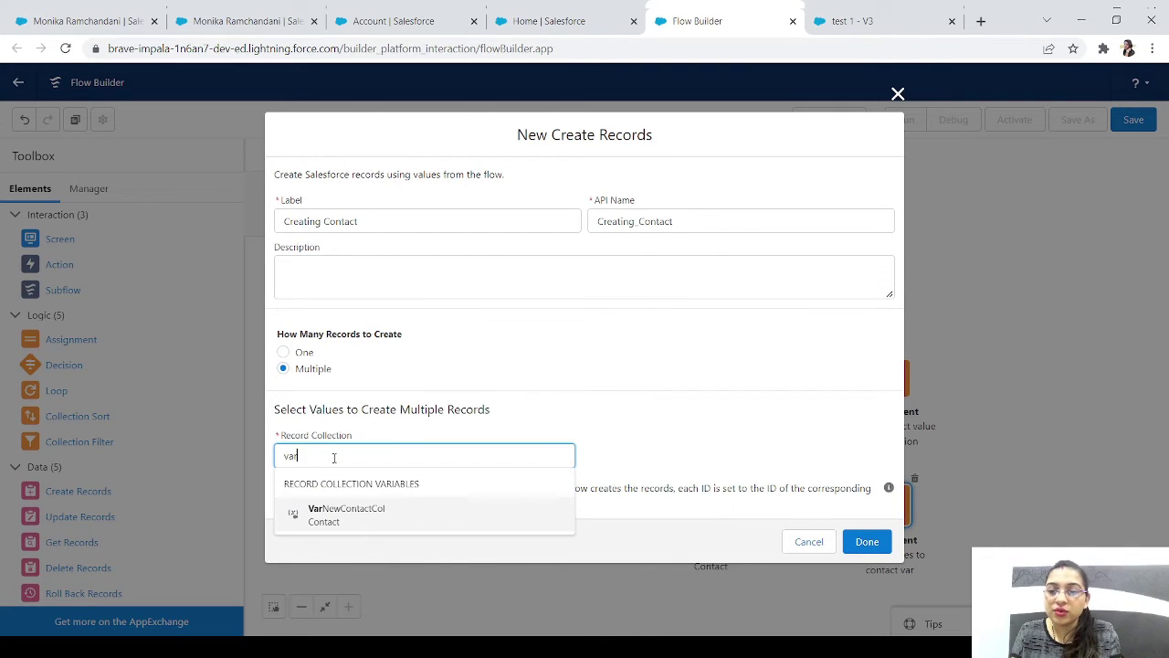
click(370, 515)
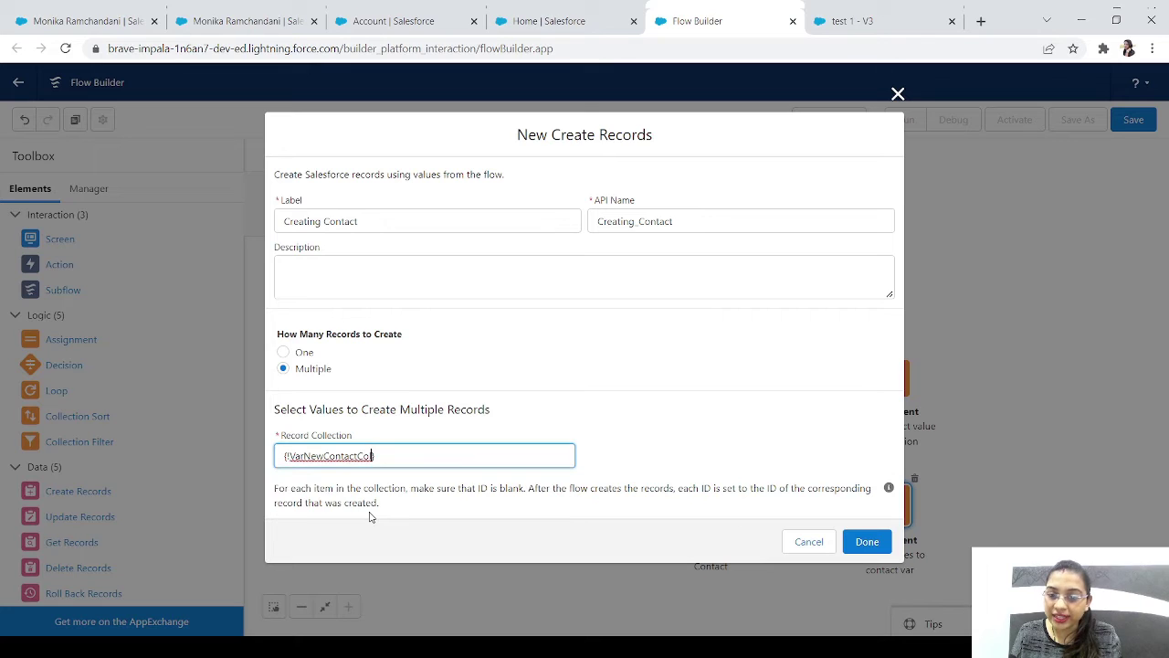
click(868, 542)
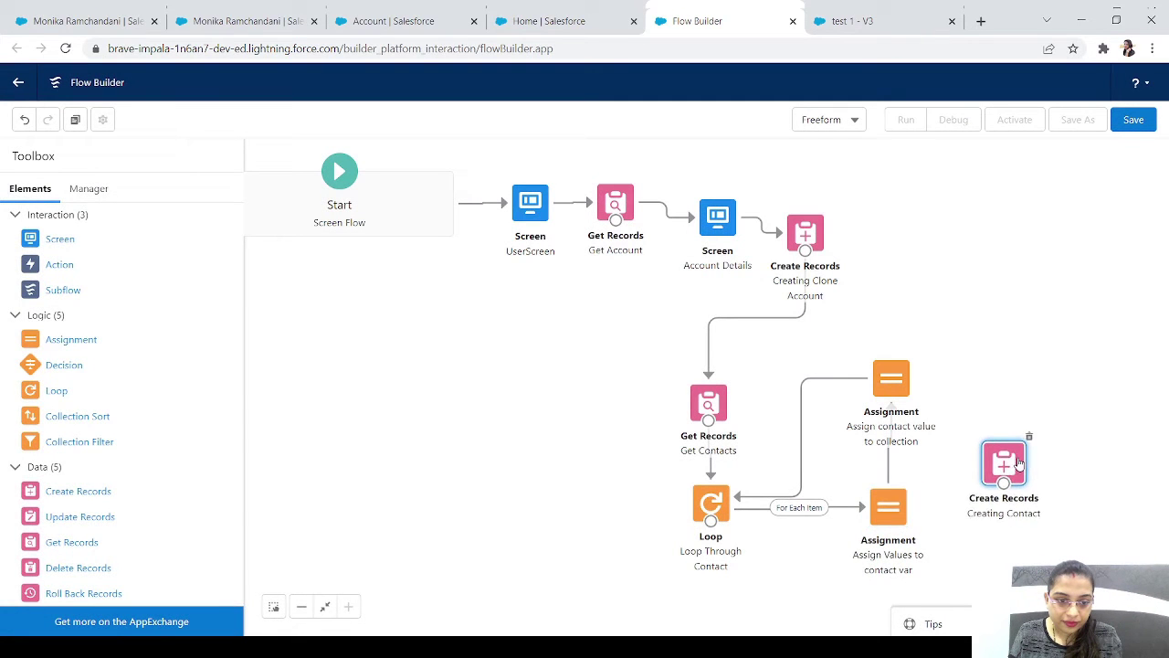
Place Creating Contact and rearrange the loop, Get Contacts and assignments more compactly
click(1029, 468)
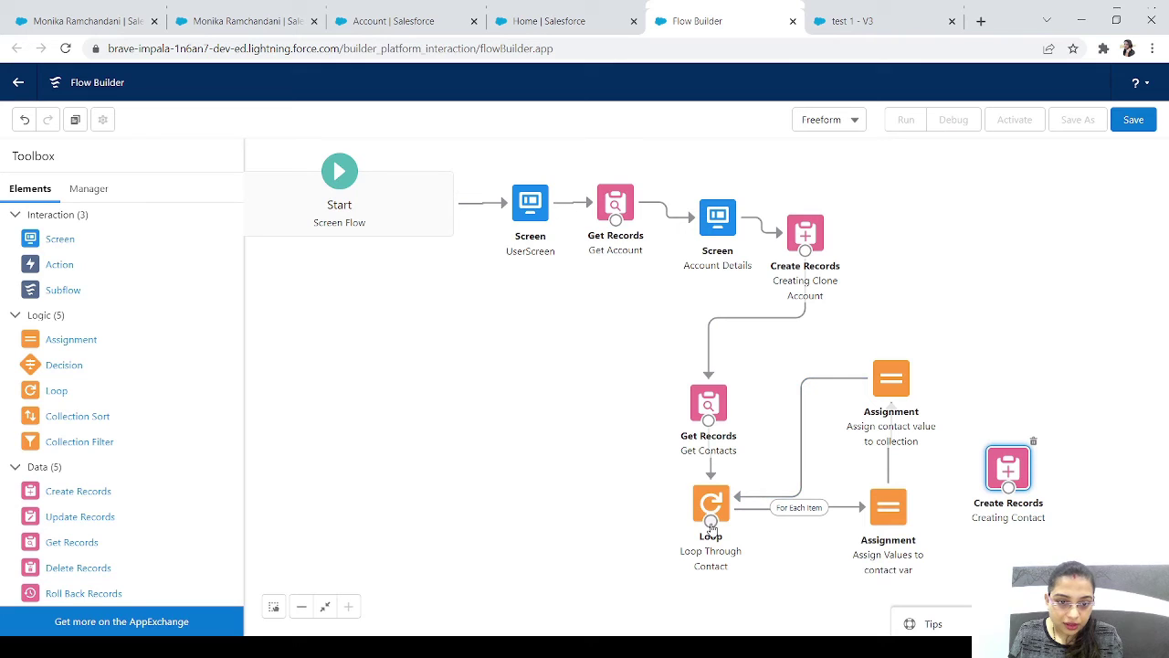
drag(900, 377, 1042, 259)
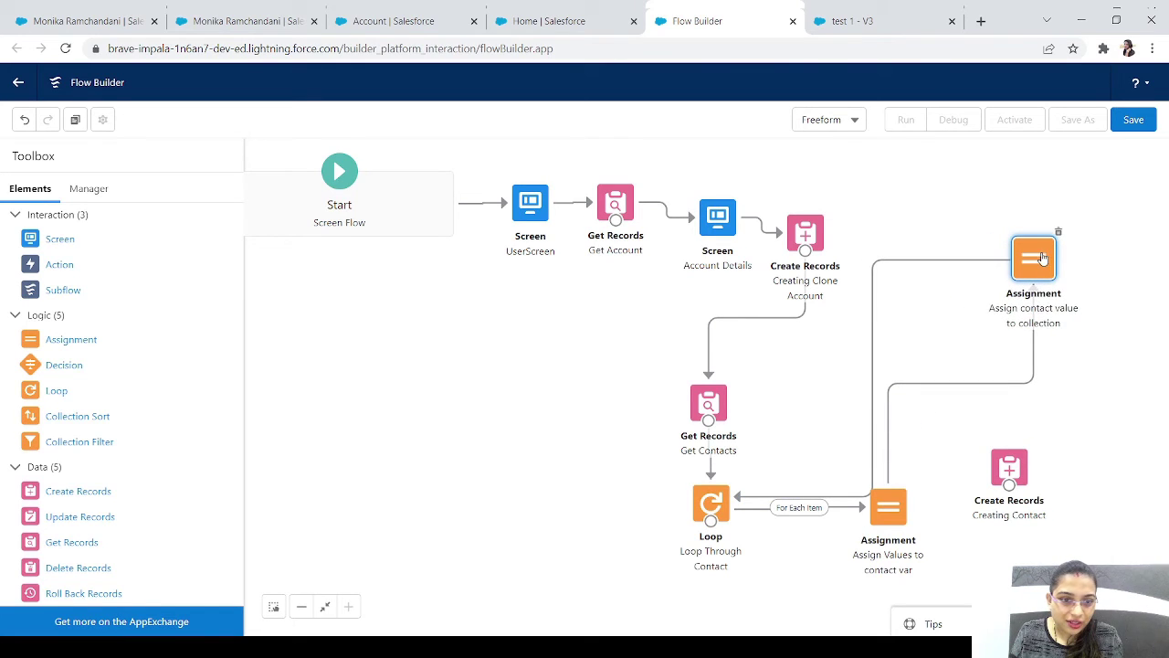
drag(709, 402, 818, 351)
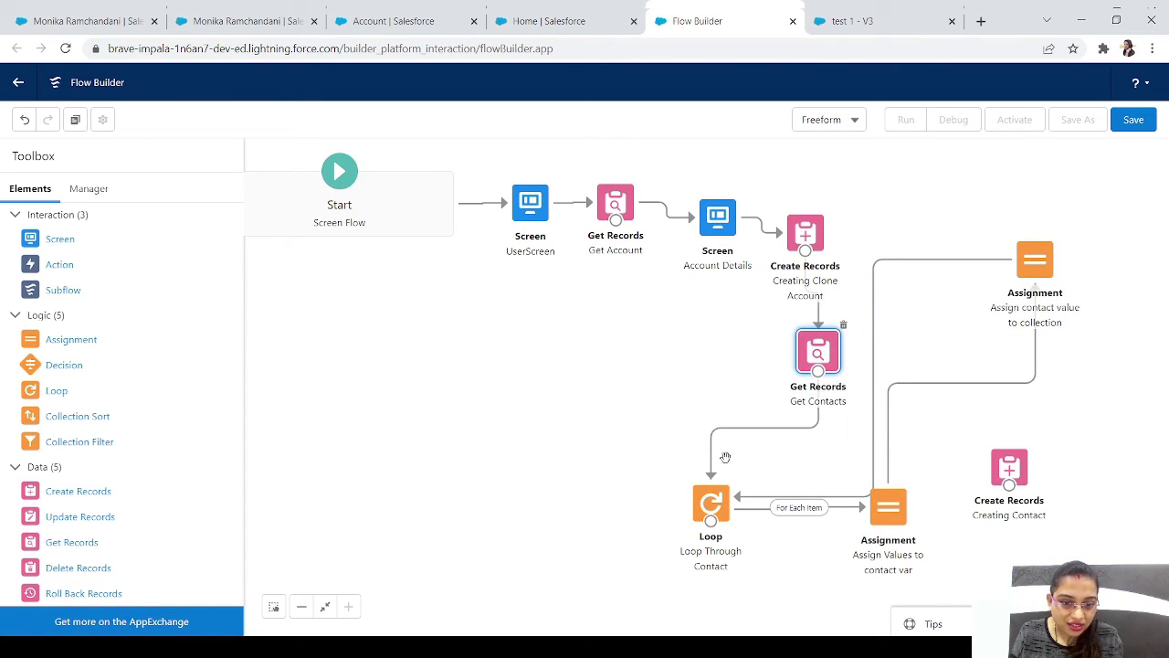
drag(722, 494, 905, 264)
drag(1045, 258, 1060, 302)
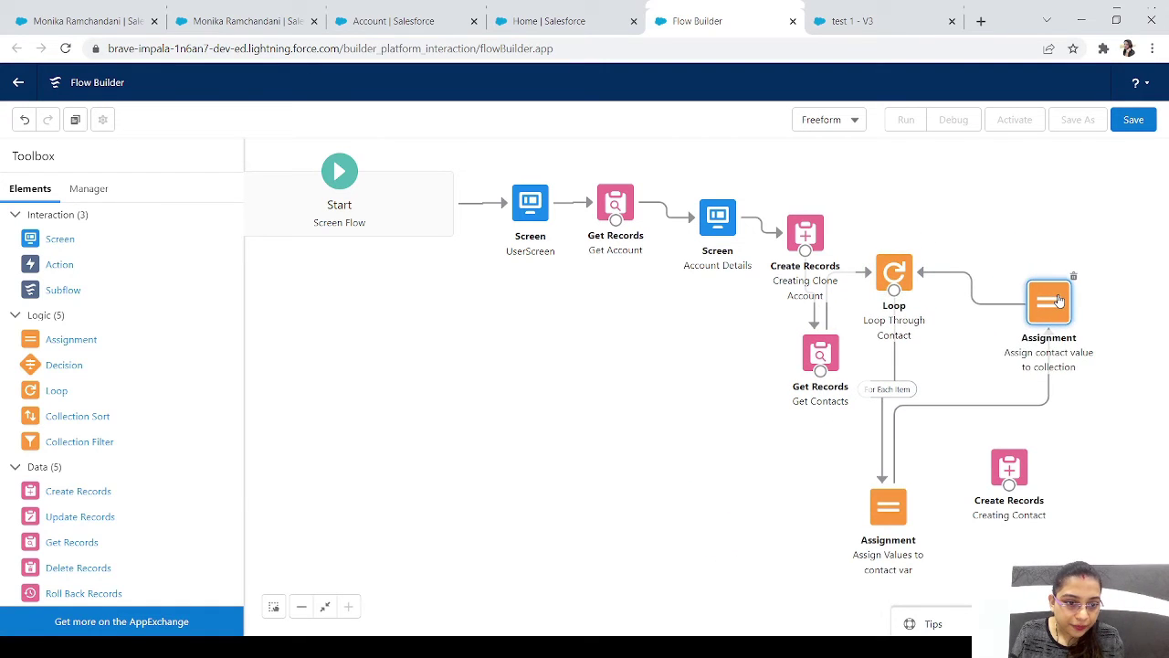
drag(888, 505, 1092, 493)
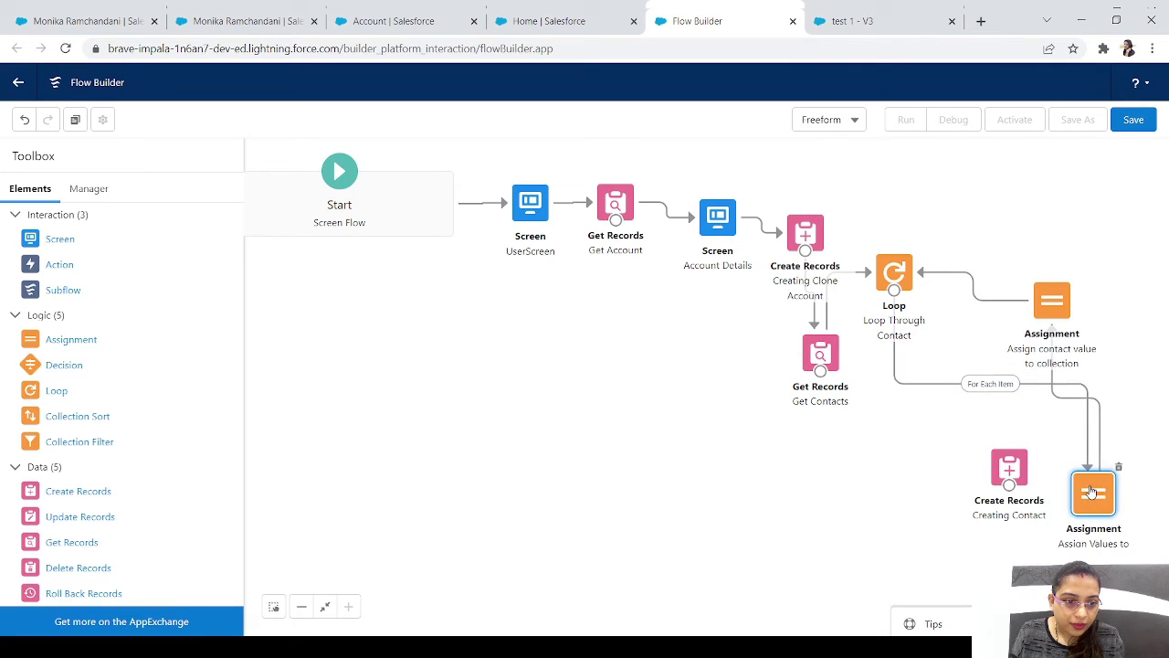
drag(1012, 479, 926, 492)
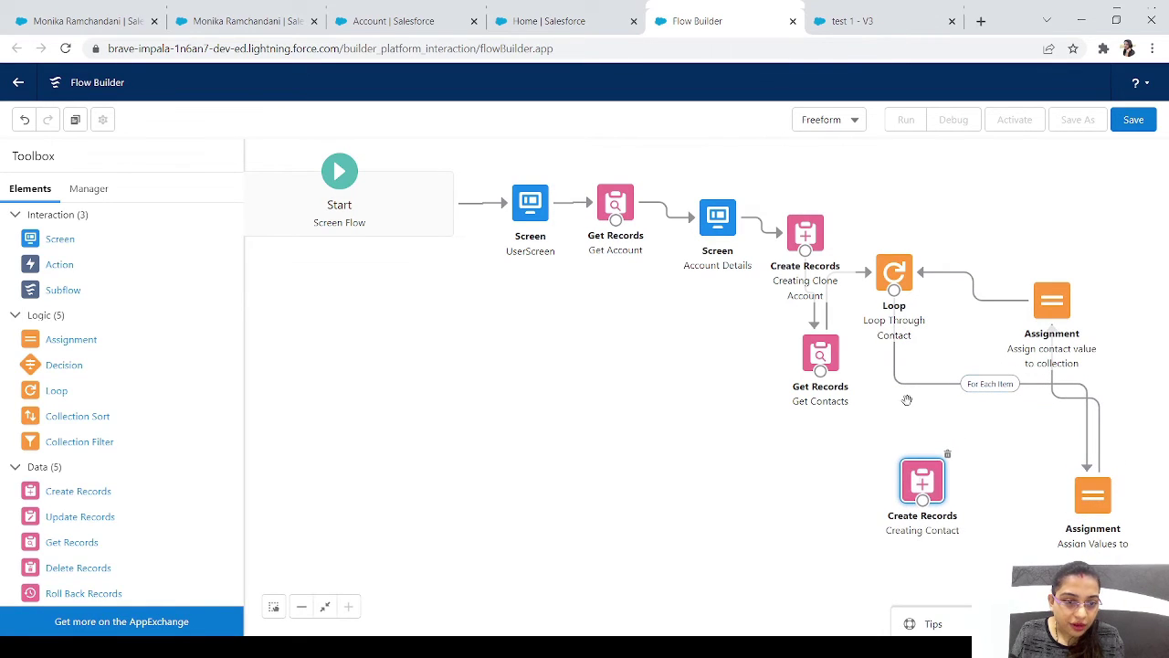
Route the Loop's After Last Item path to Creating Contact and tidy positions
drag(894, 290, 923, 507)
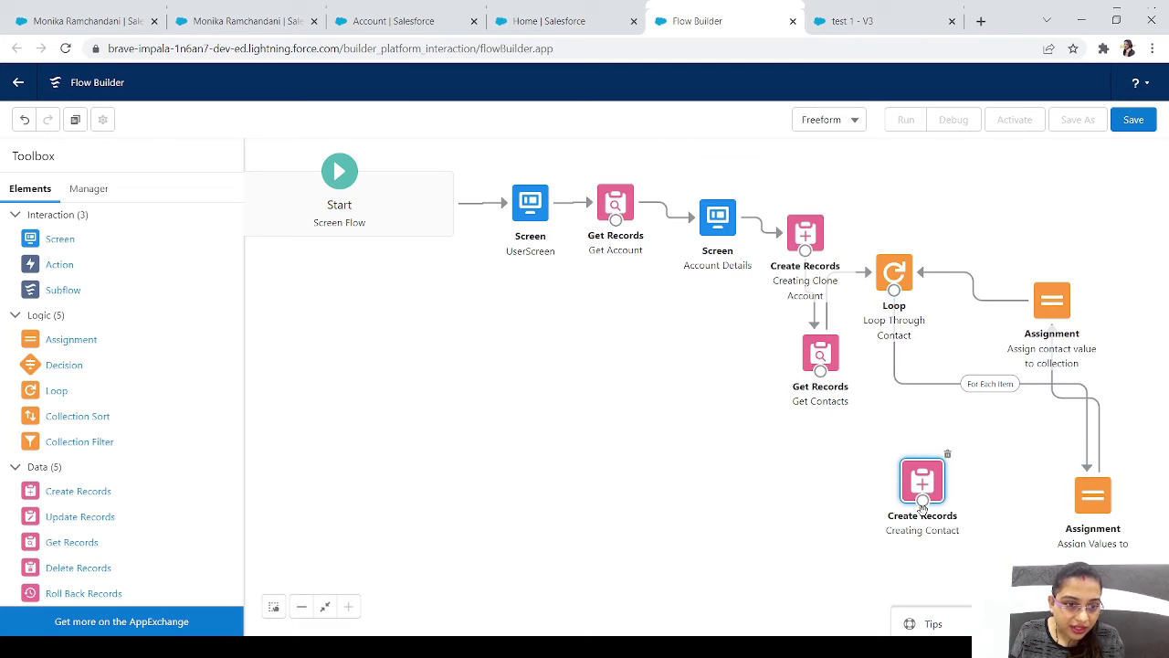
drag(894, 290, 891, 507)
drag(822, 354, 782, 367)
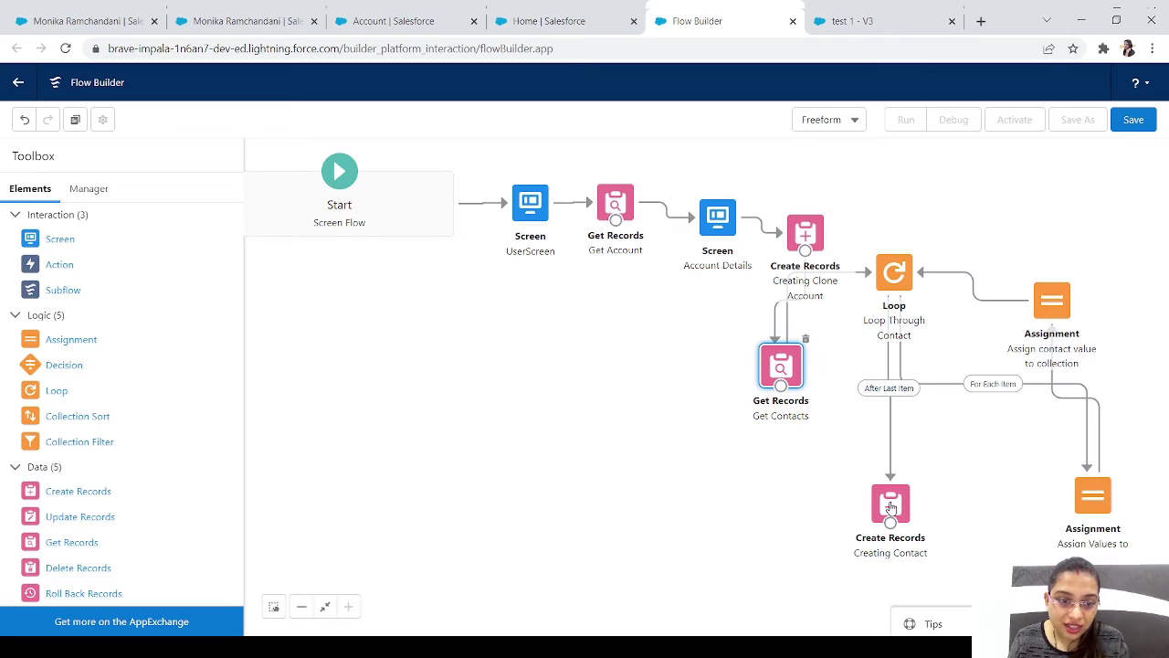
drag(890, 507, 890, 475)
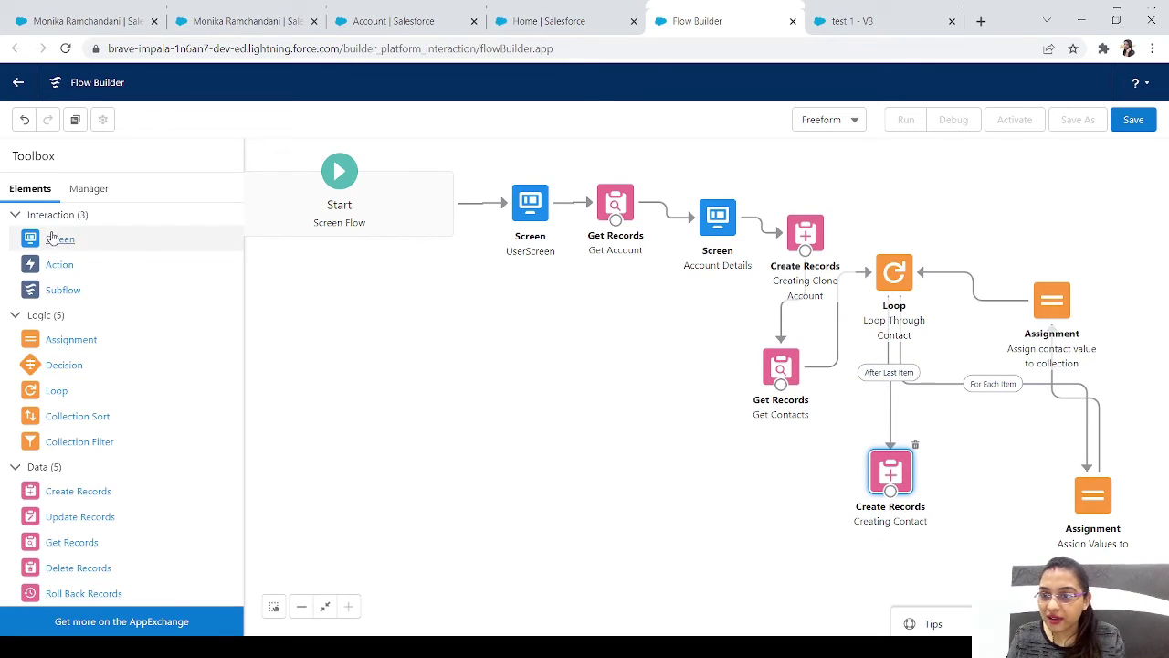
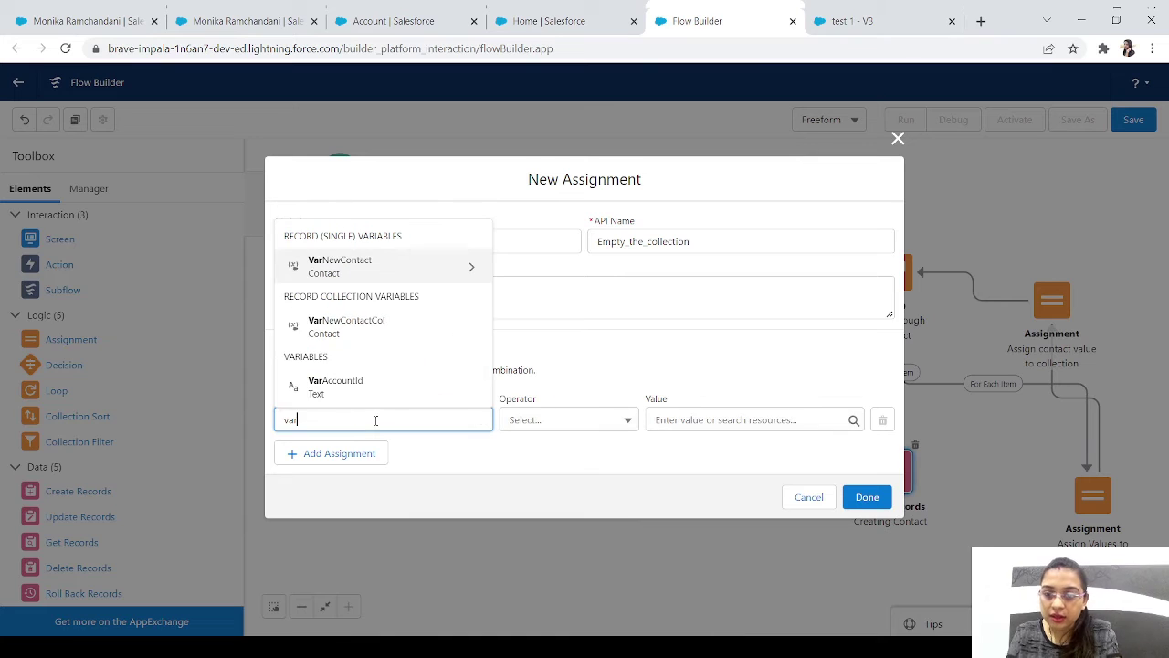
Set VarNewContactCol Equals a new Variable resource in the Empty the collection assignment
text(new)
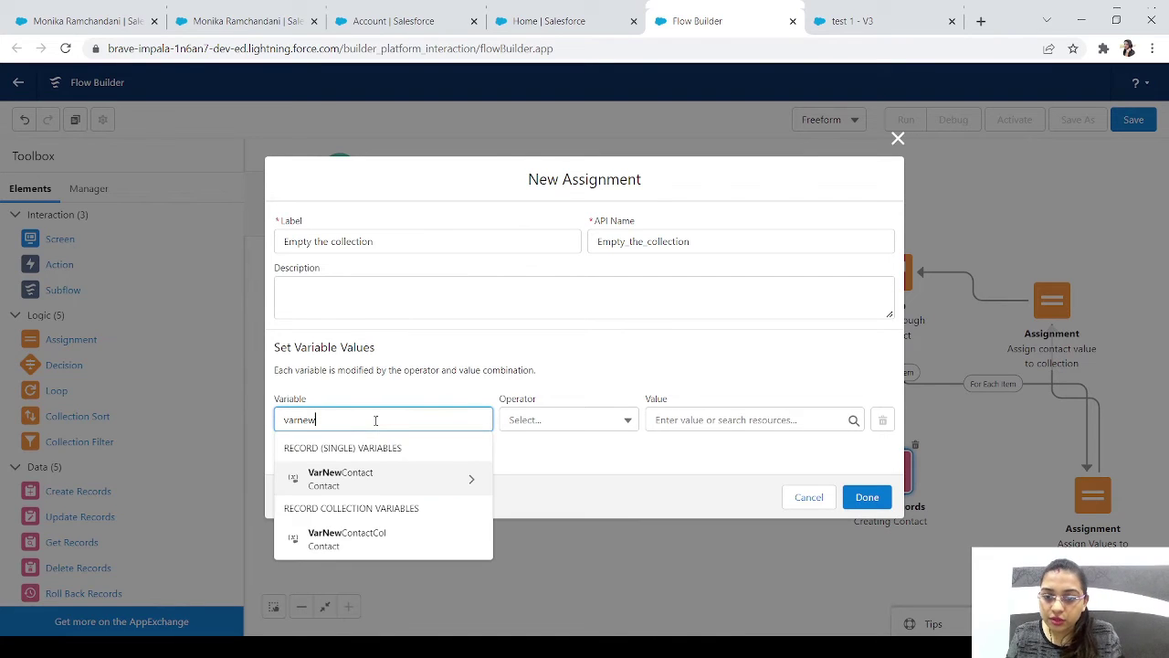
click(365, 546)
click(721, 419)
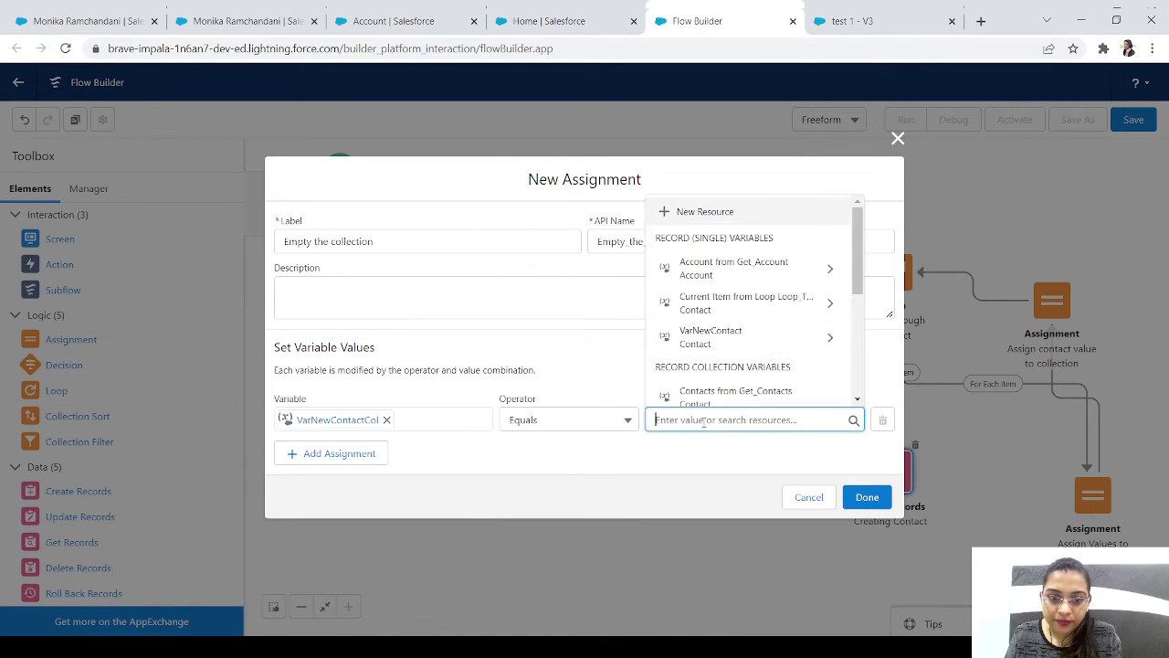
click(702, 211)
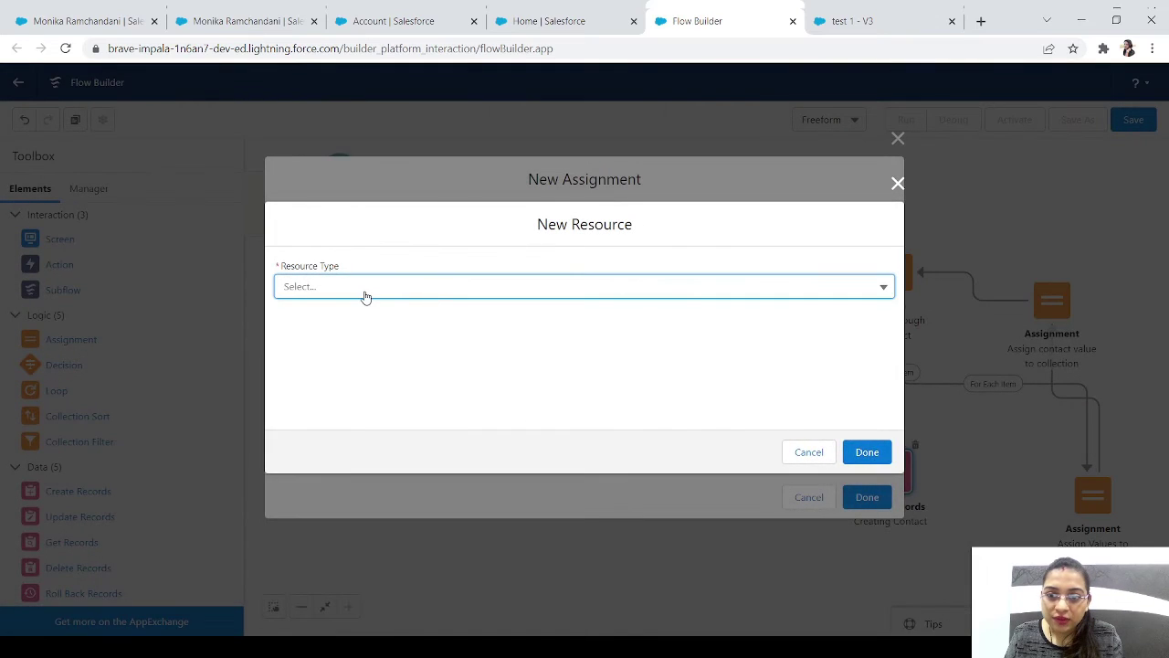
click(365, 292)
click(322, 317)
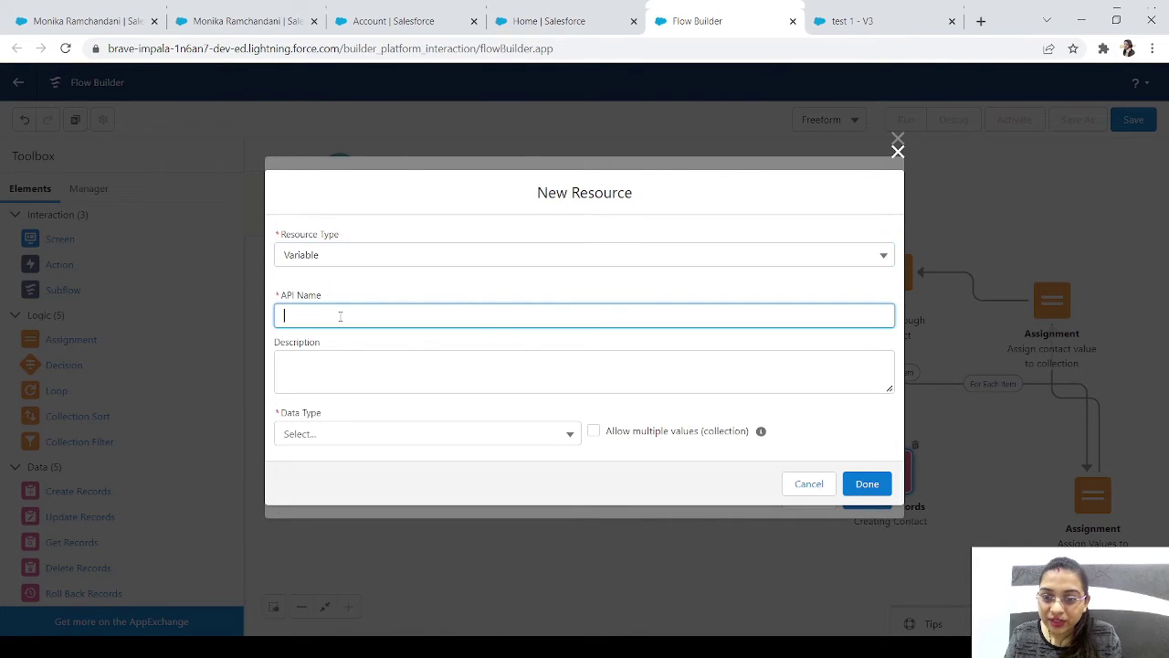
Define the new variable Empty as a Contact record collection and save the assignment
key(Tab)
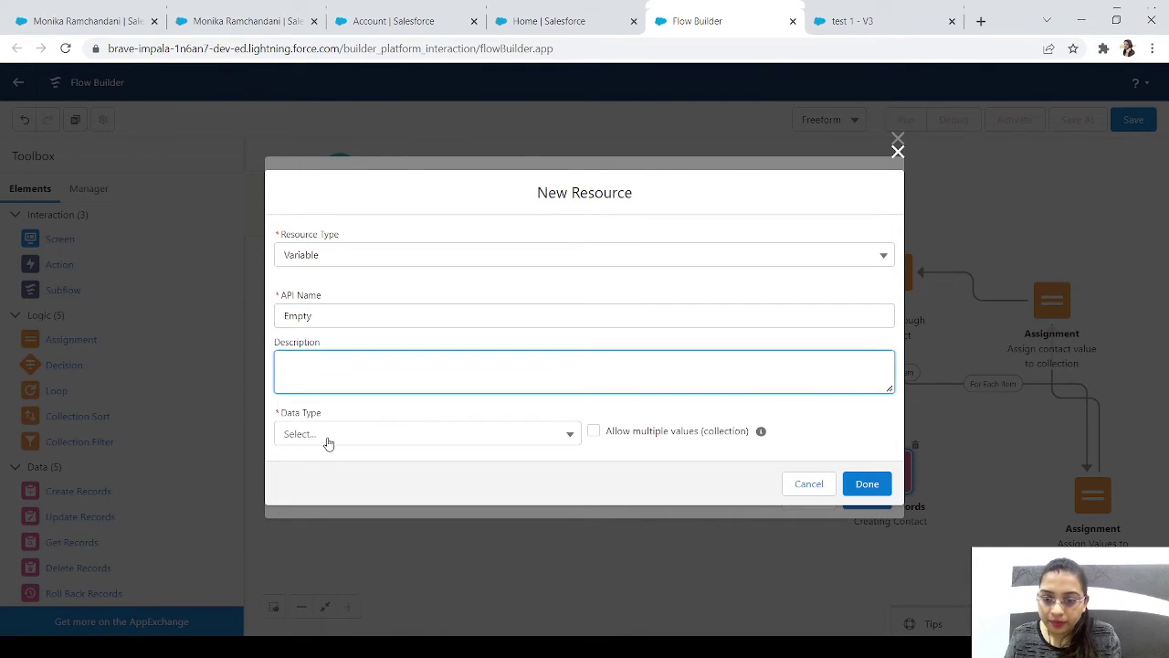
click(325, 434)
click(334, 249)
click(594, 384)
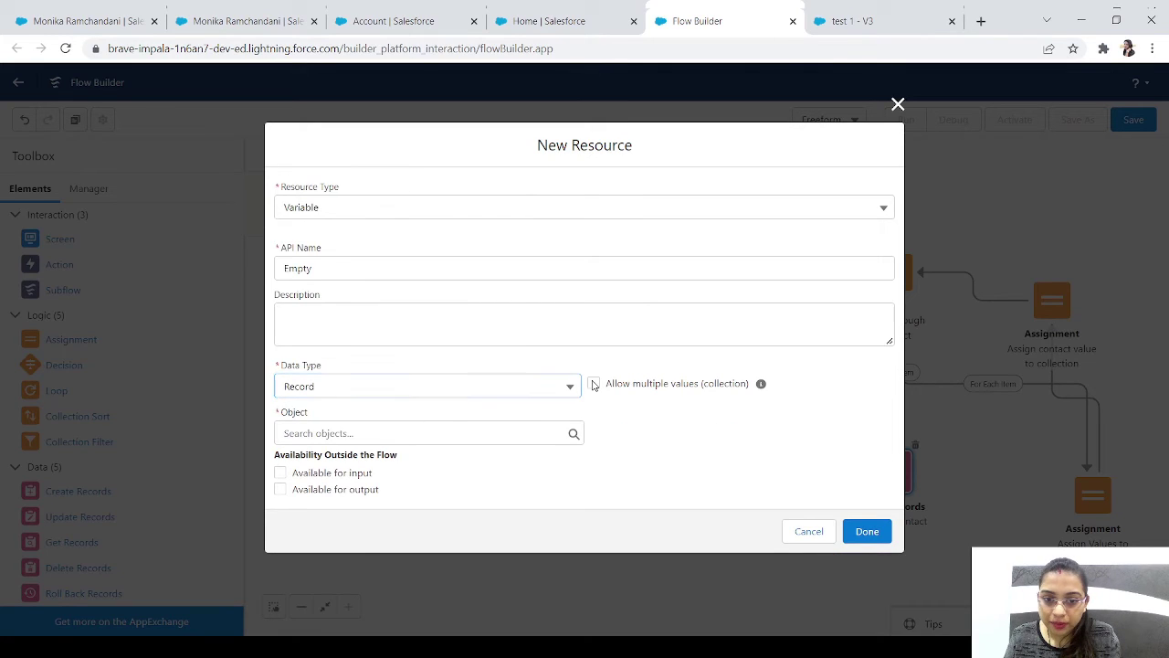
click(405, 433)
text(contact)
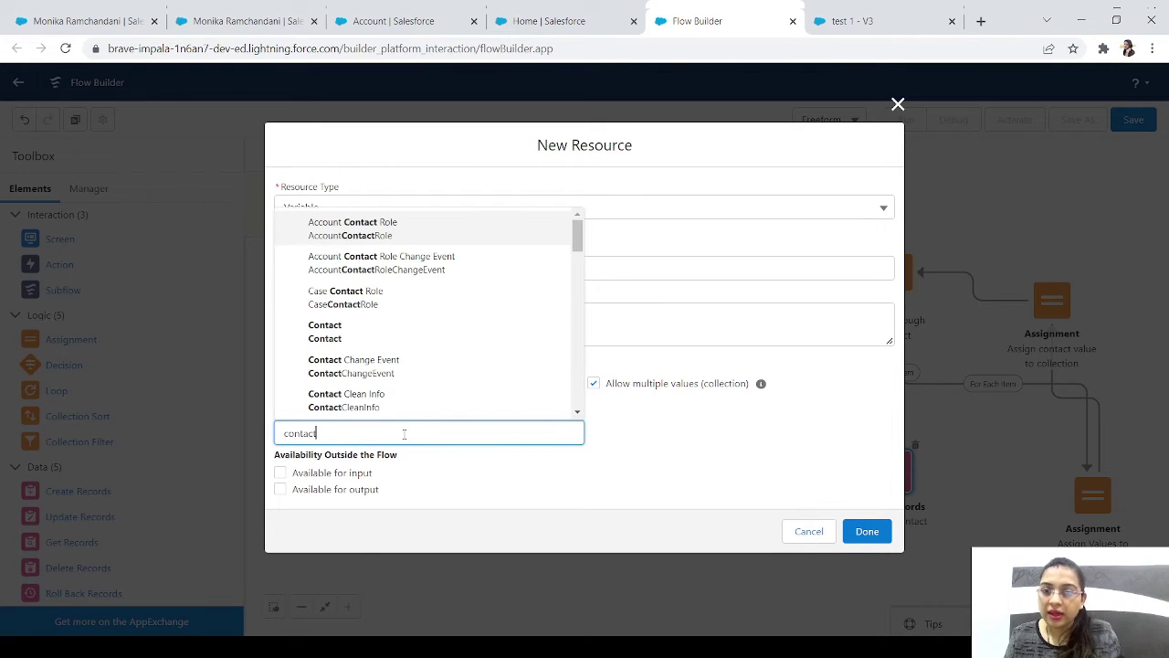
click(335, 329)
click(864, 530)
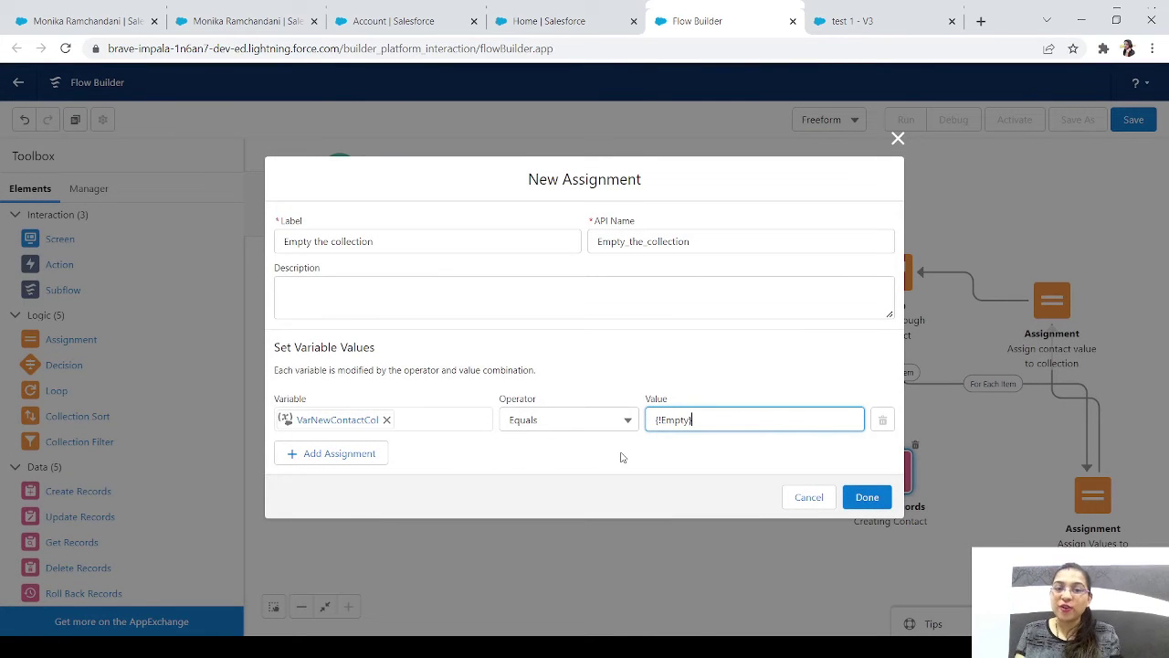
click(870, 500)
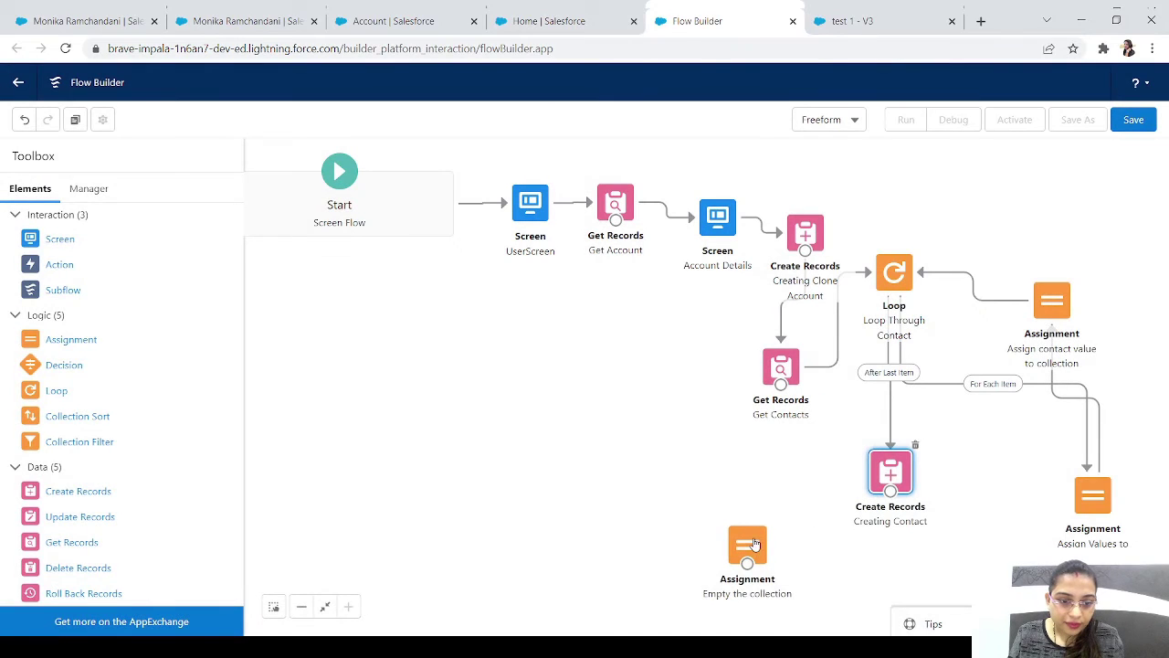
Connect Creating Contact to Empty the collection and add a screen with Display Text 'Process Complete!'
drag(754, 544, 784, 512)
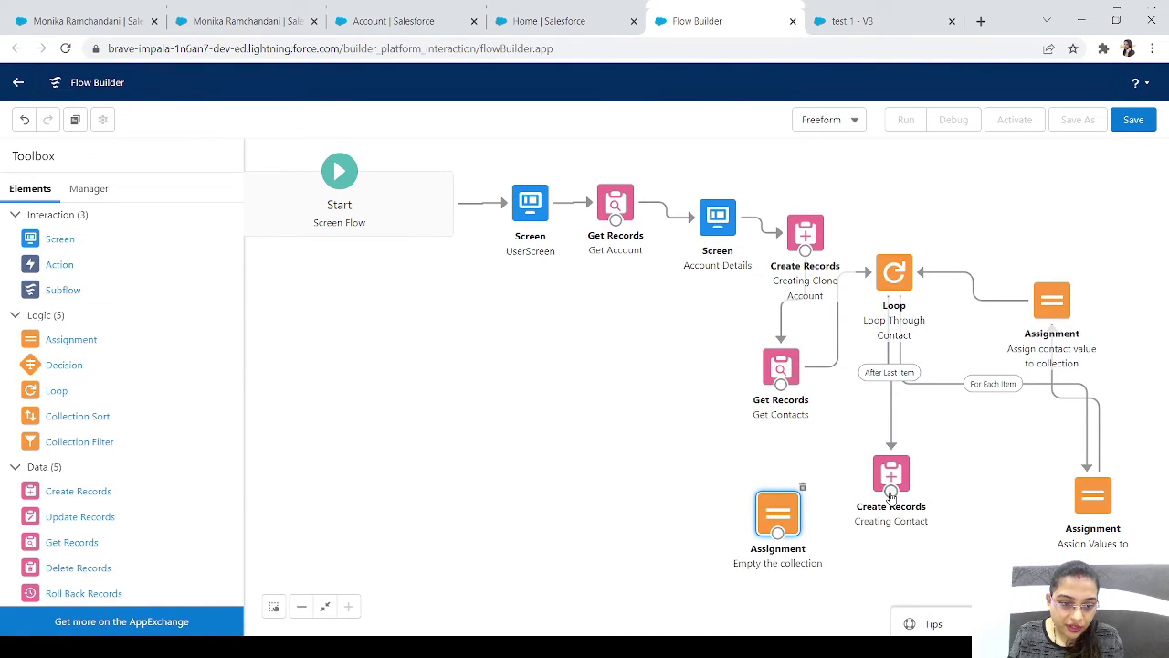
drag(890, 491, 777, 513)
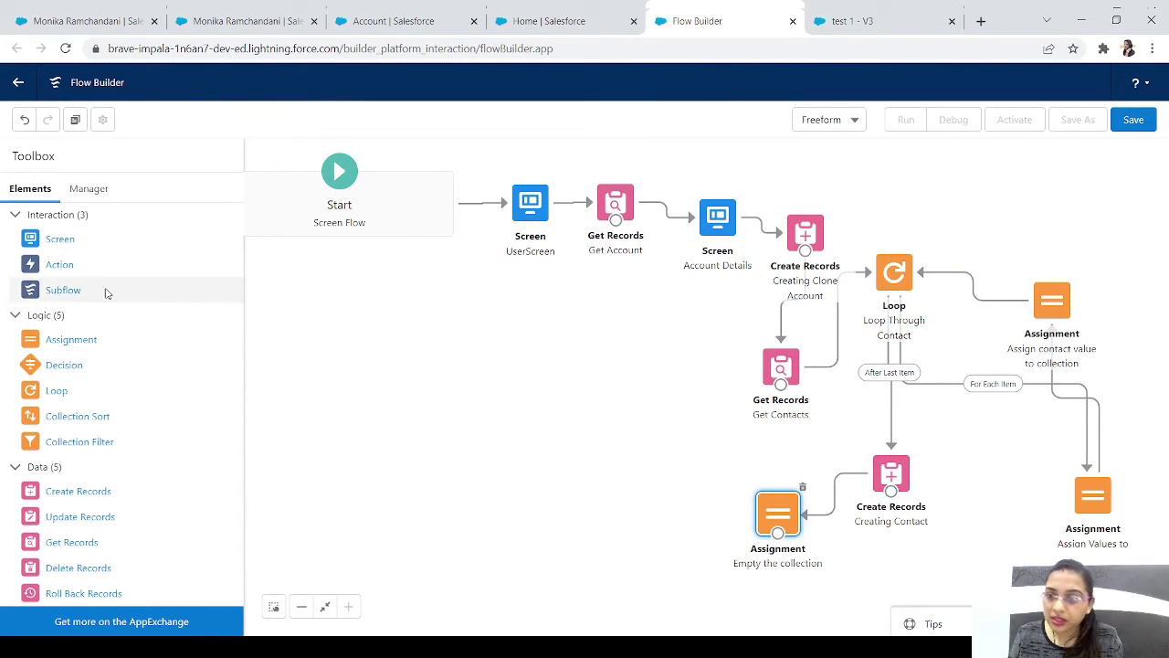
drag(59, 240, 522, 469)
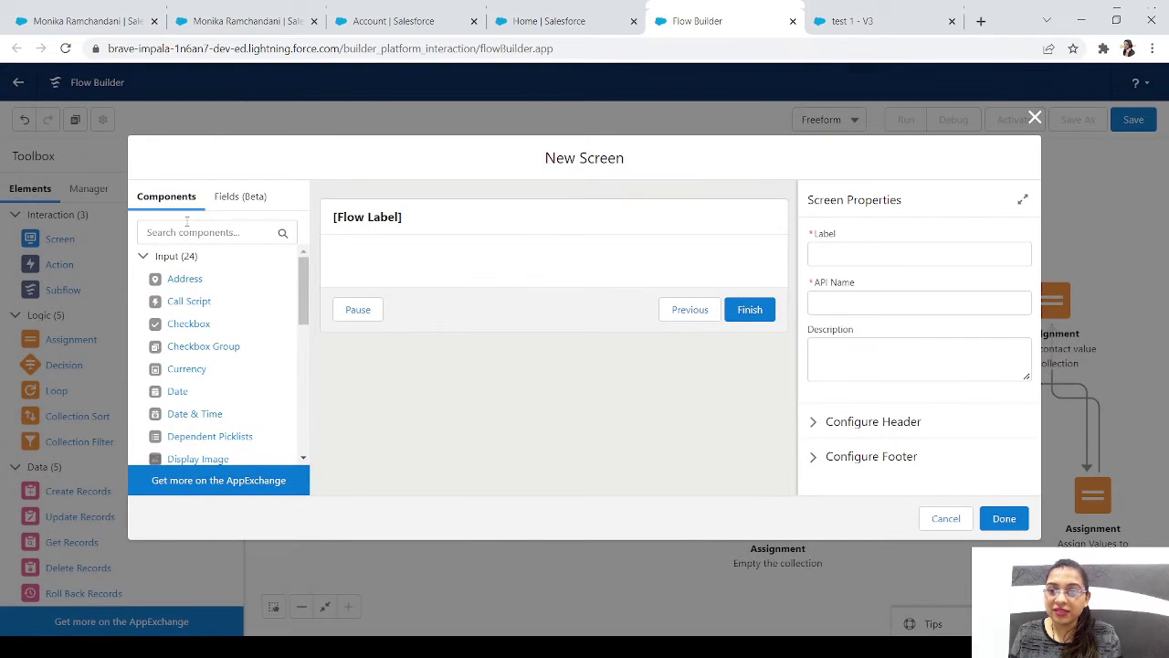
click(177, 231)
text(dis)
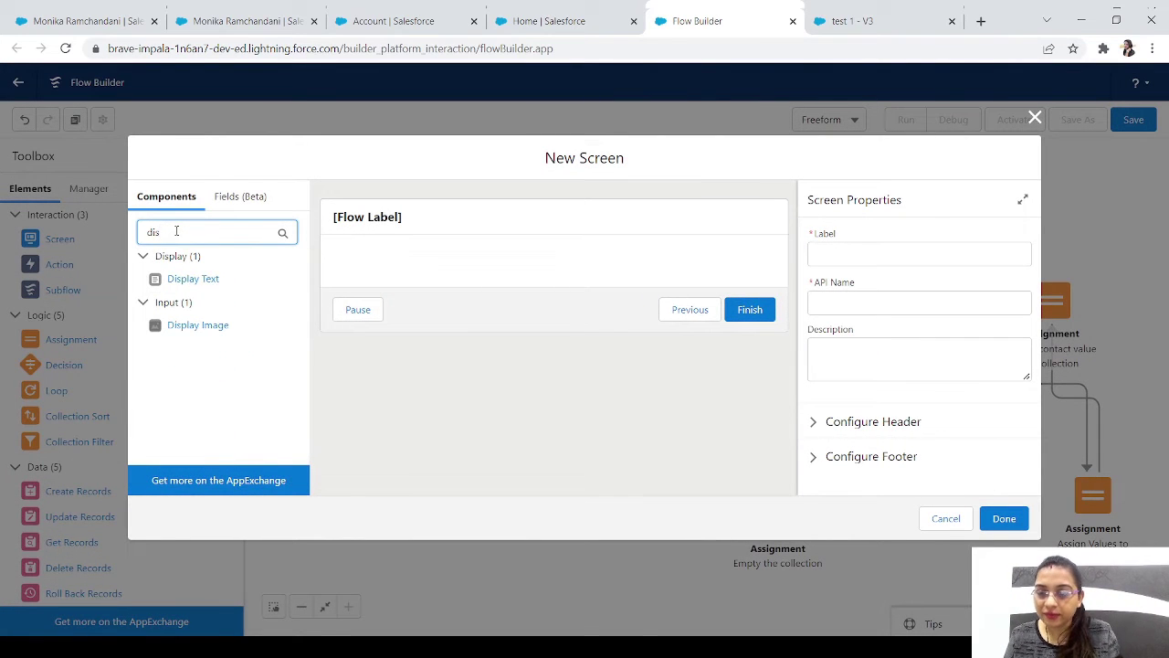
drag(191, 281, 411, 271)
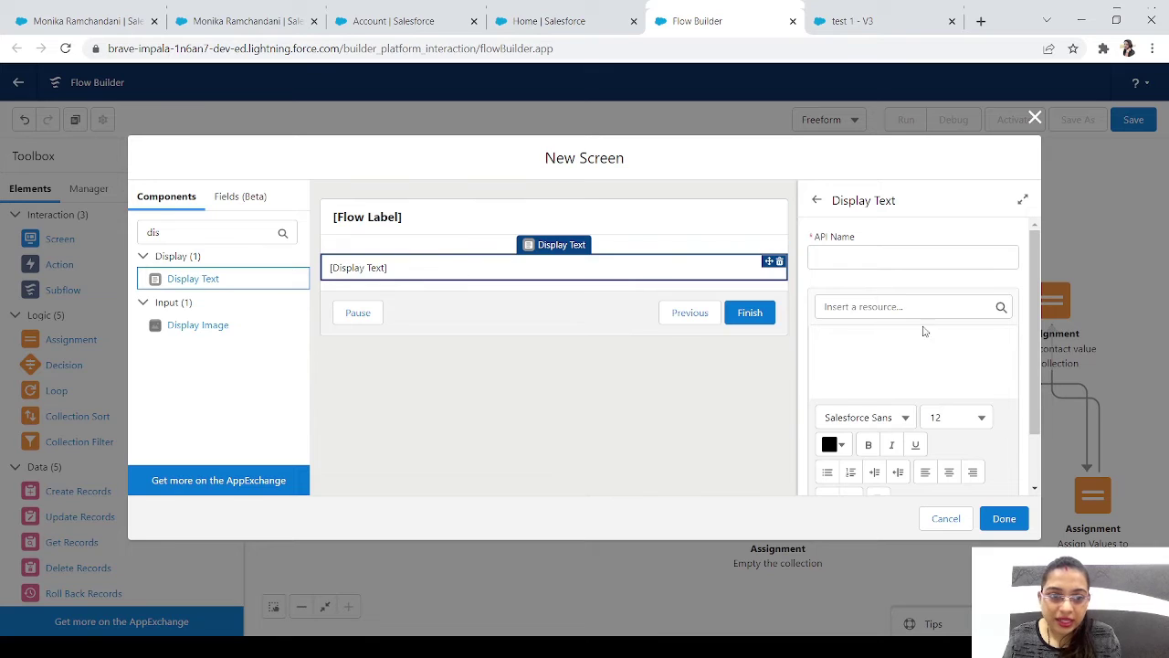
click(905, 356)
text(Process)
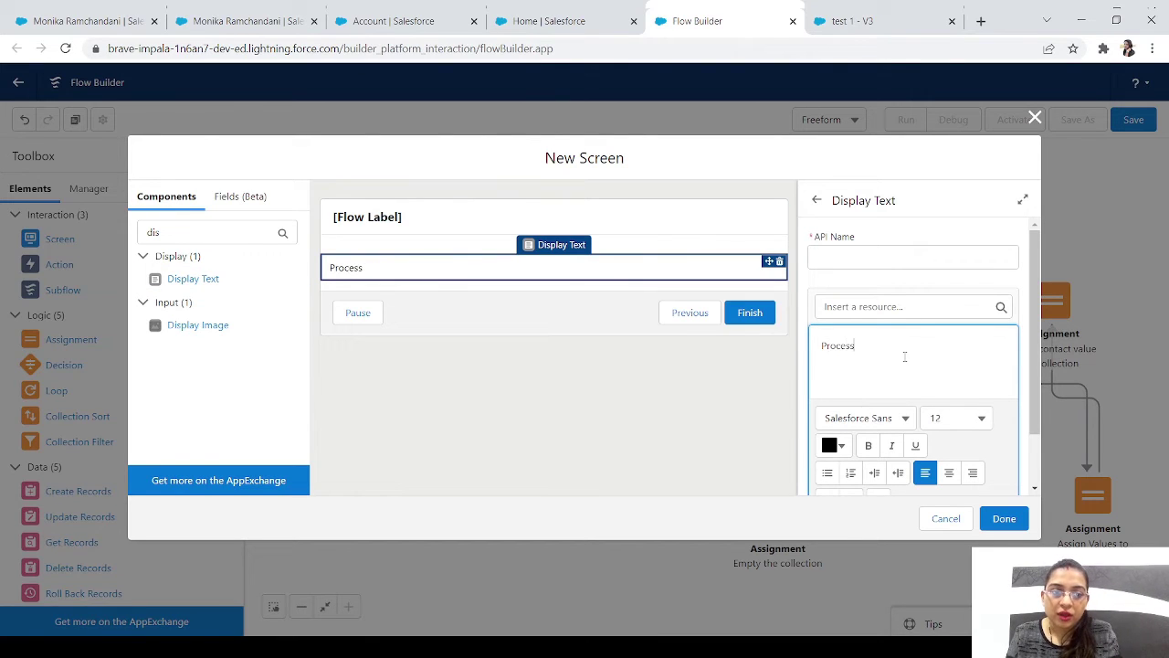
text( Complete!)
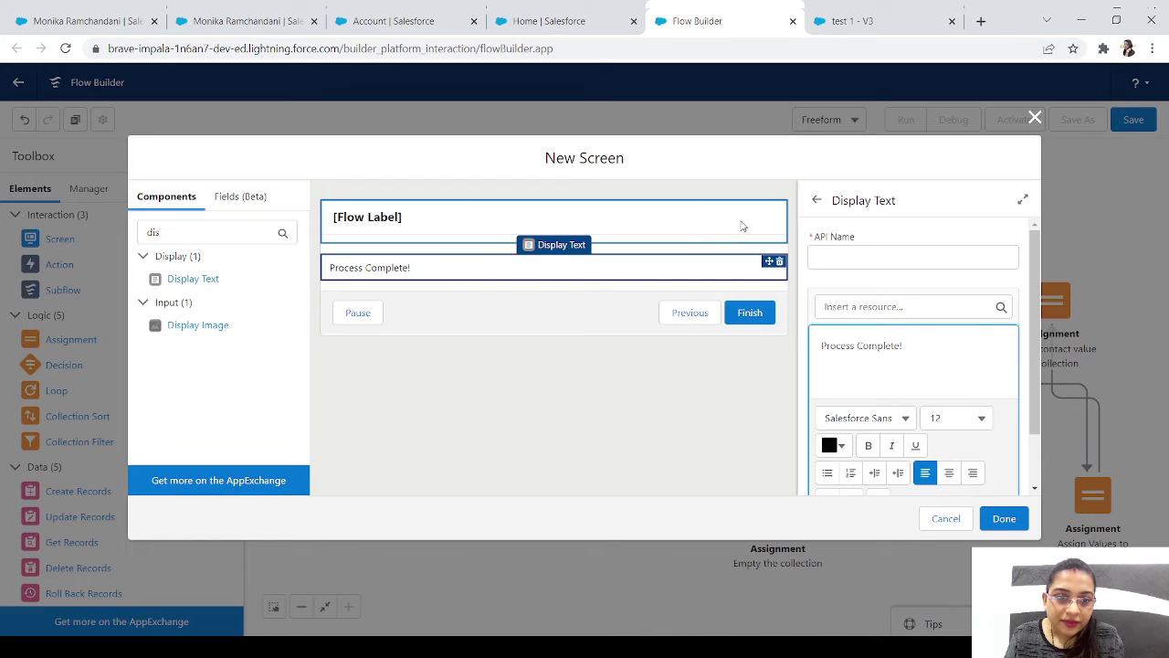
Give the display text an API name and label the new screen Success
click(856, 261)
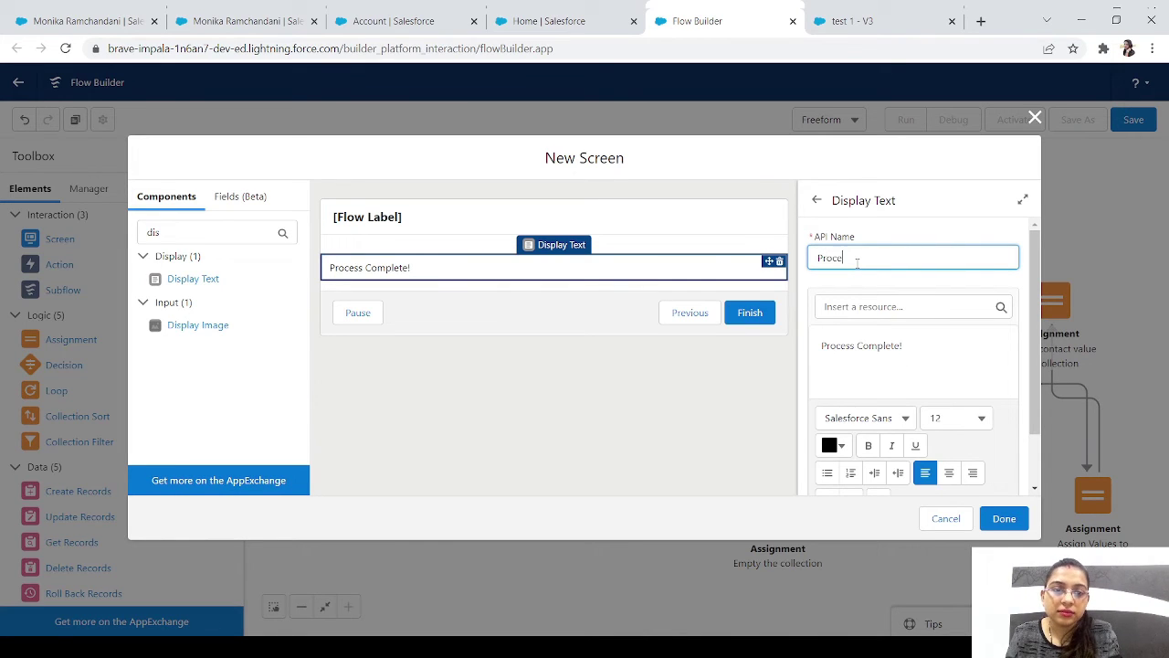
key(Tab)
click(667, 210)
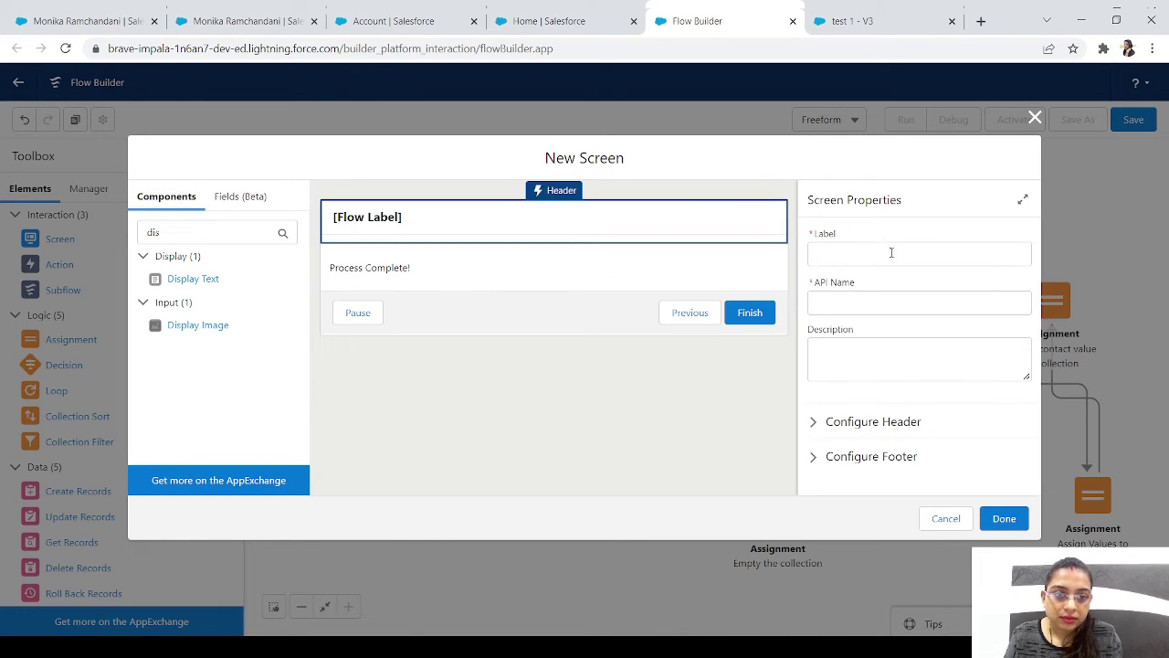
click(881, 261)
text(Succe)
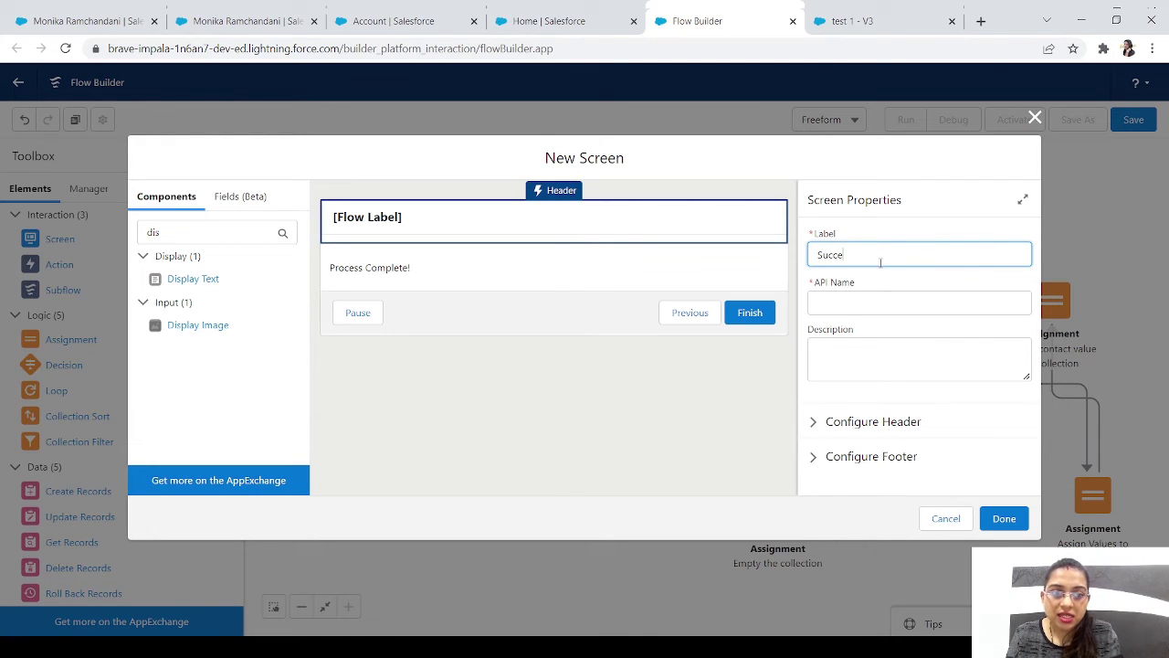
text(ss)
key(Tab)
click(1002, 518)
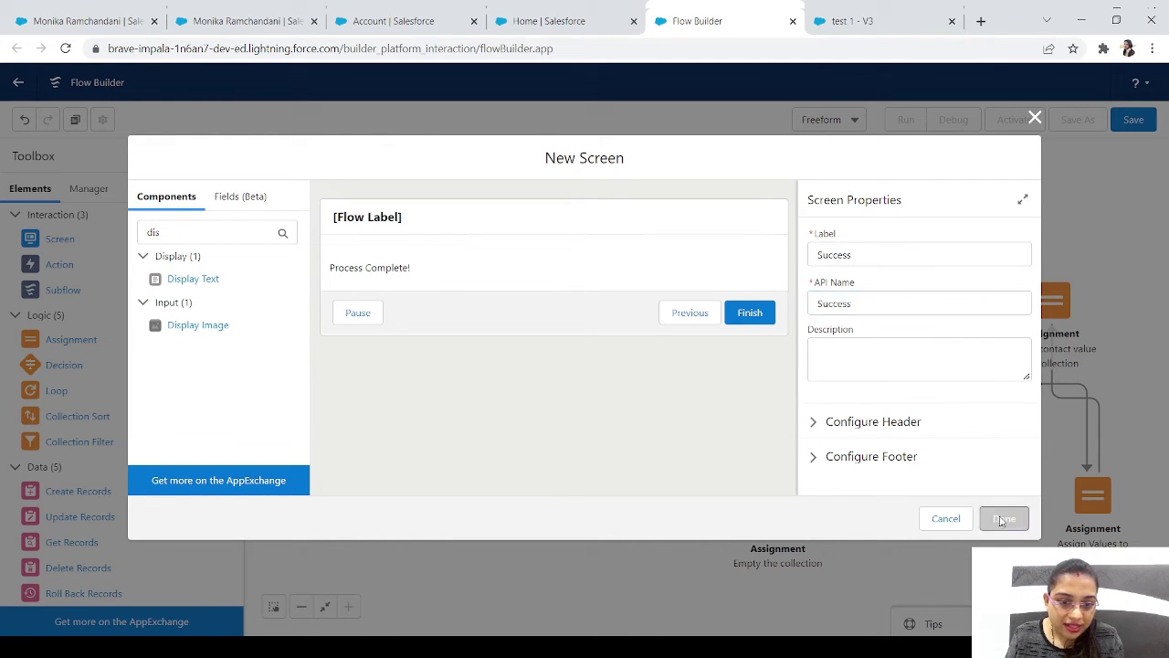
Connect the Success screen, save the flow as Deep Cloning Example, activate it, and go to the account record
drag(779, 539, 540, 502)
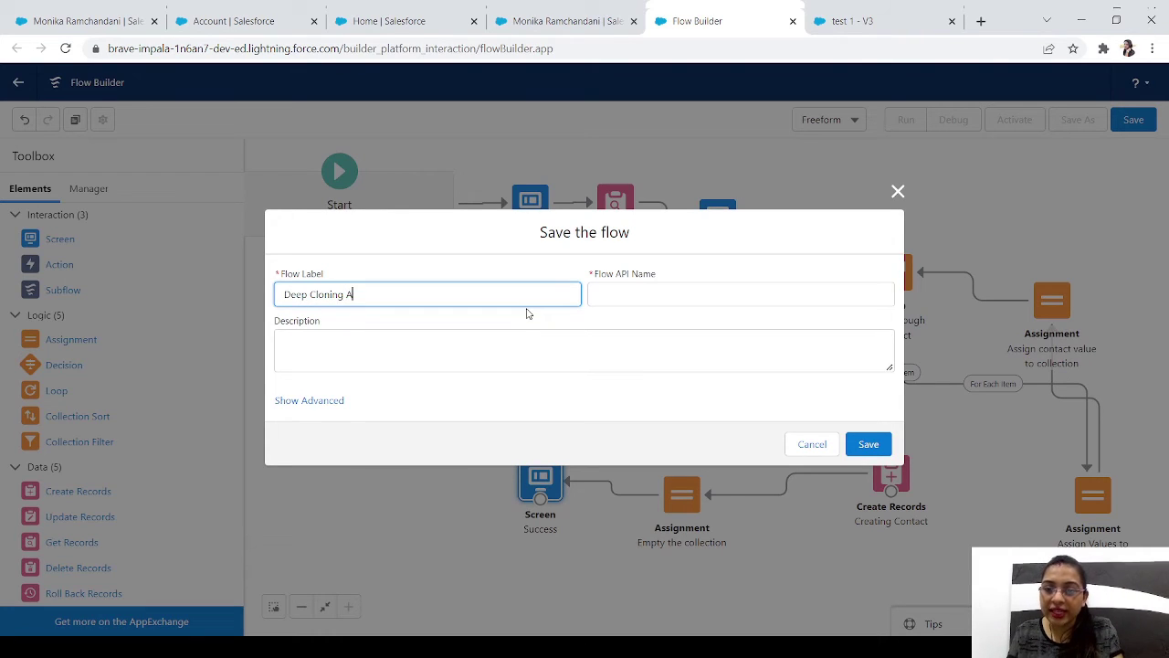
key(Tab)
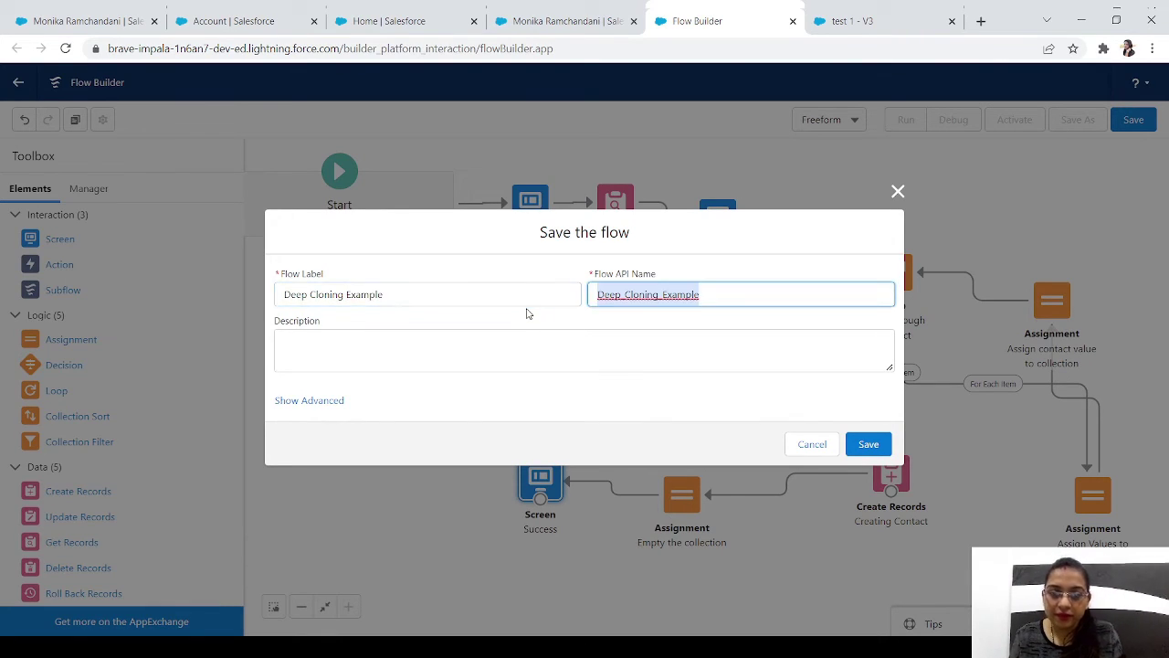
click(869, 444)
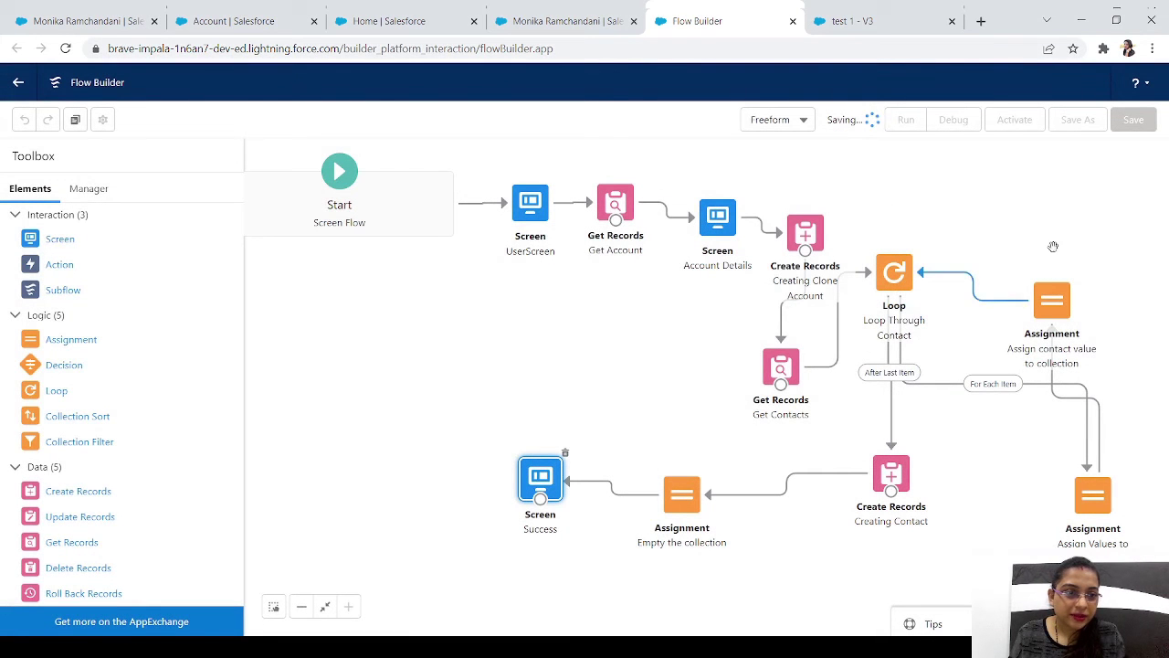
click(1014, 119)
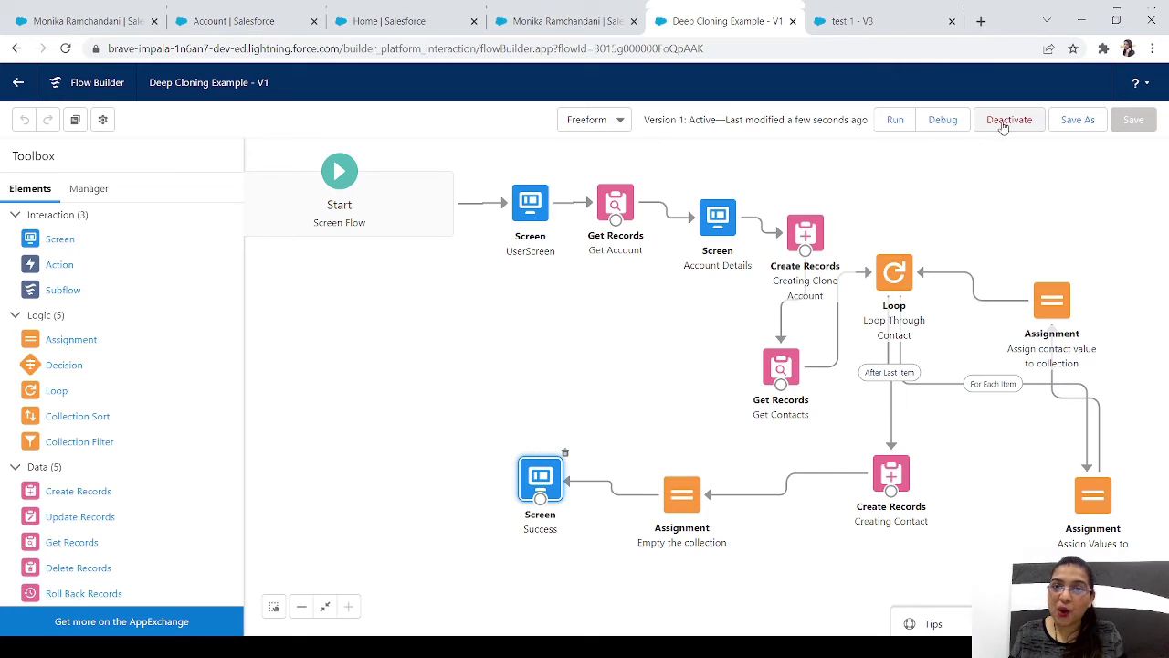
click(548, 25)
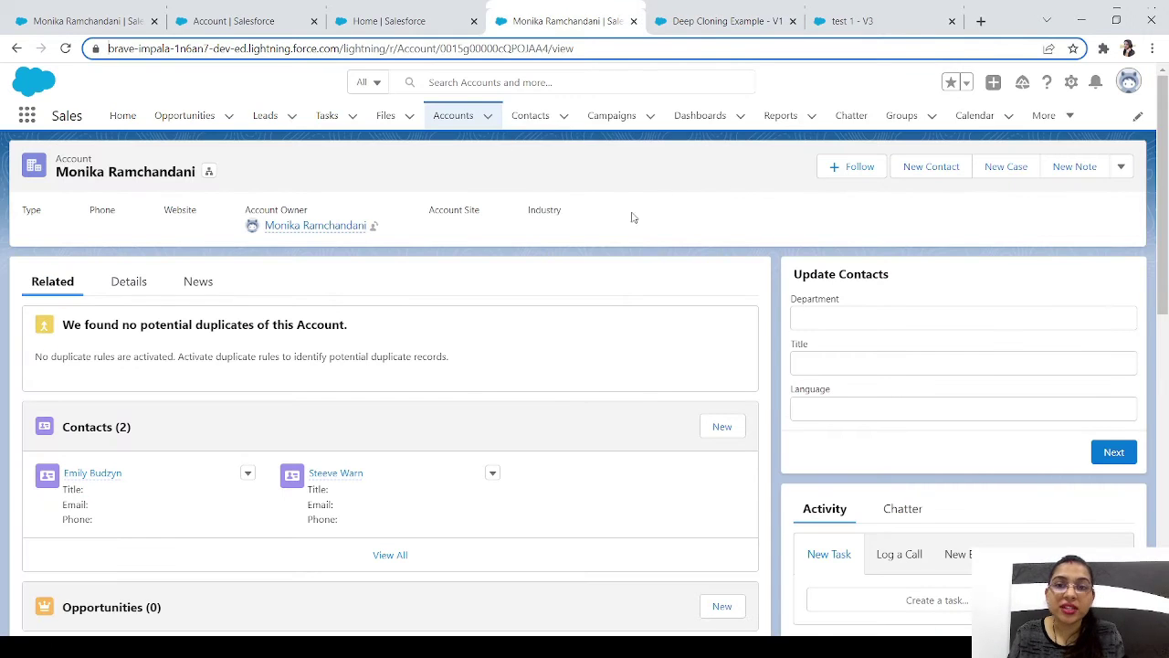
Create an Account Flow action labelled Clone Account (Clone_Account) that launches Deep Cloning Example
click(393, 20)
click(180, 124)
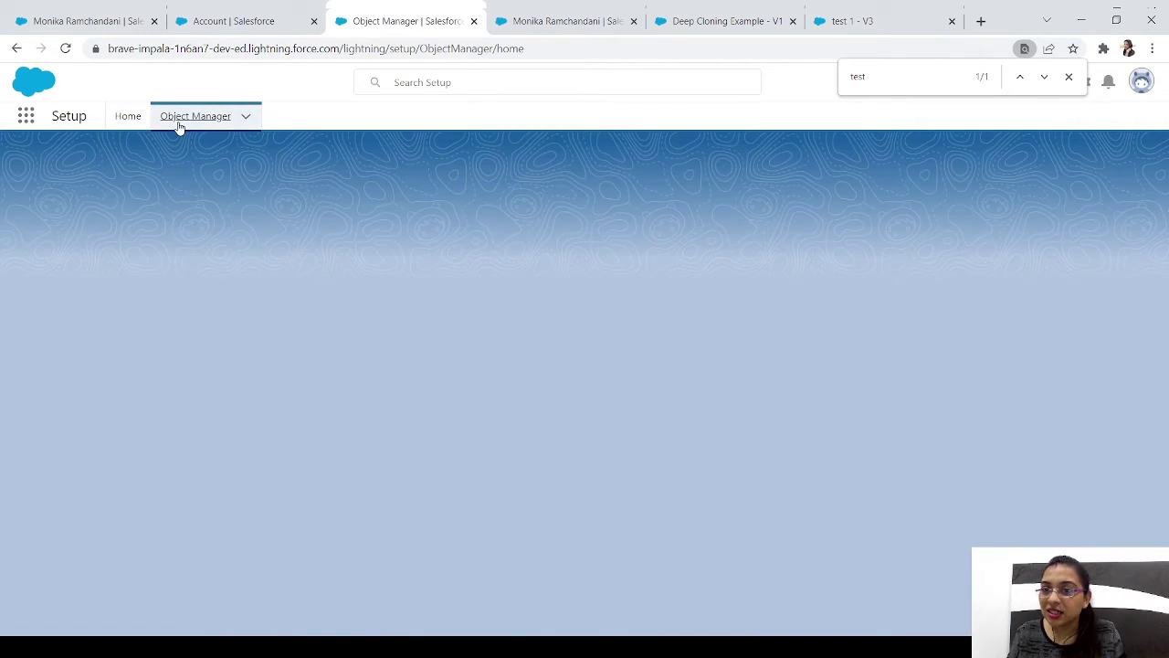
click(38, 271)
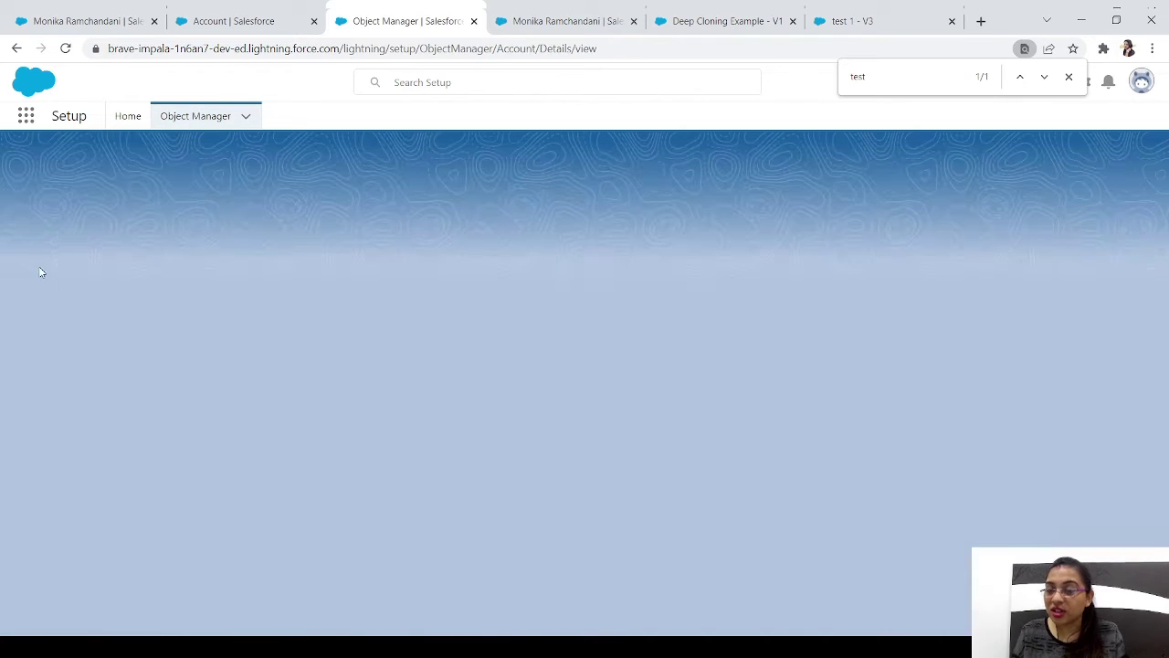
click(92, 357)
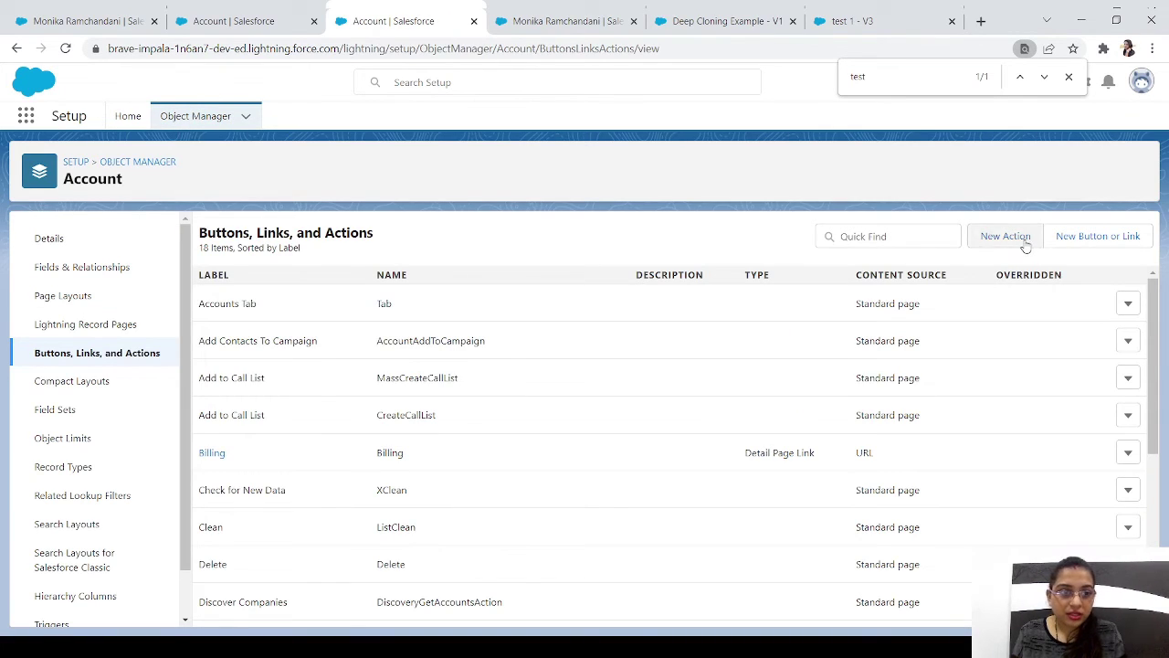
click(1006, 236)
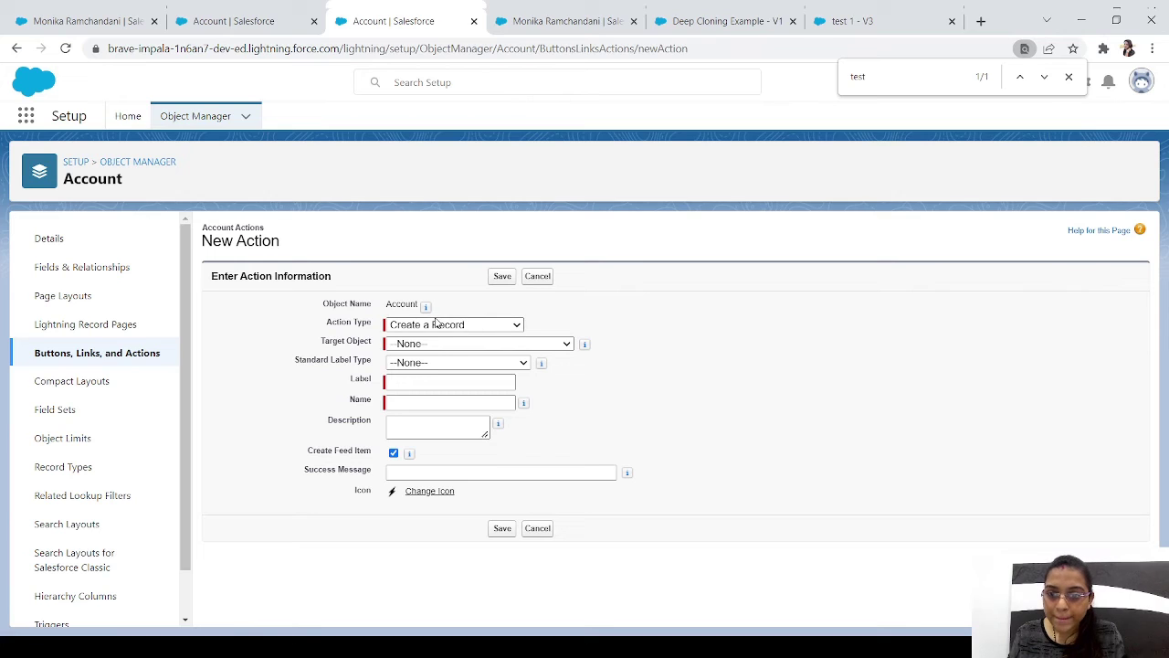
click(420, 435)
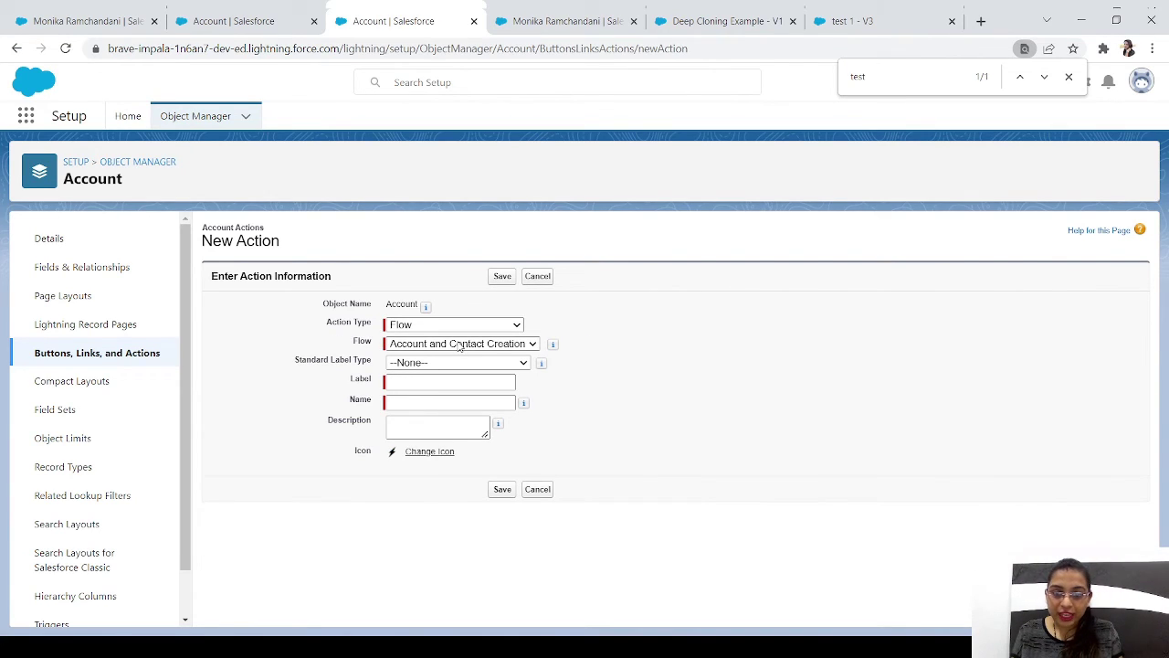
click(444, 415)
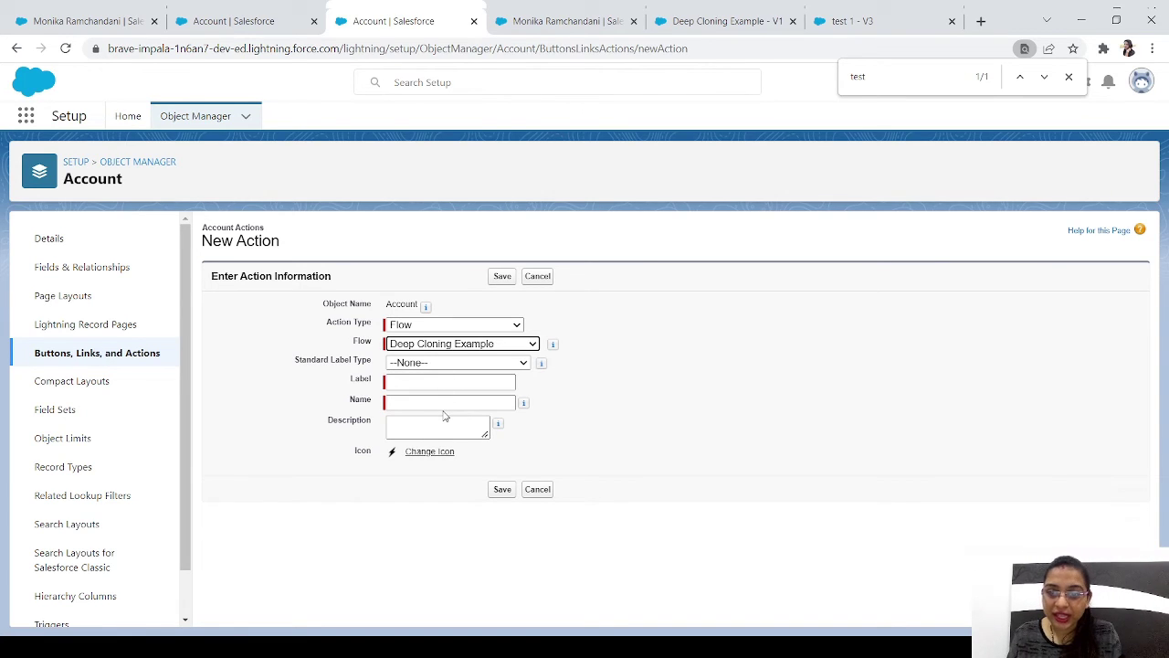
click(420, 382)
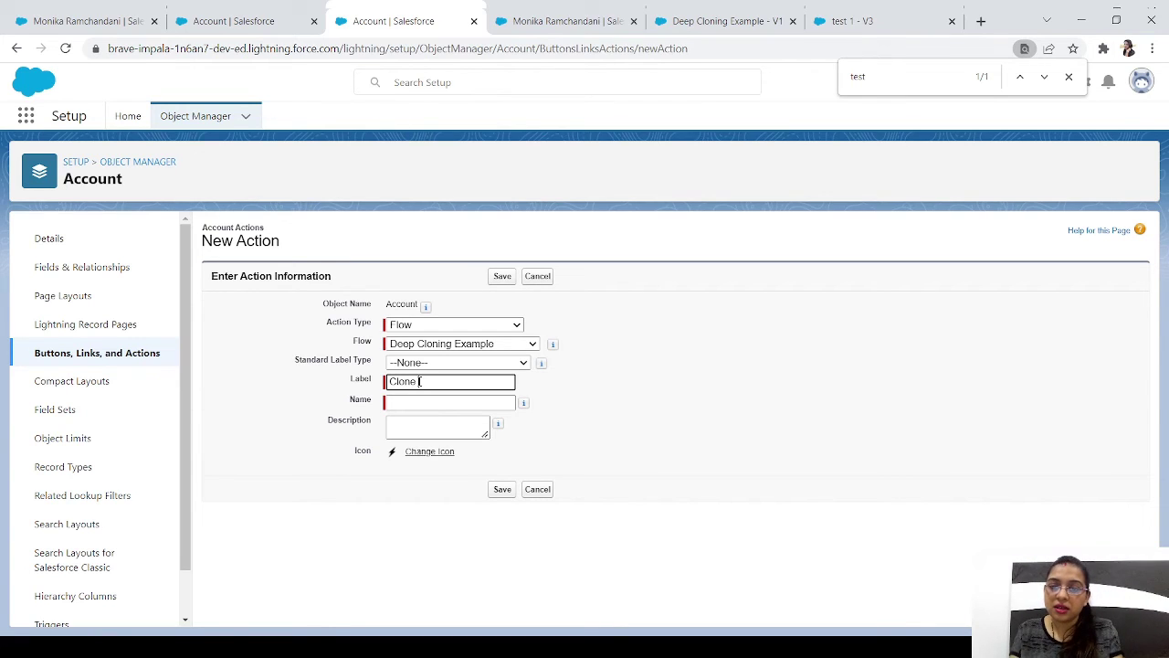
text(Clone Account)
key(Tab)
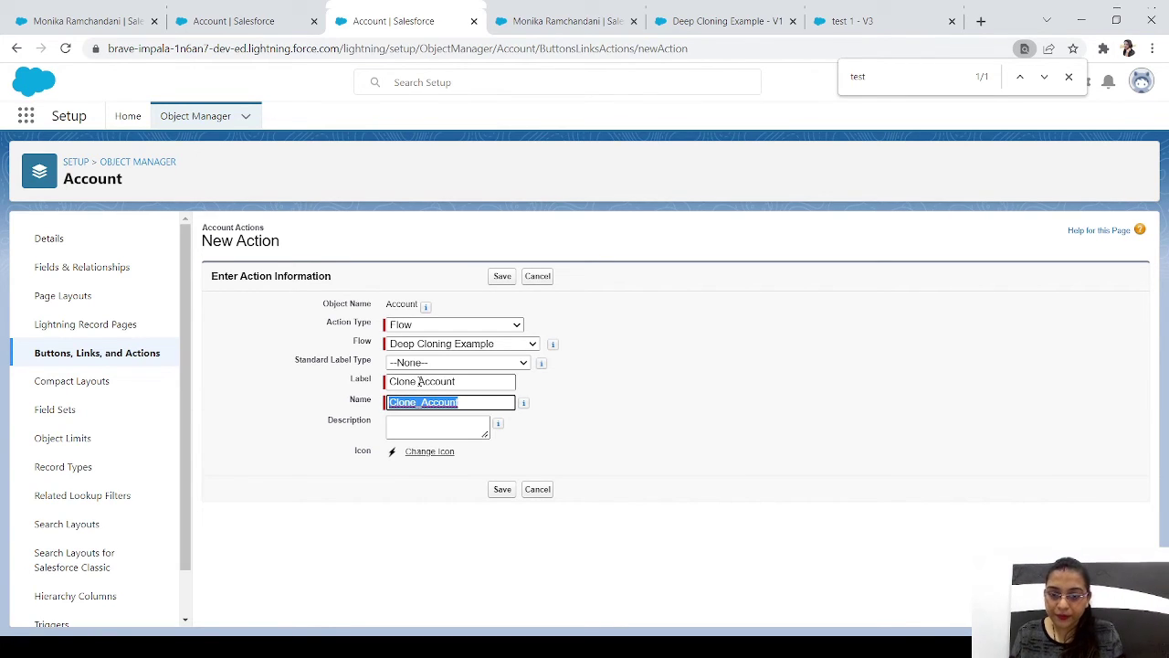
click(505, 492)
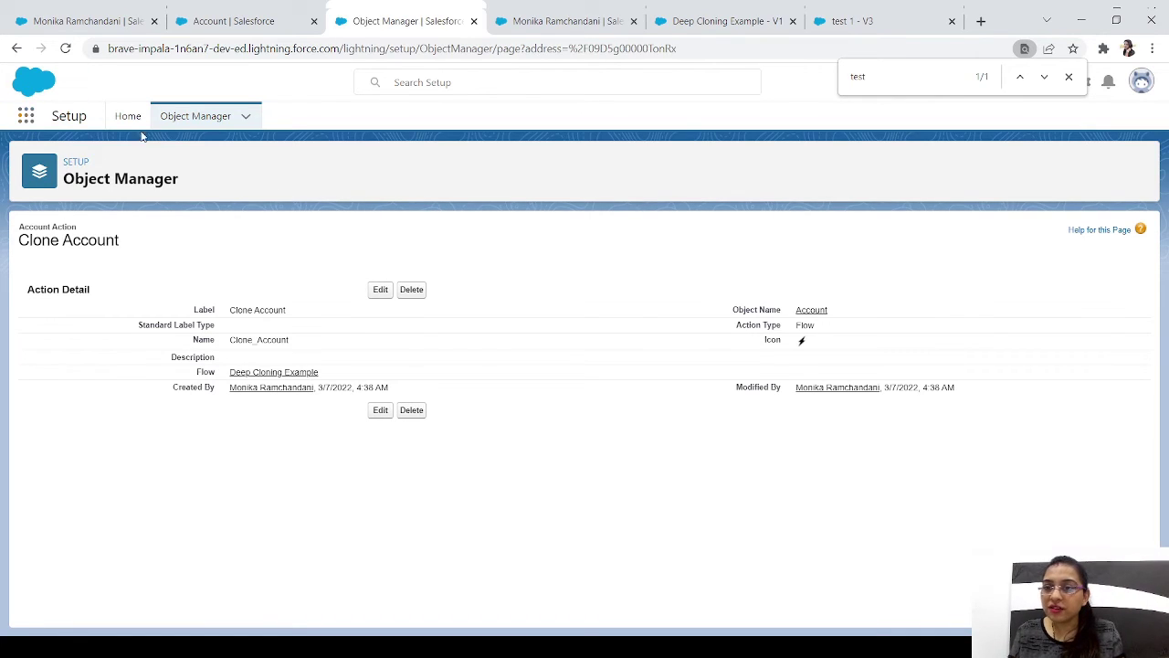
In Account Layout's Mobile & Lightning Actions, drag Clone Account to the first Lightning action slot and save
click(195, 118)
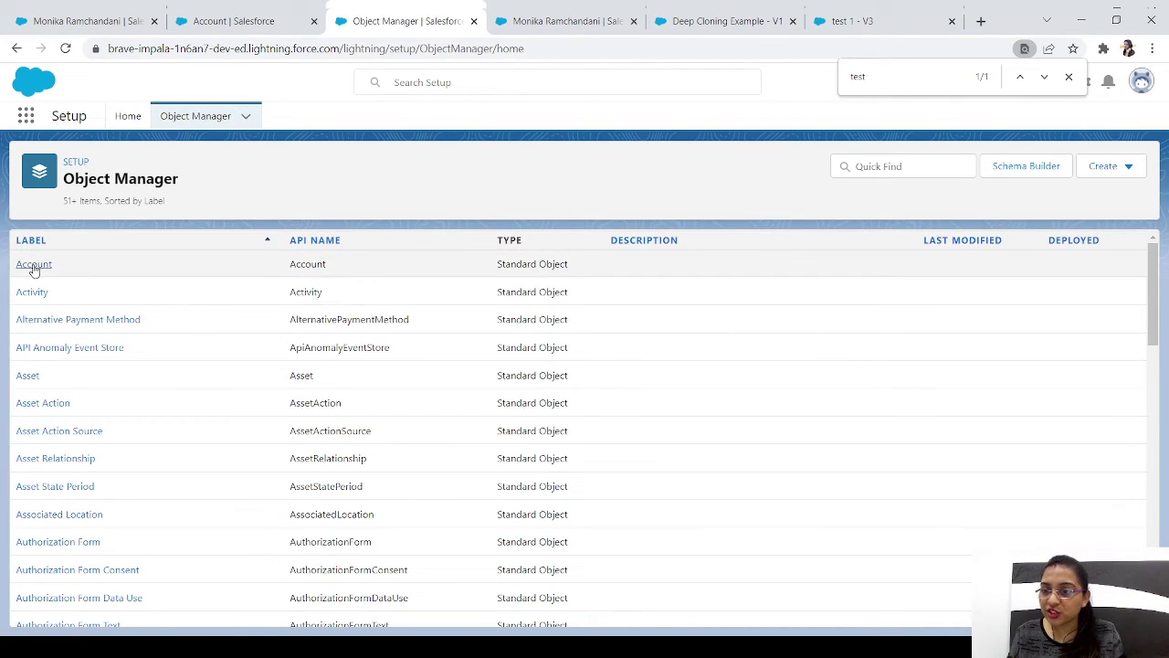
click(34, 264)
click(78, 301)
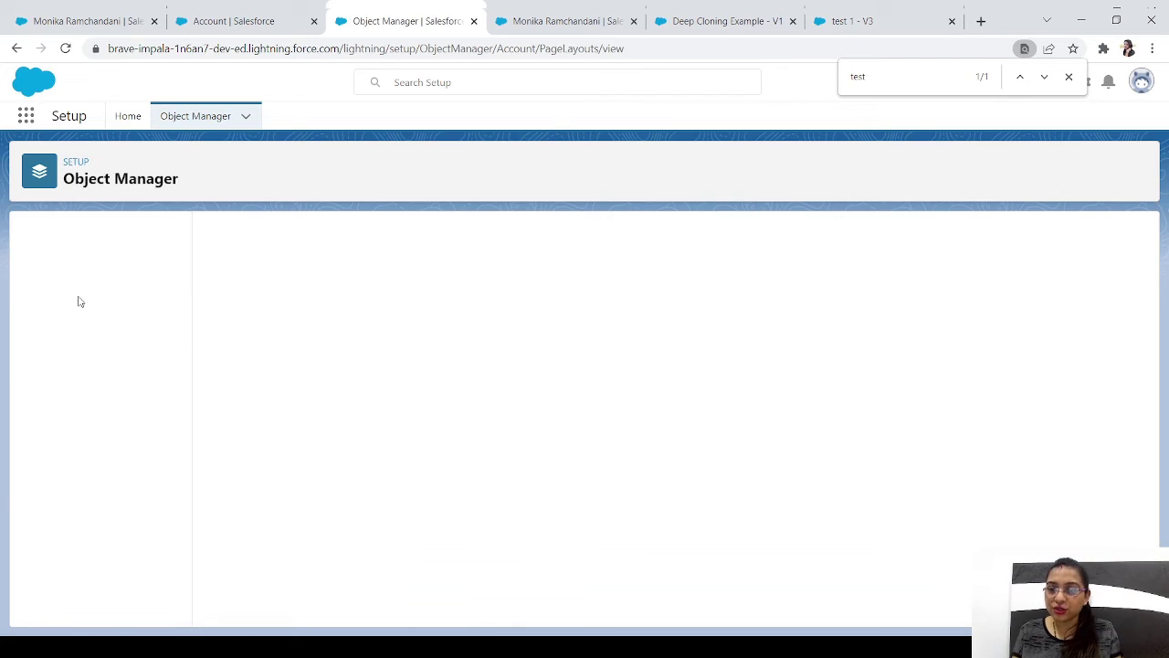
click(242, 417)
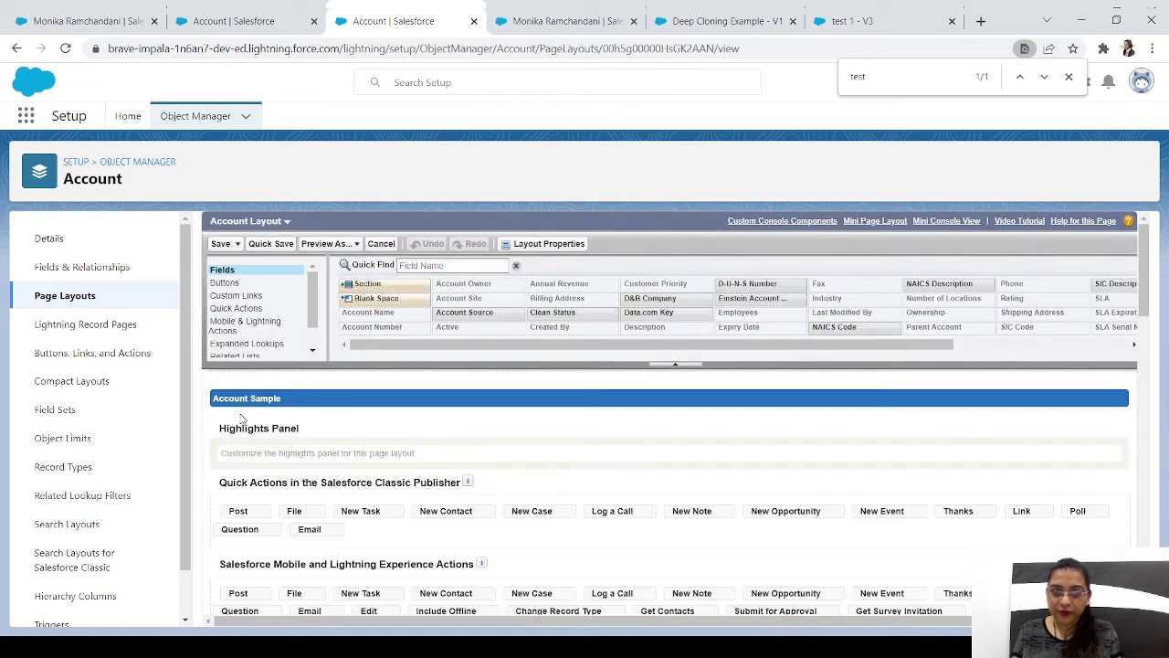
click(252, 327)
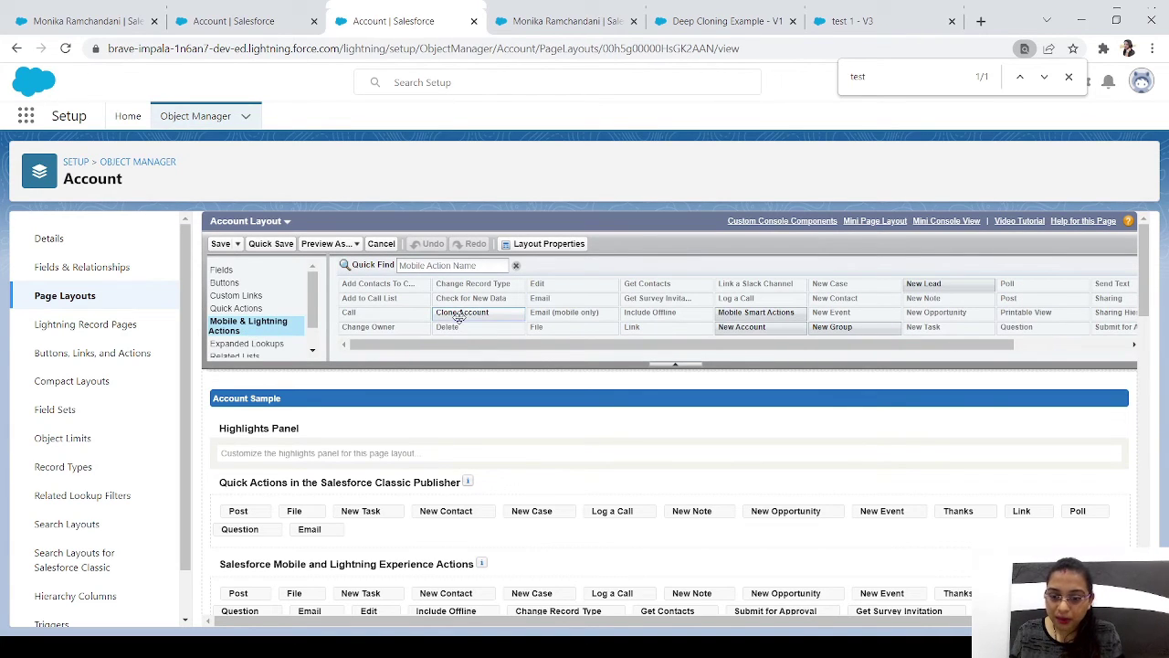
mouse_move(477, 315)
mouse_down()
mouse_move(370, 427)
mouse_move(226, 542)
mouse_move(224, 596)
mouse_up()
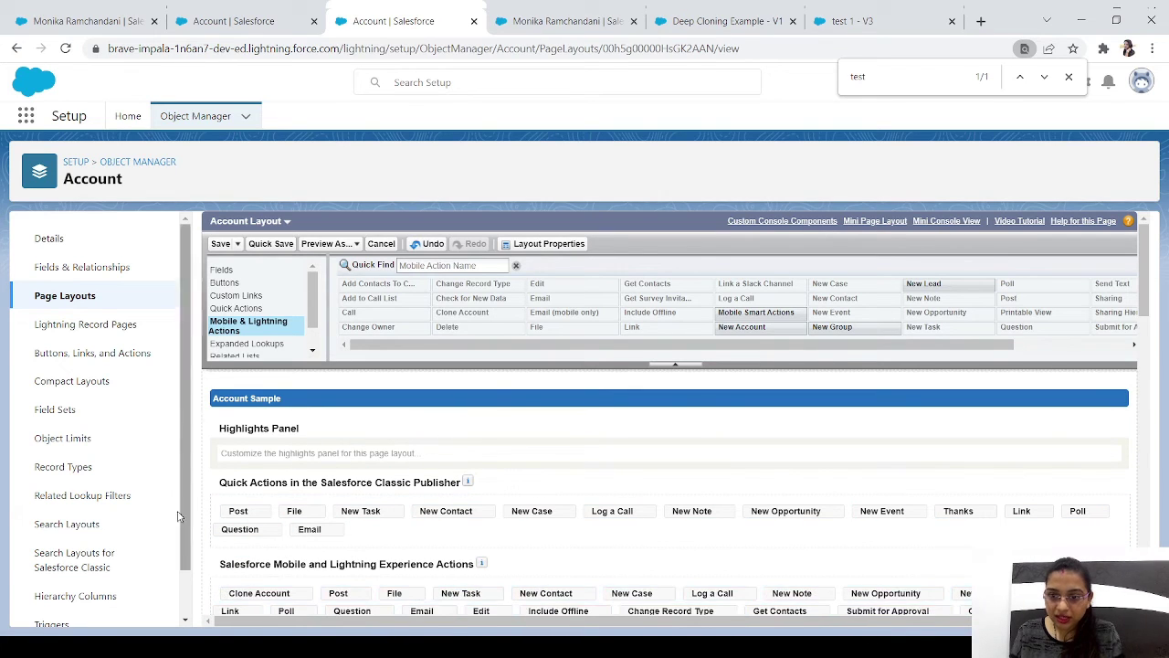
click(221, 244)
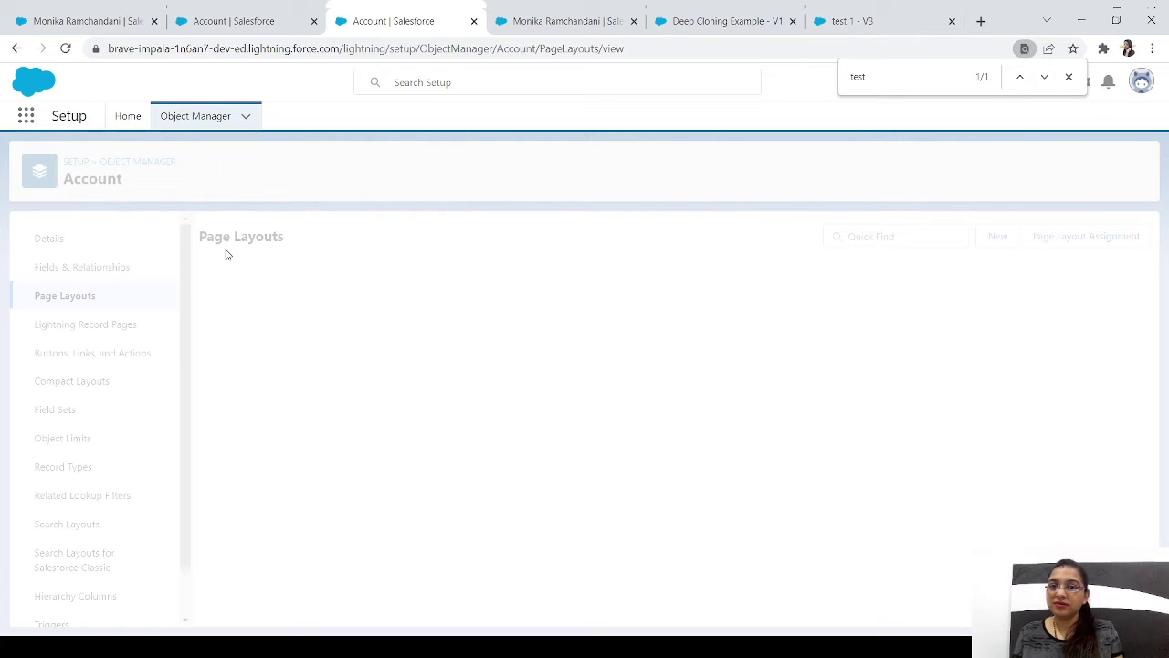
click(575, 21)
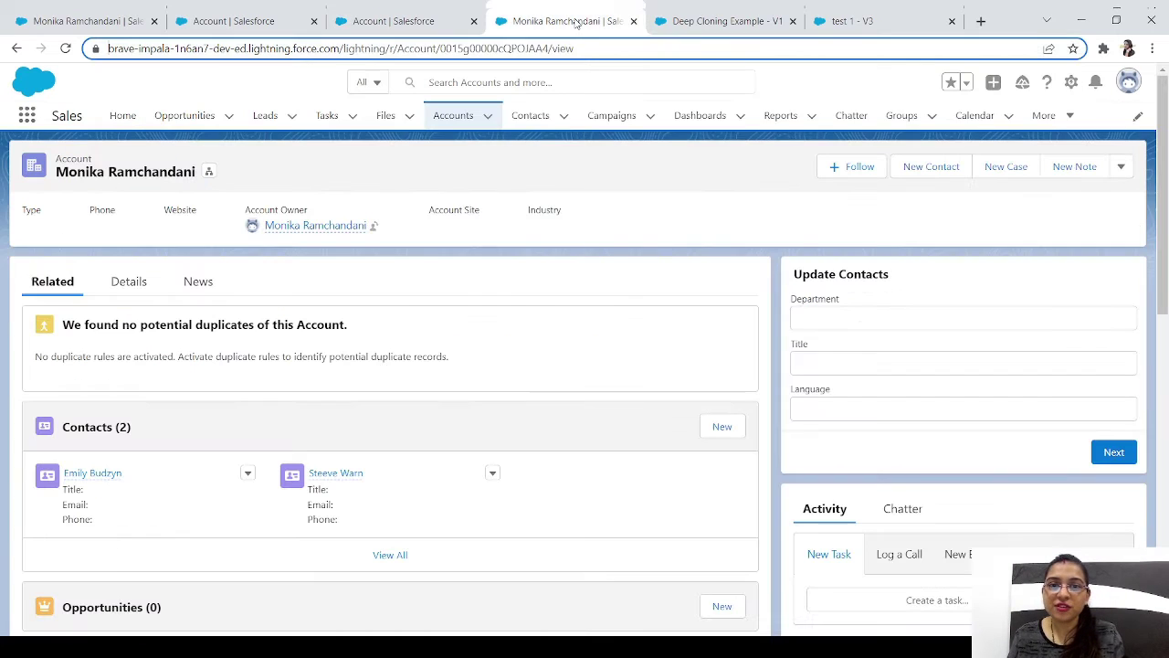
Reload the account page, run Clone Account with a new account name, and open Recently Viewed accounts
click(588, 49)
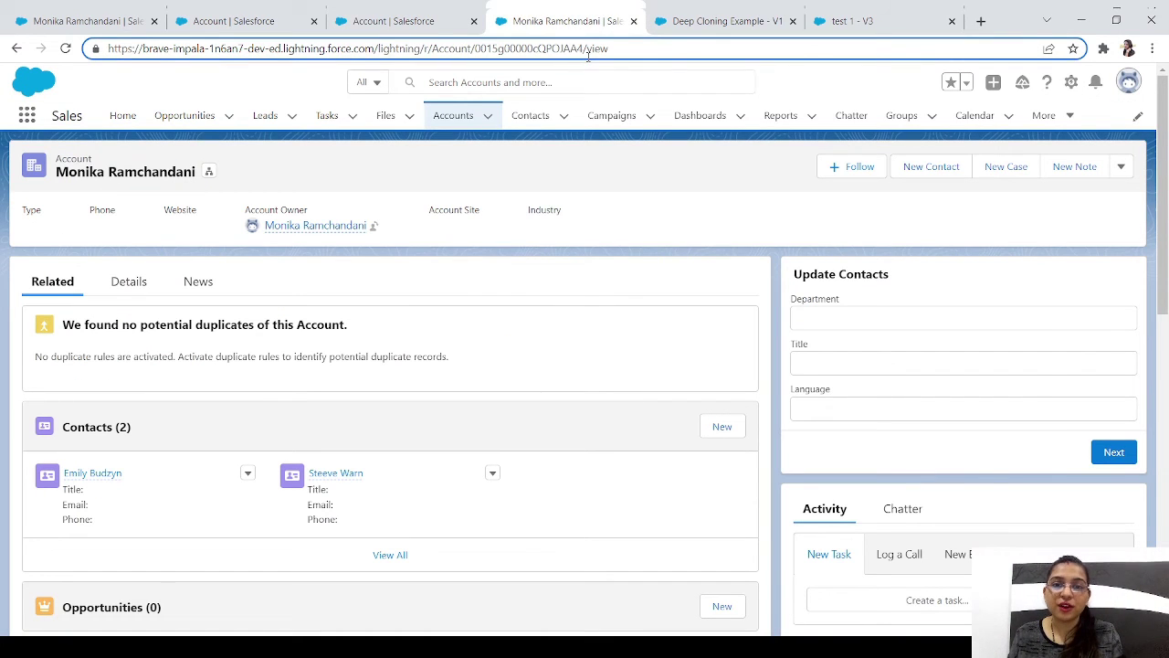
key(Return)
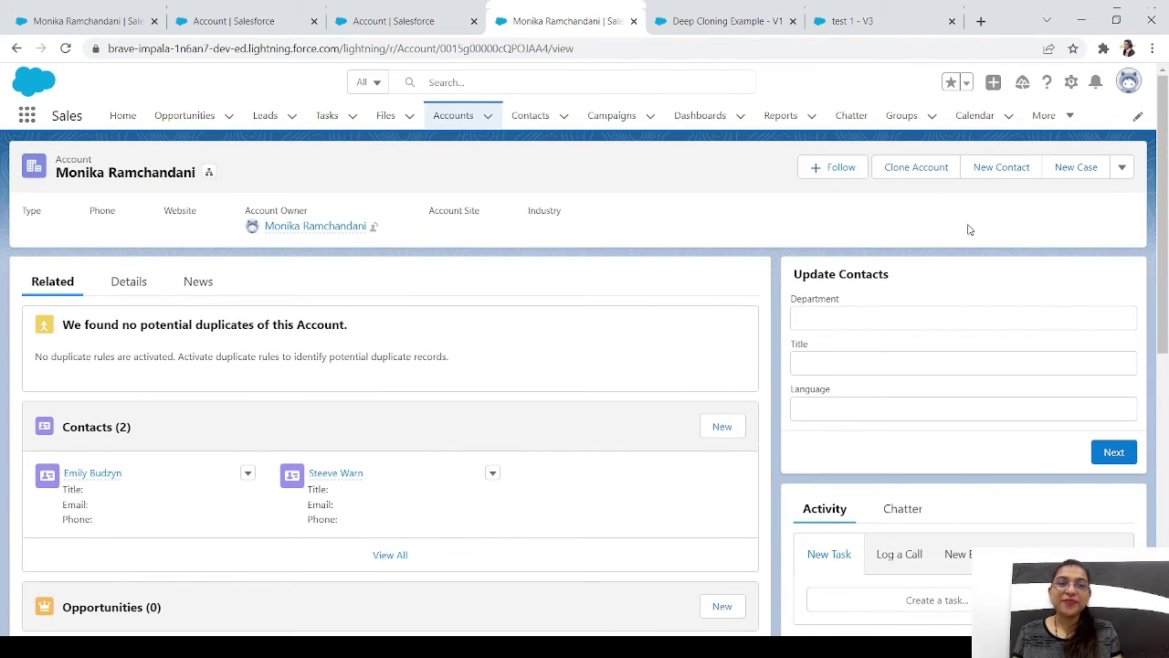
click(910, 168)
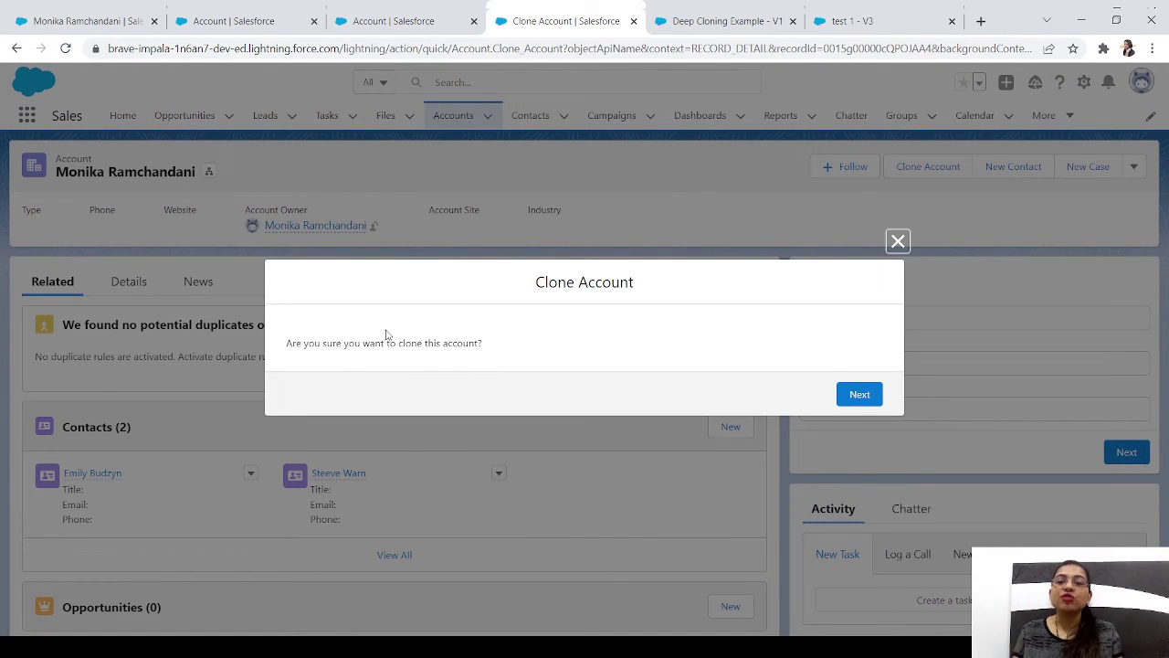
click(861, 395)
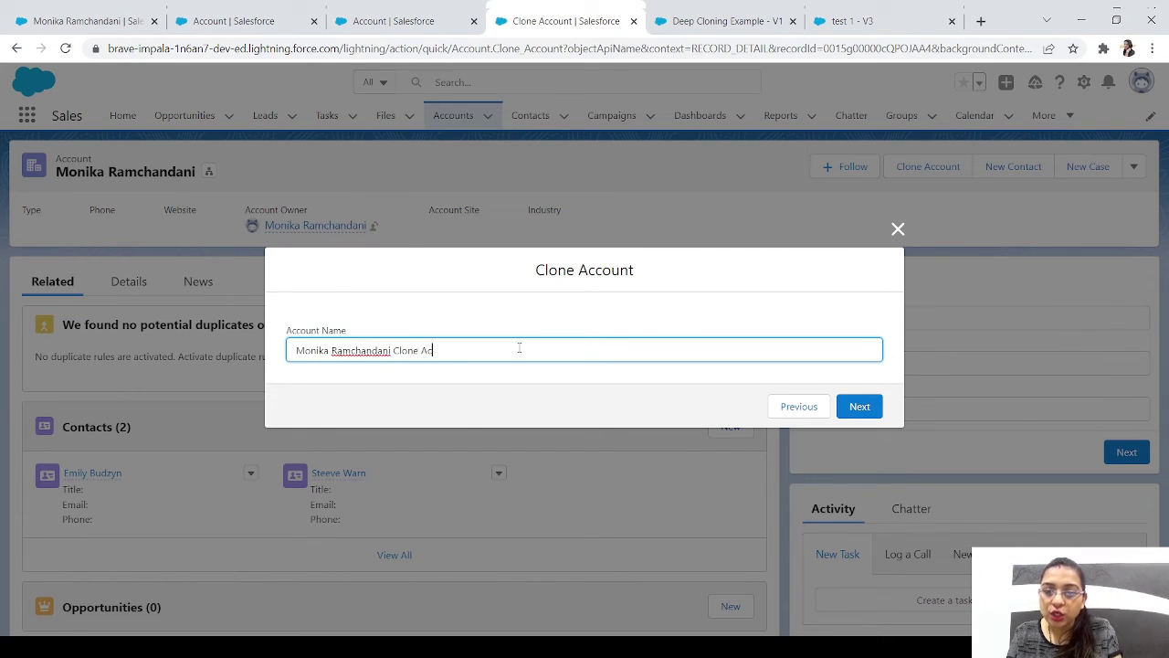
click(860, 408)
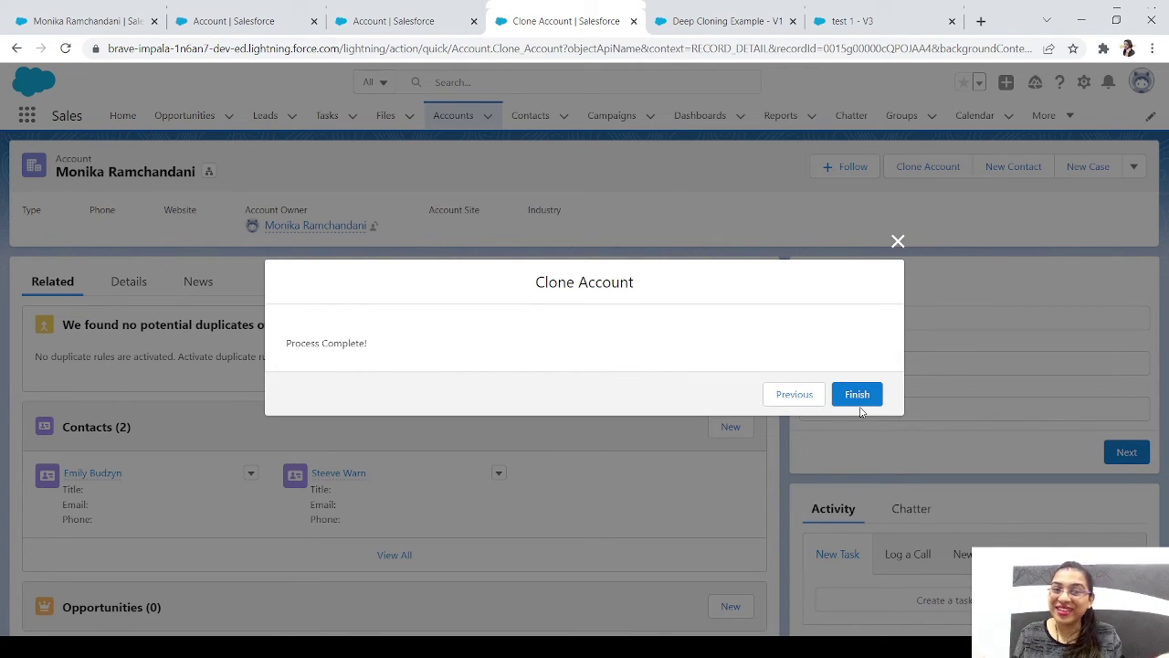
click(857, 398)
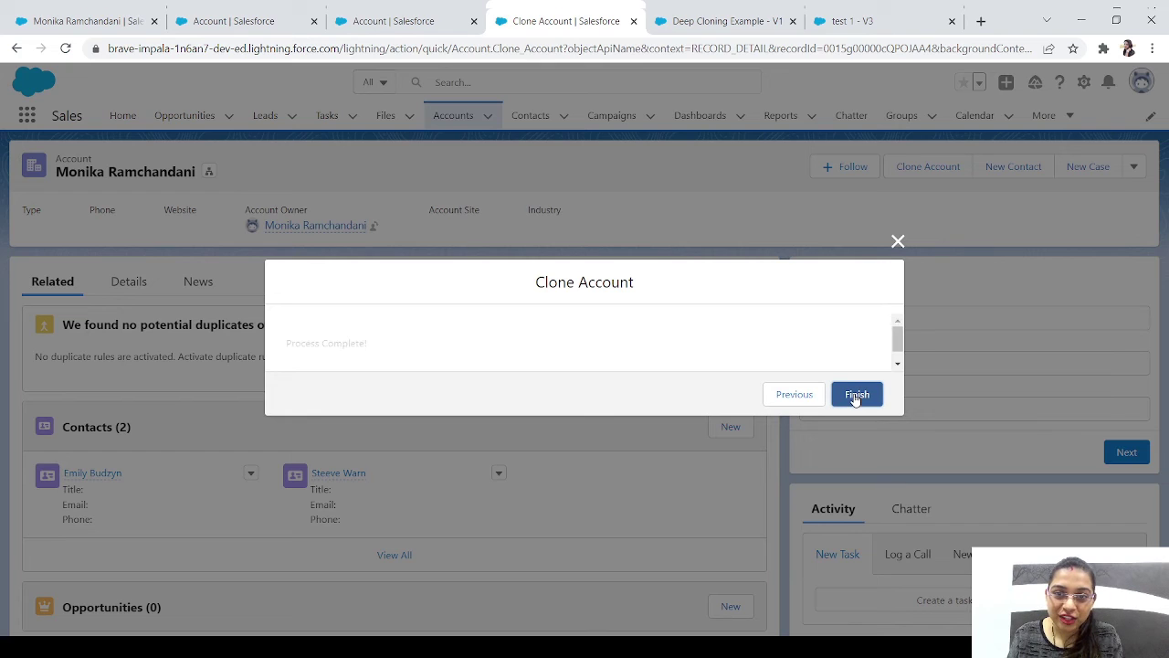
click(451, 117)
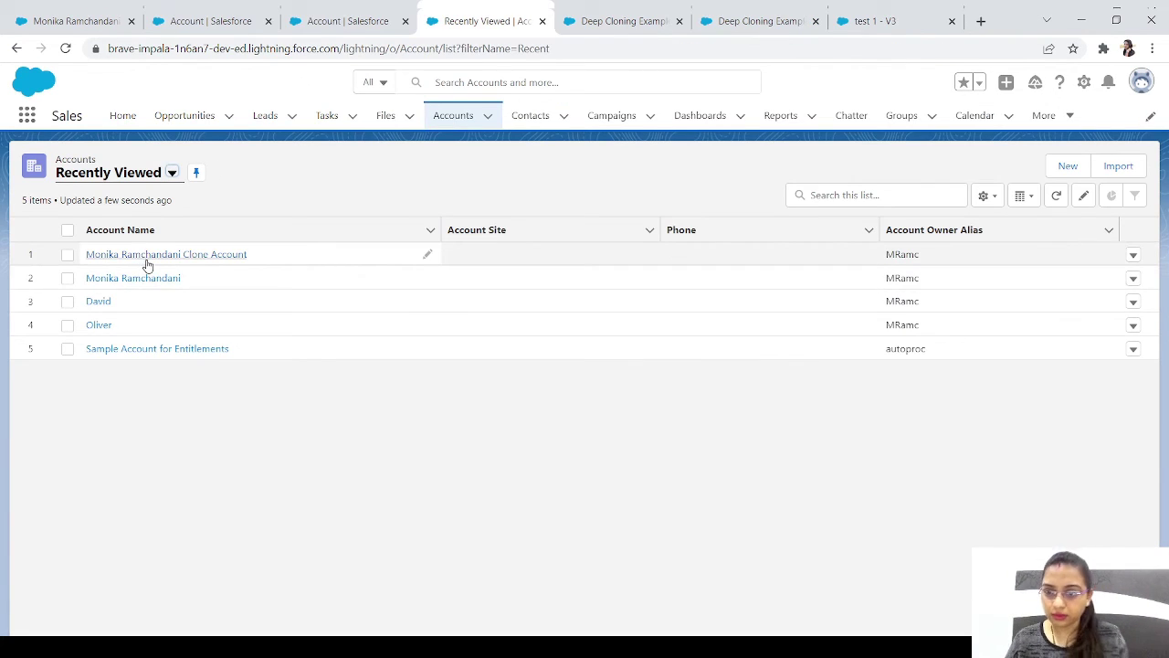
Check the cloned account shows Contacts (0), delete it, and return to the Deep Cloning Example flow
click(201, 255)
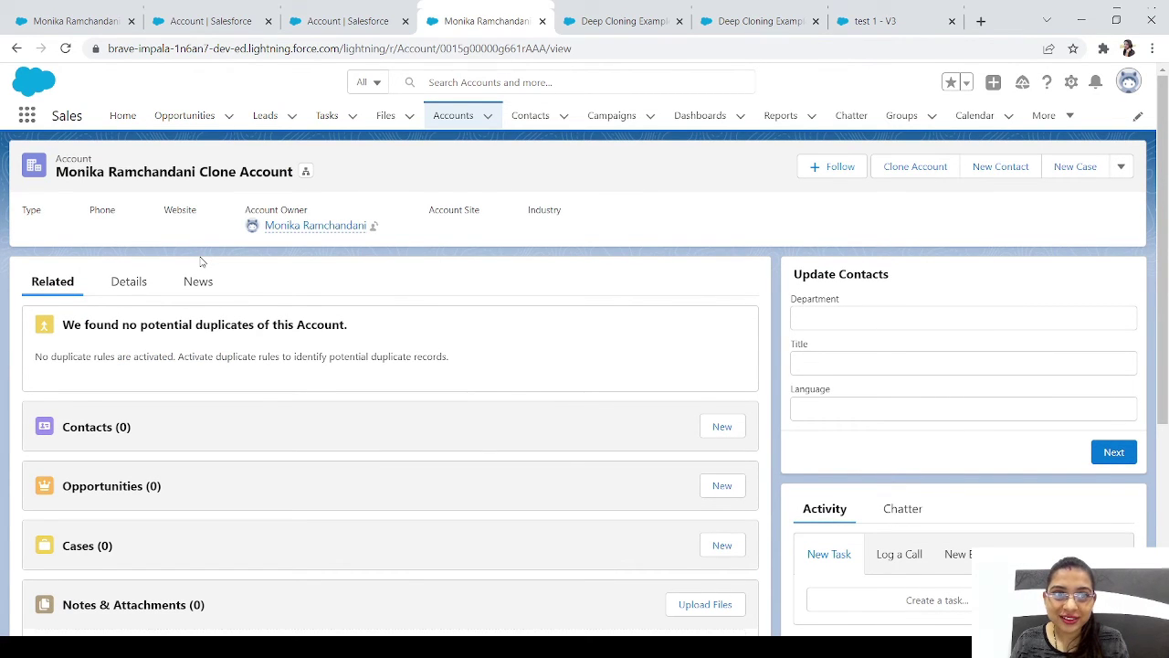
click(454, 117)
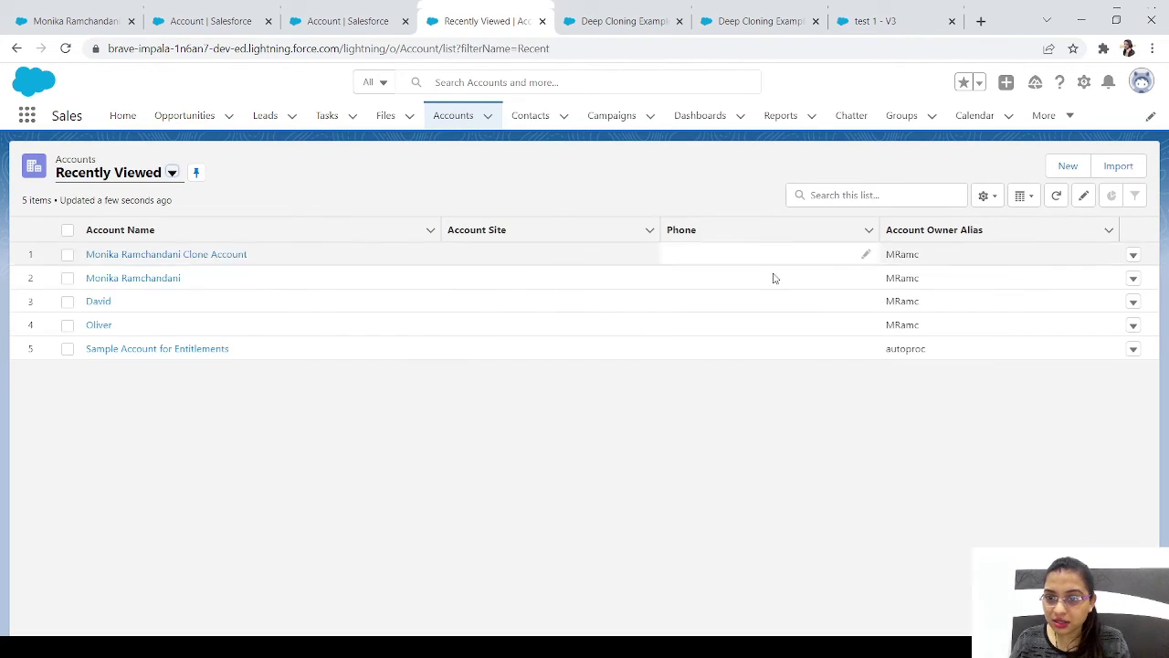
click(1133, 256)
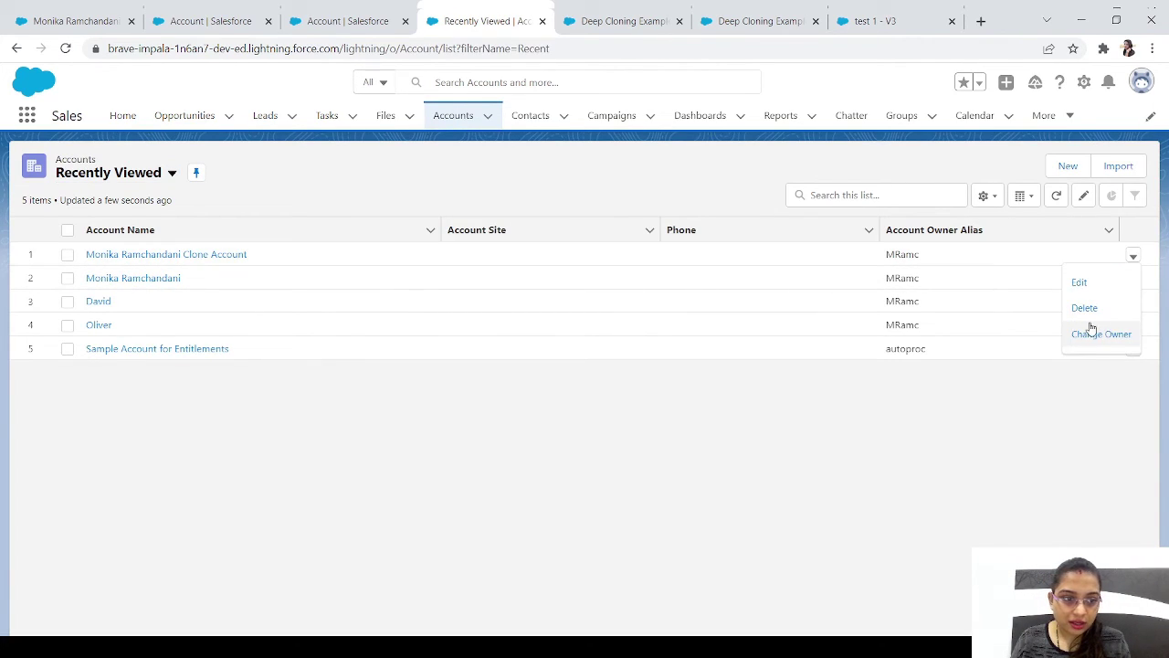
click(1083, 308)
click(790, 380)
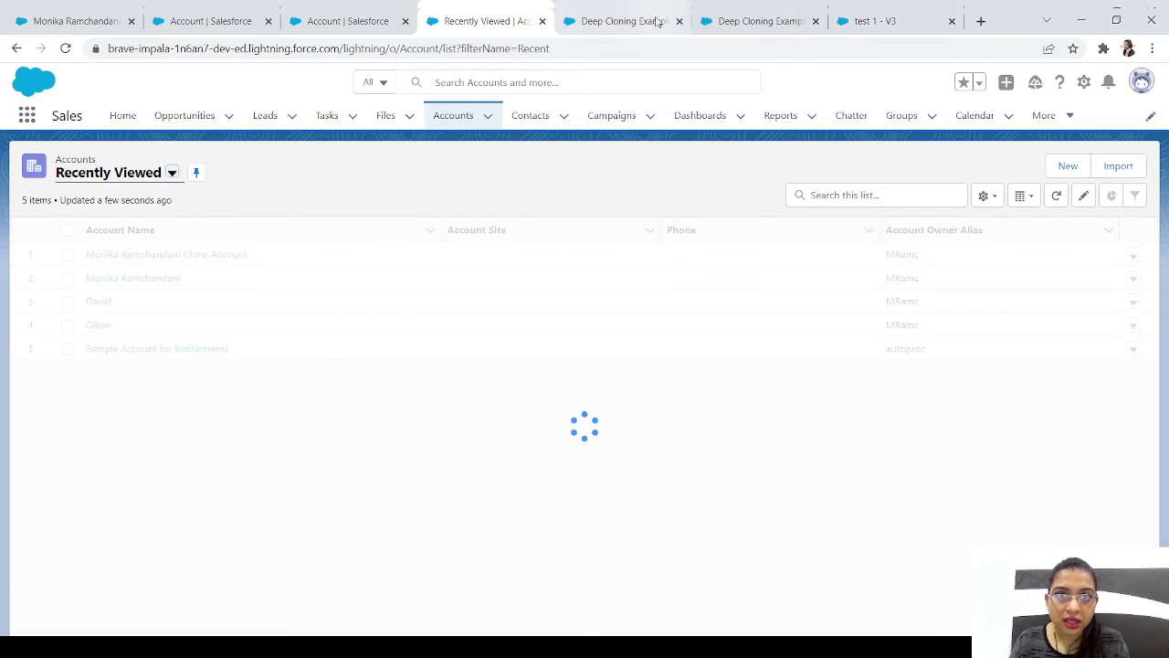
click(617, 23)
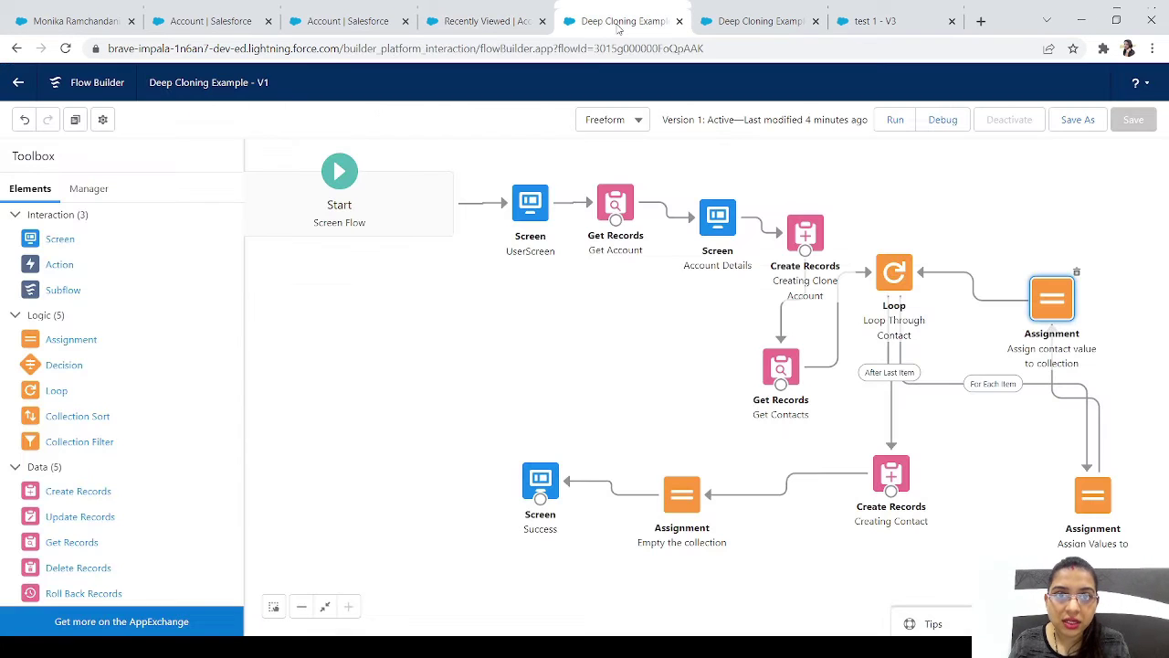
Inspect the clone, Get Contacts, loop and Assign Values elements, then open Assign contact value to collection
double_click(805, 234)
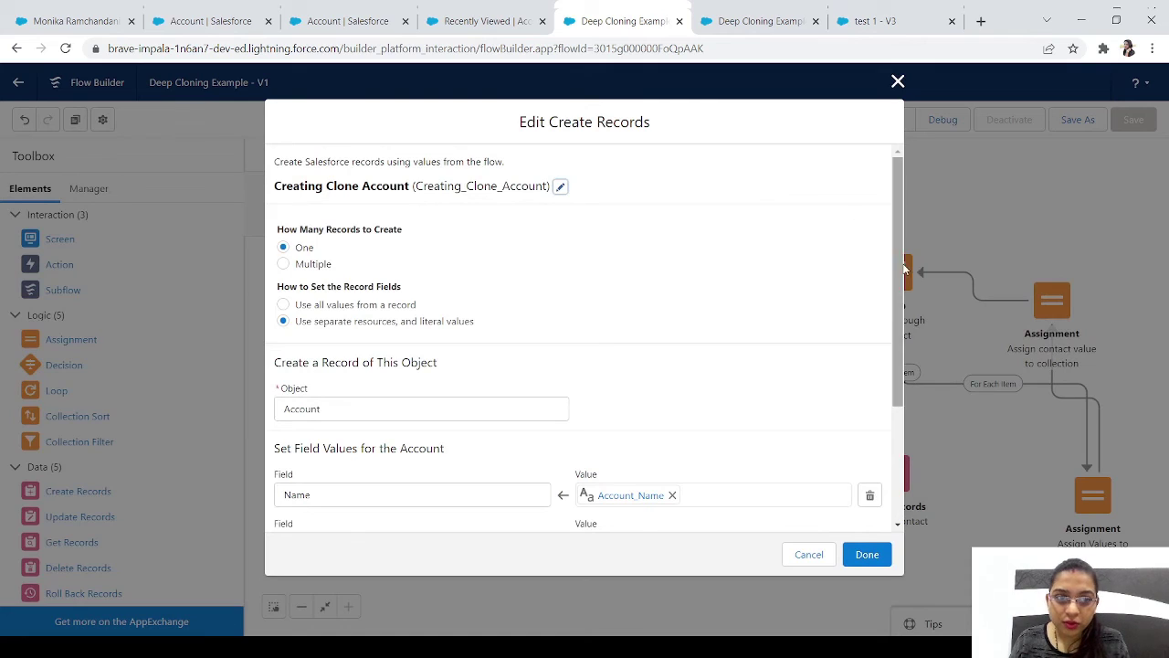
scroll(900, 423, down, 2)
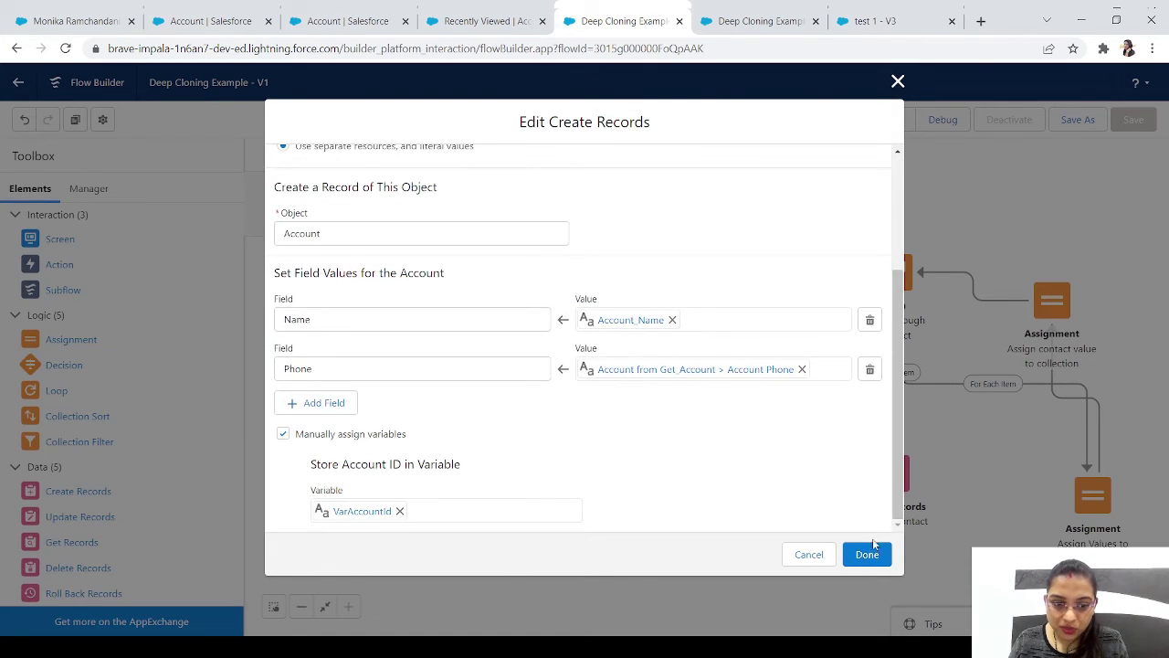
click(868, 553)
double_click(783, 368)
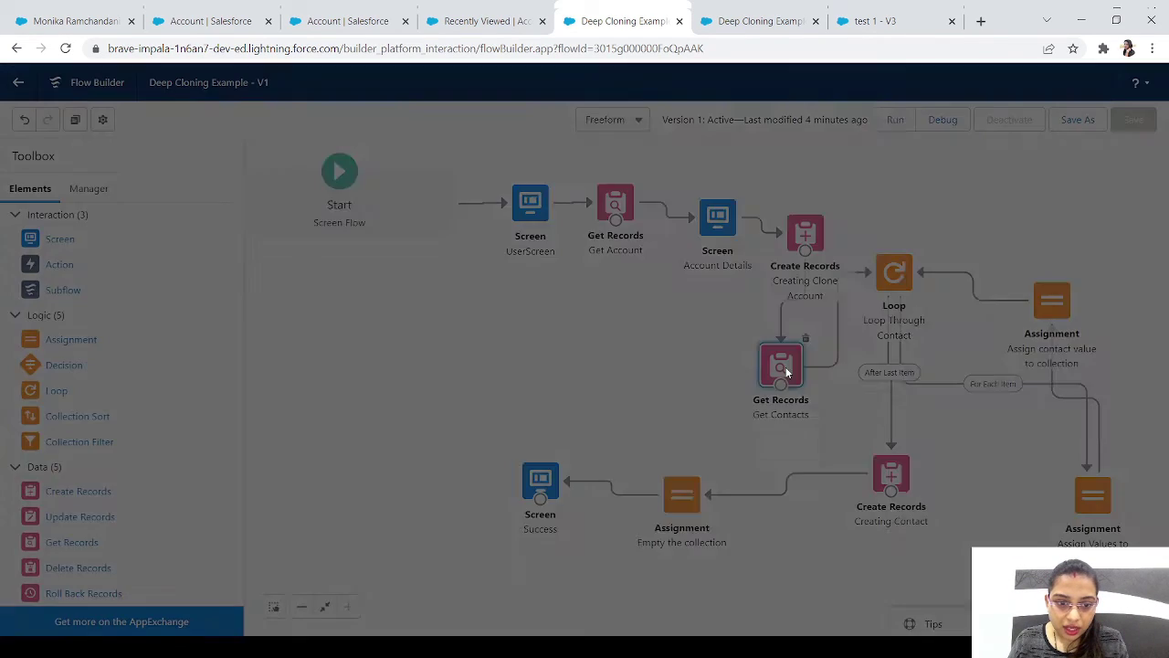
click(863, 554)
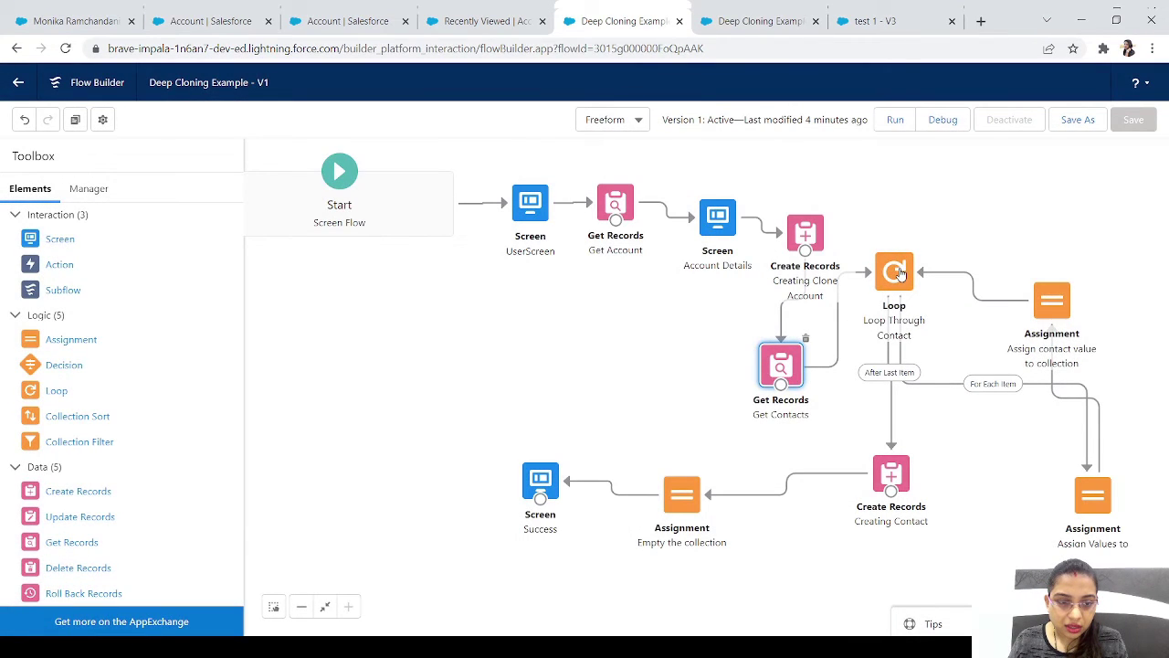
double_click(898, 273)
click(867, 518)
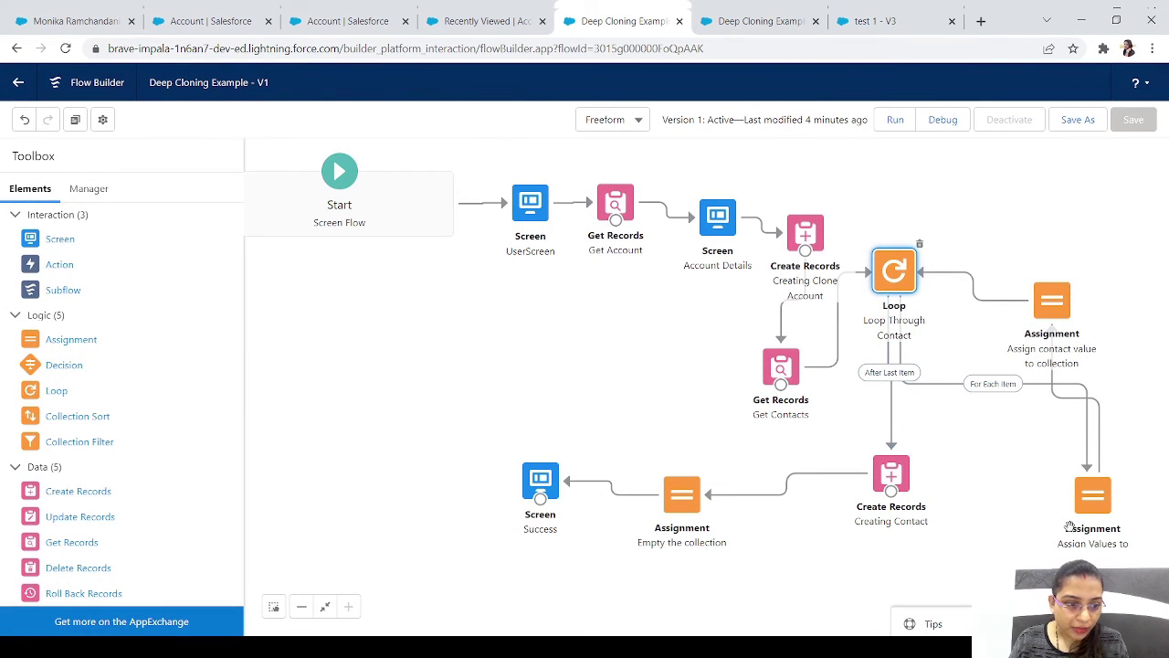
double_click(1092, 494)
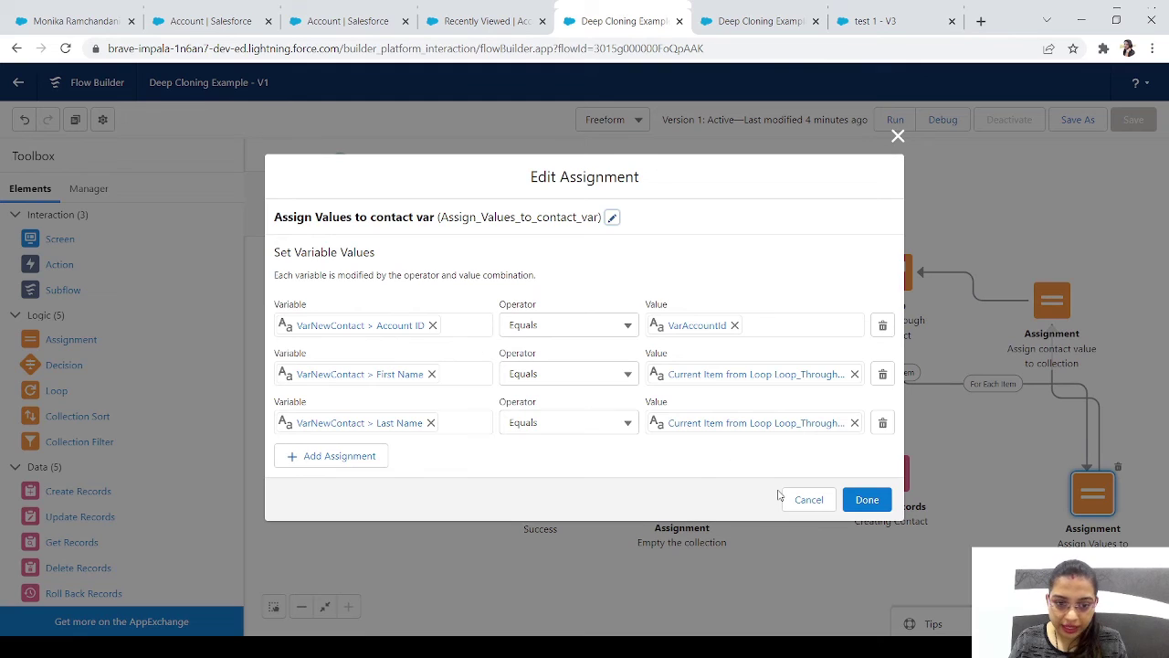
click(867, 499)
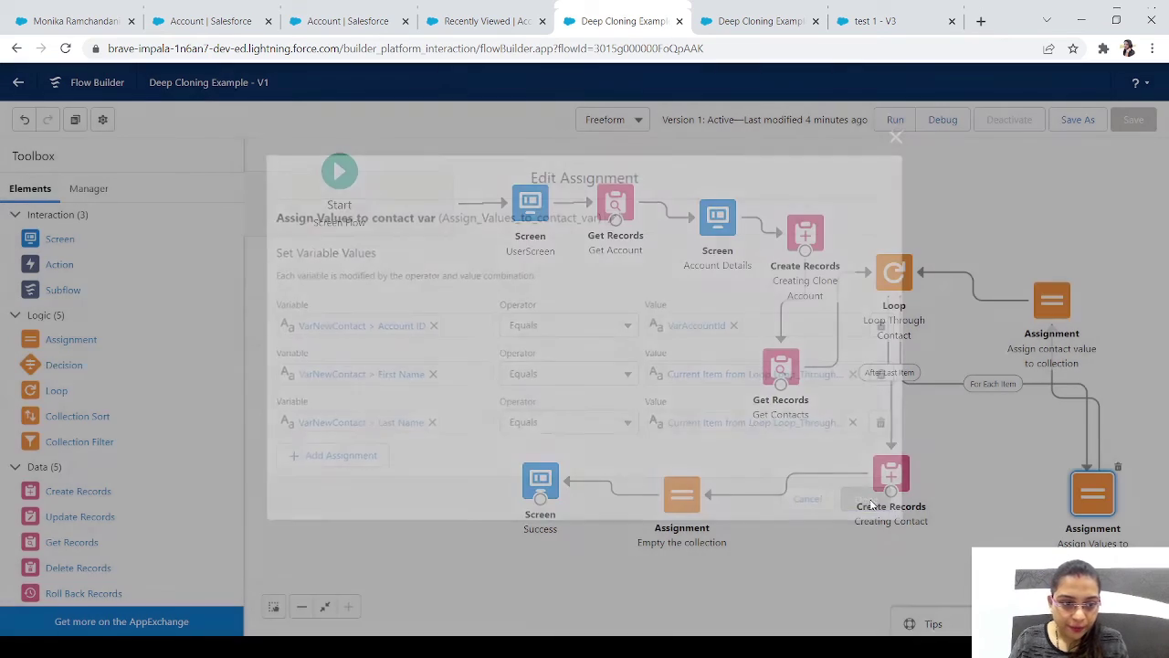
double_click(1060, 308)
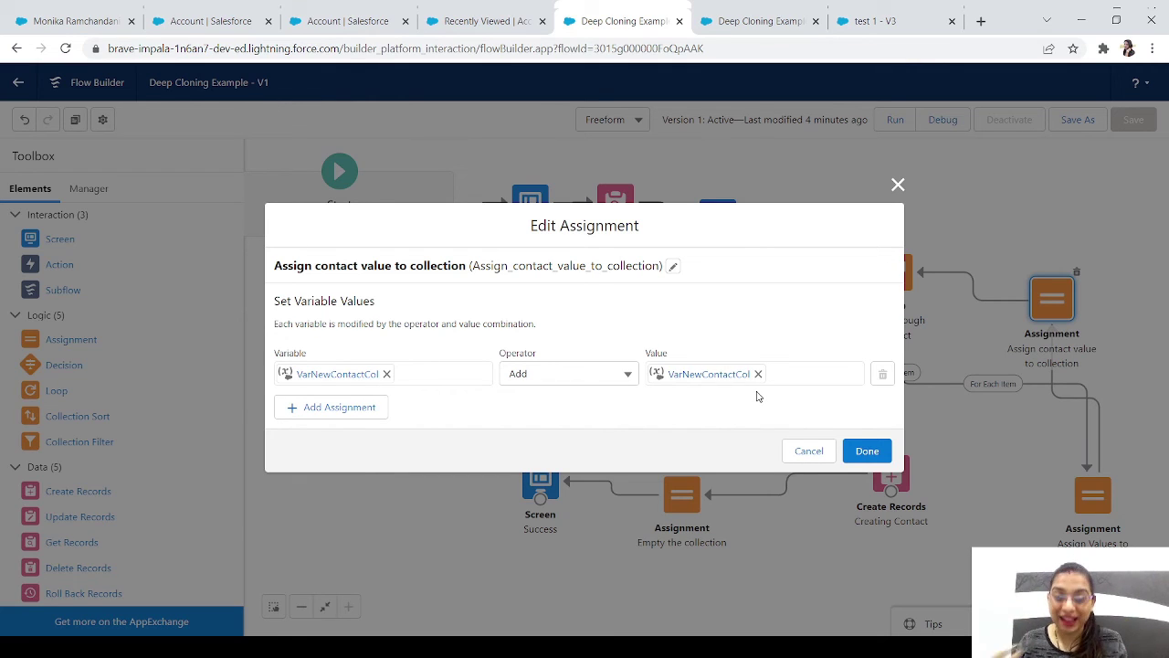
Replace the assigned value VarNewContactCol with VarNewContact and apply the assignment
click(758, 374)
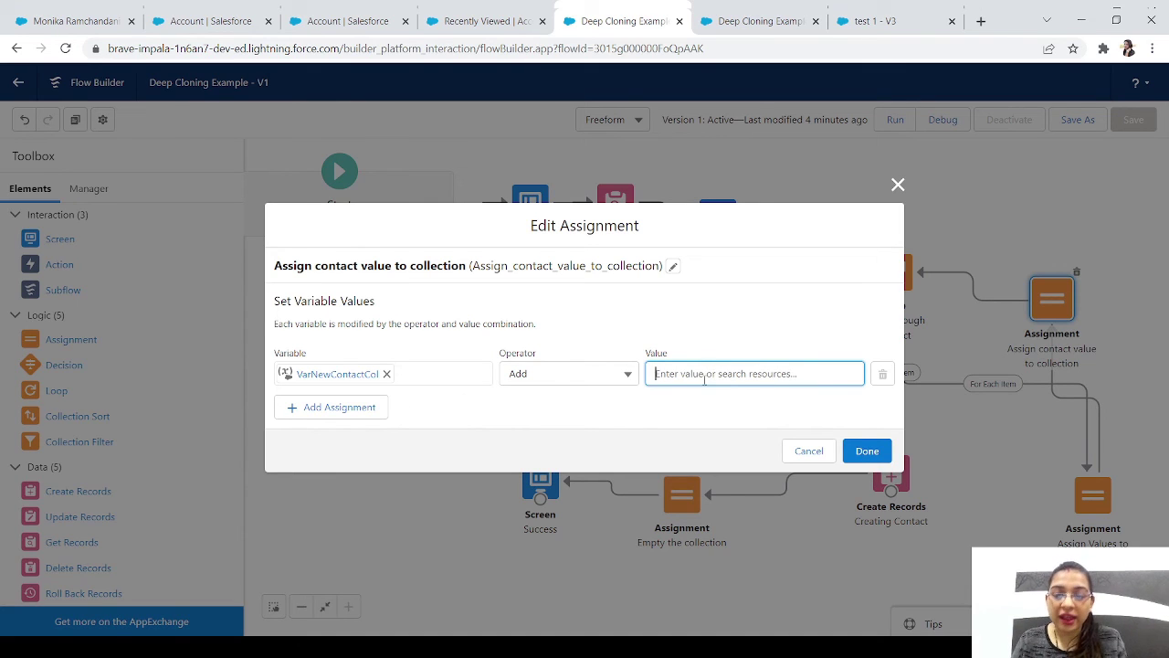
text(VarNew)
click(699, 424)
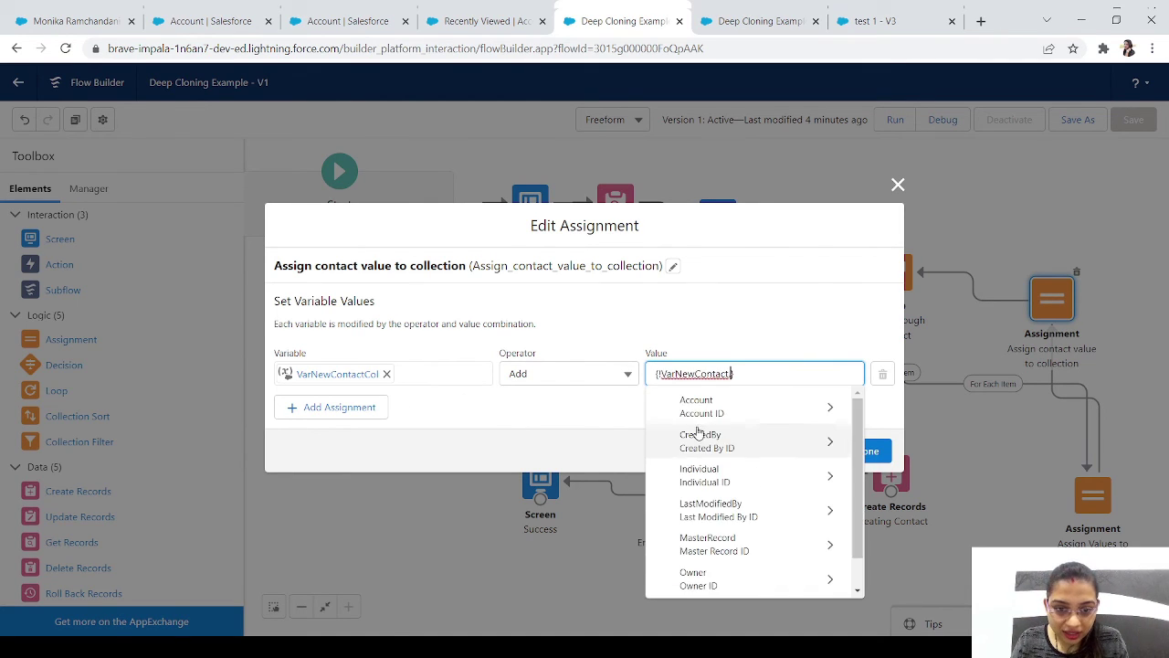
click(564, 413)
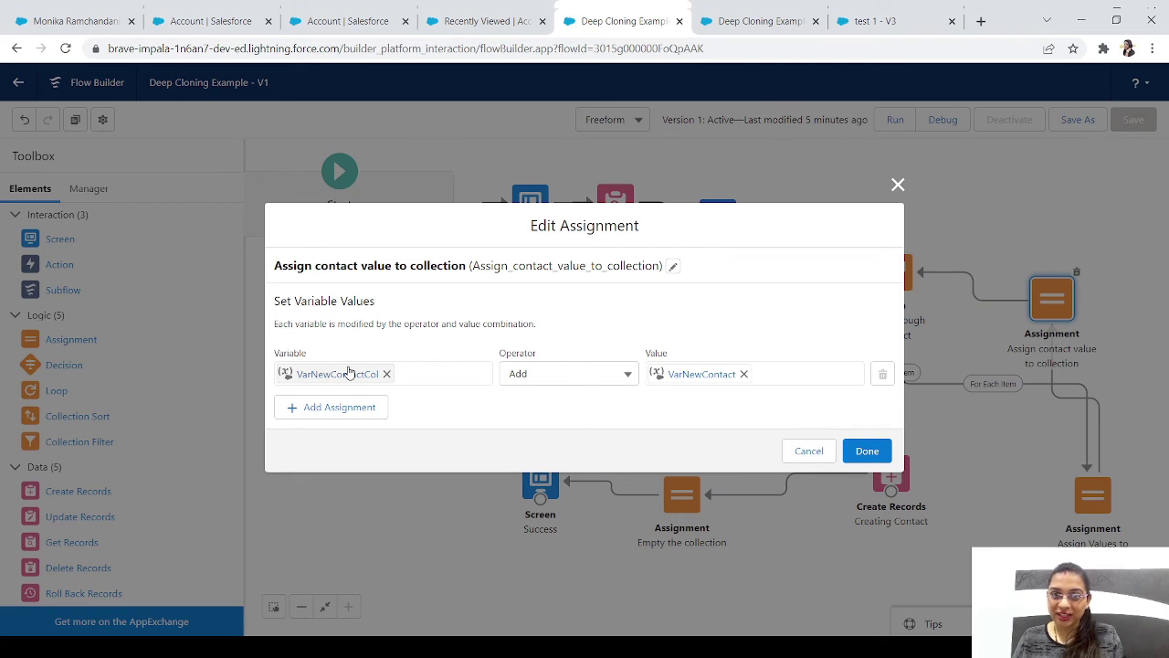
click(866, 451)
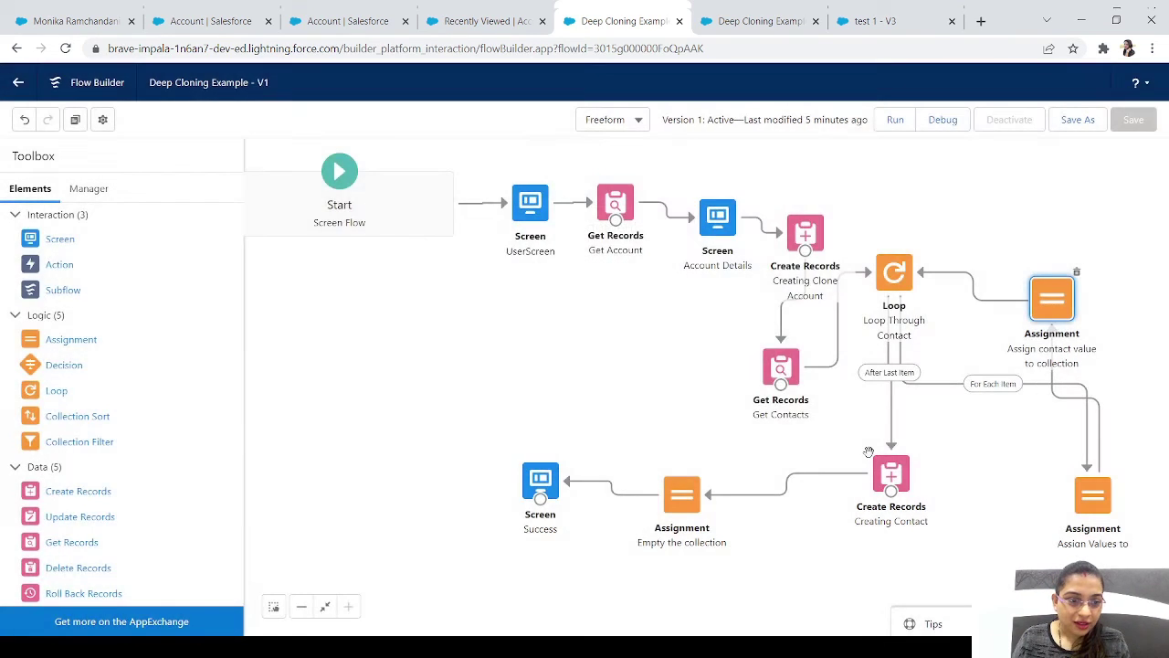
Re-check the Assign Values to contact var and Assign contact value to collection elements
double_click(1089, 493)
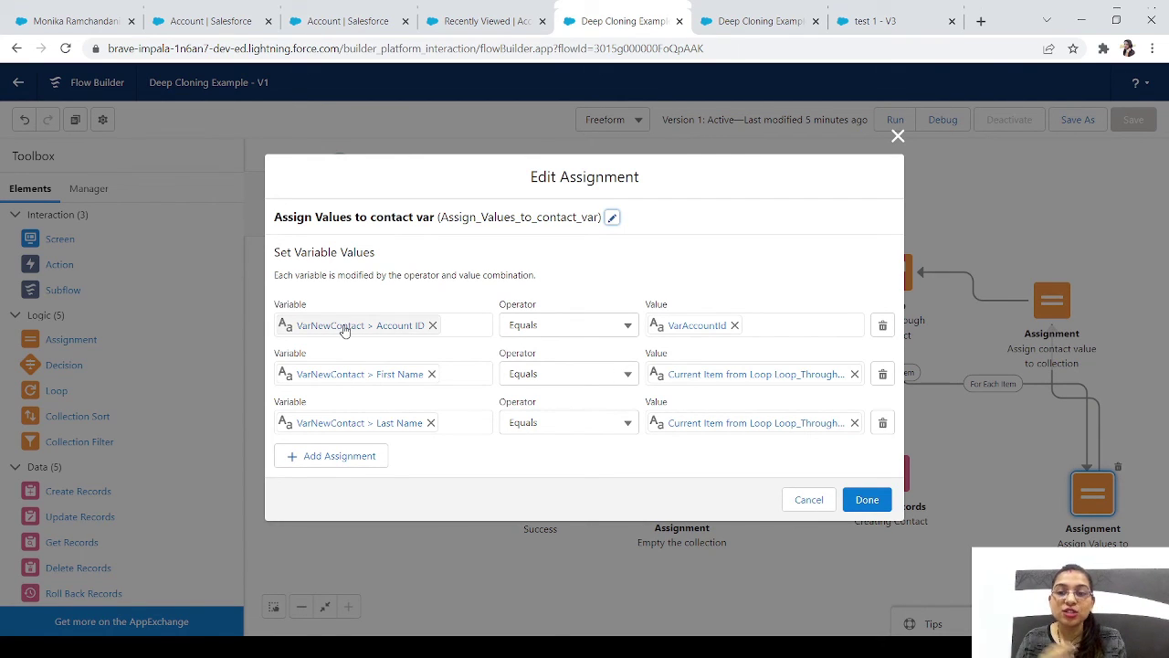
click(868, 500)
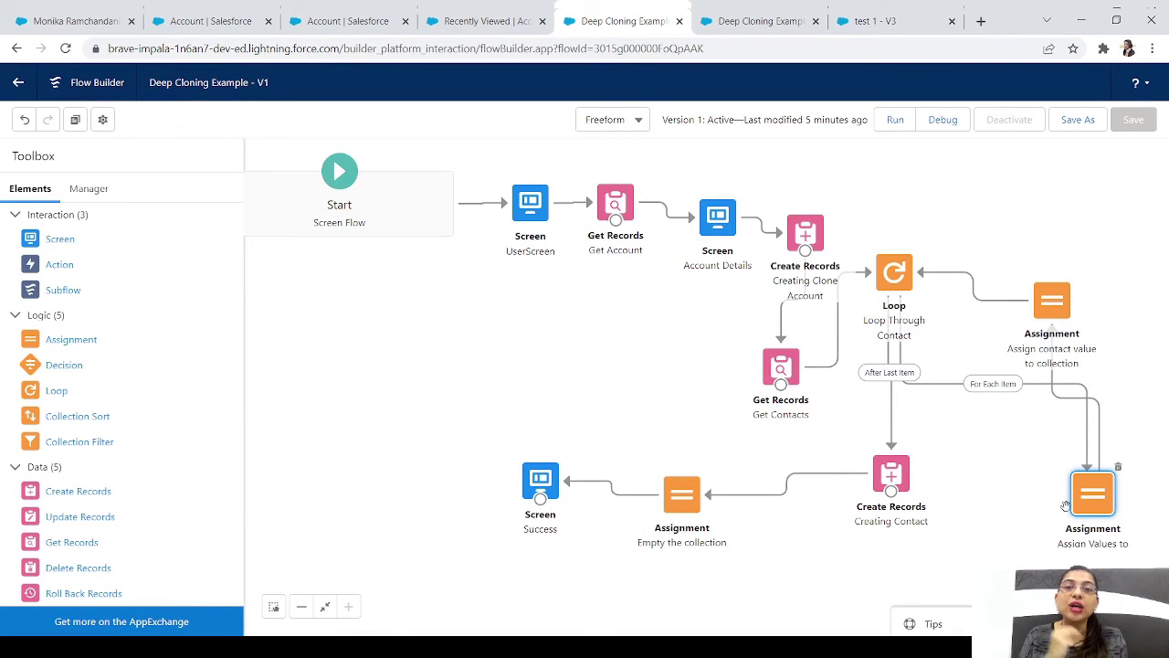
double_click(1052, 301)
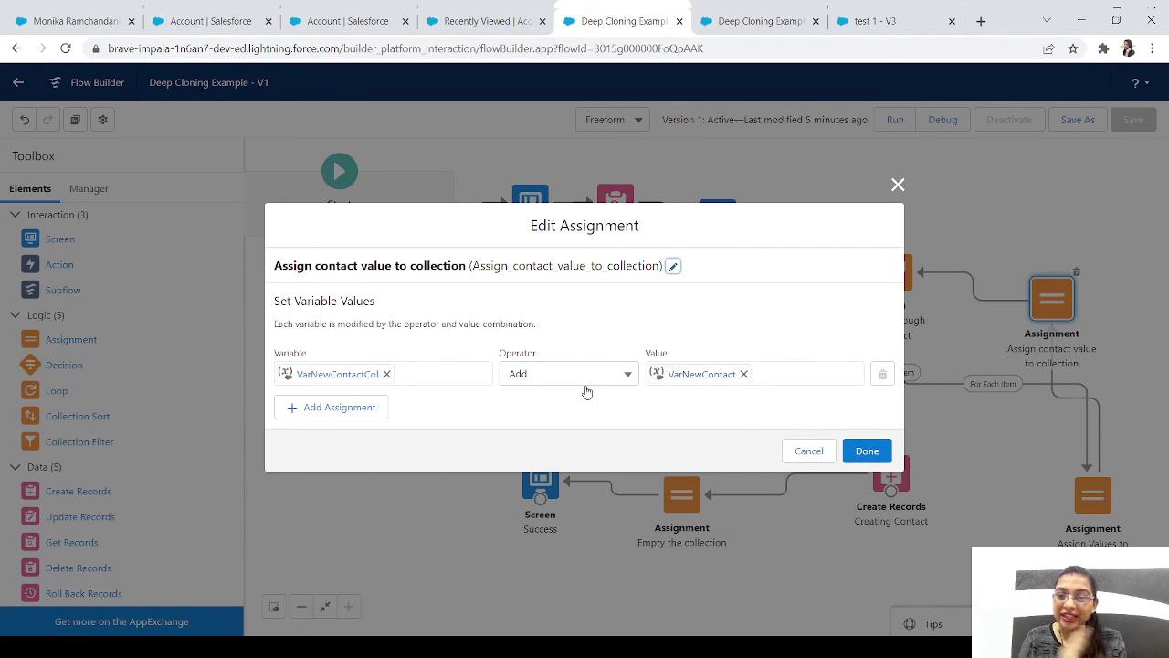
click(868, 451)
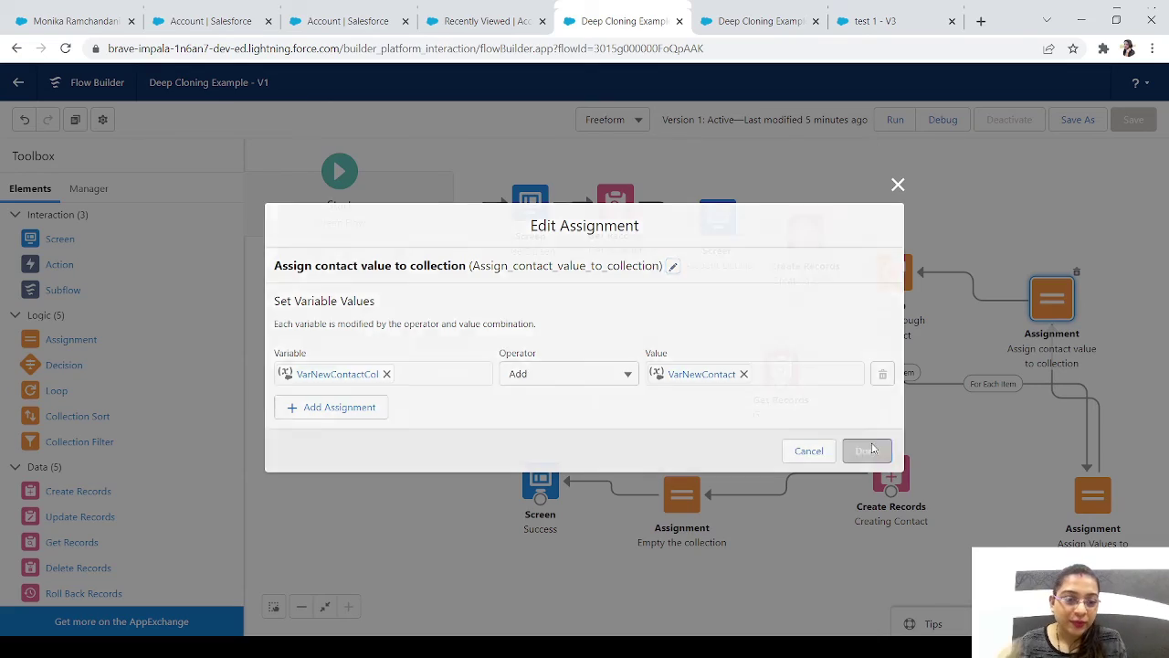
Save the flow as new version 2, activate it, and return to the Account setup tab
click(1083, 124)
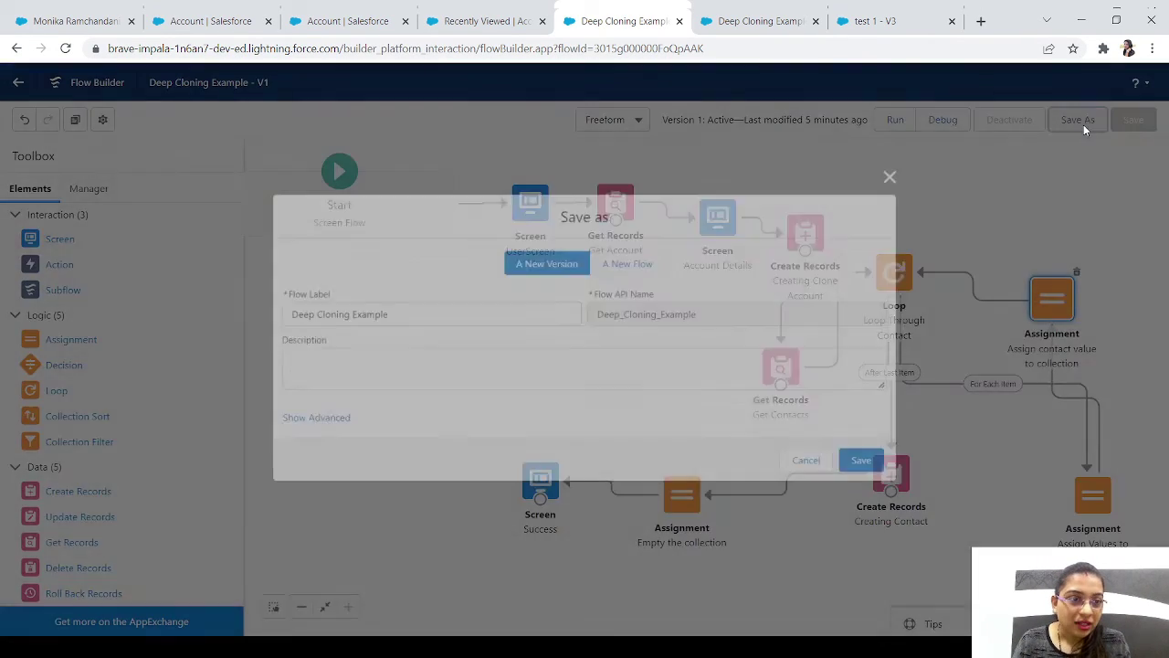
click(865, 462)
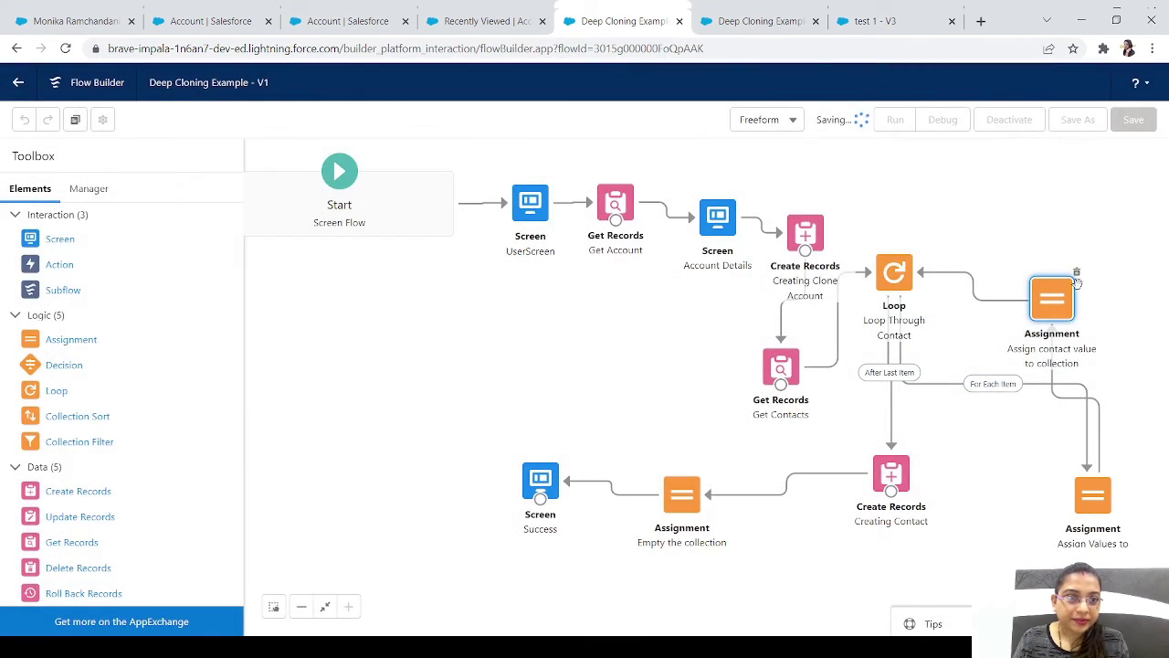
click(1013, 120)
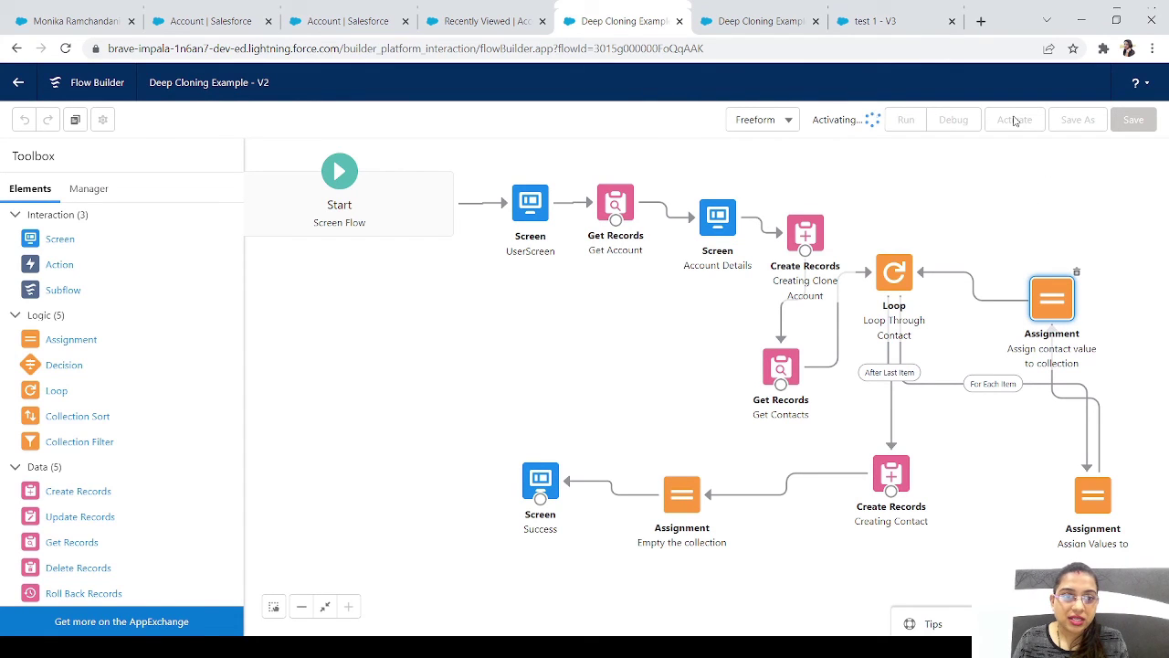
click(352, 24)
click(211, 24)
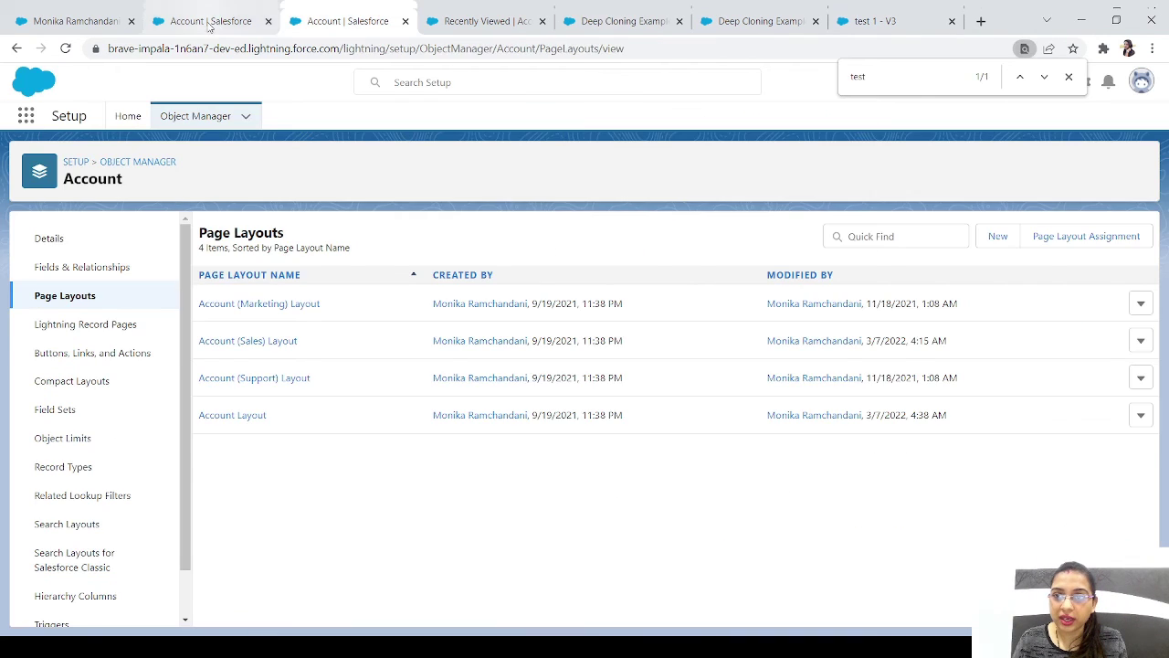
Reload the Recently Viewed accounts list and open the first account's record
click(470, 25)
click(466, 51)
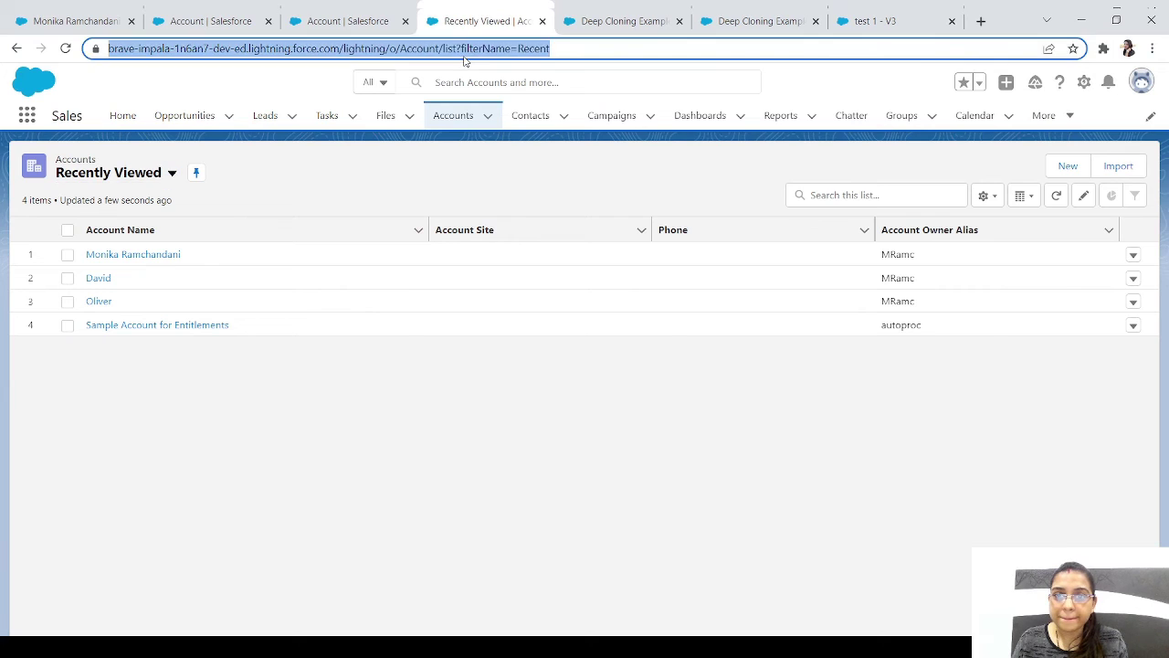
key(Return)
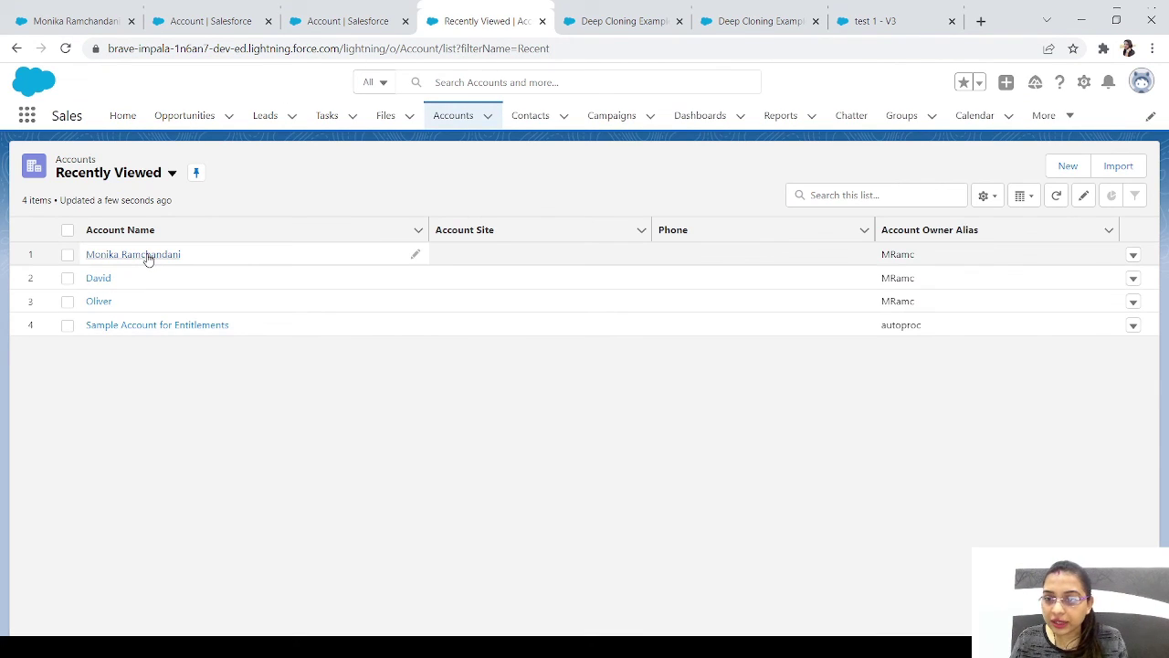
click(146, 255)
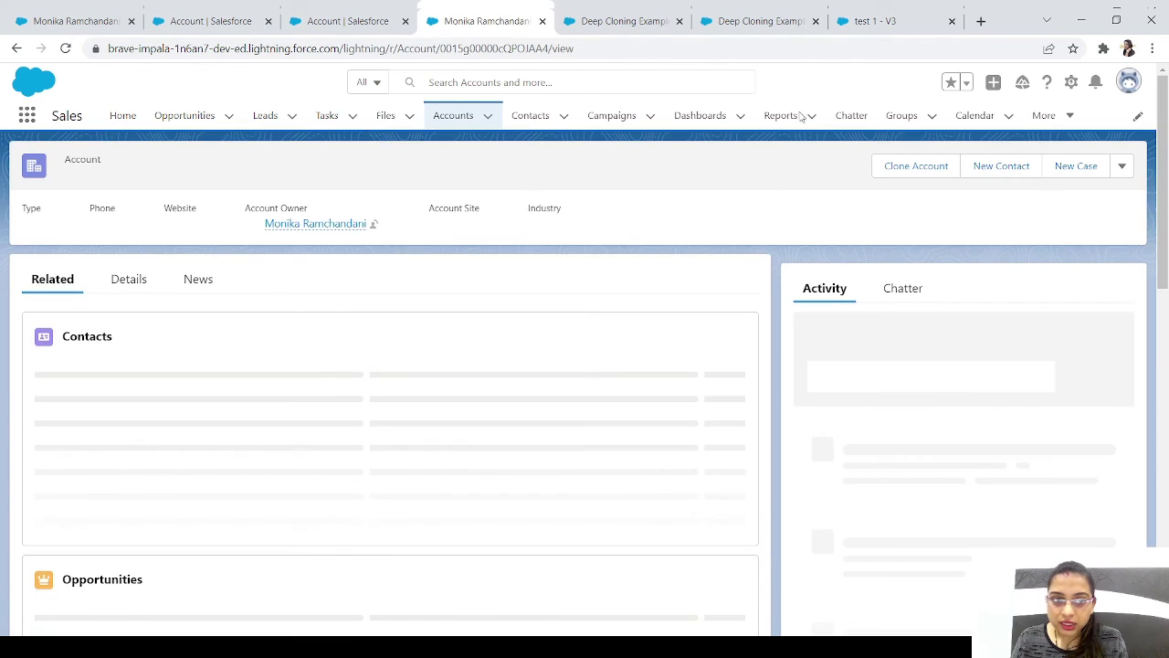
Run Clone Account, naming the copy after the account holder plus 'Clone Account', then open the new clone
click(926, 168)
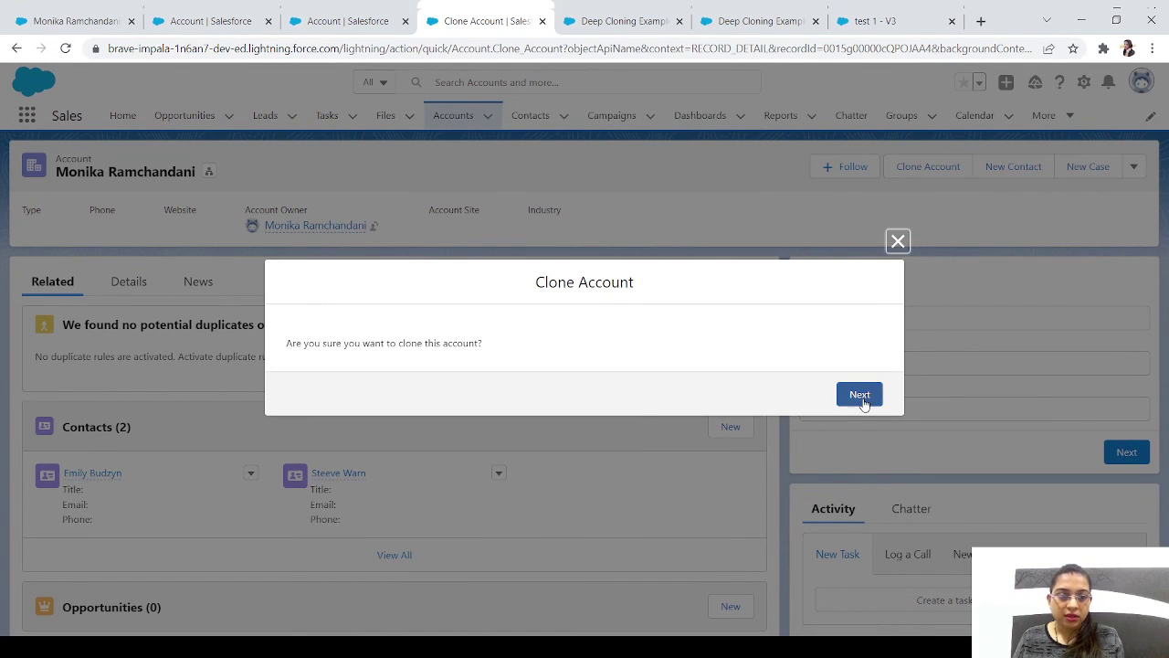
click(859, 395)
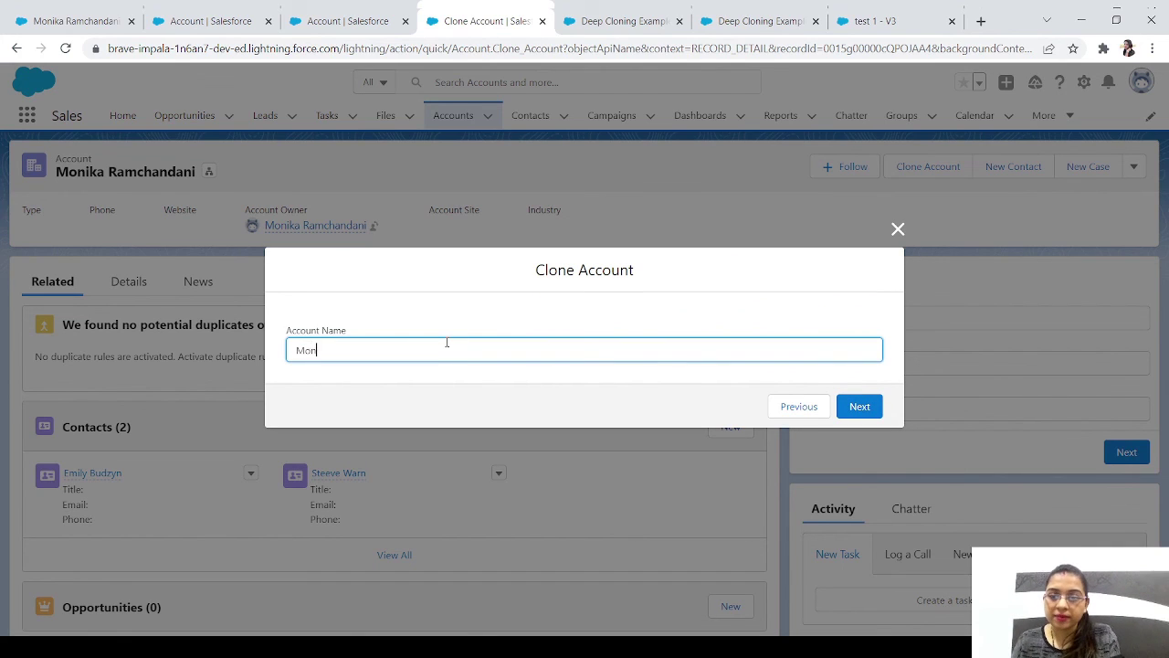
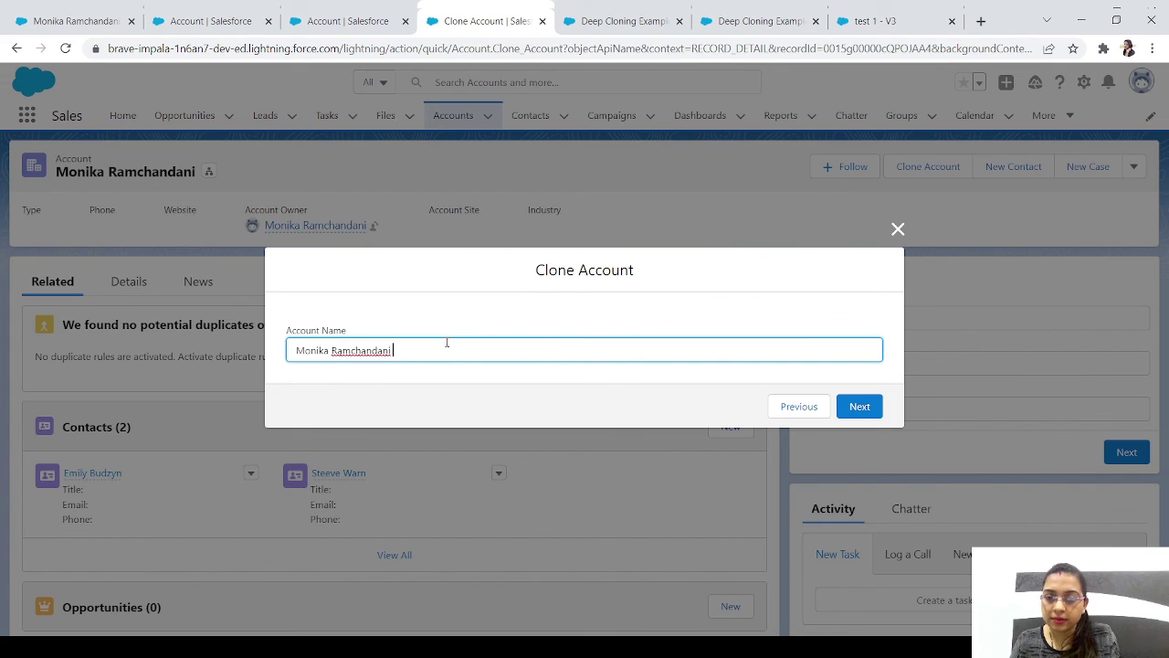
text(Clone Account)
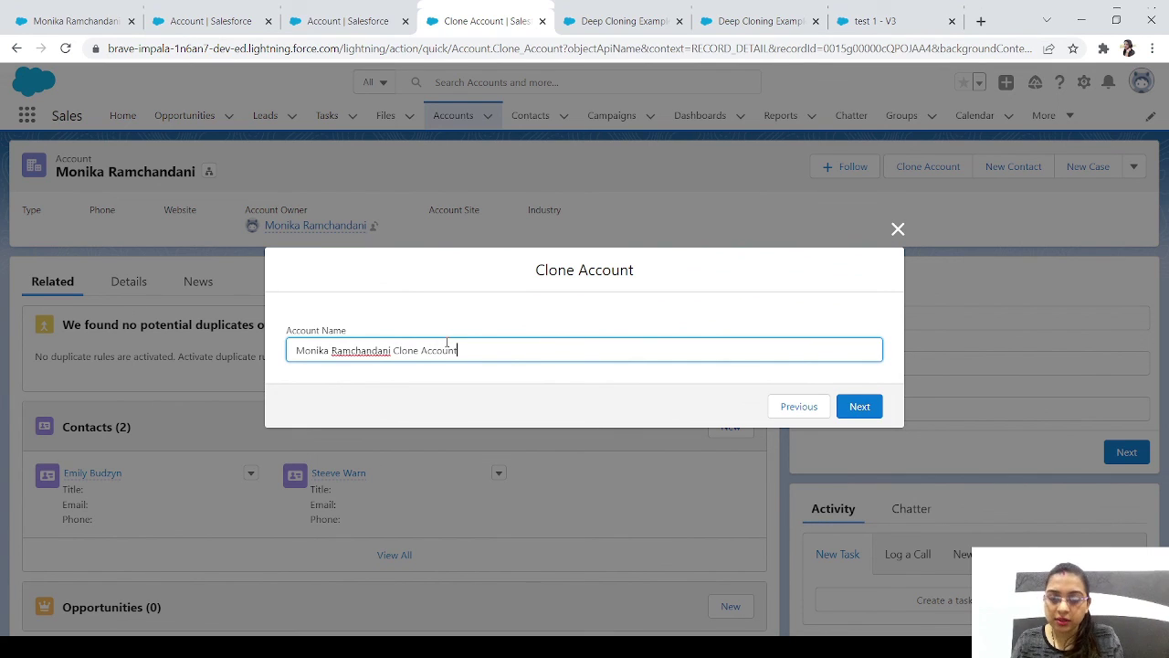
click(867, 409)
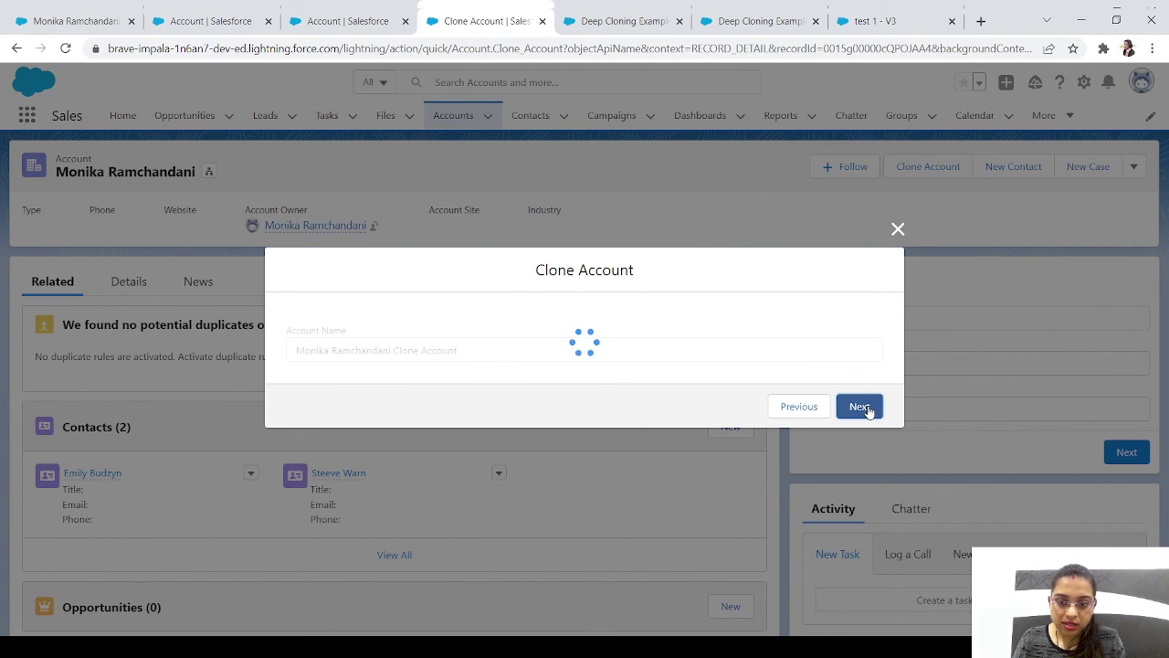
click(866, 401)
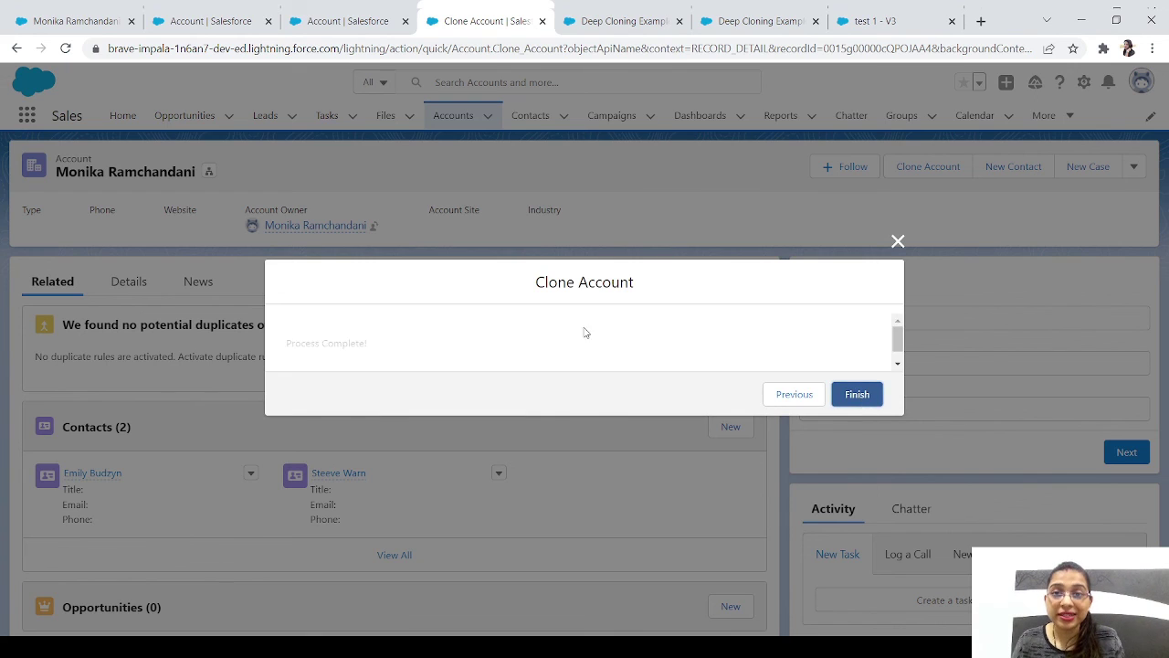
click(450, 117)
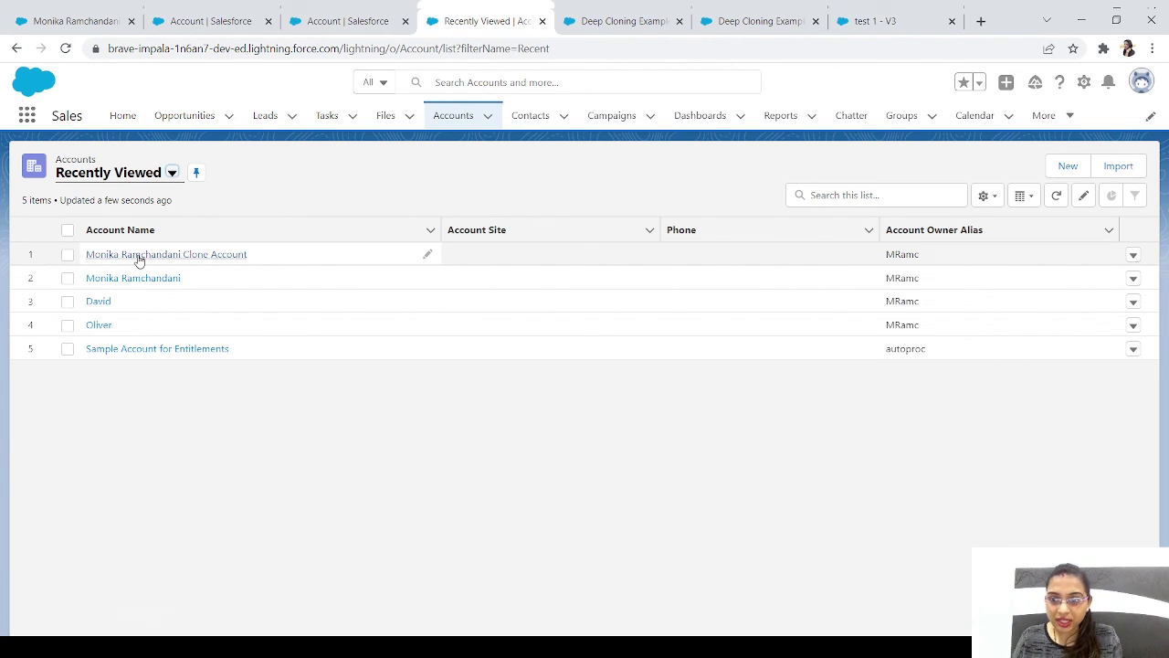
click(139, 257)
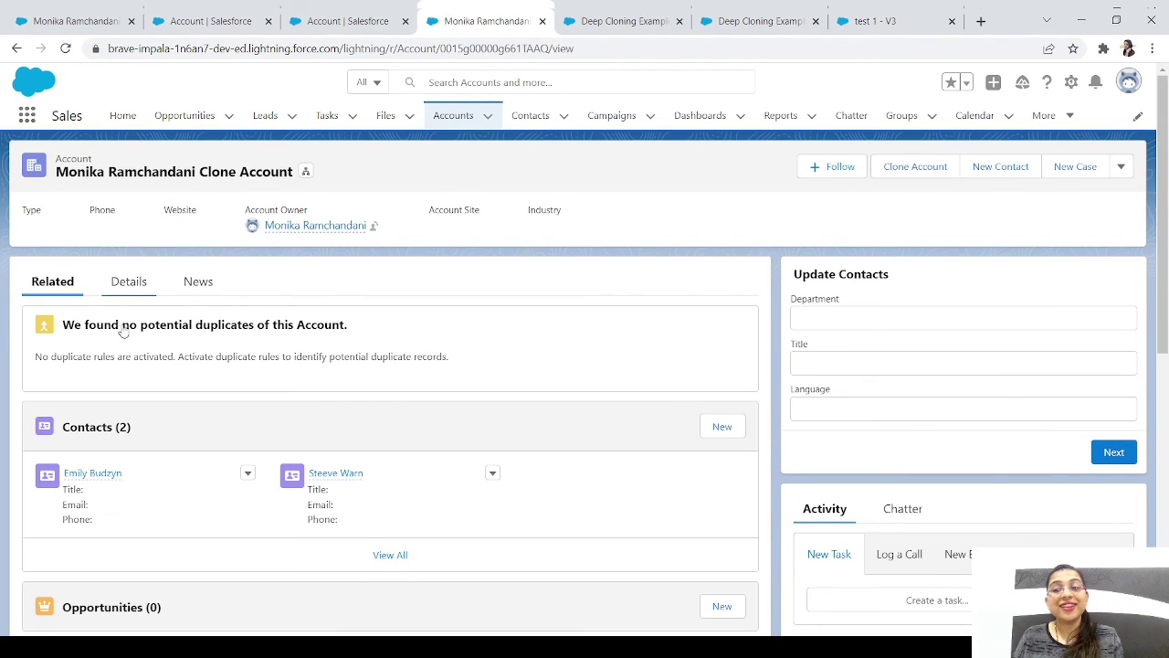